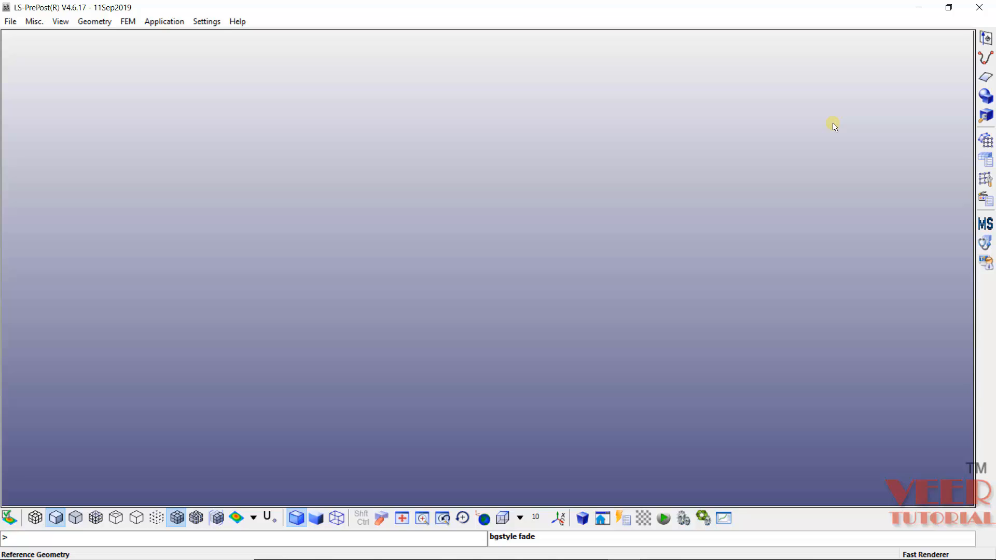
- Open the Shape Mesher for element meshing and set its entity type to 4N Shell
left_click(127, 23)
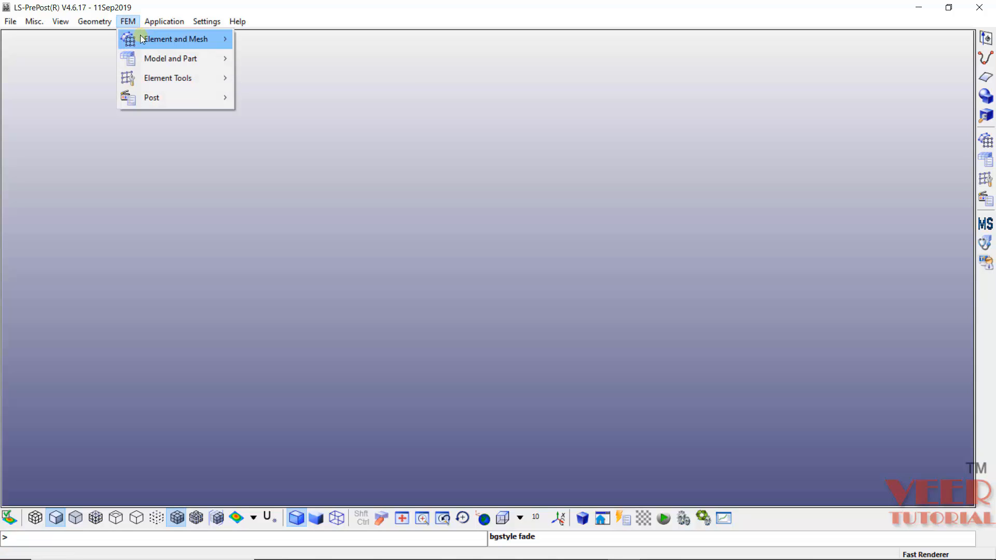
left_click(178, 40)
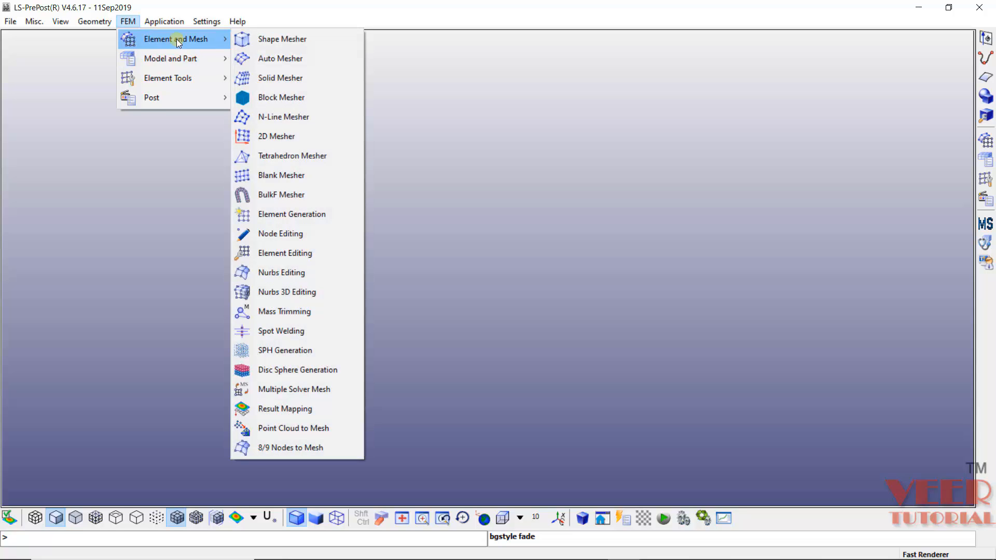
left_click(269, 42)
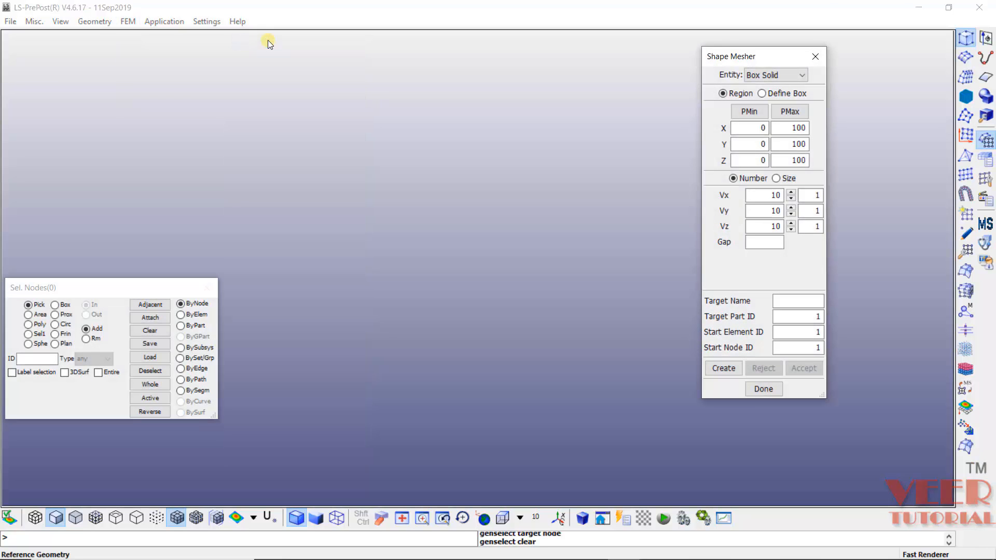
left_click_drag(750, 59, 697, 53)
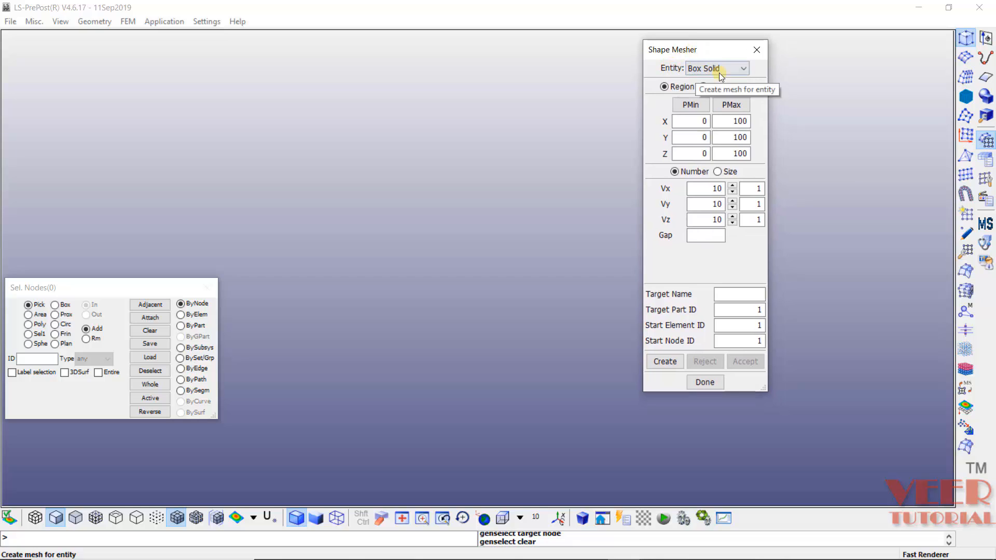
left_click(734, 68)
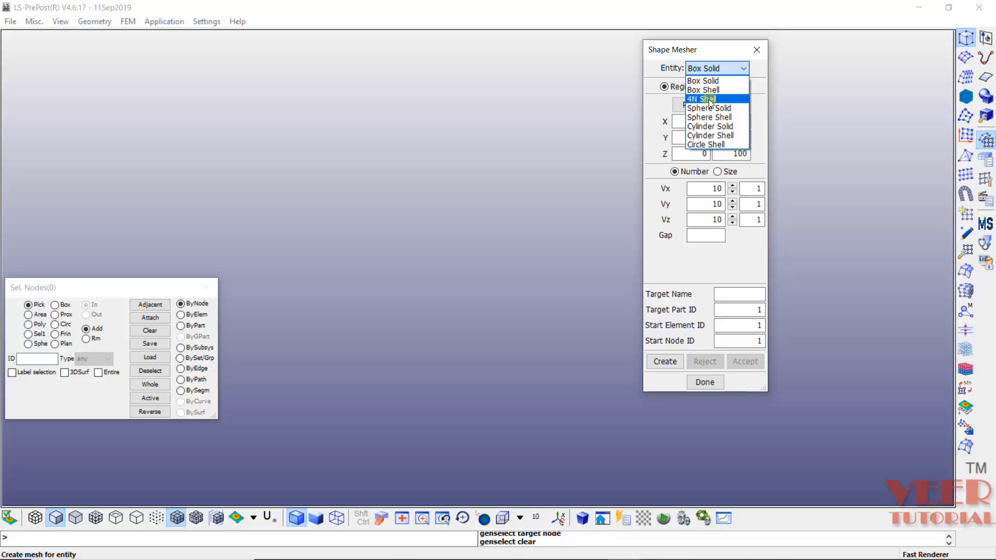
left_click(710, 99)
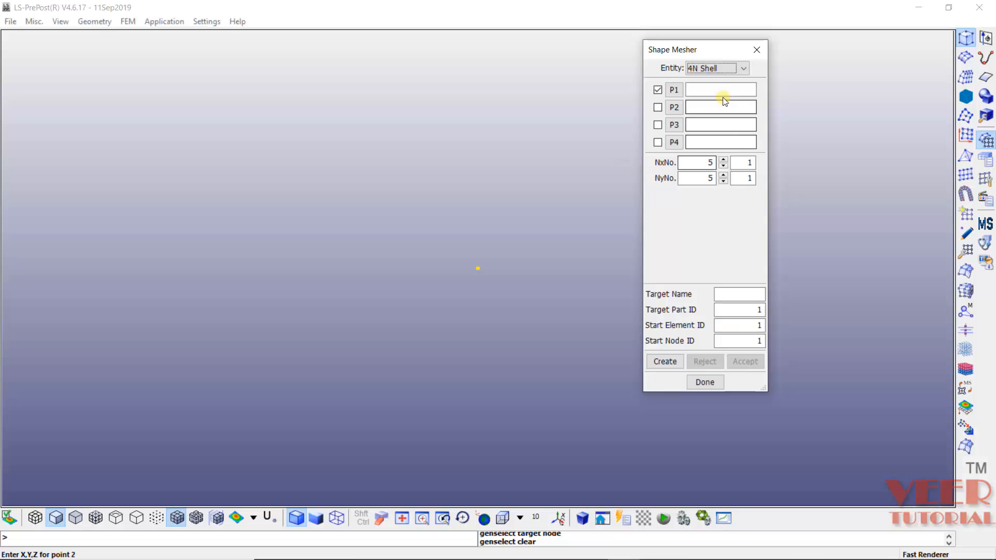
- Define the shell's corner points P1 to P4 as -10,-10,0; 10,-10,0; 10,10,0; and -10,10,0
left_click(716, 91)
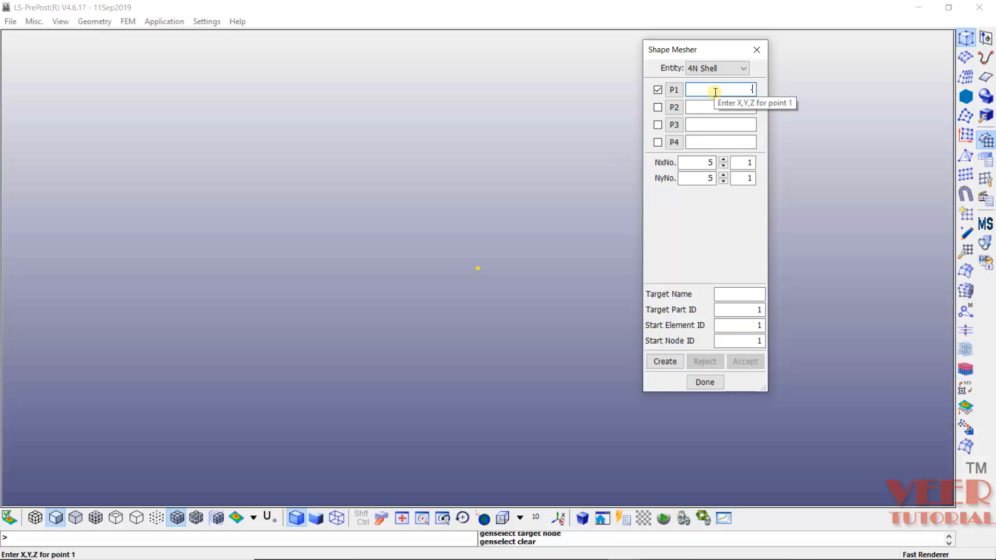
type("-10,-10,0")
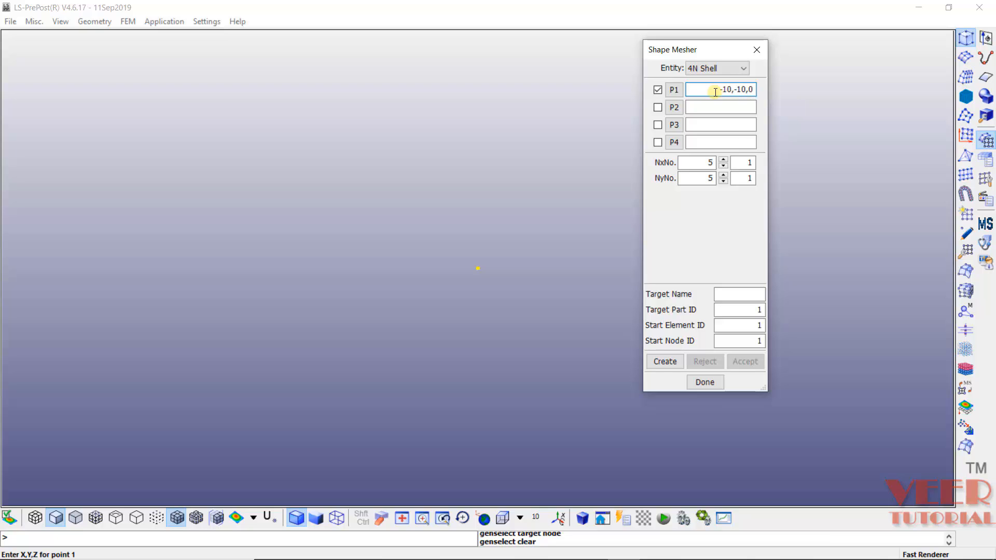
left_click(724, 108)
type("10")
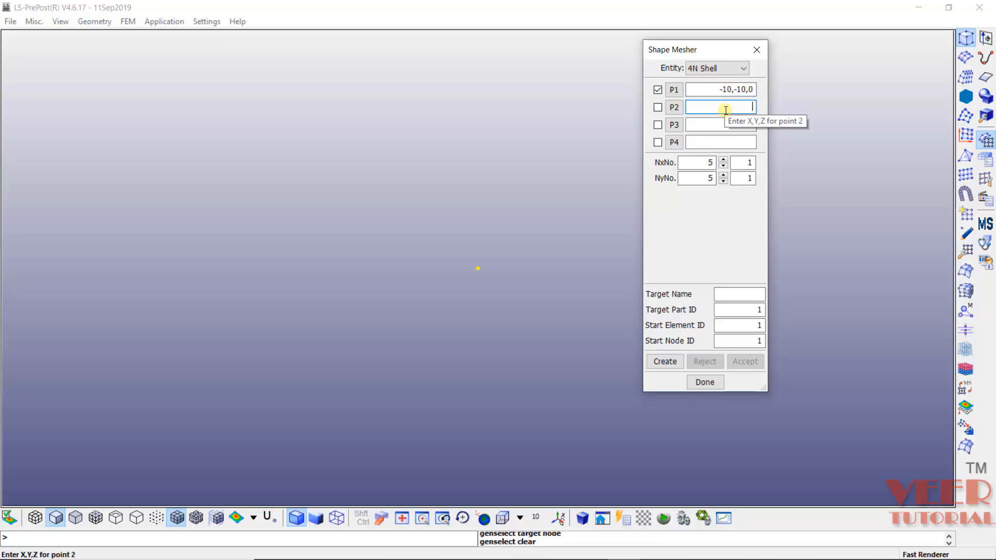
type(",-10,0")
left_click(721, 129)
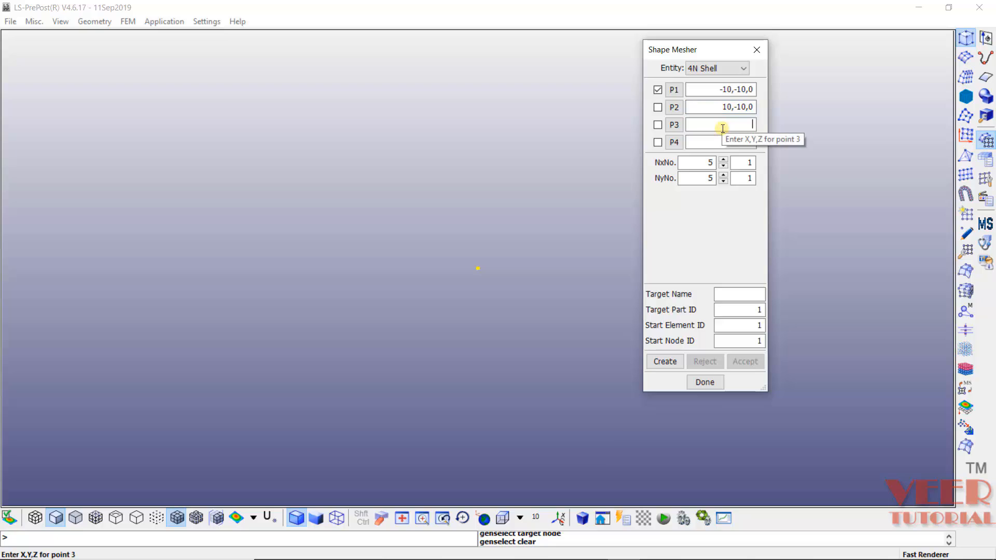
type("10,10,0")
left_click(728, 141)
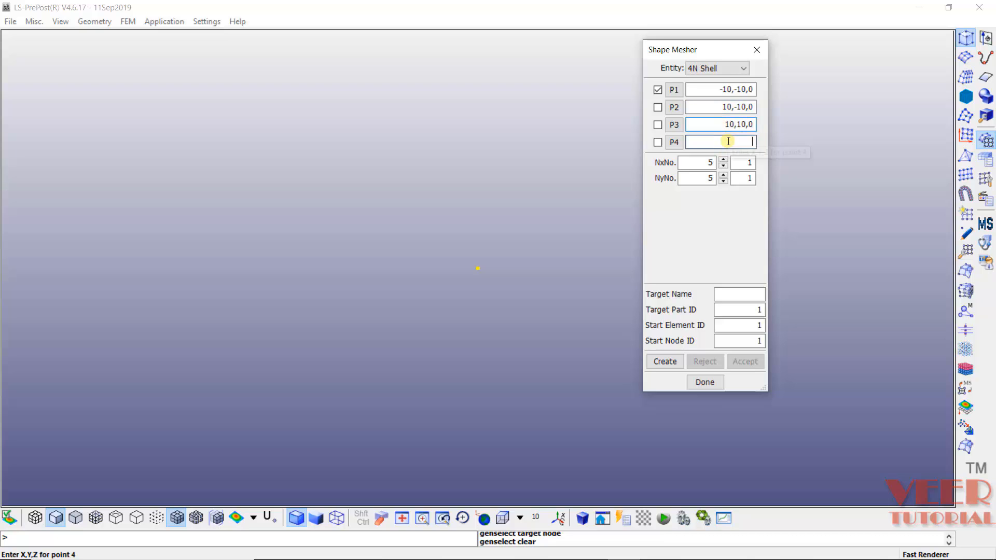
type("-10")
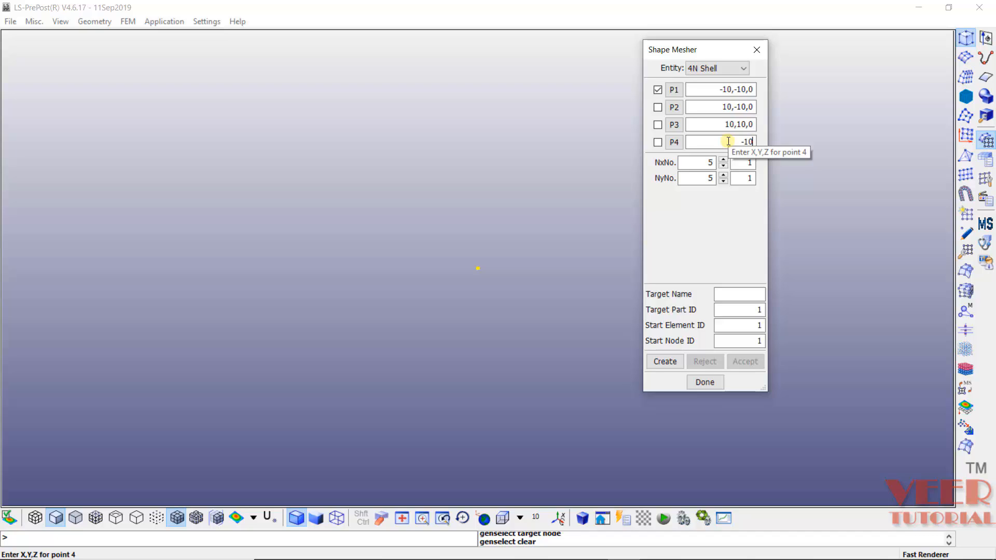
type(",10,0")
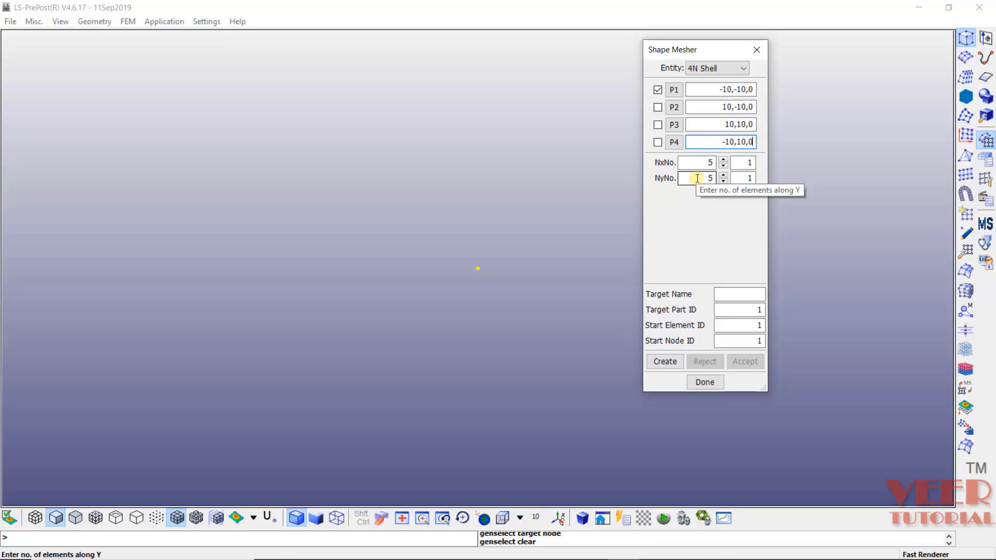
- Set the number of shell elements to 20 along X and 20 along Y
double_click(707, 162)
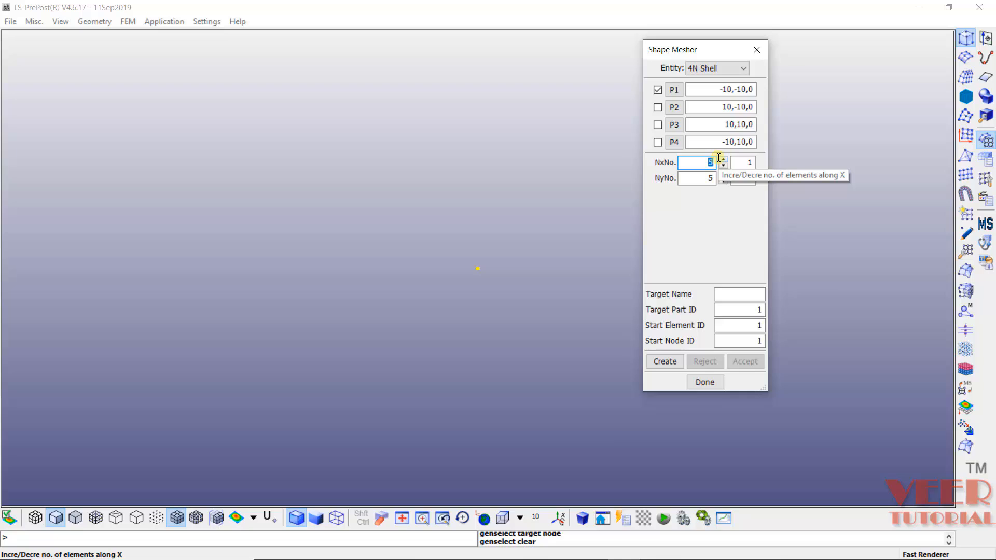
type("20")
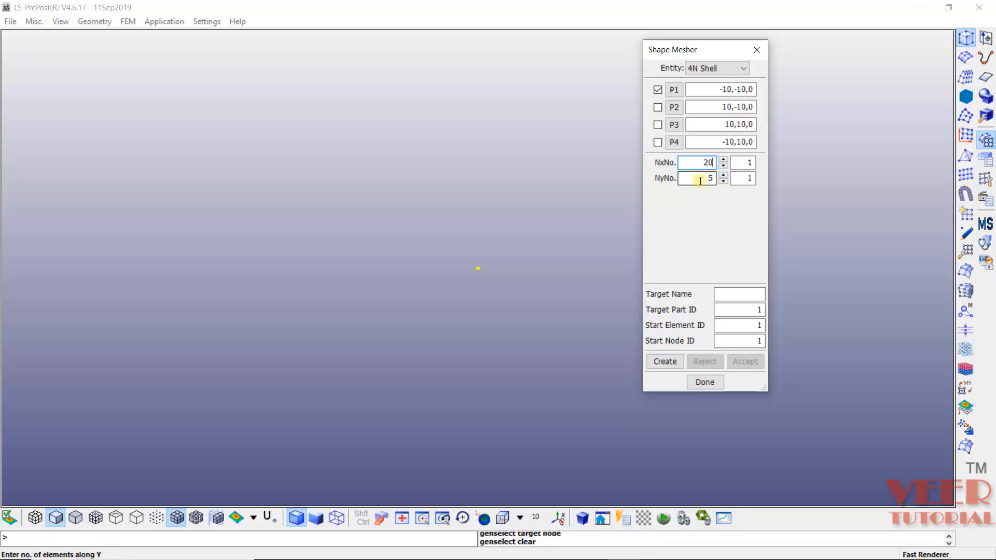
double_click(709, 178)
type("20")
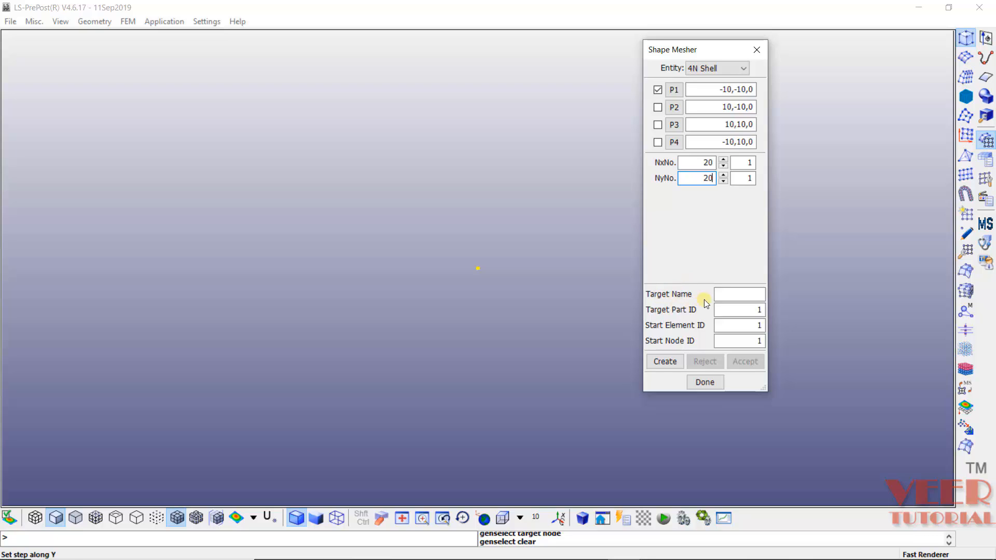
- Name the target part plate, with start element ID 401 and start node ID 501
left_click(743, 295)
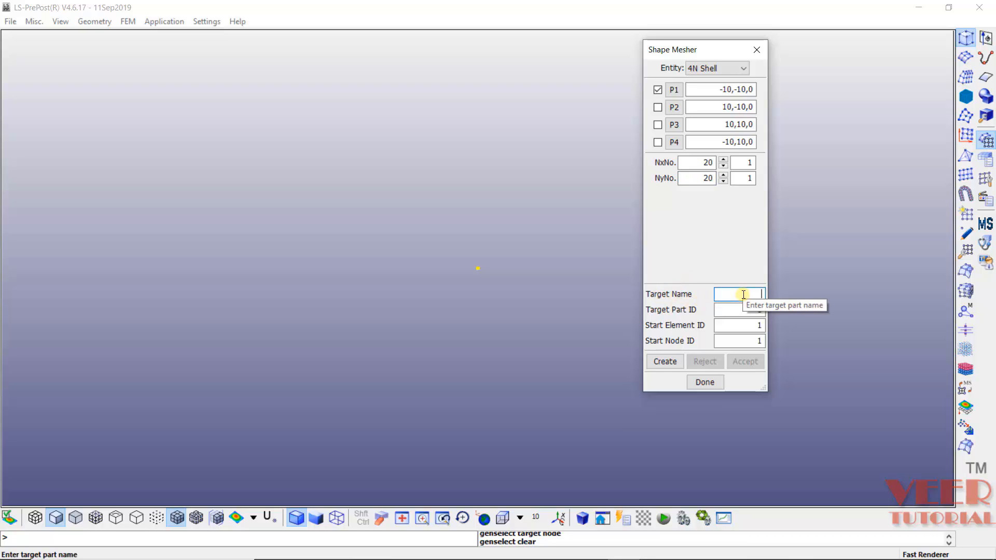
type("plate")
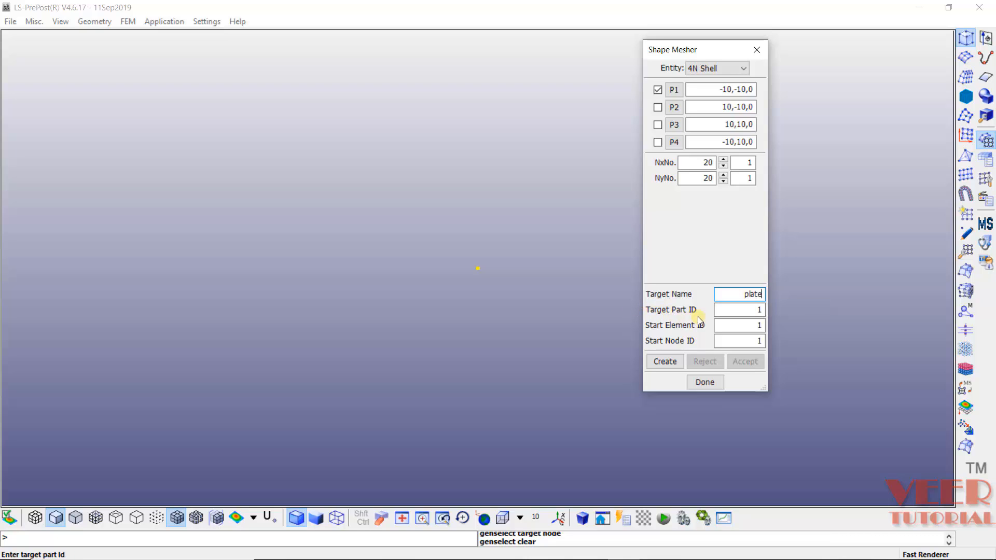
left_click(751, 310)
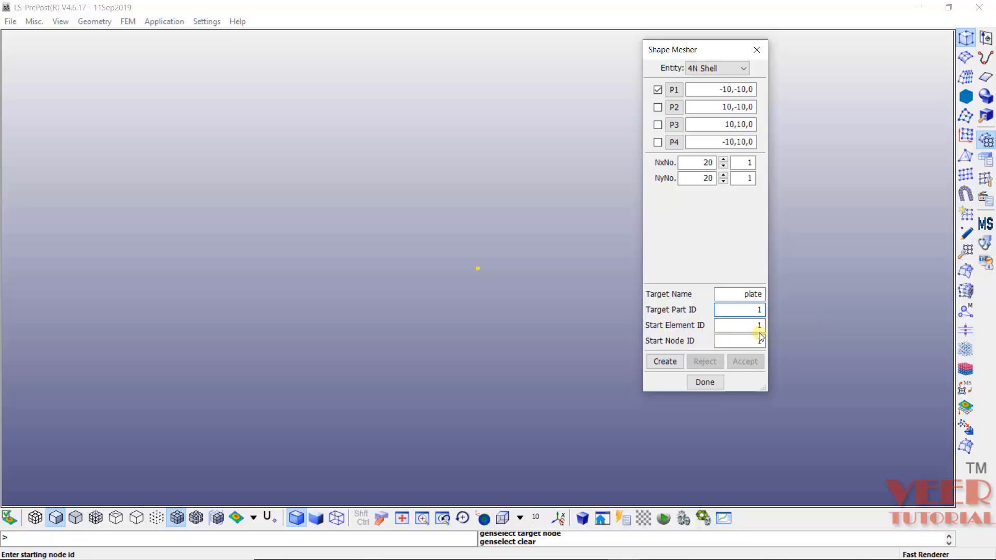
left_click(748, 327)
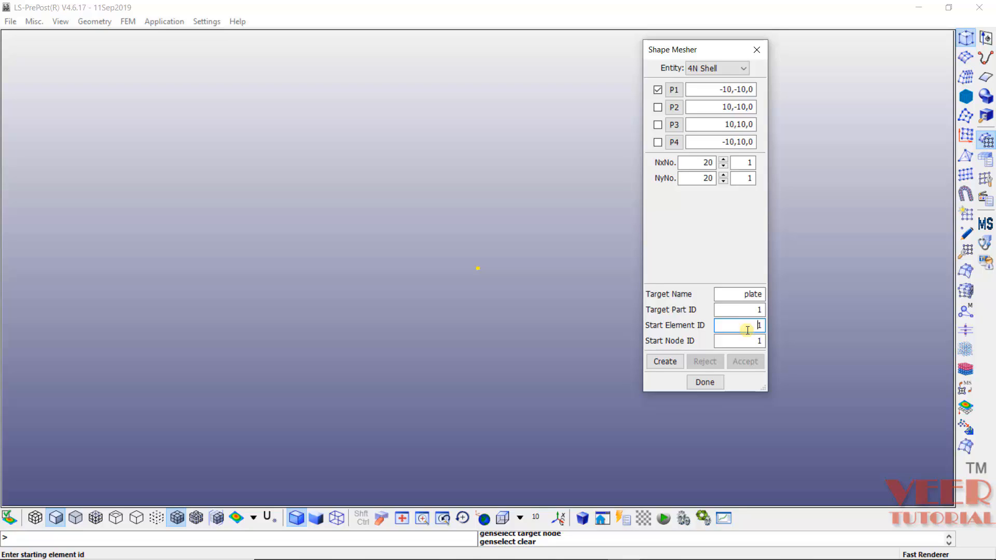
type("0")
double_click(756, 341)
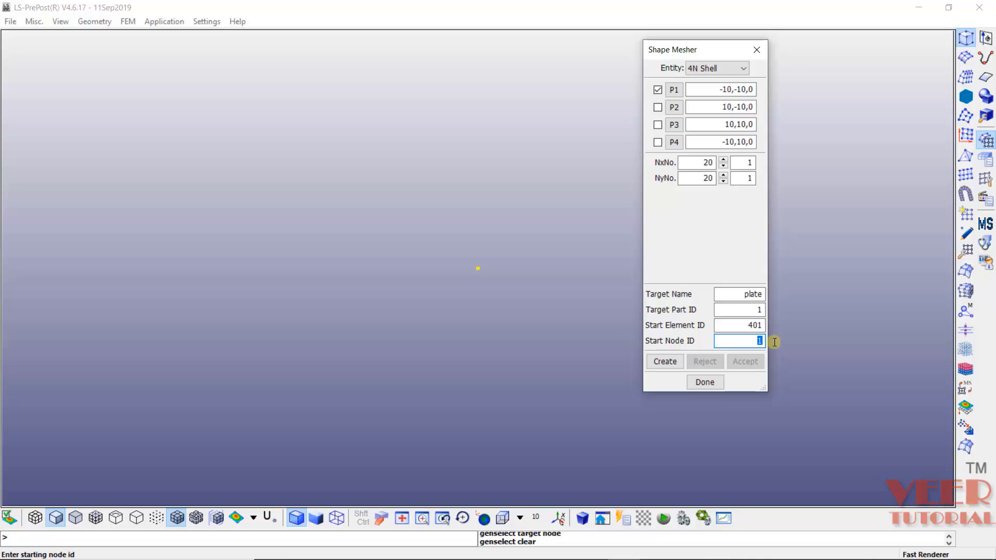
type("501")
- Create and accept the plate's shell mesh, and finish the Shape Mesher
left_click(666, 363)
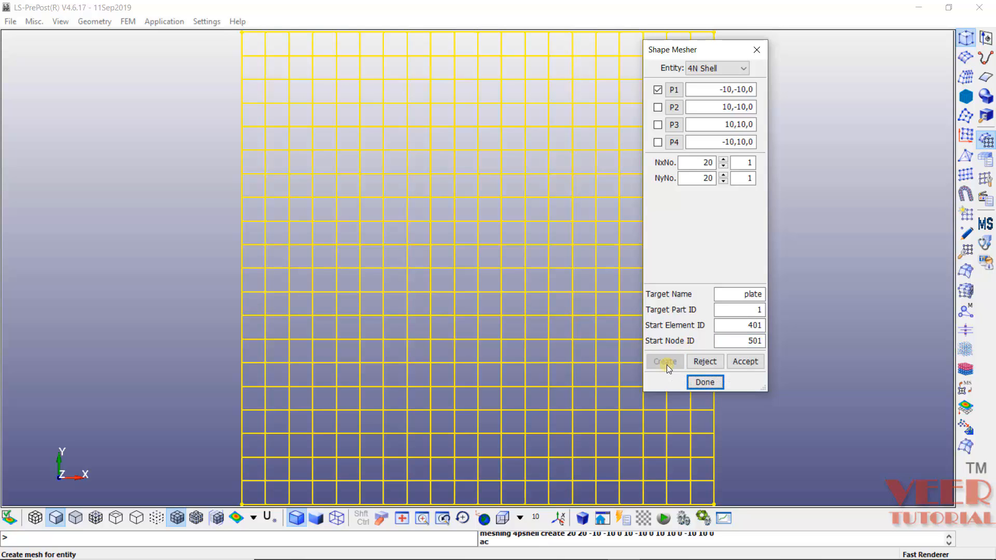
left_click(743, 361)
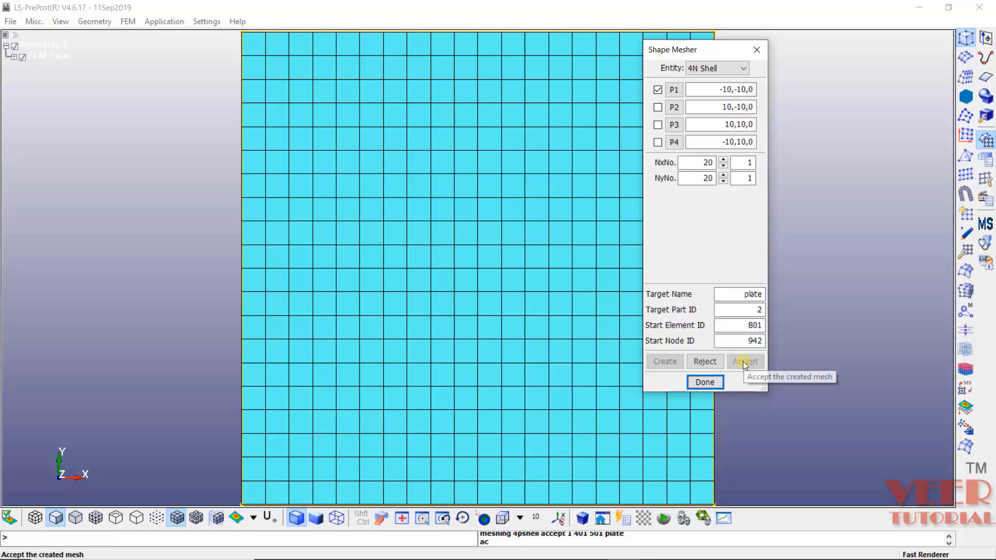
left_click(712, 385)
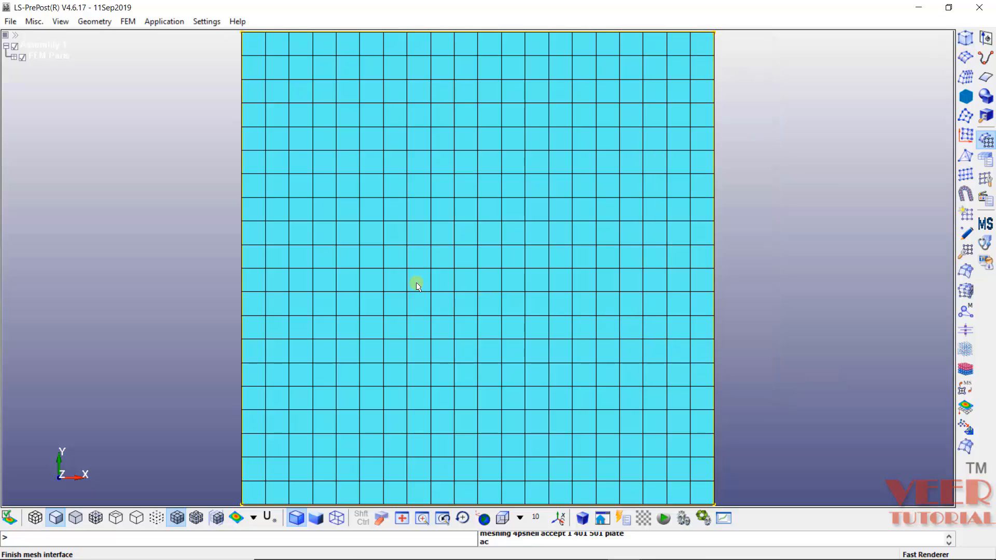
- Examine the meshed plate from a tilted angle, including a close look at its corner elements
scroll(416, 282, "down", 5)
left_click_drag(432, 283, 378, 302, "shift")
scroll(424, 281, "up", 2)
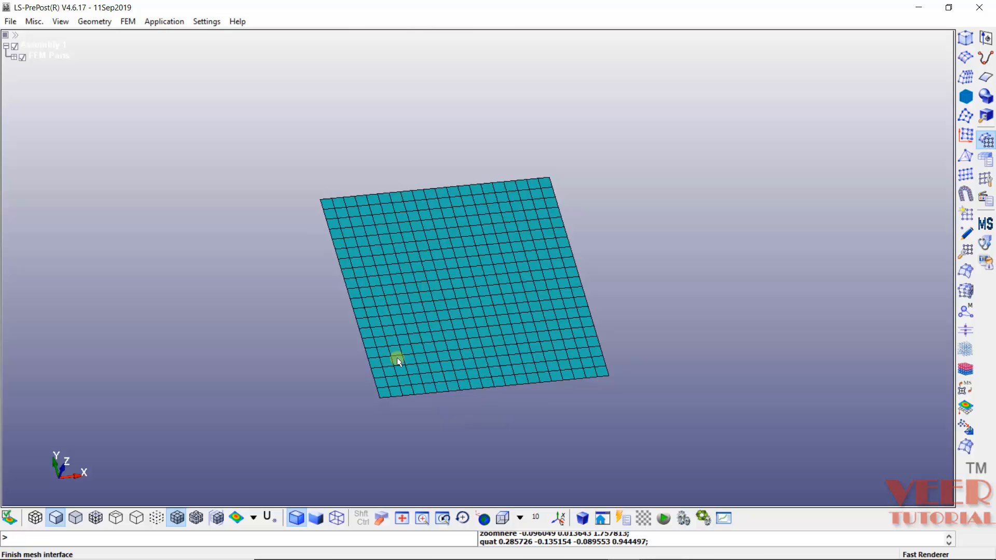
scroll(397, 358, "up", 2)
scroll(395, 399, "up", 2)
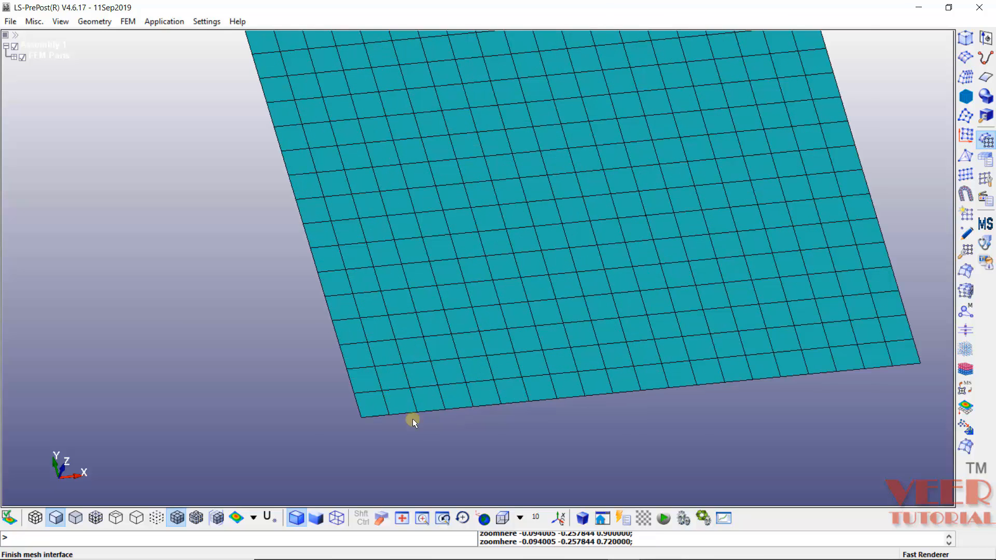
scroll(414, 419, "down", 2)
scroll(409, 416, "up", 2)
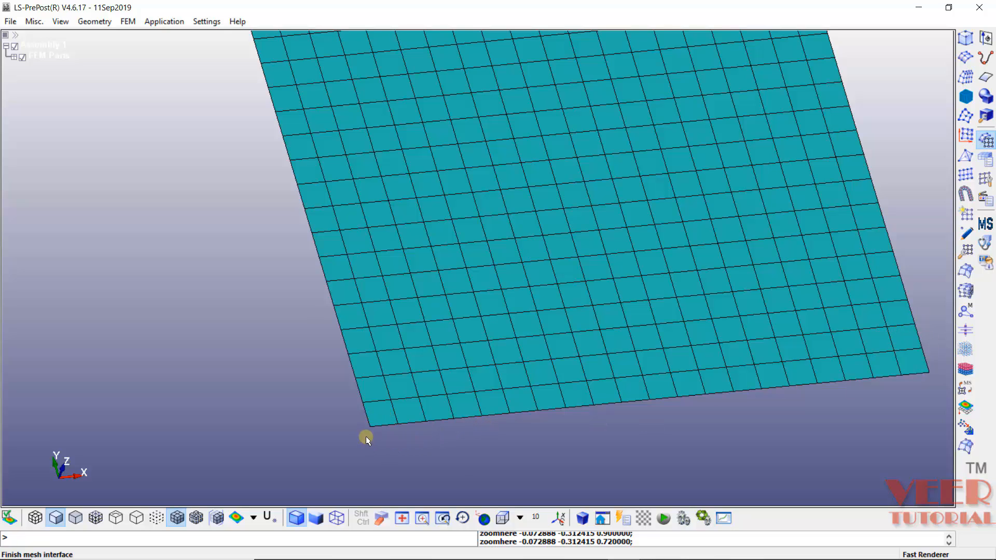
scroll(366, 437, "down", 3)
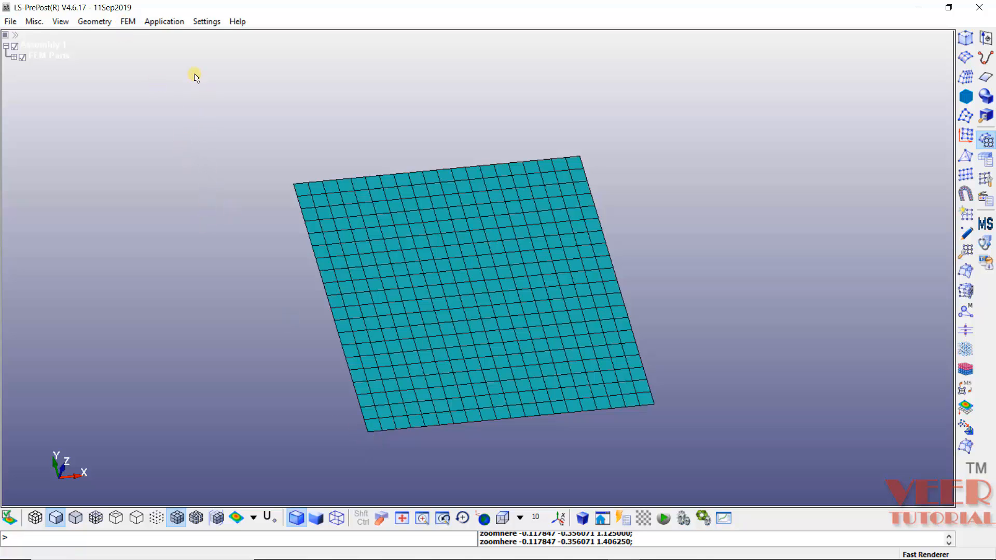
- Look up the ball's radius and centre on the slide, and start a Sphere Solid mesh in the Shape Mesher
key("alt+Tab")
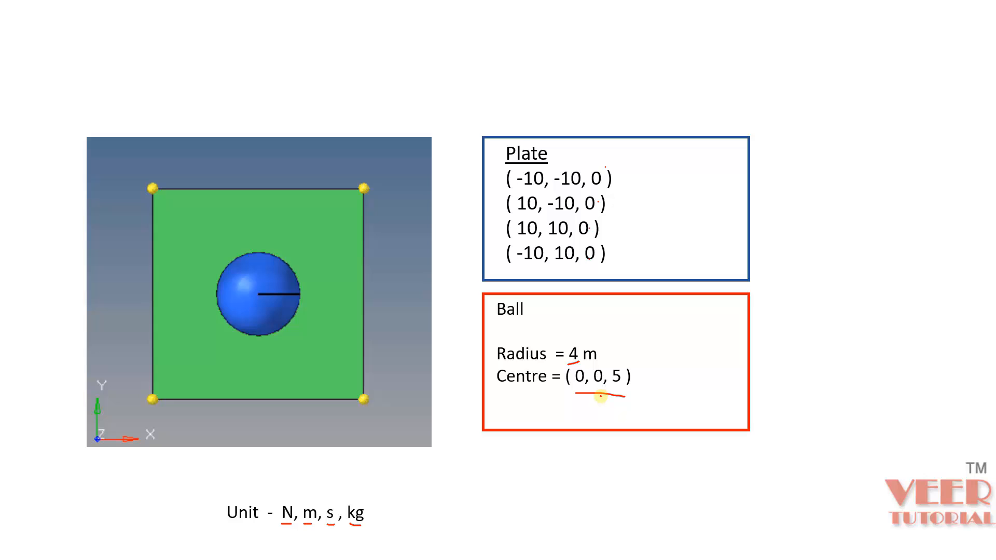
key("alt+Tab")
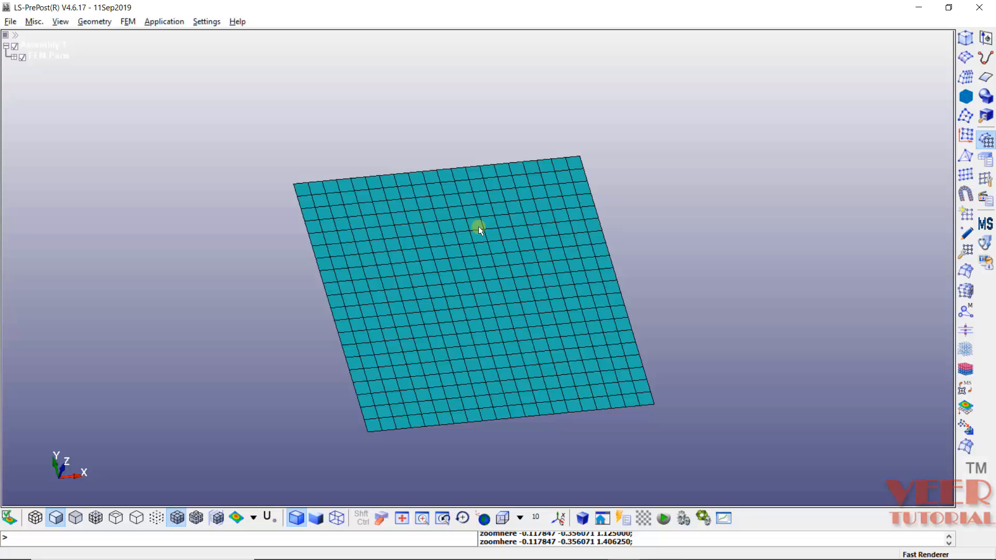
left_click(136, 21)
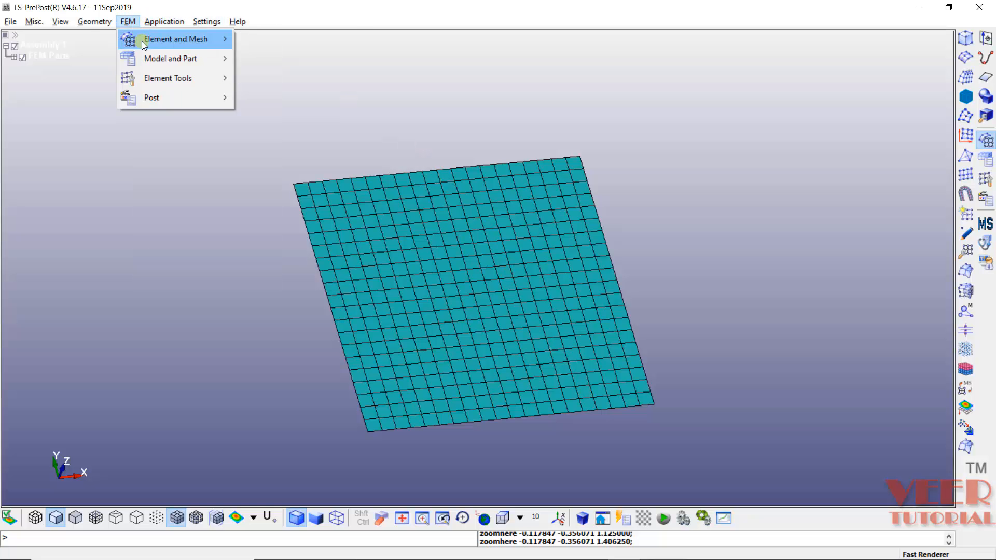
mouse_move(141, 41)
left_click(302, 39)
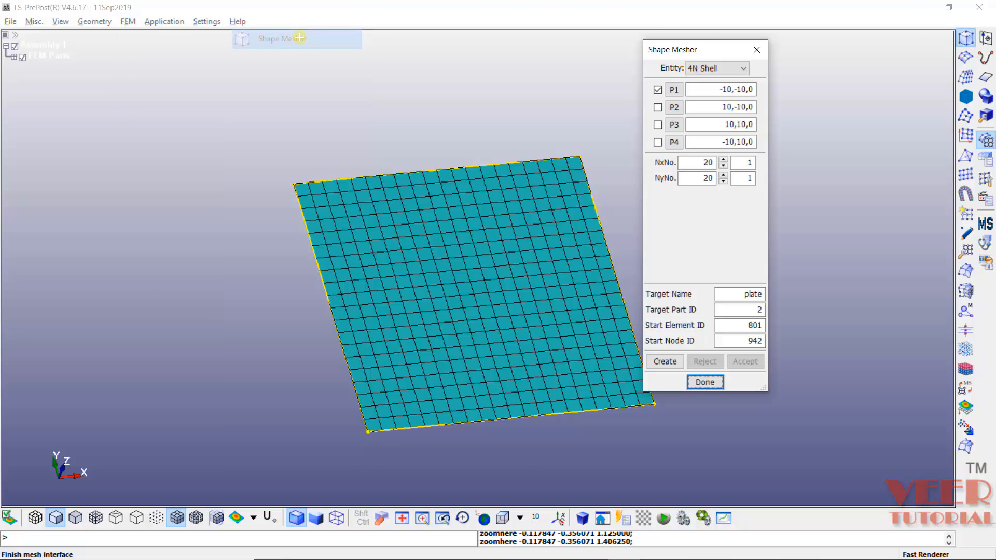
left_click(734, 68)
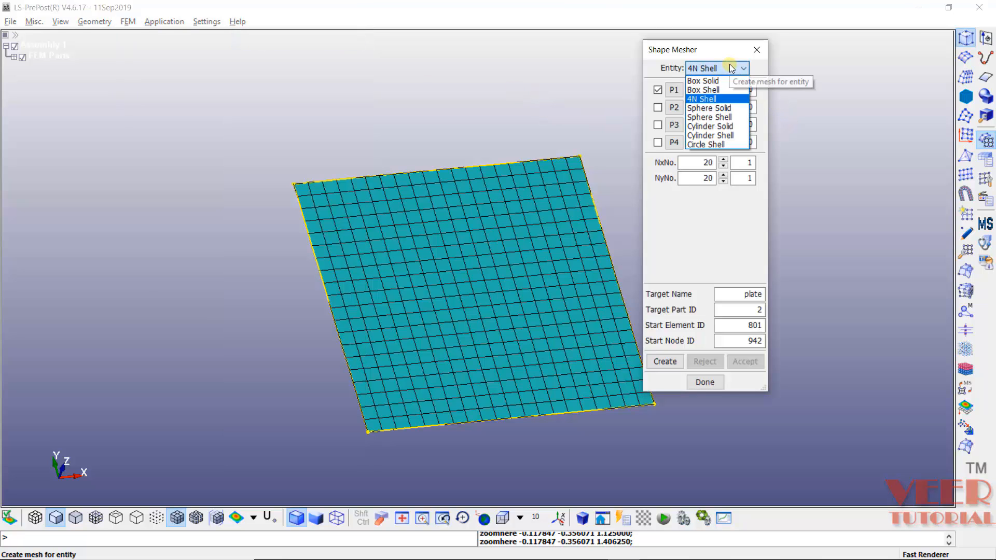
left_click(722, 109)
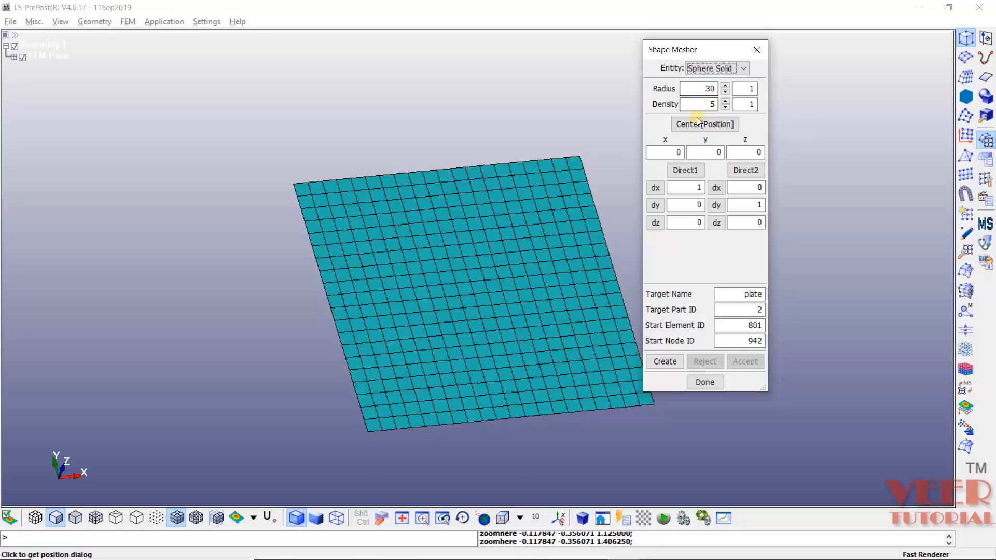
- Set the sphere's radius to 4 and its centre Z to 5, keeping density 5 and Direct2 dy at 1
double_click(711, 89)
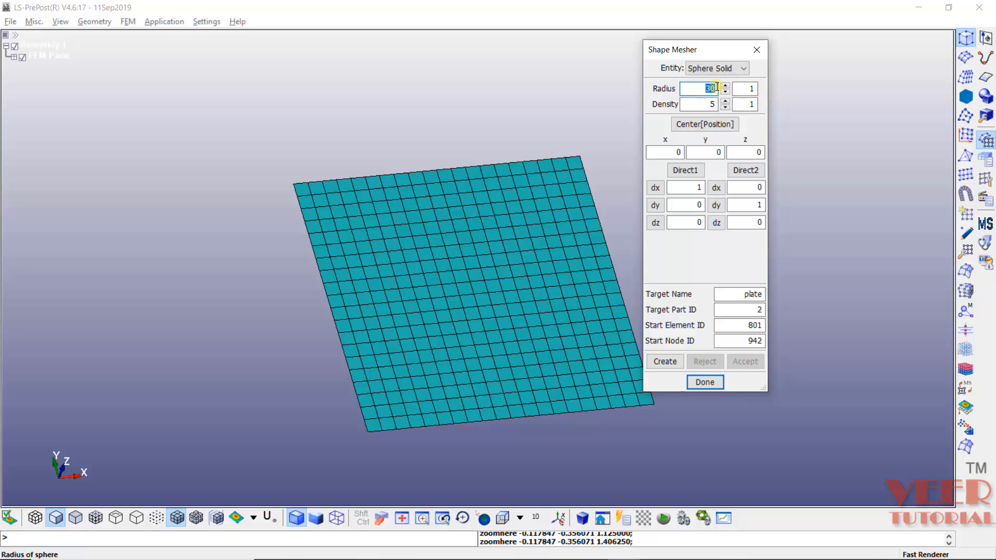
type("4")
left_click(696, 103)
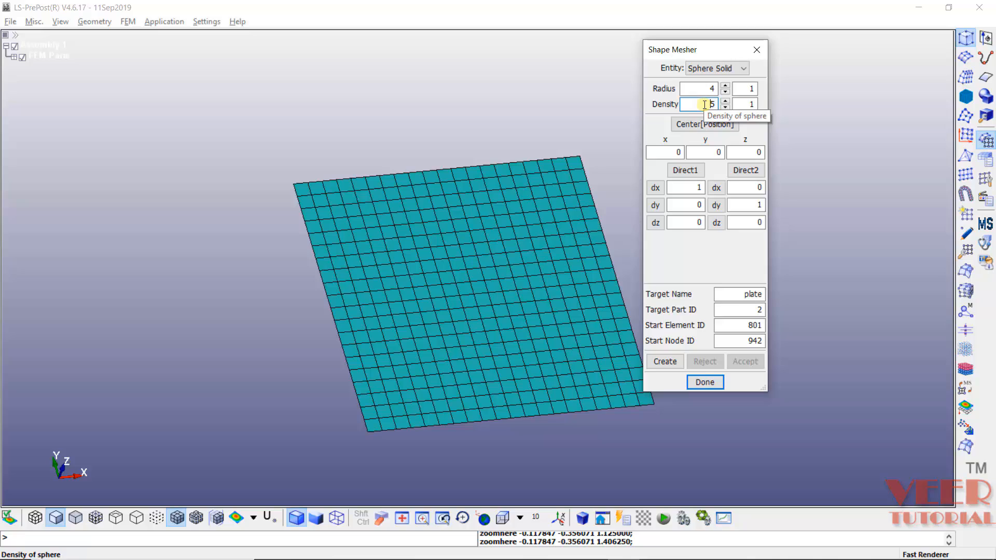
left_click(705, 104)
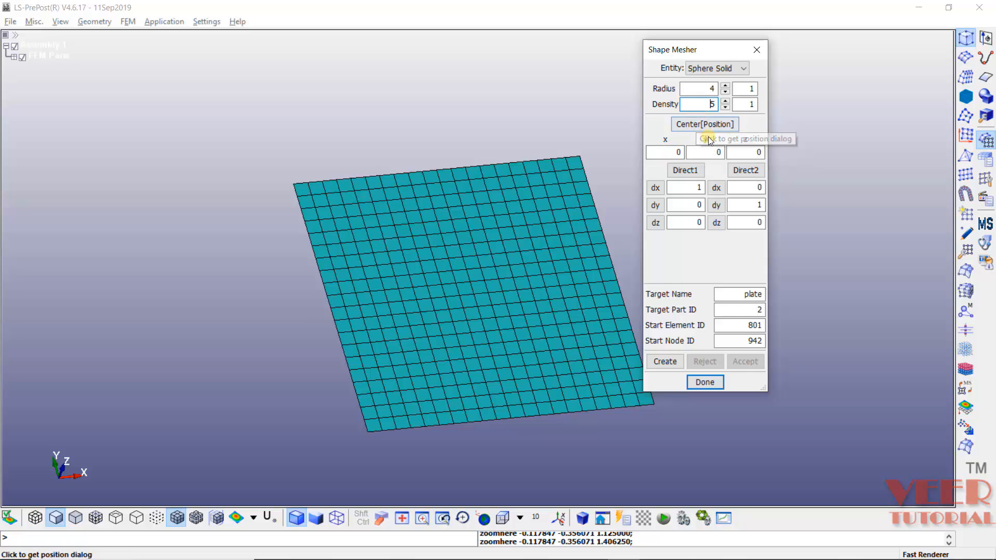
double_click(751, 152)
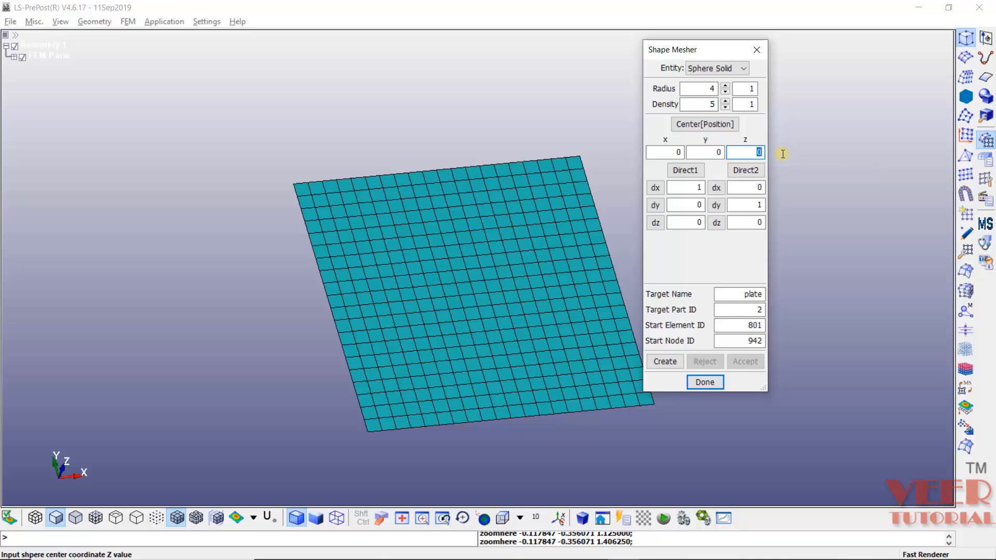
type("5")
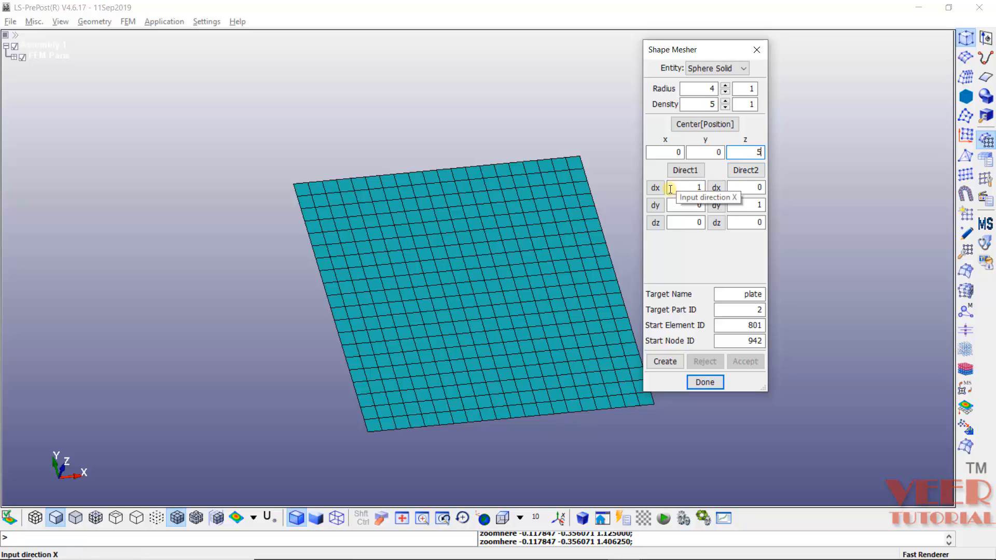
left_click(751, 205)
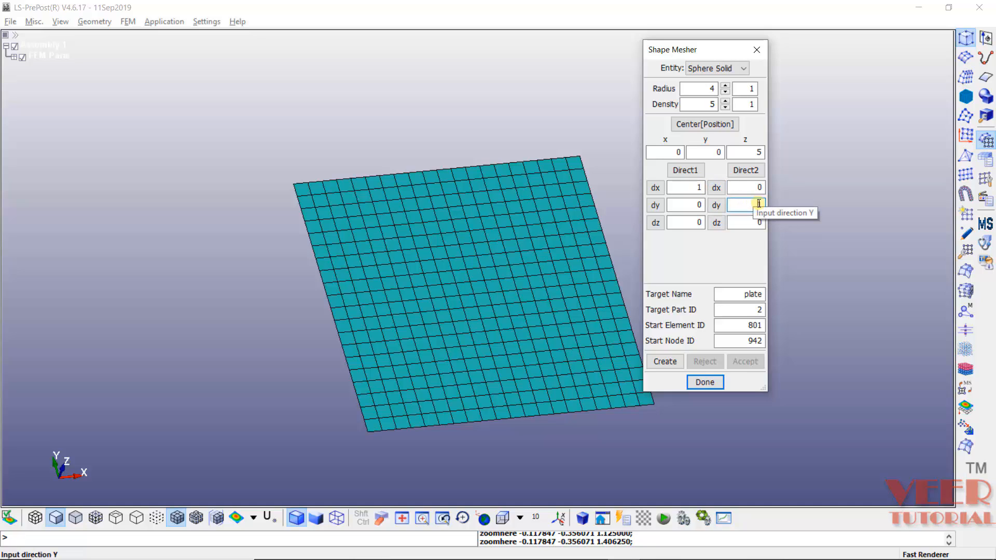
type("1")
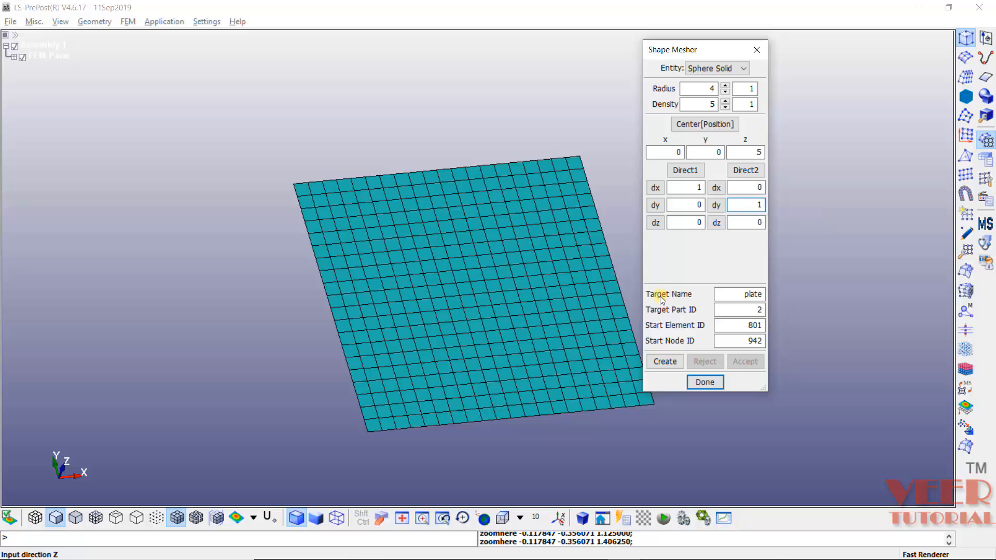
- Name the target part ball, keeping part ID 2, start element ID 801 and start node ID 942
double_click(746, 294)
type("ball")
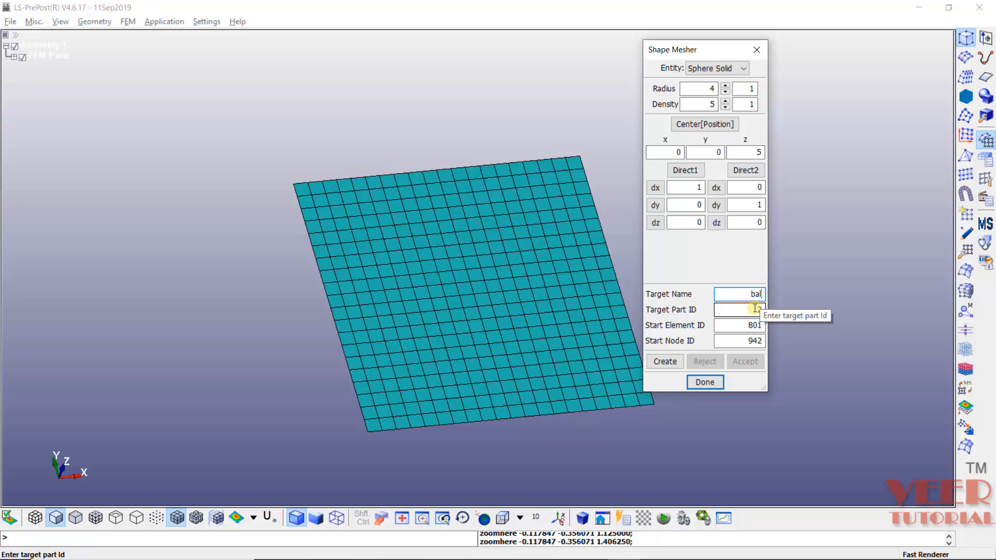
left_click(755, 309)
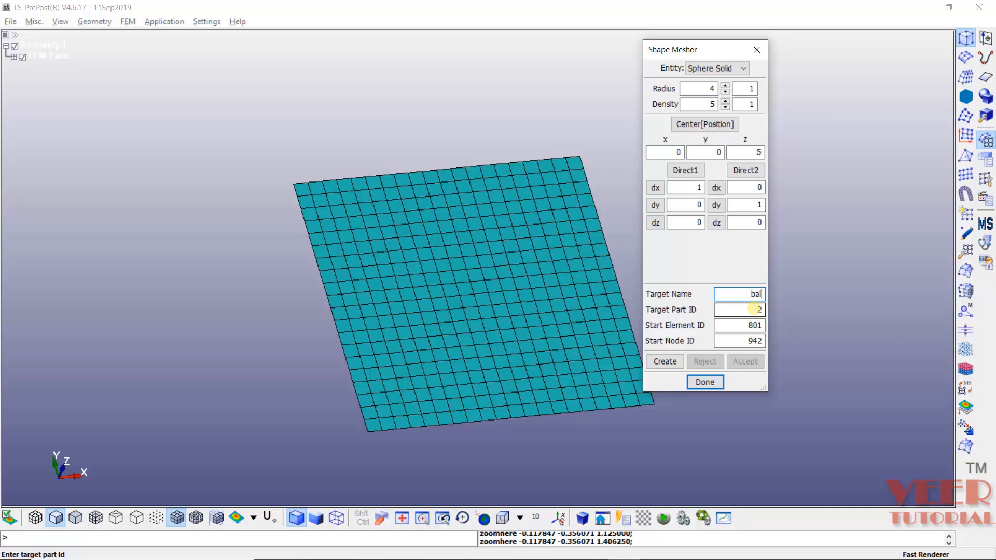
left_click(755, 309)
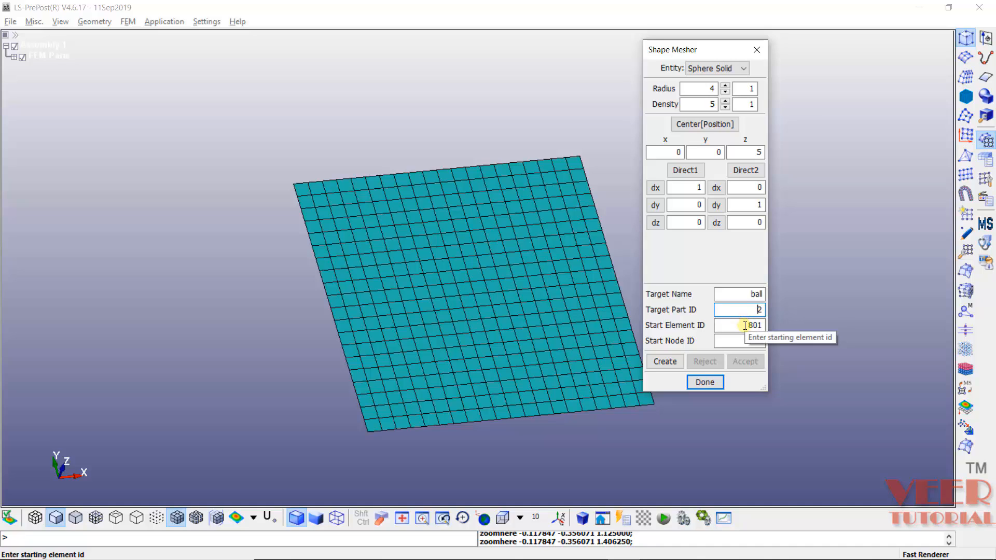
left_click(747, 326)
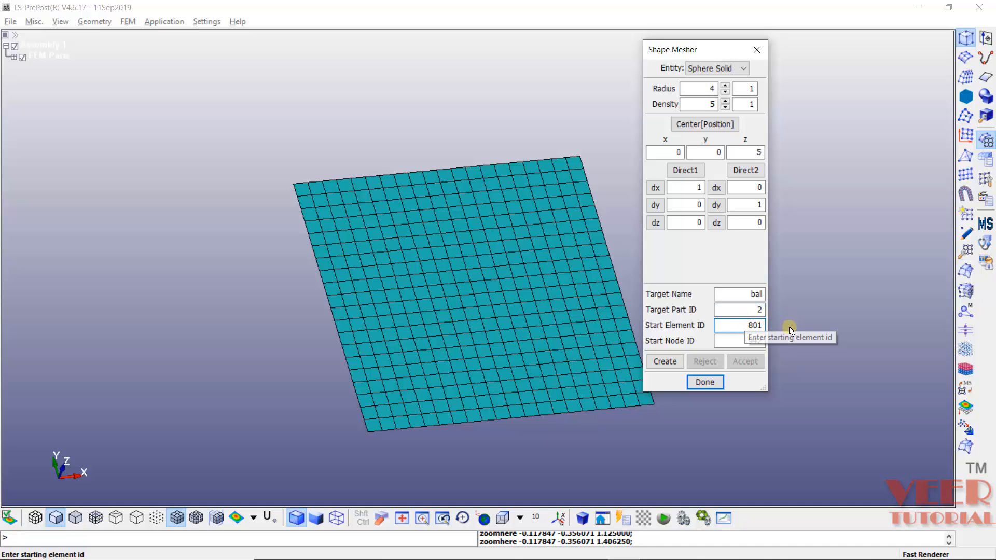
left_click_drag(746, 327, 816, 340)
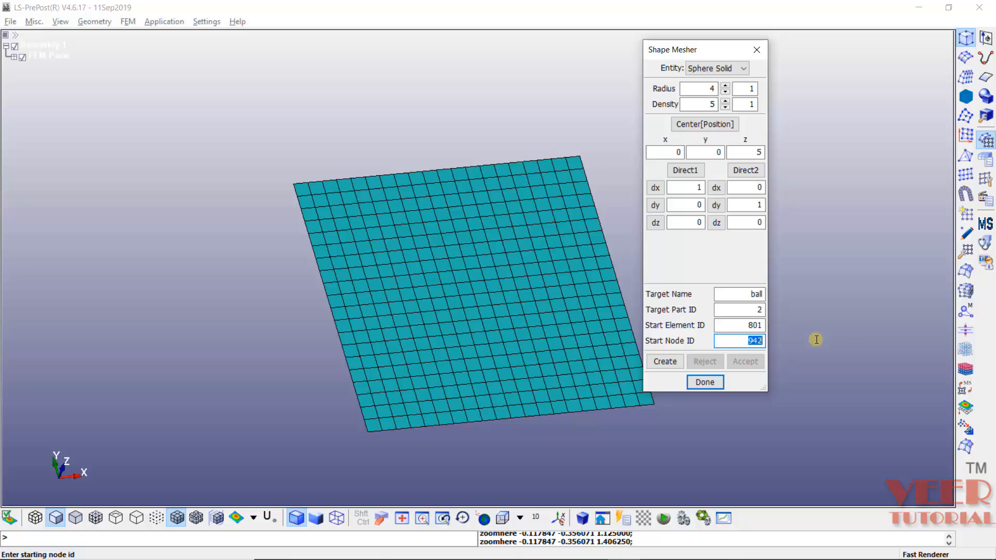
- Create and accept the ball's solid mesh, and finish the Shape Mesher
left_click(680, 363)
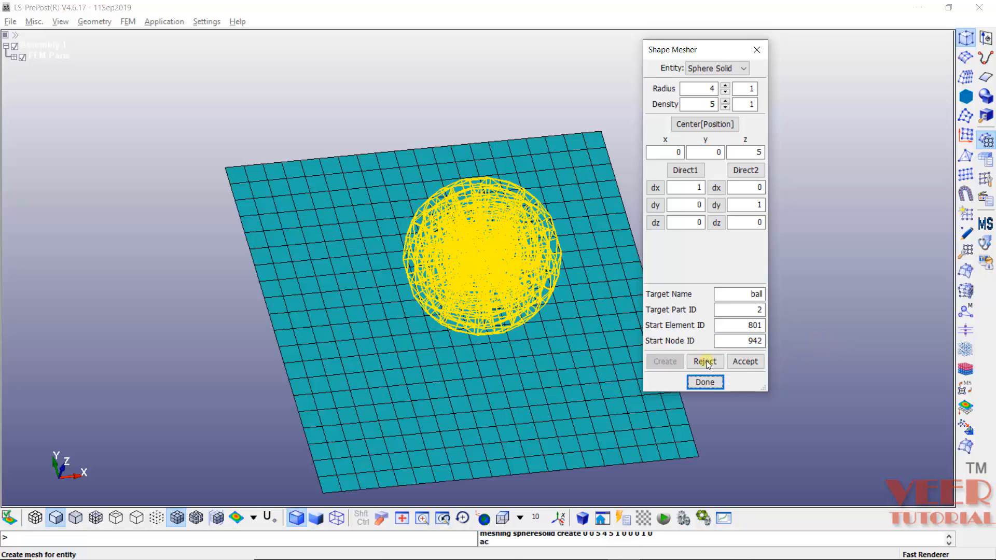
left_click(749, 362)
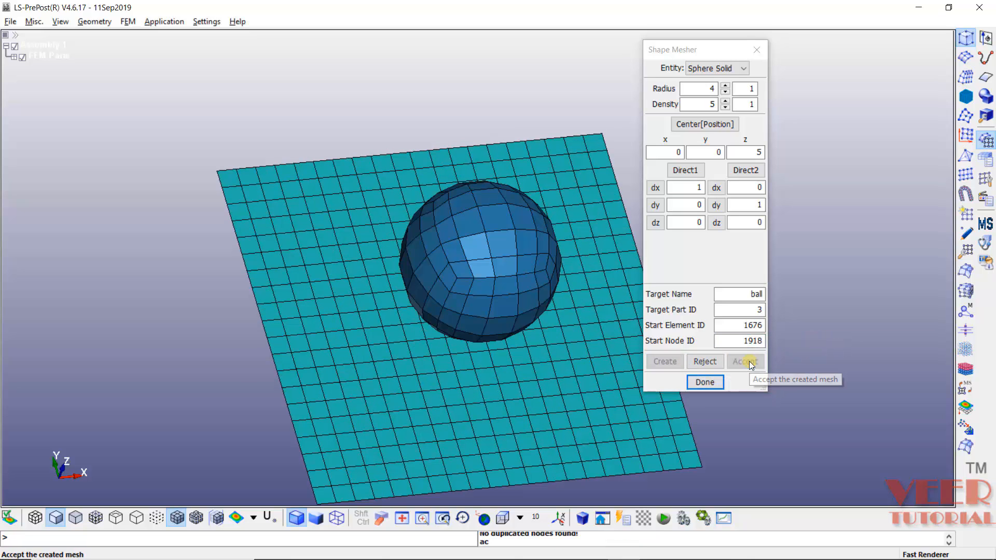
left_click(716, 383)
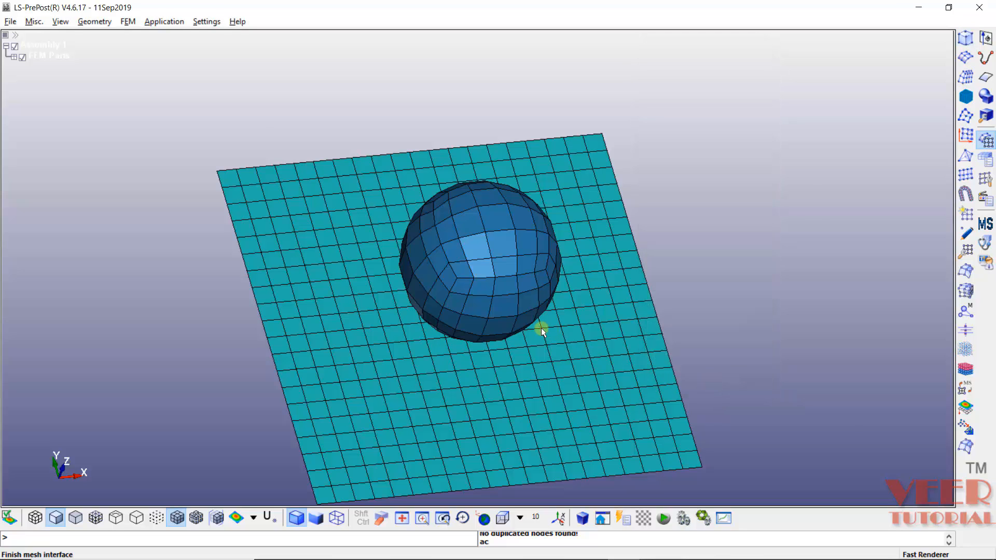
- Examine the meshed ball above the plate from several tilted angles
left_click_drag(470, 276, 523, 264)
scroll(523, 264, "down", 5, "shift")
left_click_drag(462, 312, 496, 278, "shift")
scroll(500, 272, "up", 3, "shift")
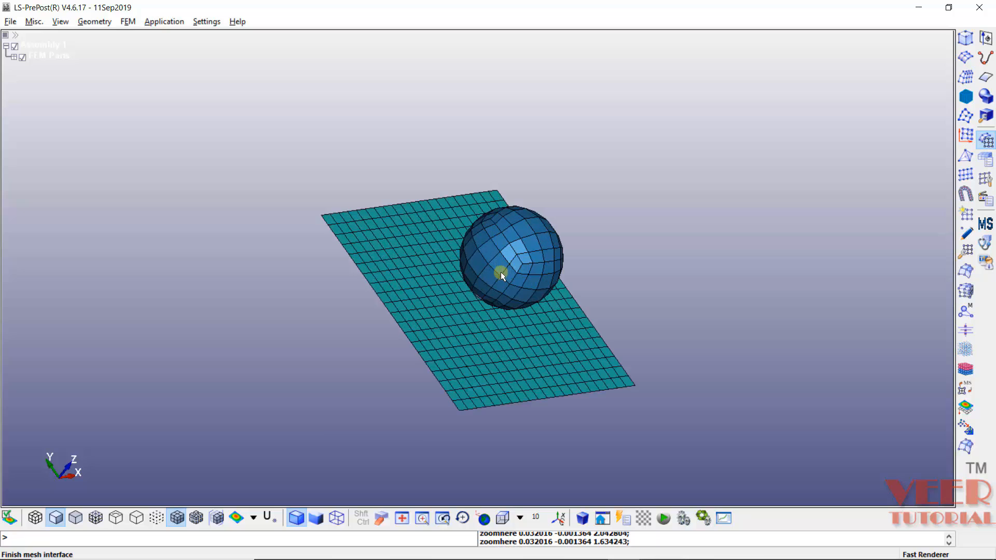
left_click_drag(626, 219, 532, 258, "shift")
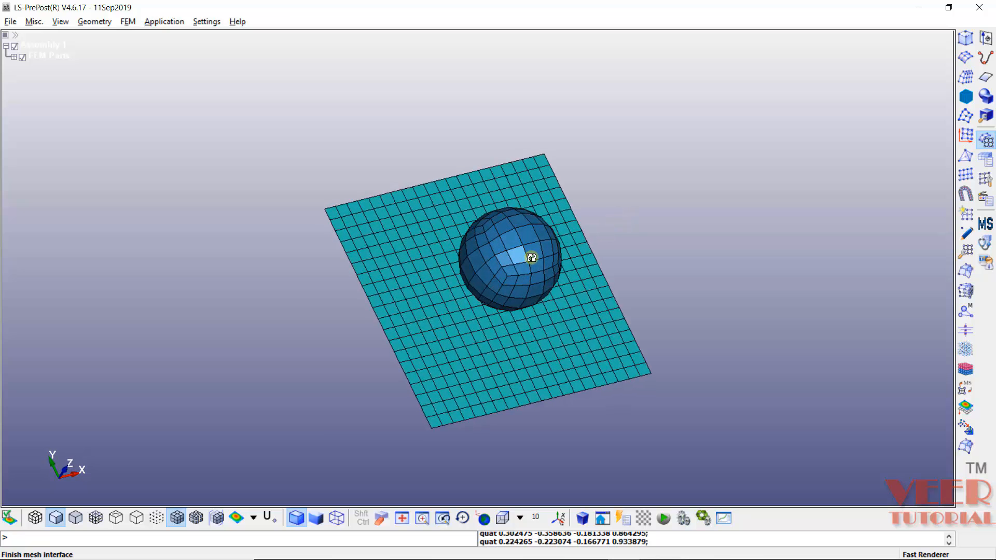
left_click_drag(467, 271, 518, 218, "shift")
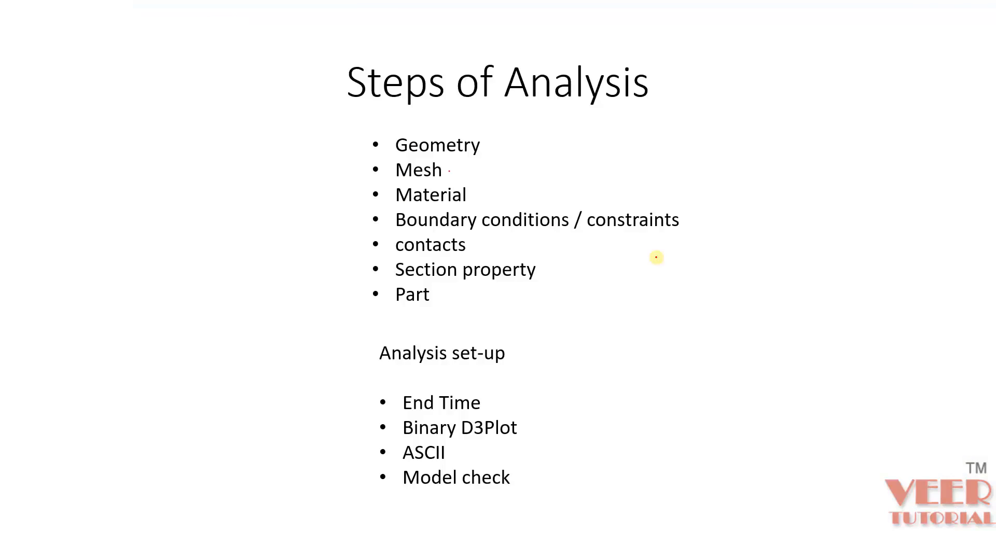
key("Left")
key("Right")
left_click_drag(493, 144, 527, 135)
left_click_drag(470, 173, 513, 175)
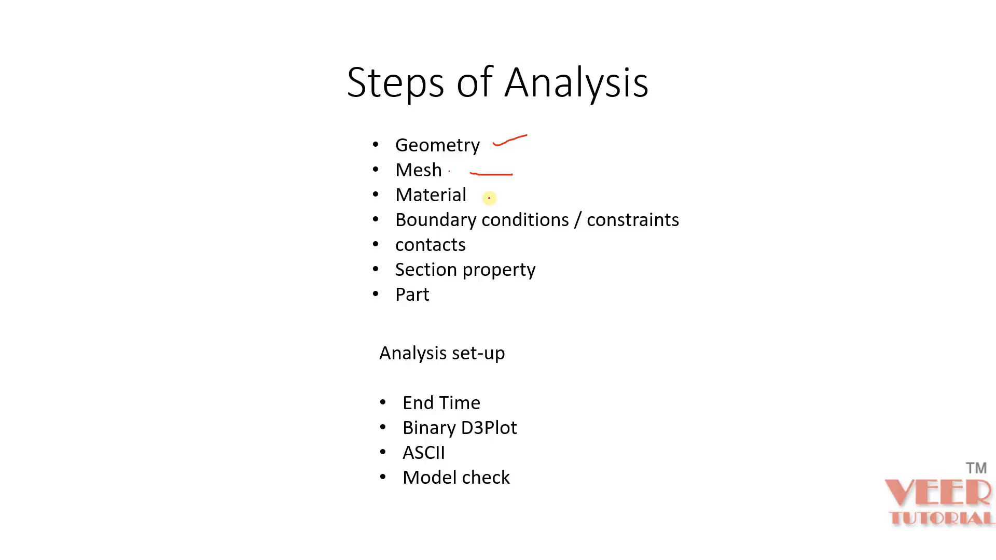
key("alt+Tab")
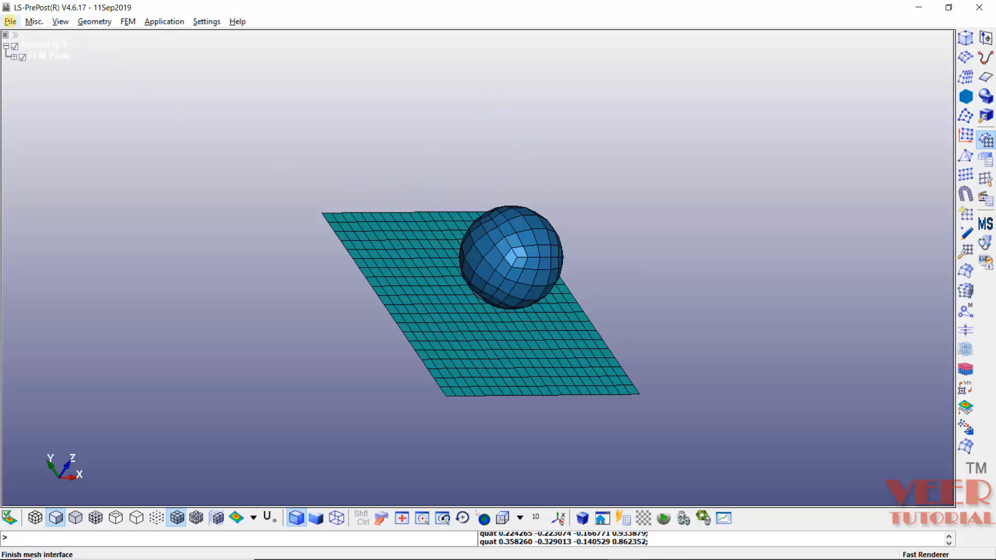
- Start saving the model as a keyword file and browse to the folder C:\LSDYNA\Project Files LS DYNA
left_click(10, 22)
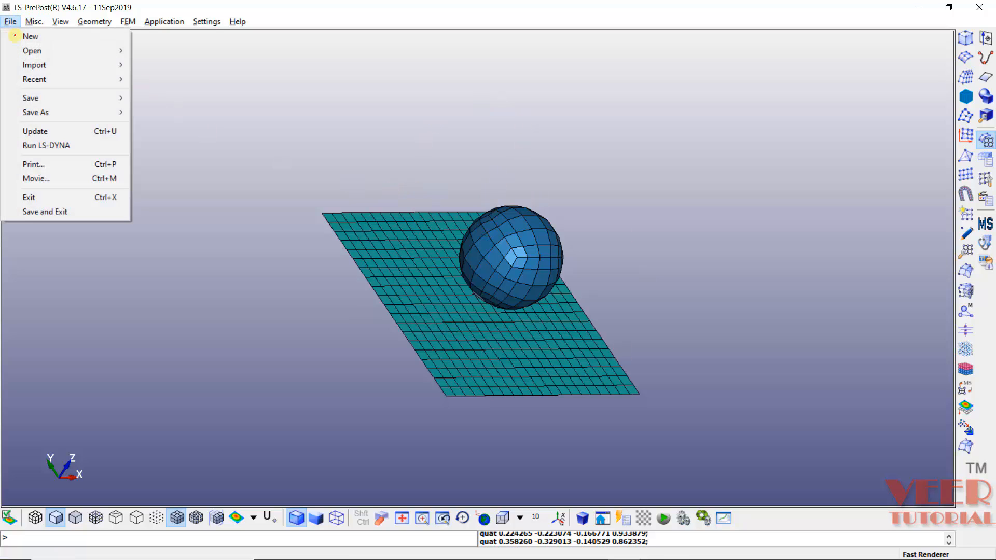
mouse_move(37, 112)
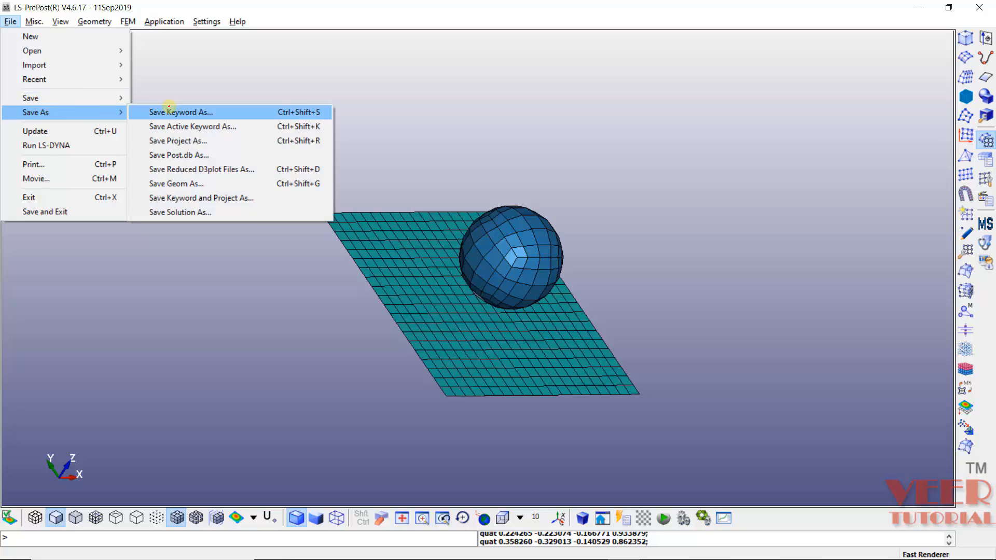
left_click(192, 111)
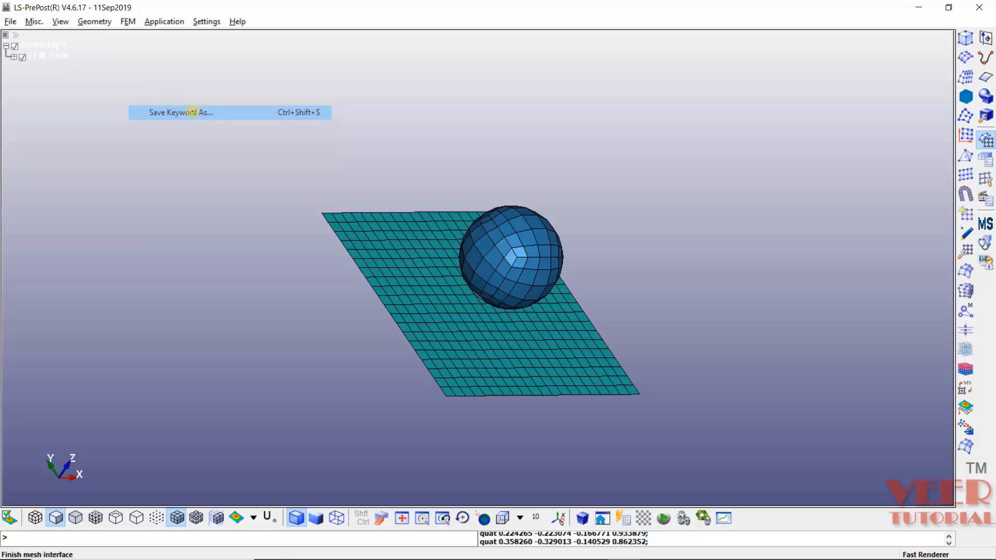
left_click_drag(587, 11, 327, 93)
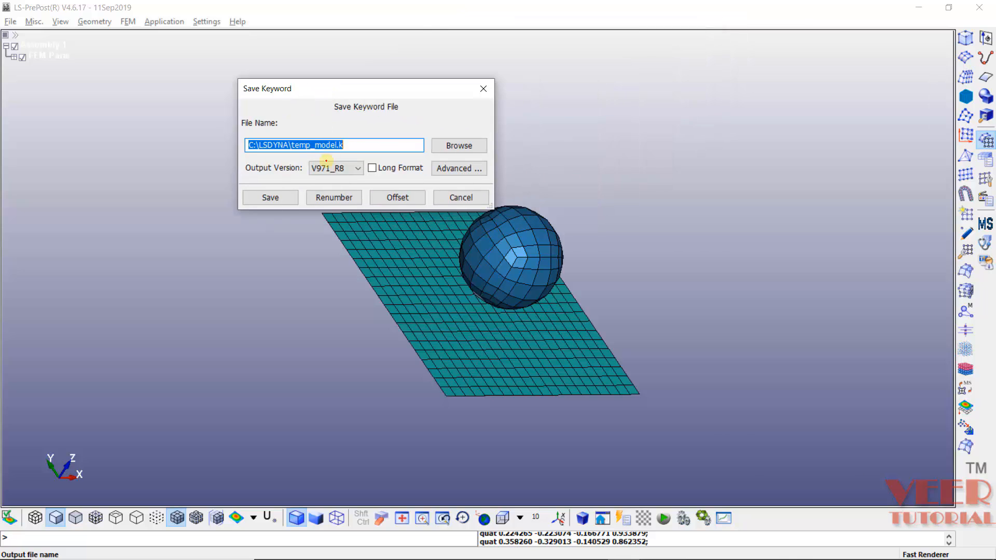
left_click(472, 145)
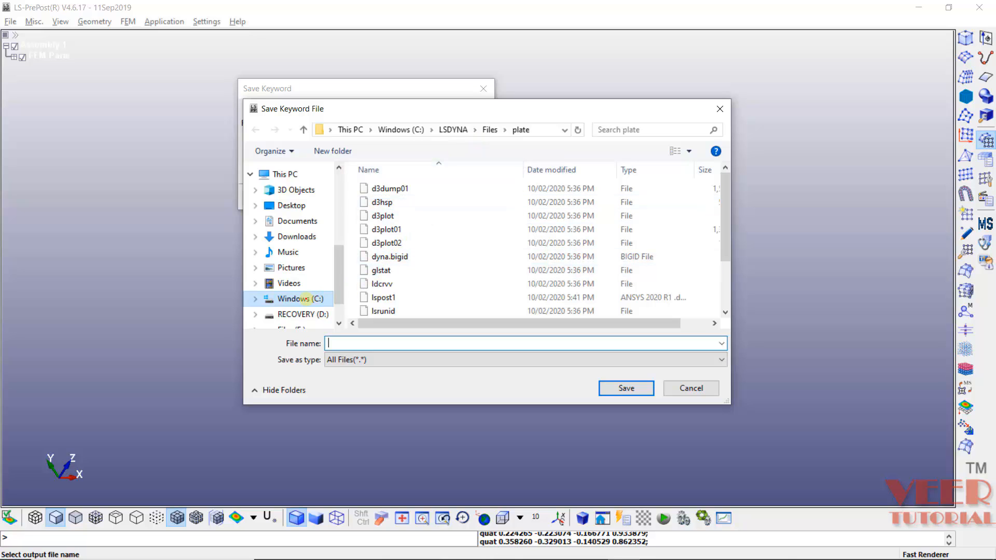
left_click(303, 299)
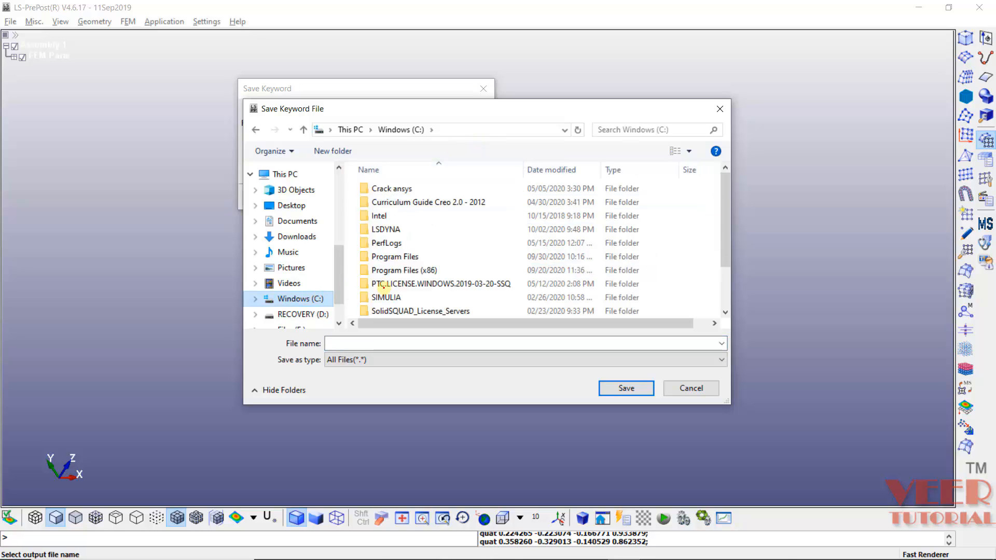
double_click(394, 229)
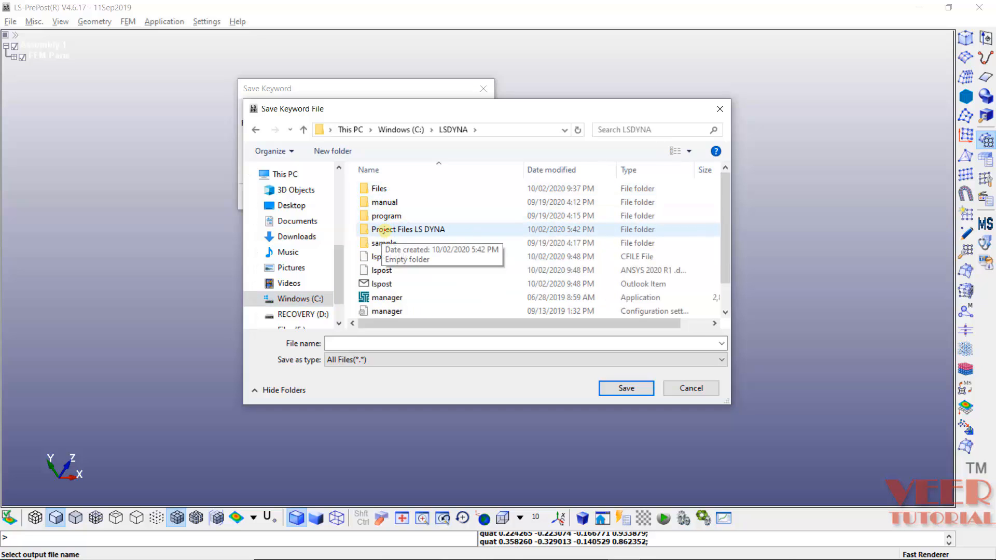
double_click(379, 230)
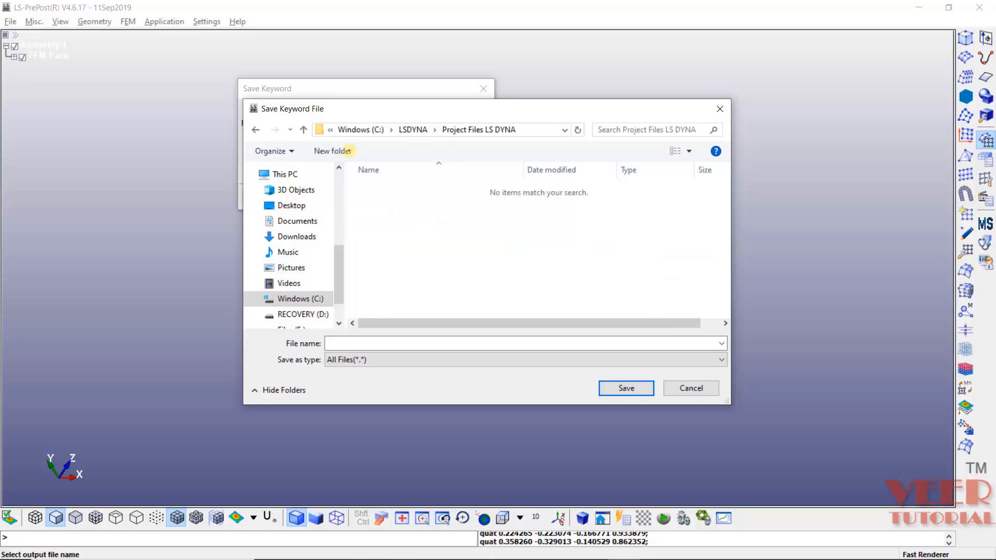
- Create a new folder named plate ball impact and open it as the save location
left_click(334, 150)
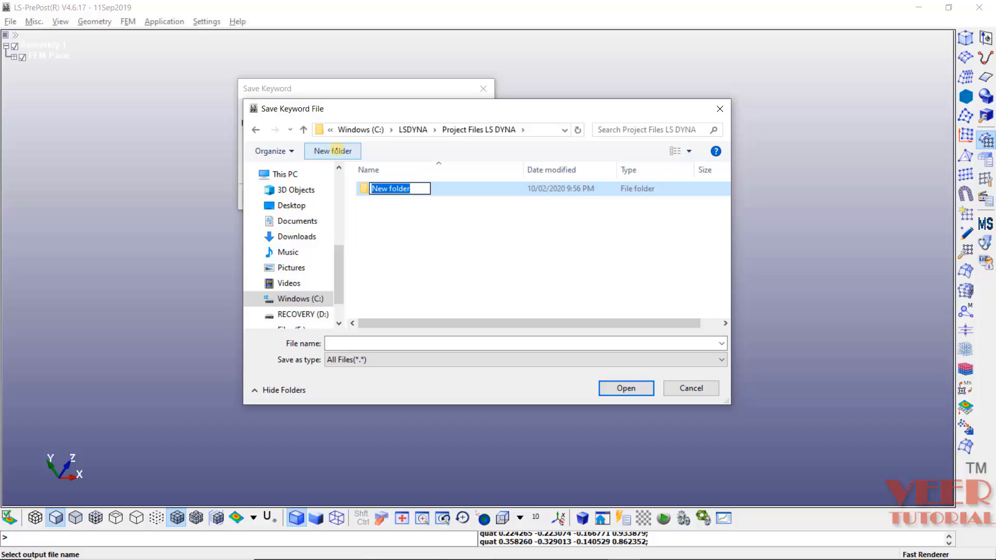
type("plate b")
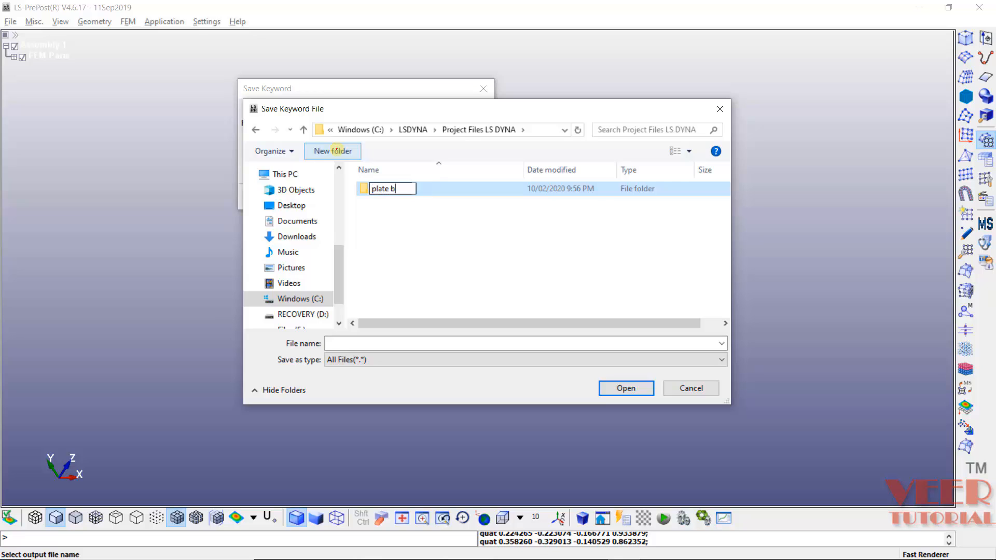
type("all impact")
key("Return")
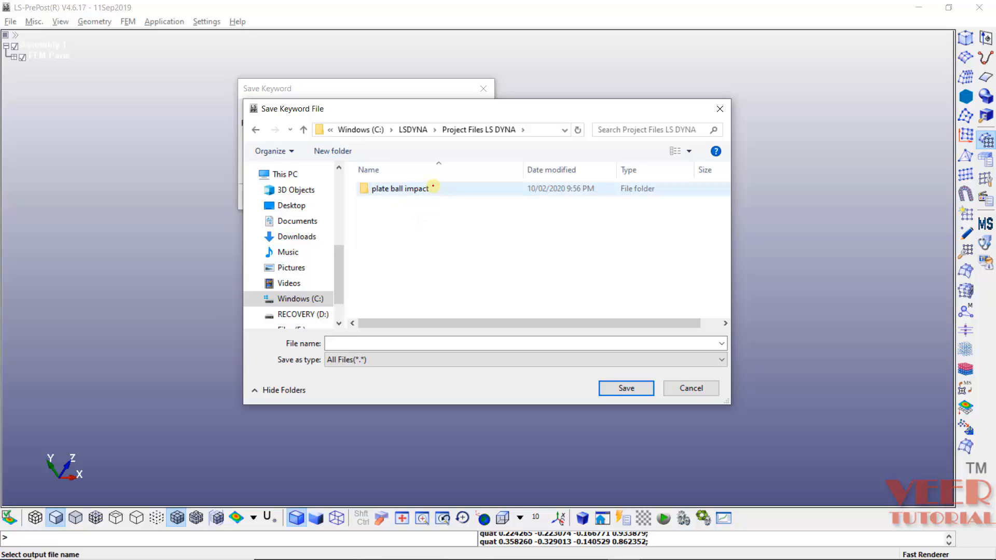
double_click(431, 189)
- Save the keyword file as ball_plate_impact_1.k, keeping output version V971_R8
left_click(378, 348)
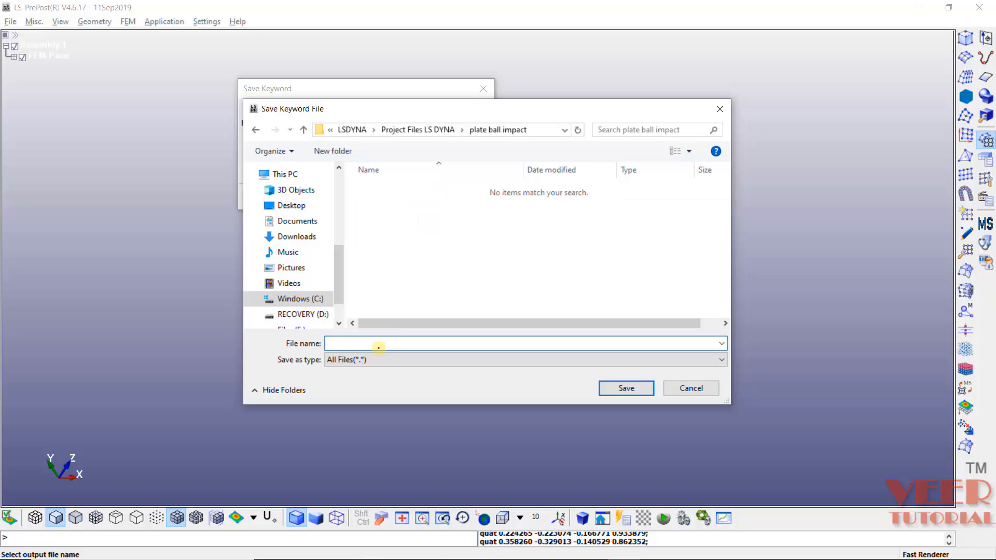
type("ball_plate_impact")
type("_1")
left_click(626, 389)
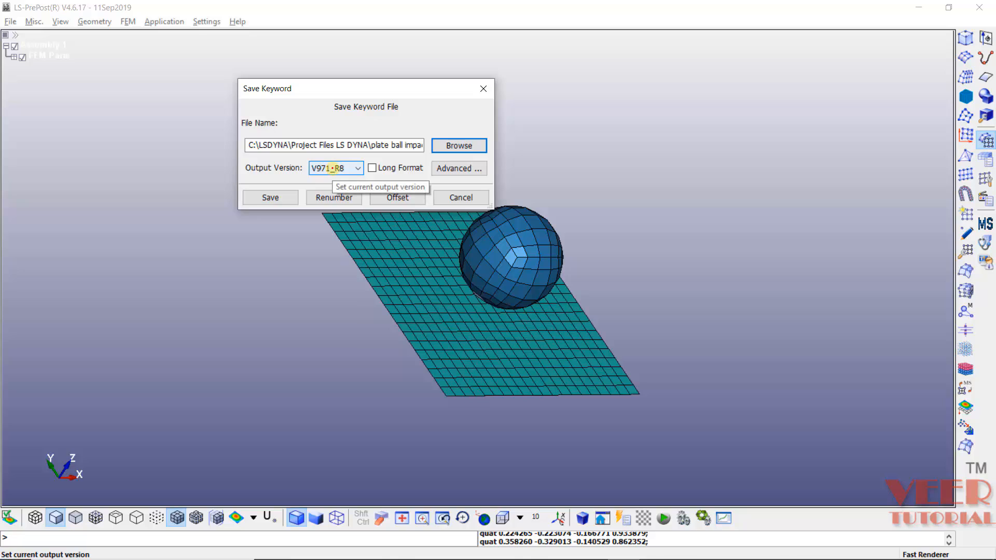
left_click(332, 169)
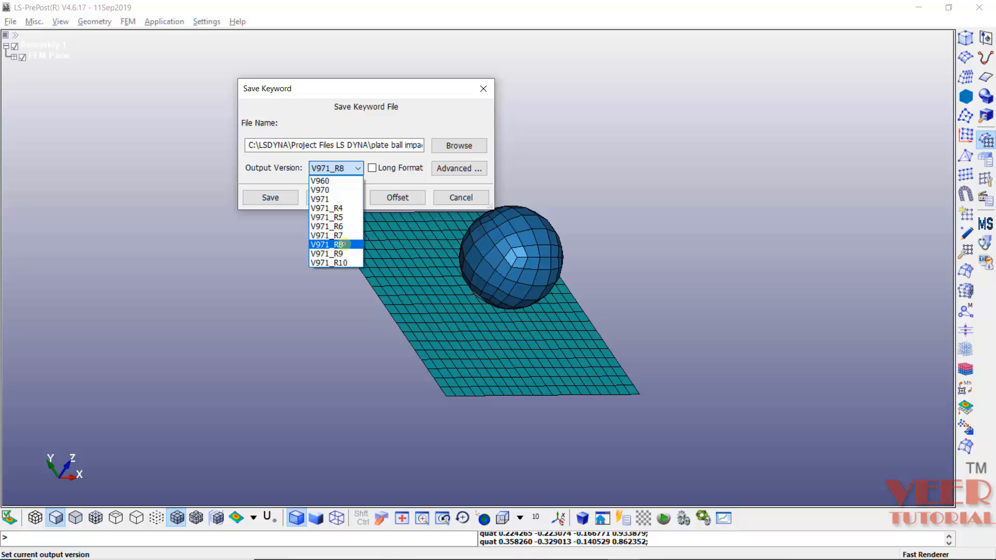
left_click(343, 243)
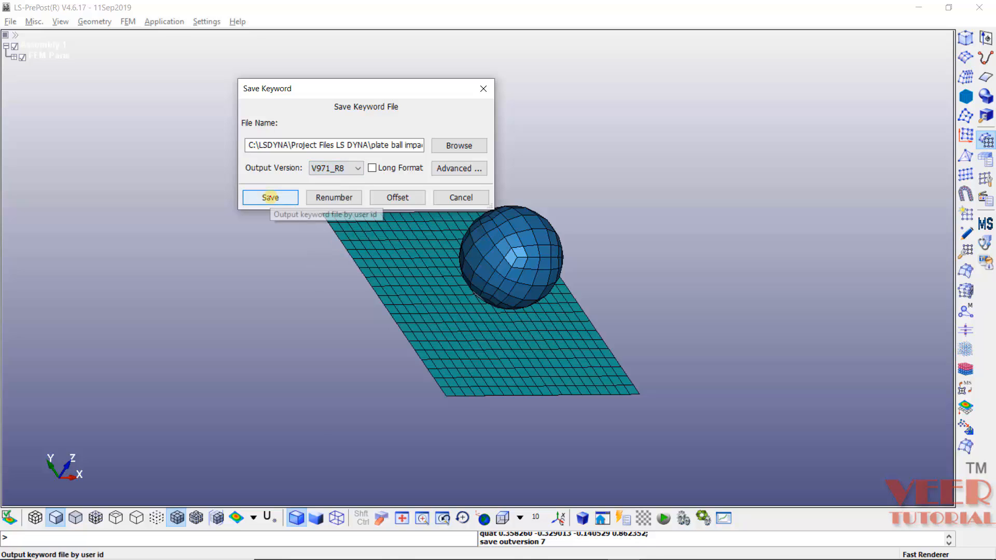
left_click(271, 197)
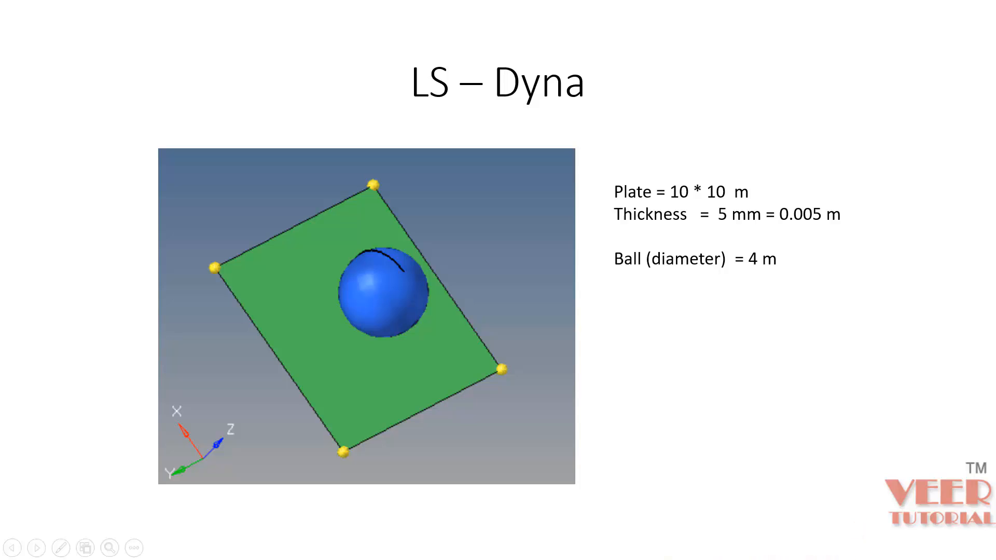
- Switch from the slides to LS-PrePost and open the keyword file ball_plate_impact_1.k from the plate ball impact folder
key("alt+Tab")
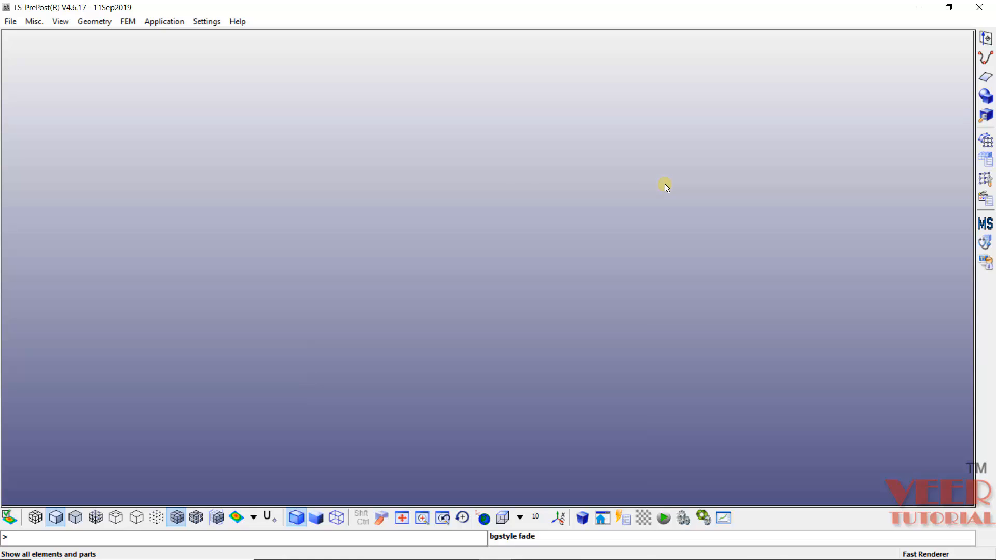
left_click(10, 21)
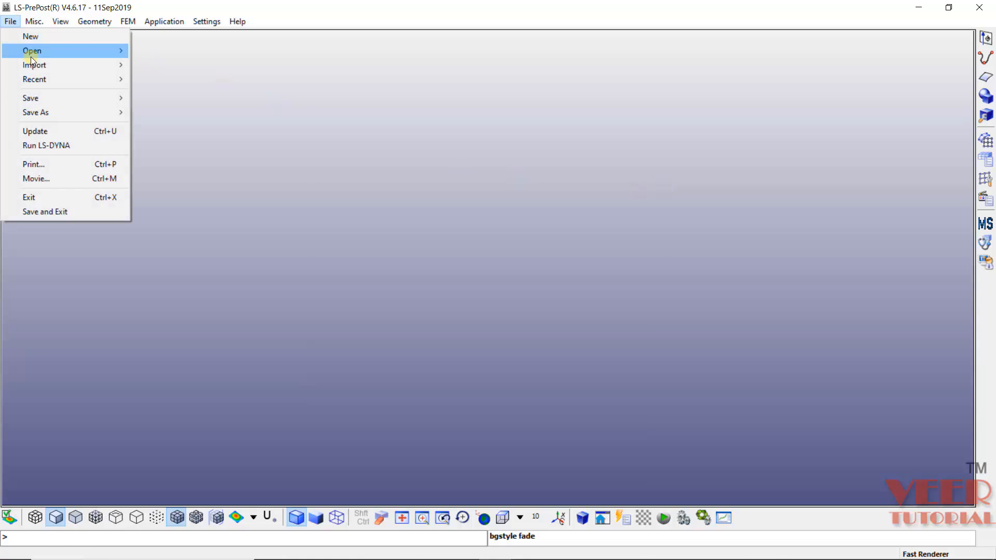
mouse_move(33, 56)
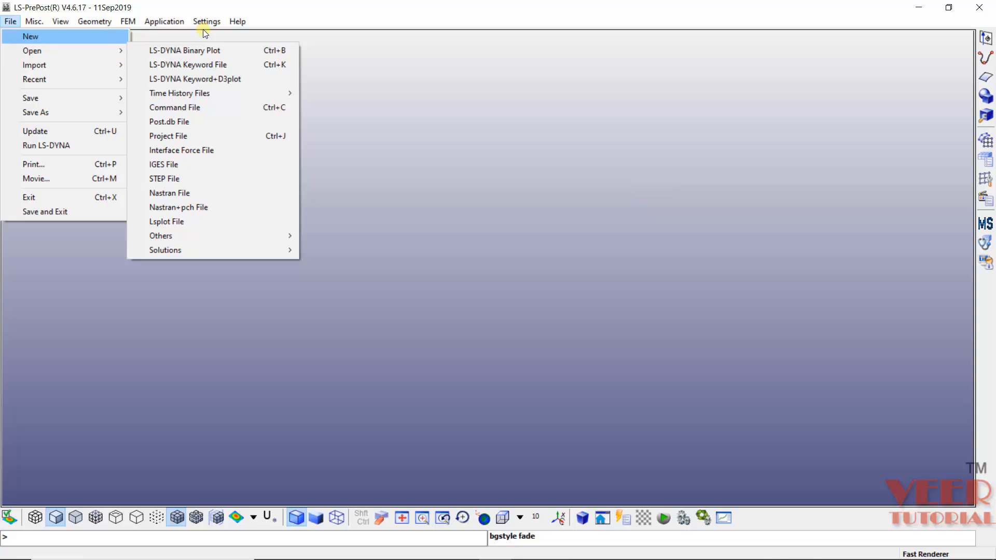
left_click(190, 65)
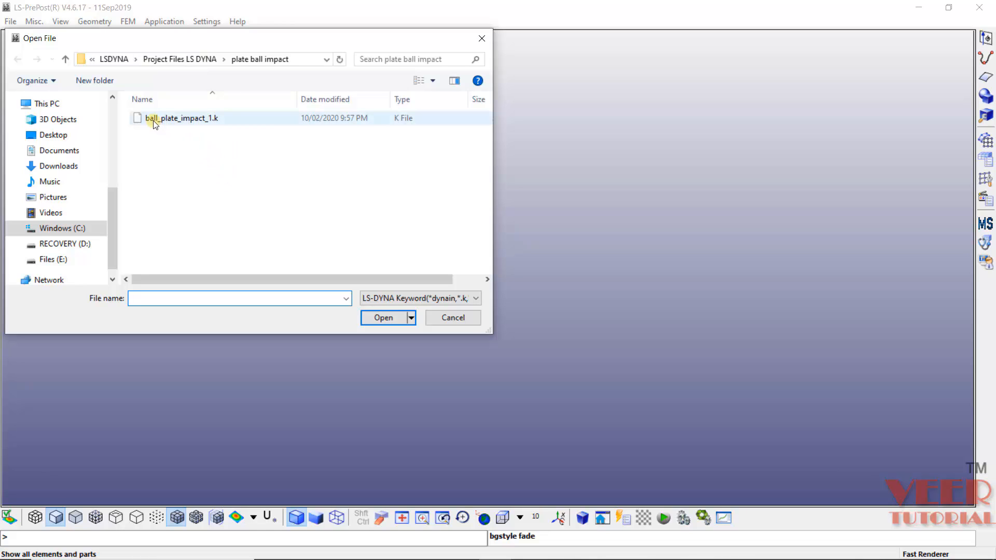
left_click(198, 122)
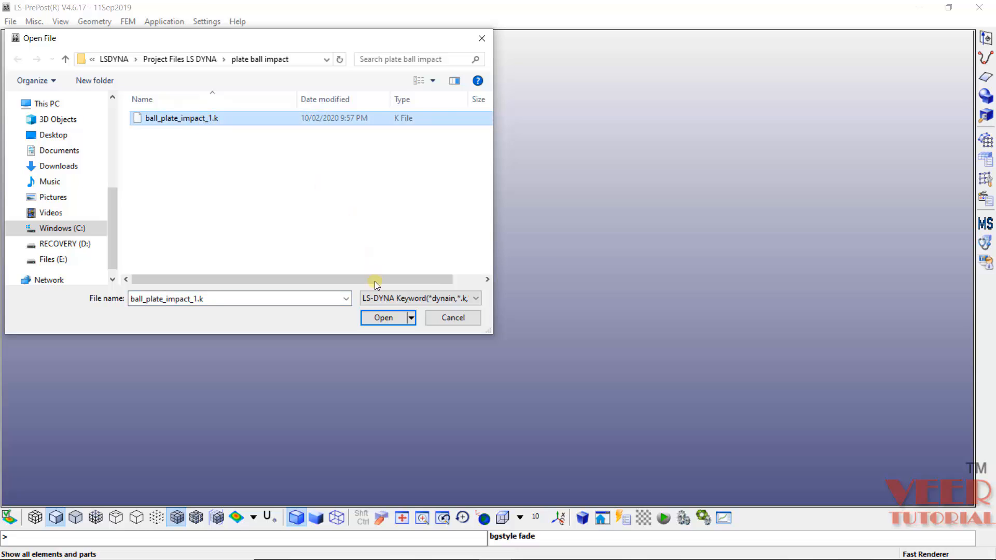
left_click(373, 316)
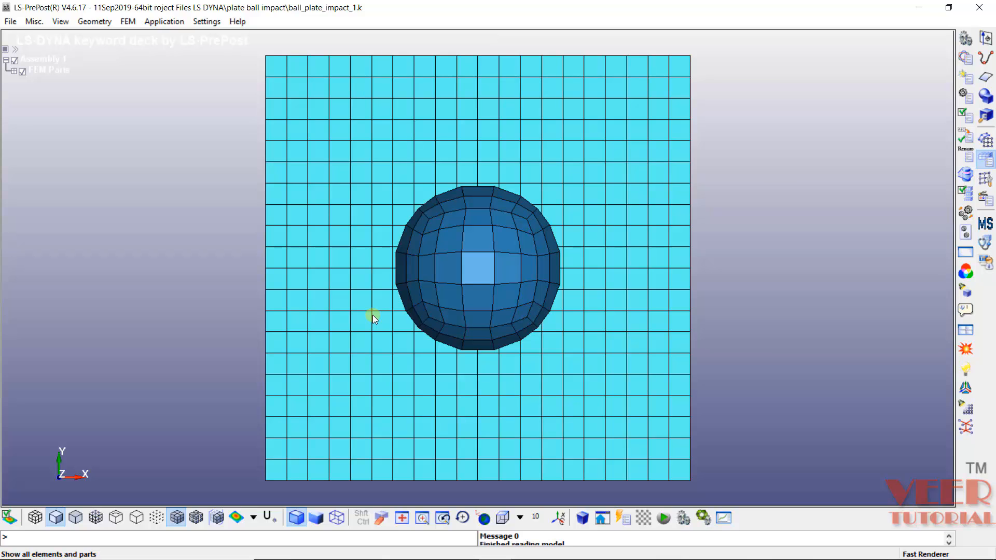
left_click_drag(461, 291, 606, 189)
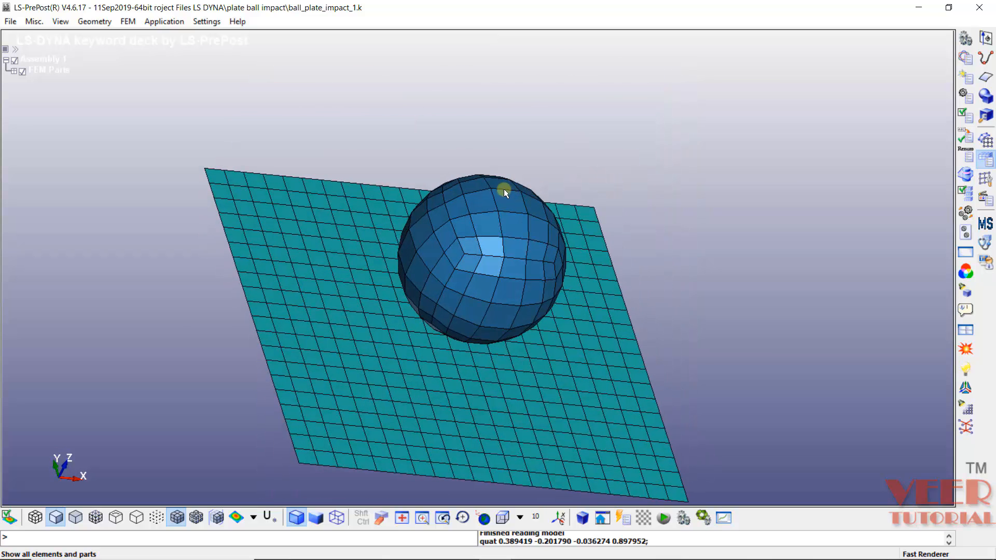
scroll(503, 188, "down", 5)
scroll(503, 189, "up", 3)
left_click_drag(399, 256, 431, 255, "shift")
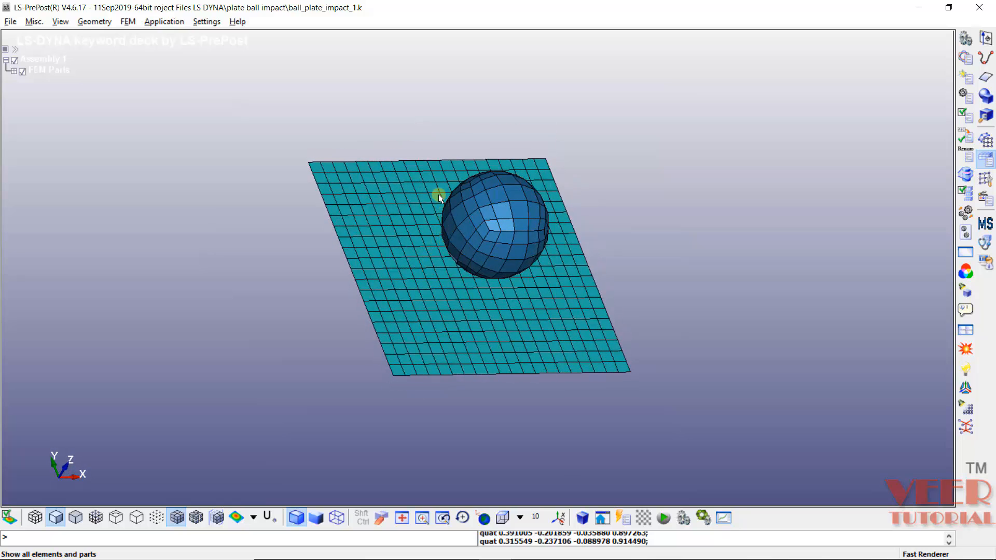
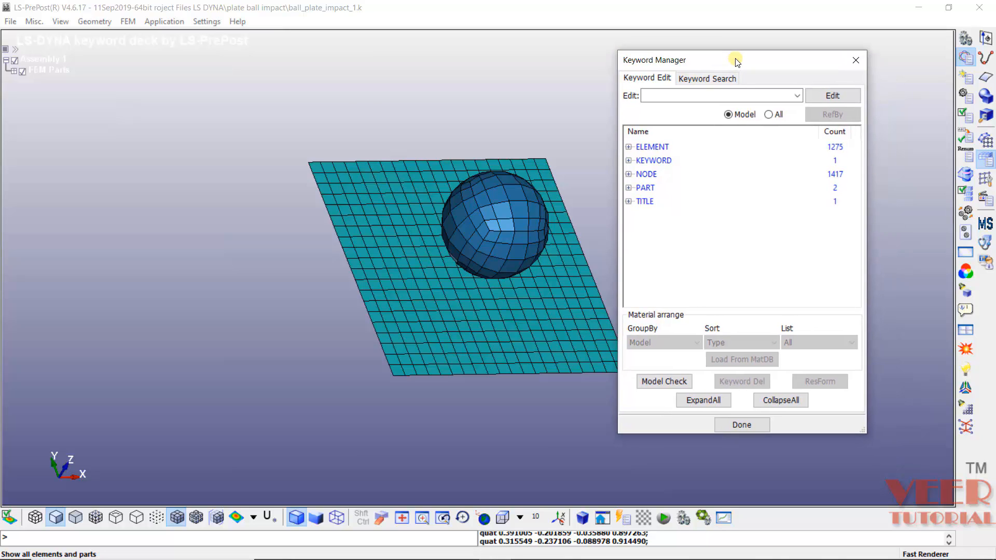
- Review the model's ELEMENT, KEYWORD, NODE, PART and TITLE entries in the Keyword Manager
left_click(666, 148)
left_click(661, 160)
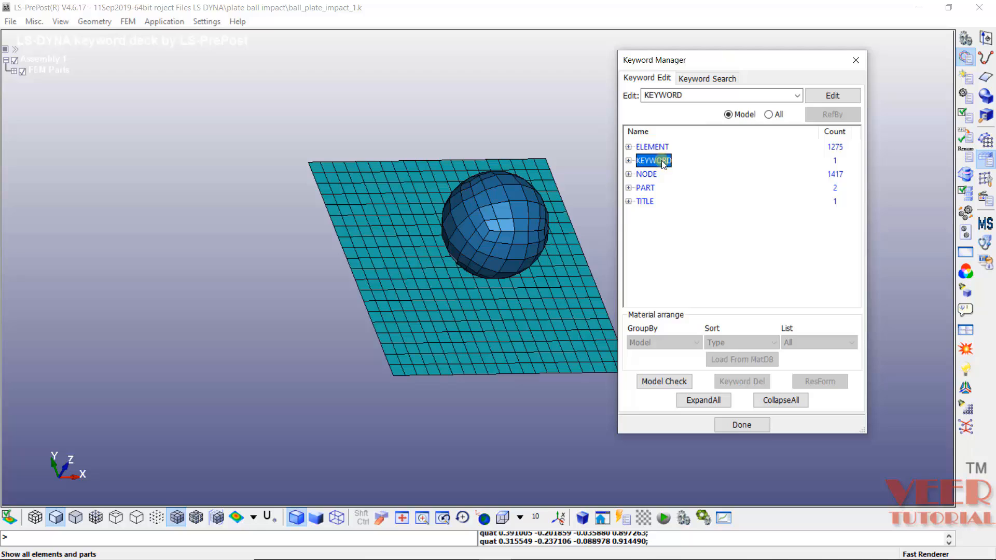
left_click(651, 175)
left_click(646, 188)
left_click(646, 201)
- List all available keywords instead of only the model's, and expand the MAT group
left_click(770, 115)
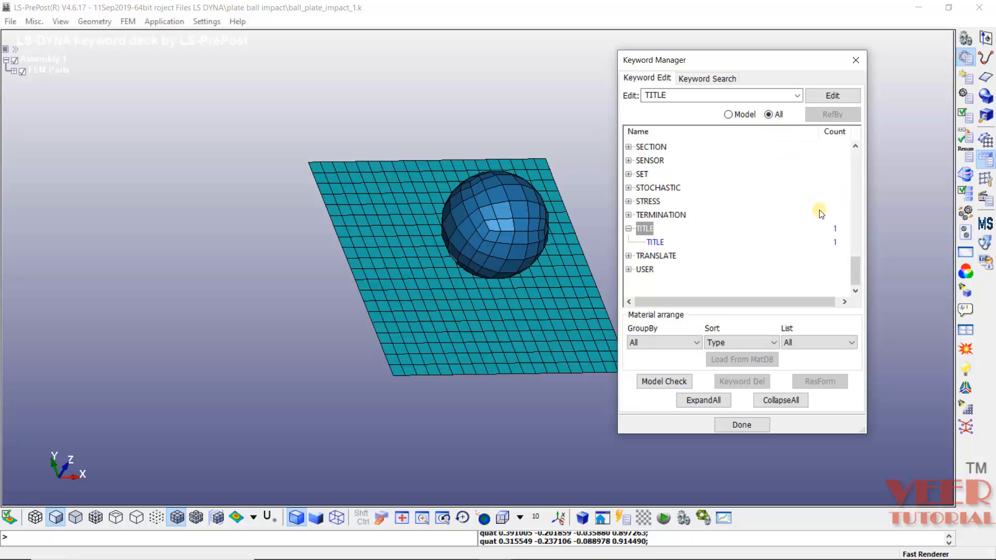
left_click_drag(857, 273, 859, 237)
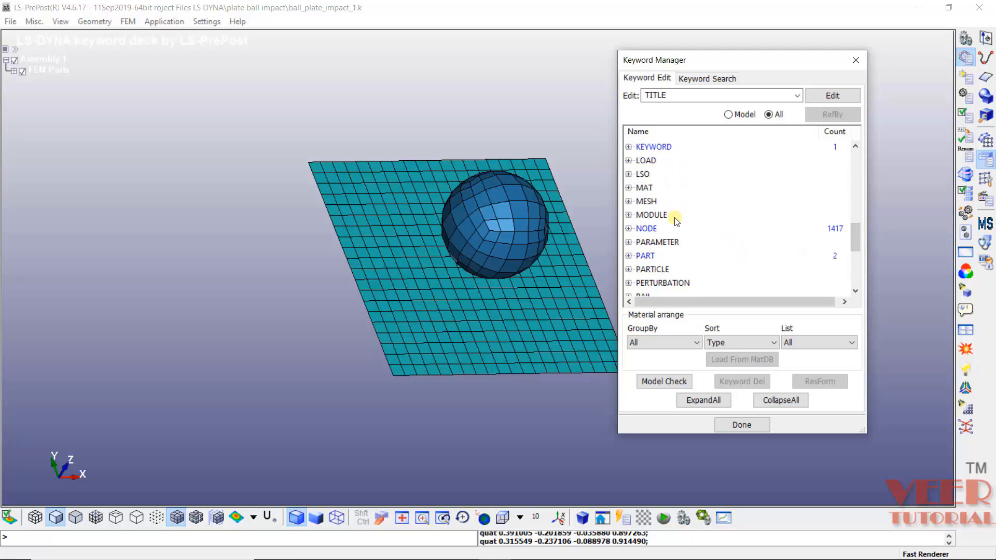
left_click(644, 188)
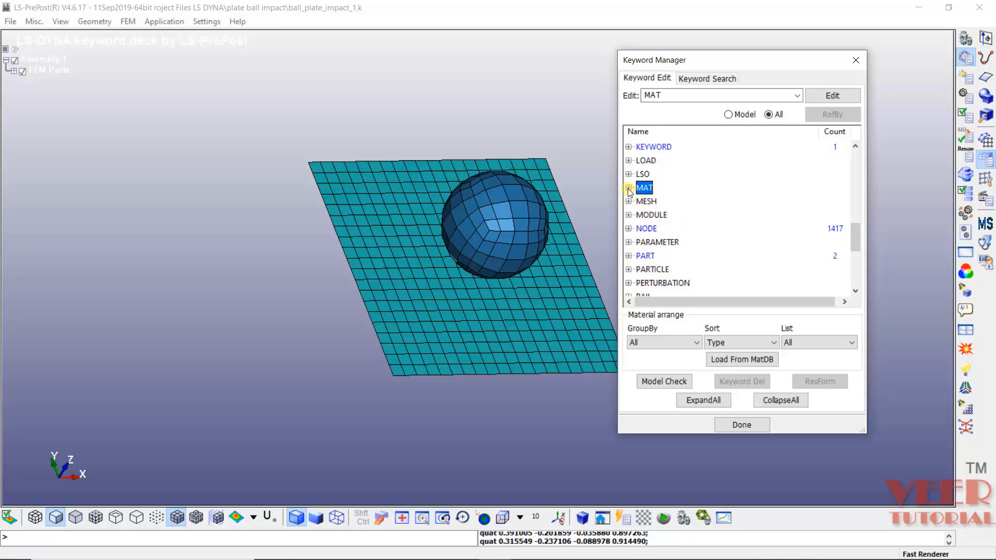
left_click(629, 187)
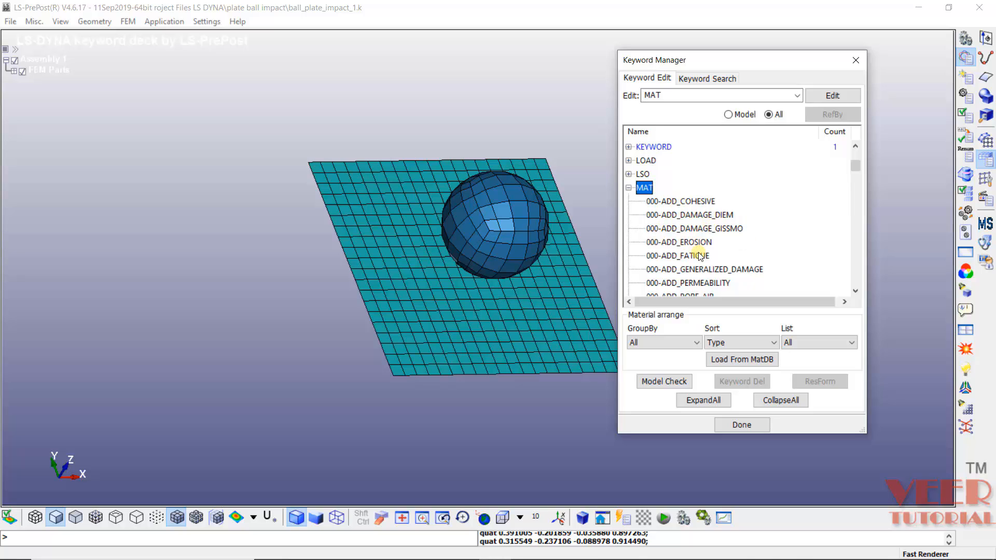
- Browse the material models in the MAT group as far as the 024-PIECEWISE_LINEAR_PLASTICITY entries
scroll(700, 255, "down", 2)
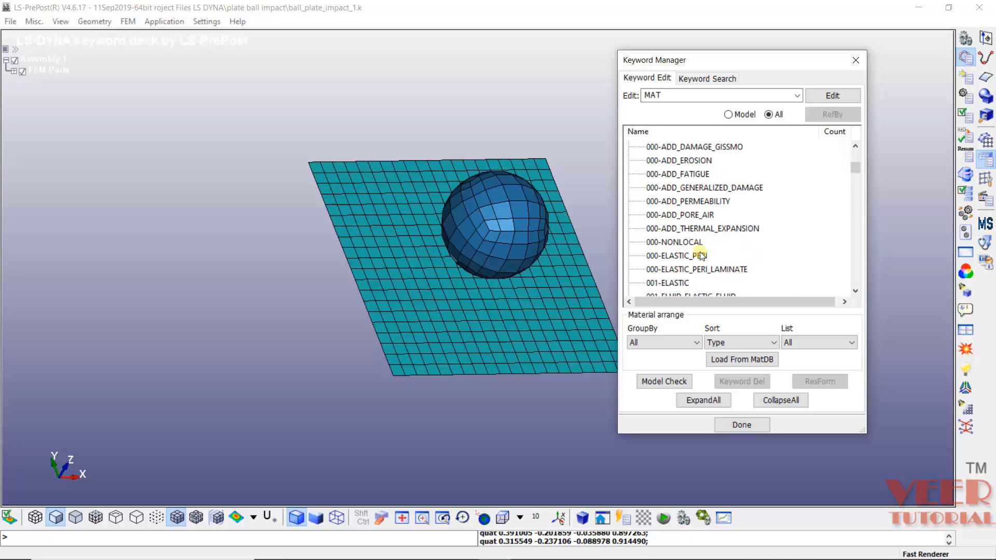
scroll(701, 255, "up", 3)
scroll(701, 255, "down", 4)
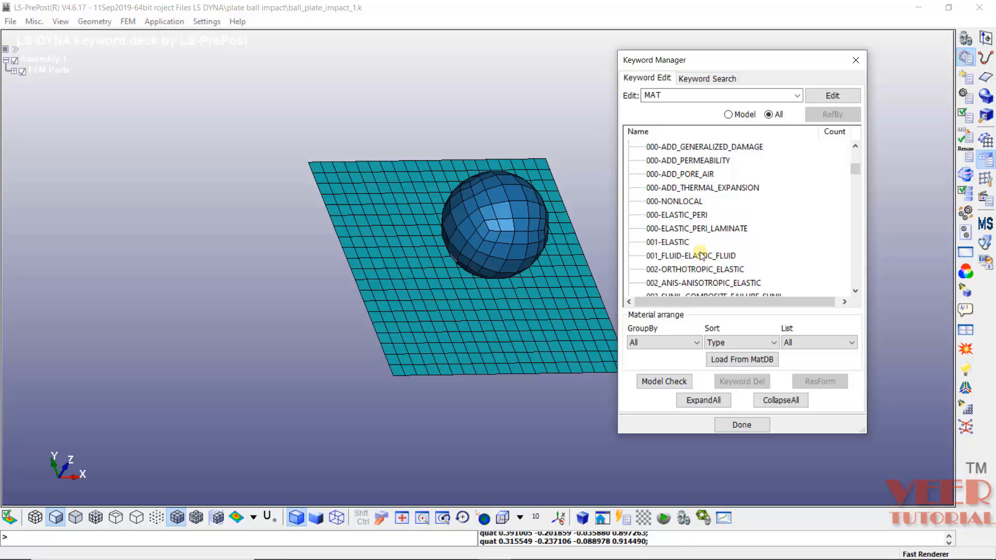
scroll(700, 255, "down", 2)
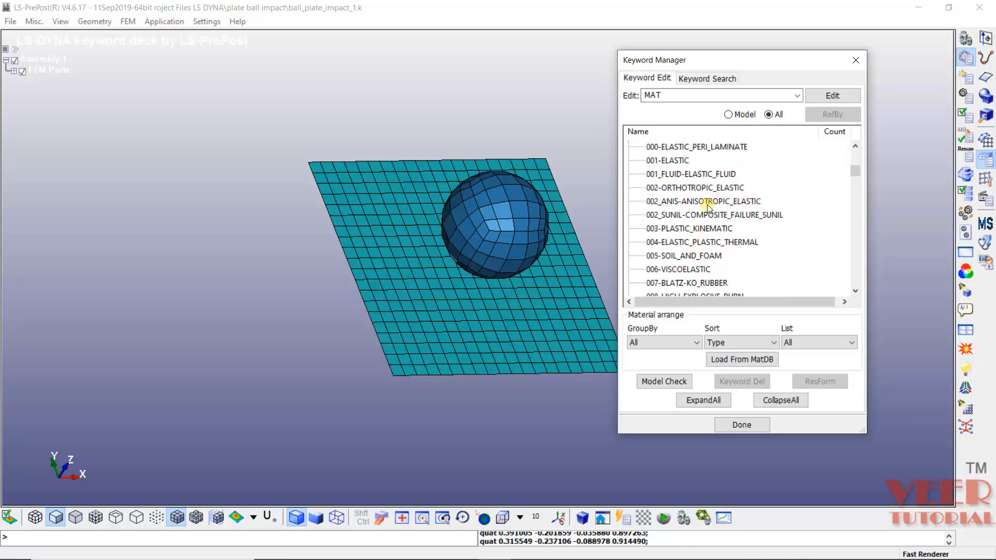
scroll(708, 204, "down", 6)
scroll(708, 205, "down", 2)
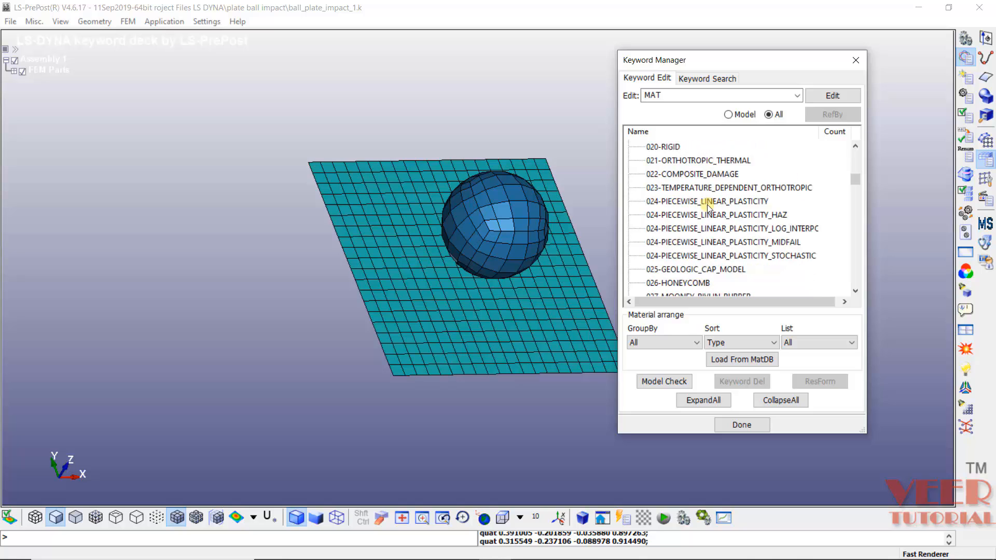
scroll(708, 205, "up", 1)
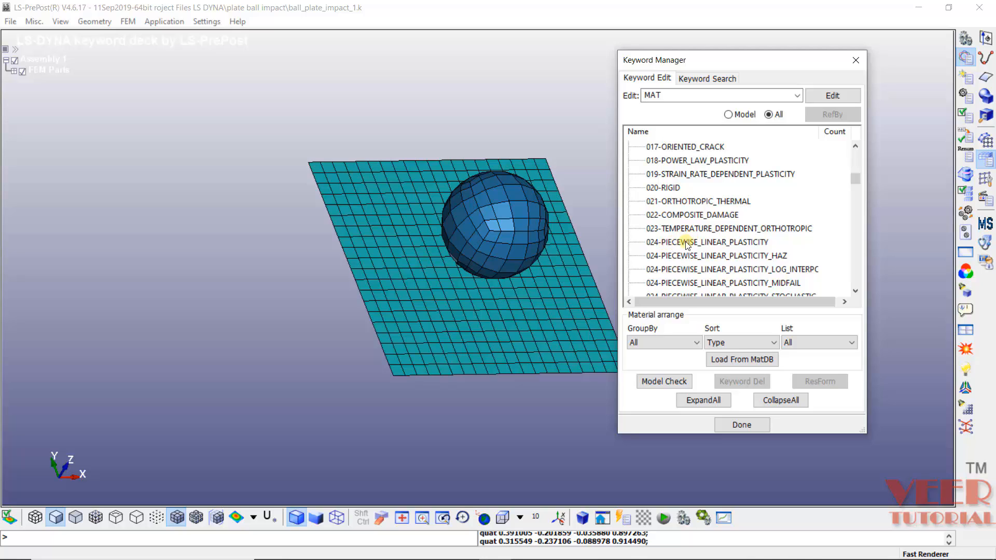
- Add a new 024-PIECEWISE_LINEAR_PLASTICITY material card with the title plate_plastic_mat
double_click(728, 243)
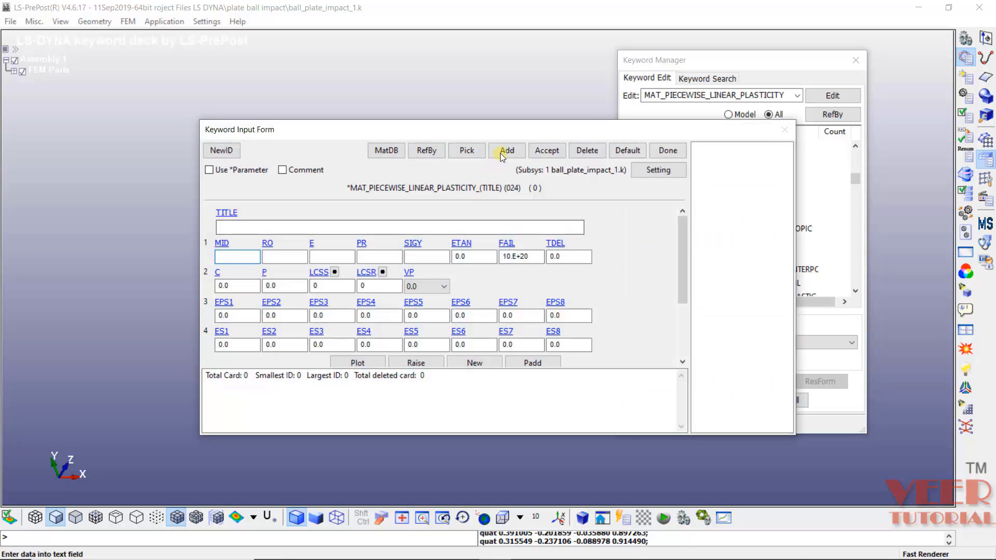
left_click(501, 151)
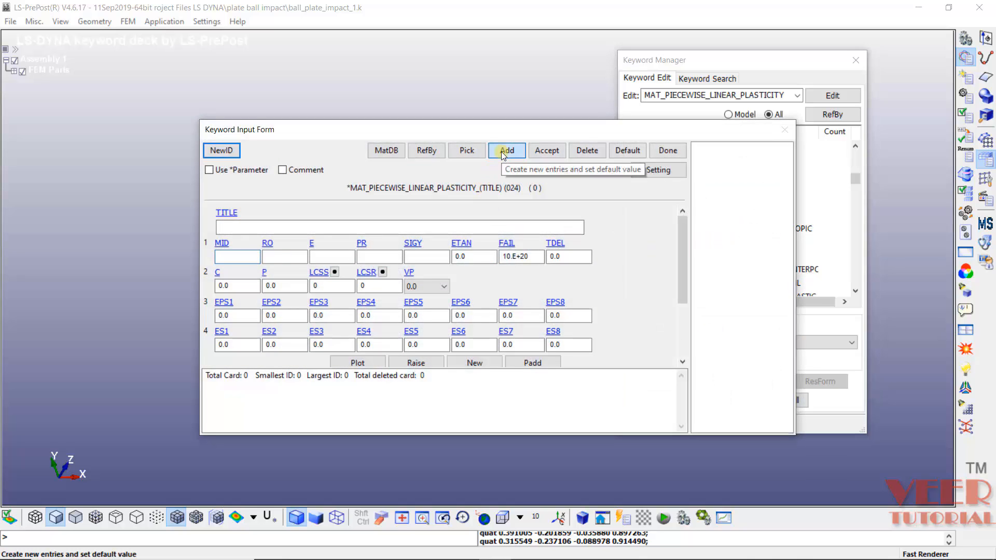
left_click(243, 226)
type("plate")
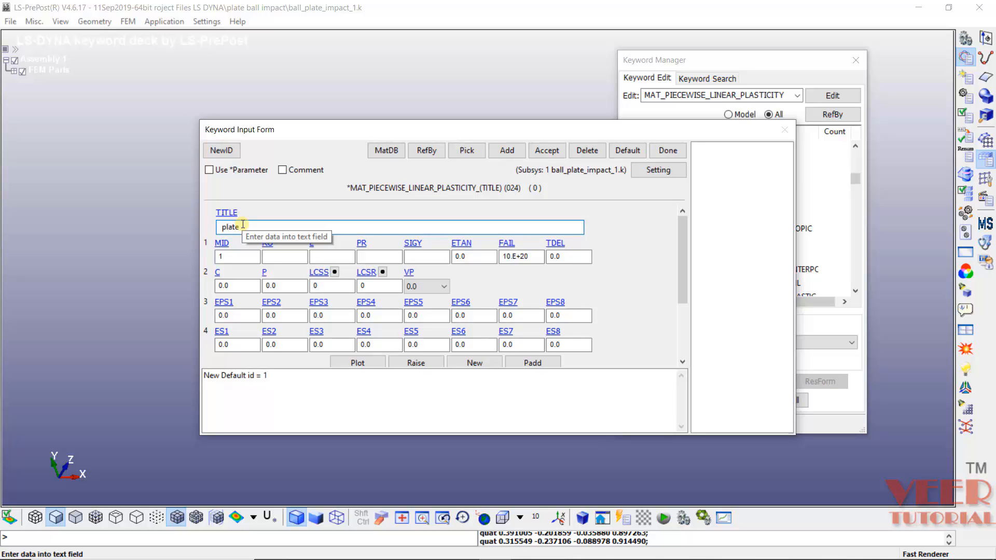
type("_al")
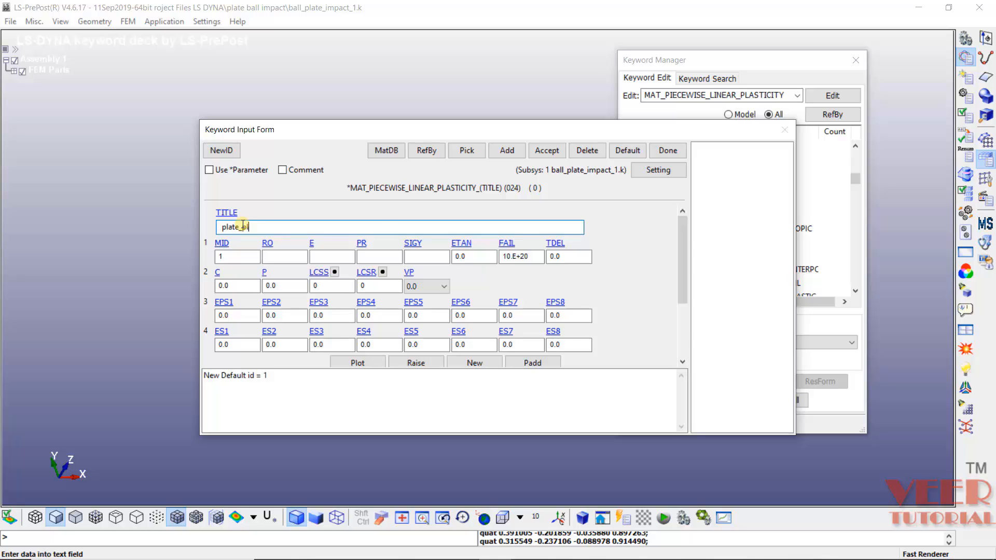
type("astic_mat")
- Set the plate material's density to 7850, Young's modulus to 209e9 and Poisson's ratio to 0.29, consulting the Material Properties slide
left_click(275, 255)
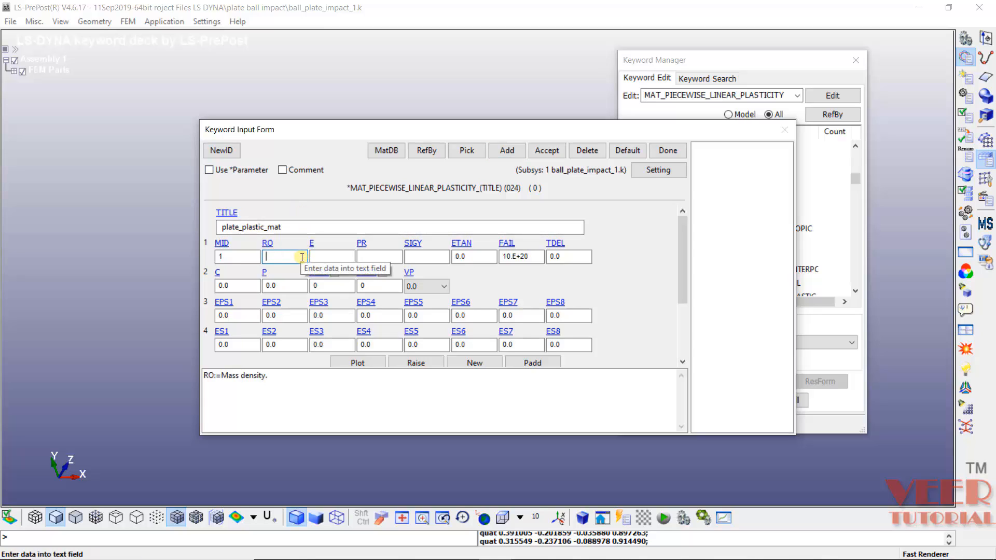
type("7850")
left_click(325, 256)
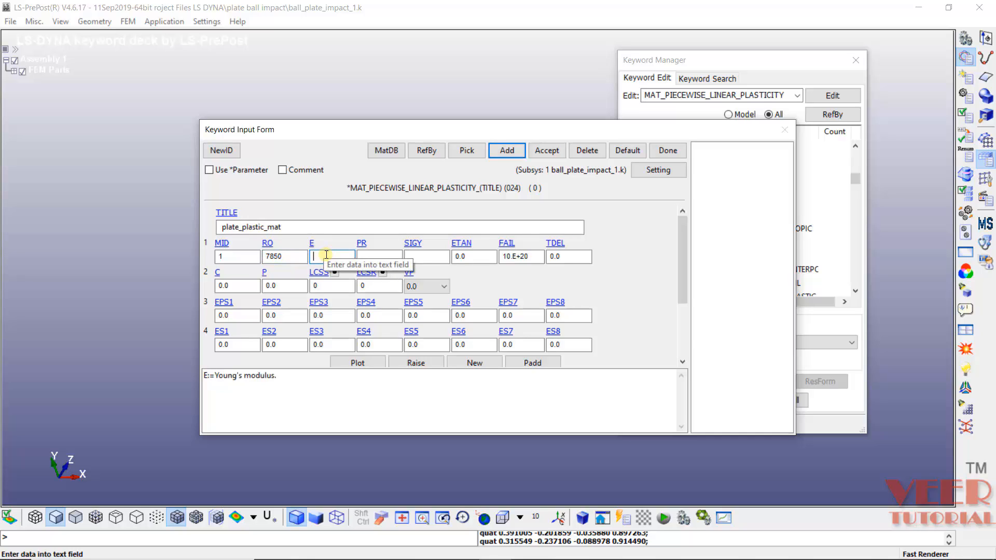
type("2")
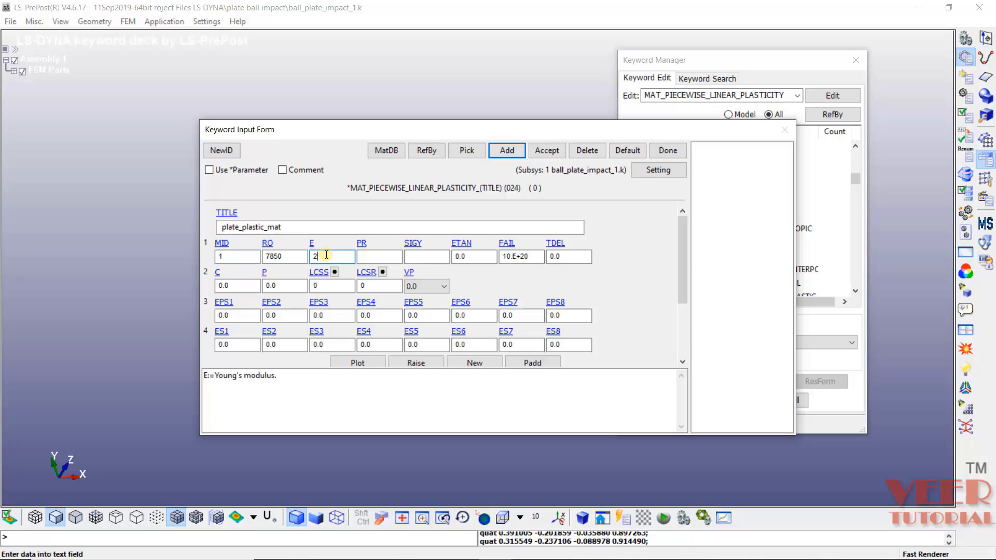
type("09e9")
key("alt+Tab")
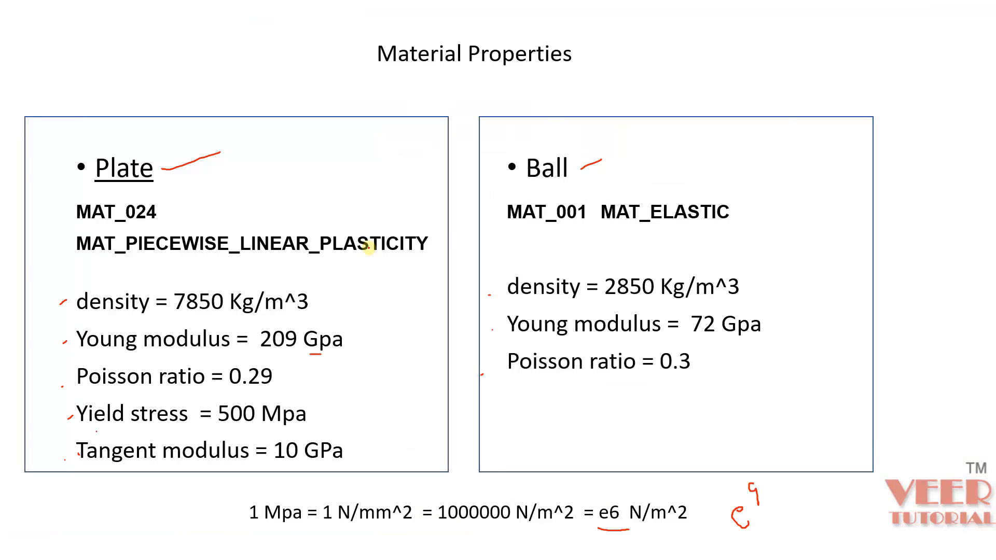
key("alt+Tab")
left_click(383, 258)
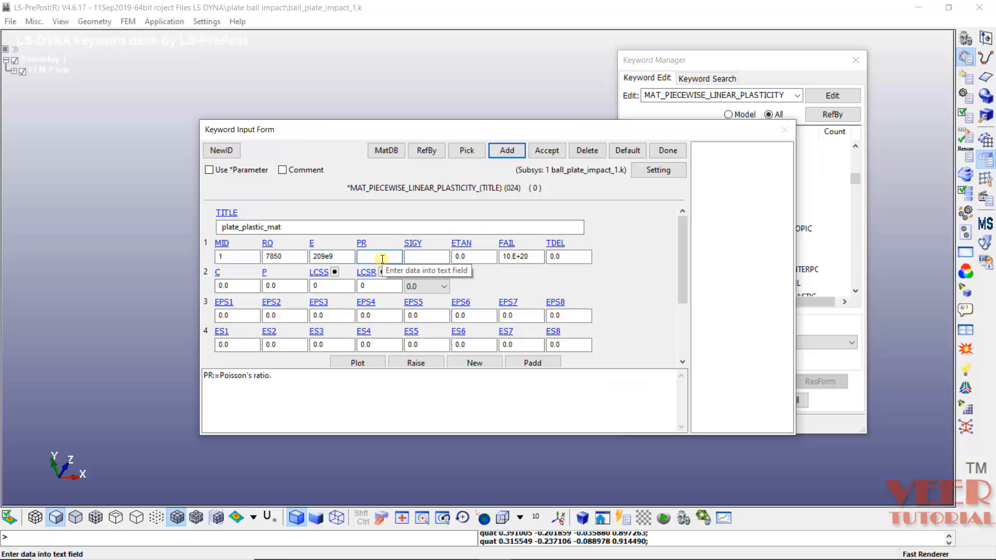
type("0.29")
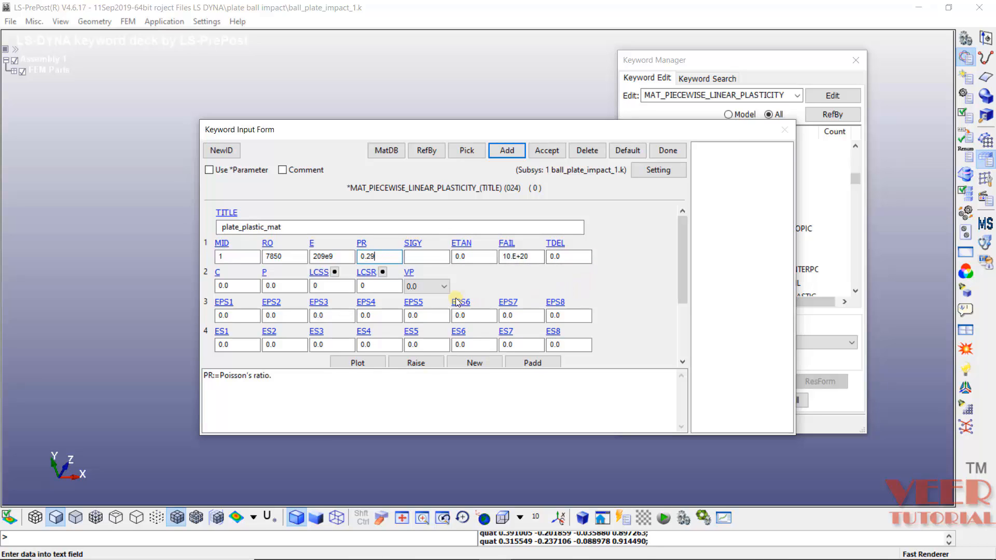
- Check the descriptions of the PR and SIGY parameters and set the plate material's yield stress to 500e6
left_click(417, 258)
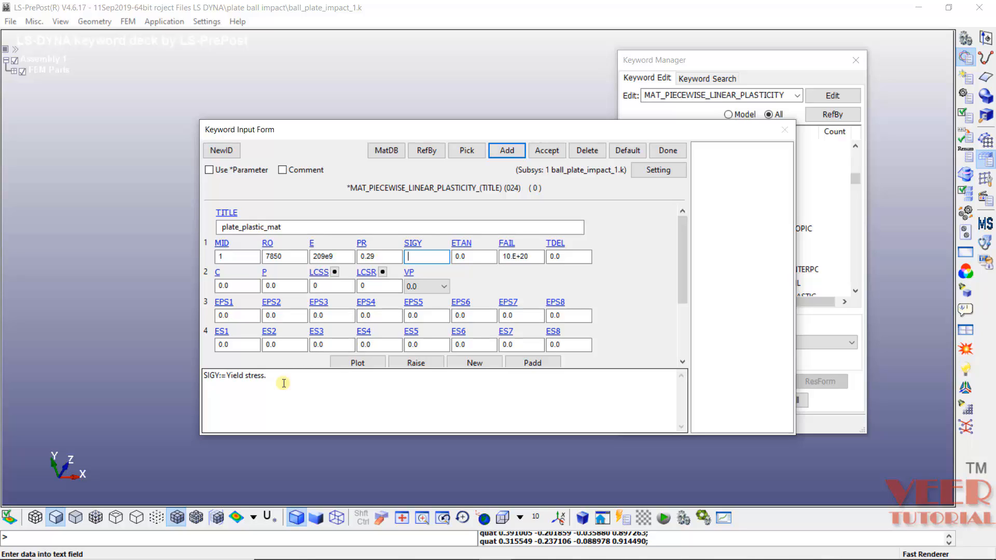
left_click(362, 244)
left_click(274, 375)
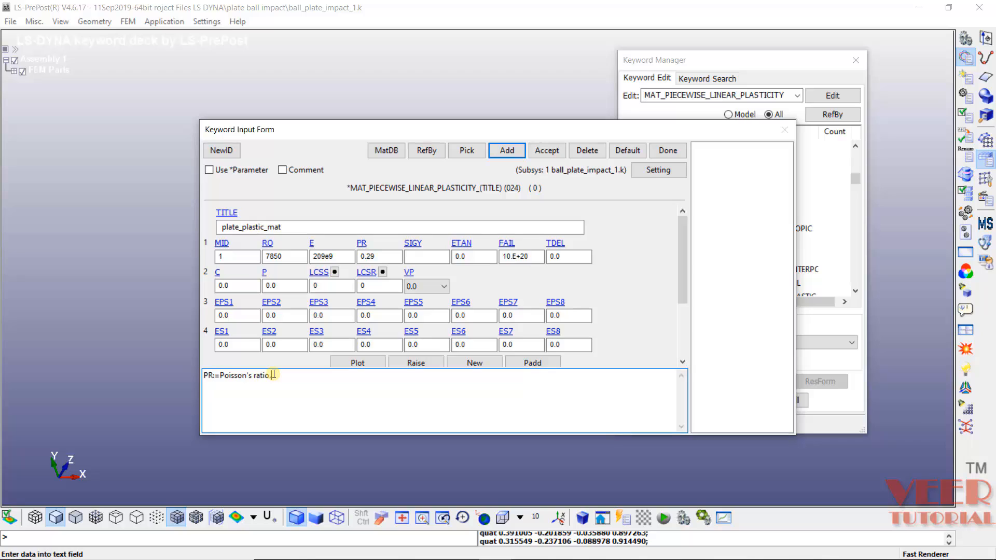
left_click_drag(274, 375, 213, 375)
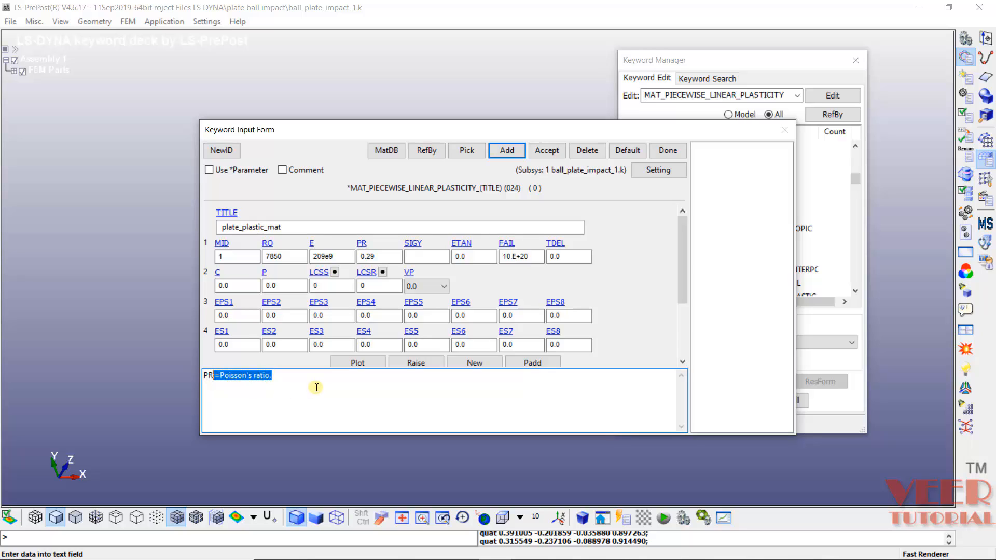
left_click(414, 244)
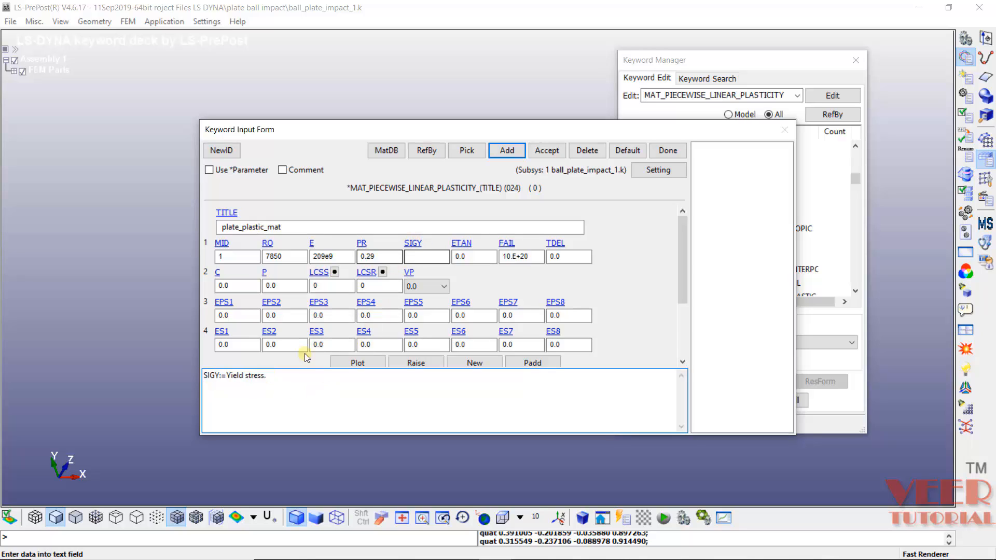
left_click_drag(267, 376, 224, 380)
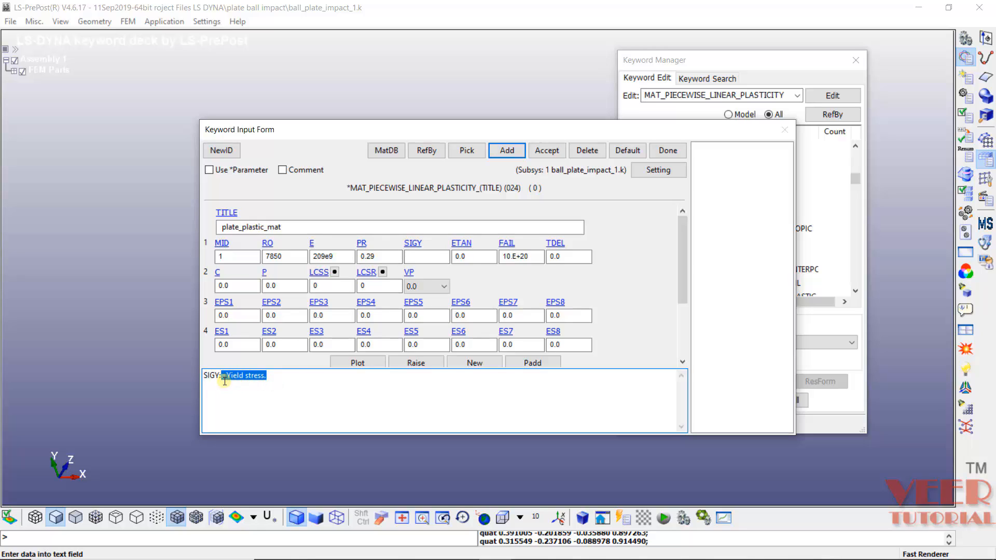
left_click(427, 257)
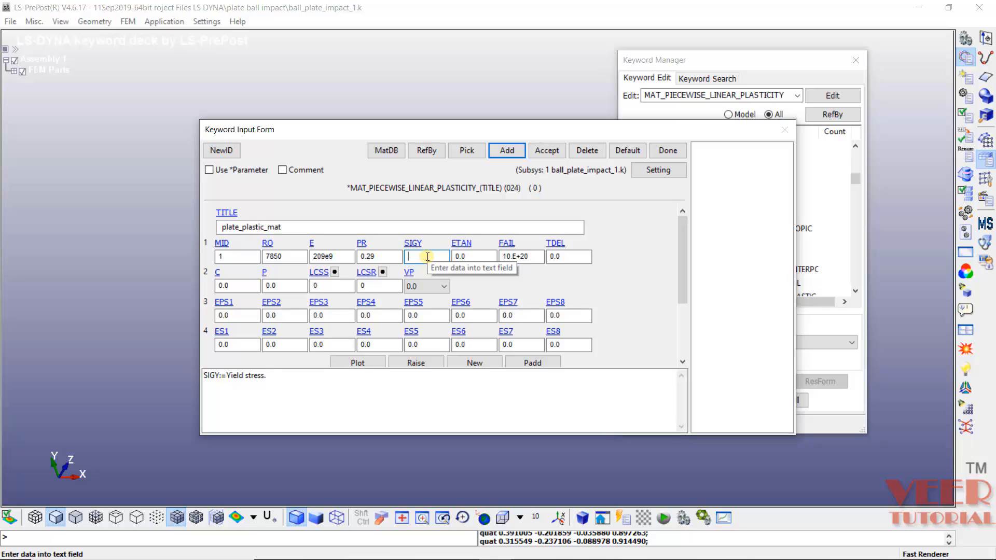
type("500e6")
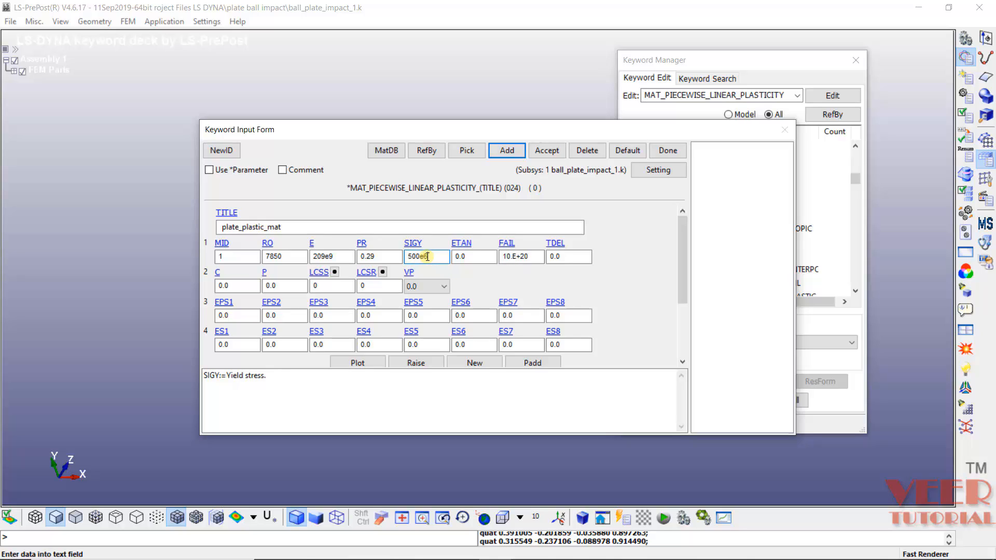
- Set the plate material's tangent modulus to 10e9 after checking the slide, and accept the finished material card
left_click(476, 254)
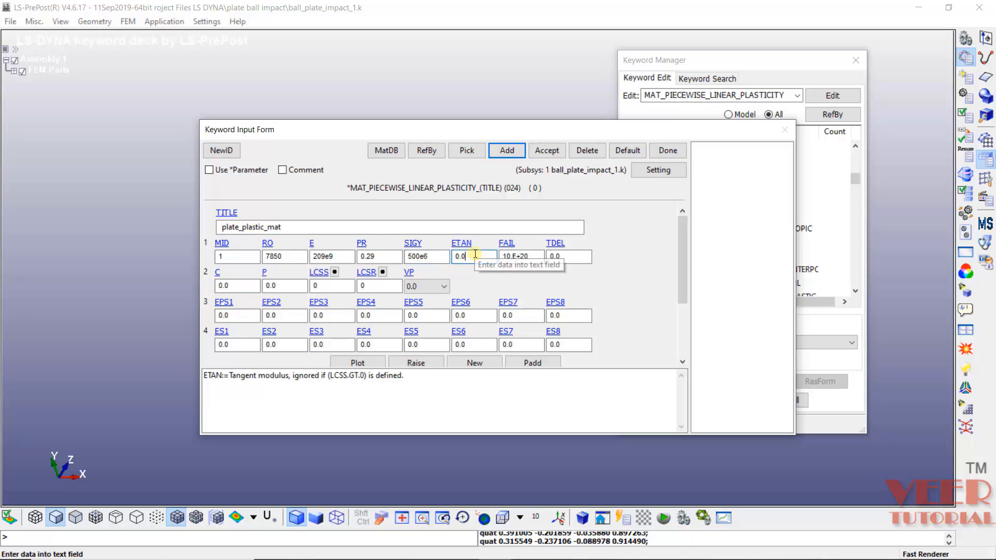
left_click_drag(224, 376, 287, 381)
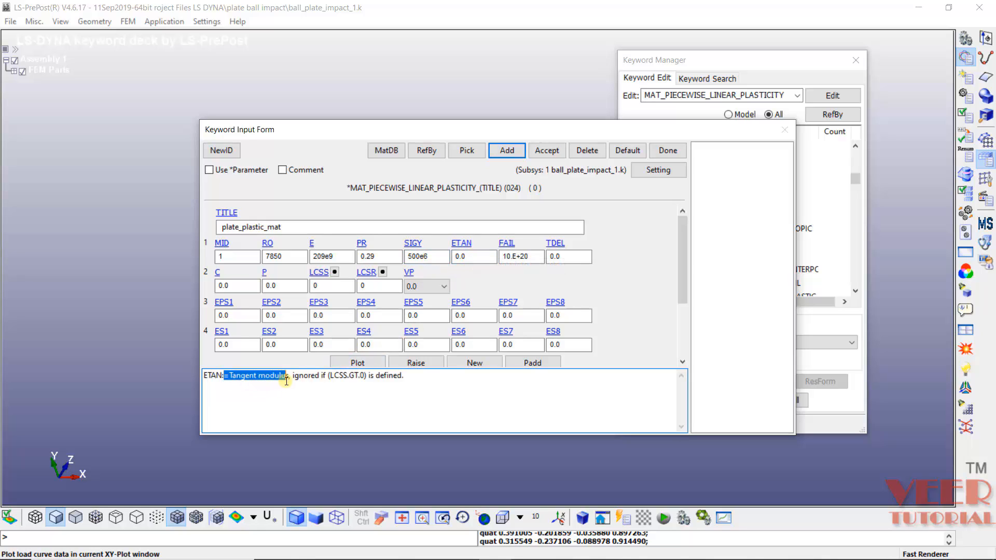
left_click(405, 395)
key("alt+Tab")
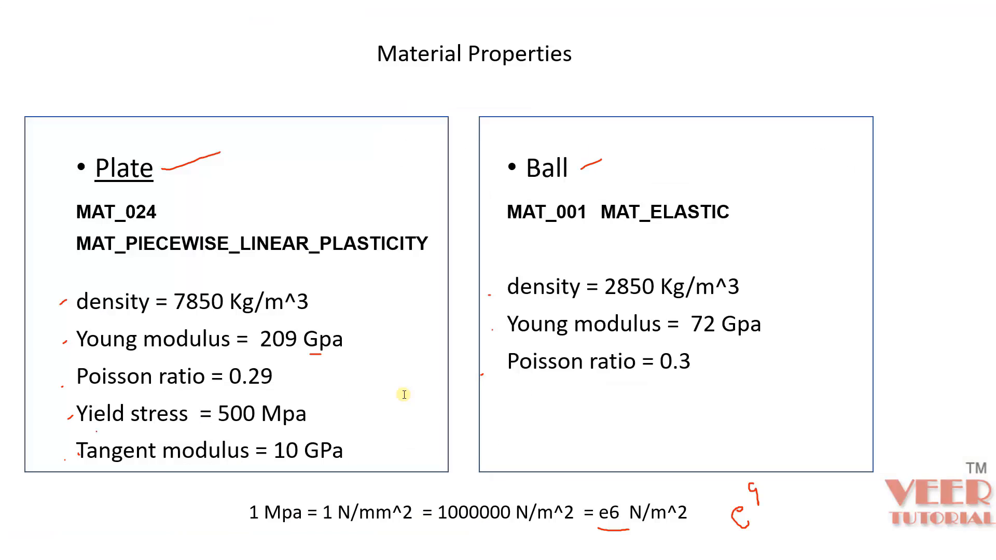
key("alt+Tab")
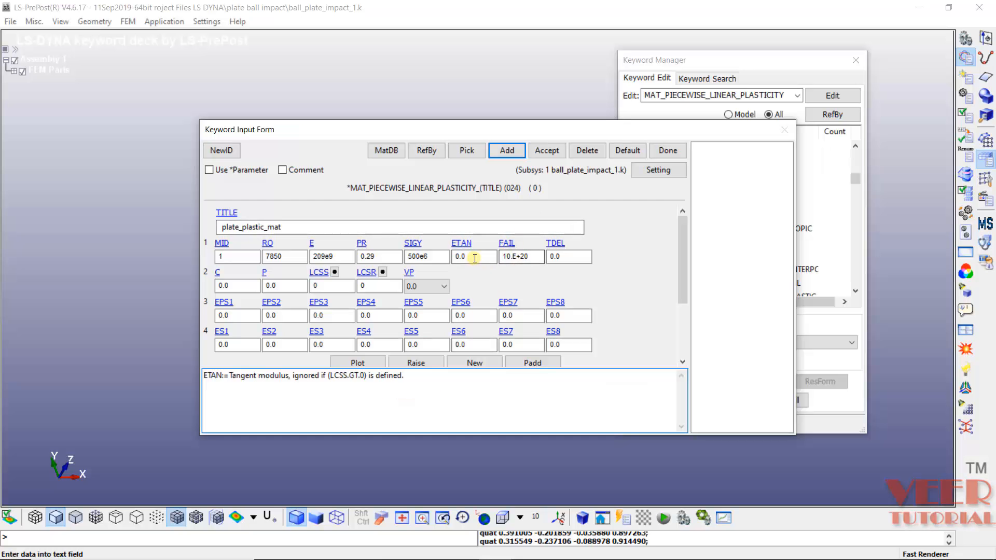
left_click(473, 255)
type("1")
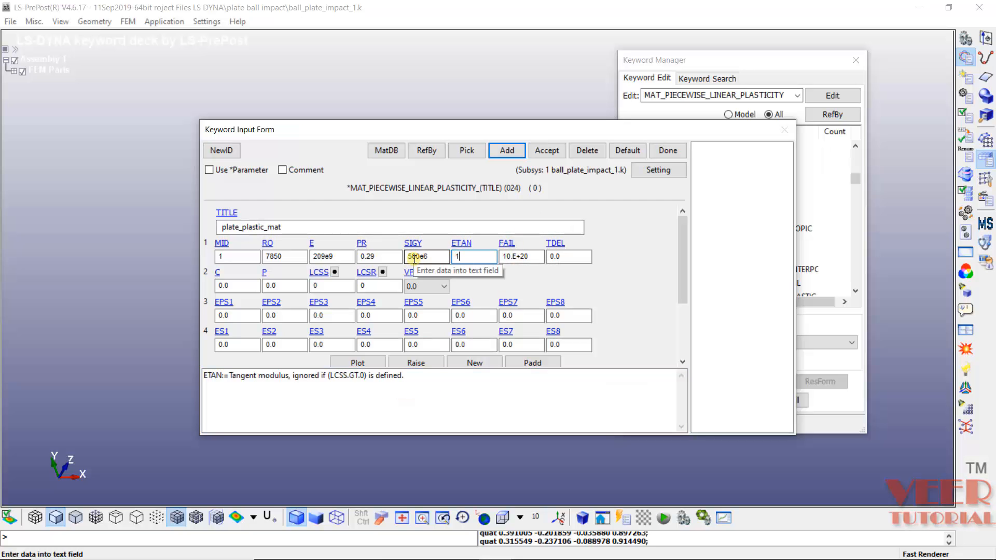
type("0e9")
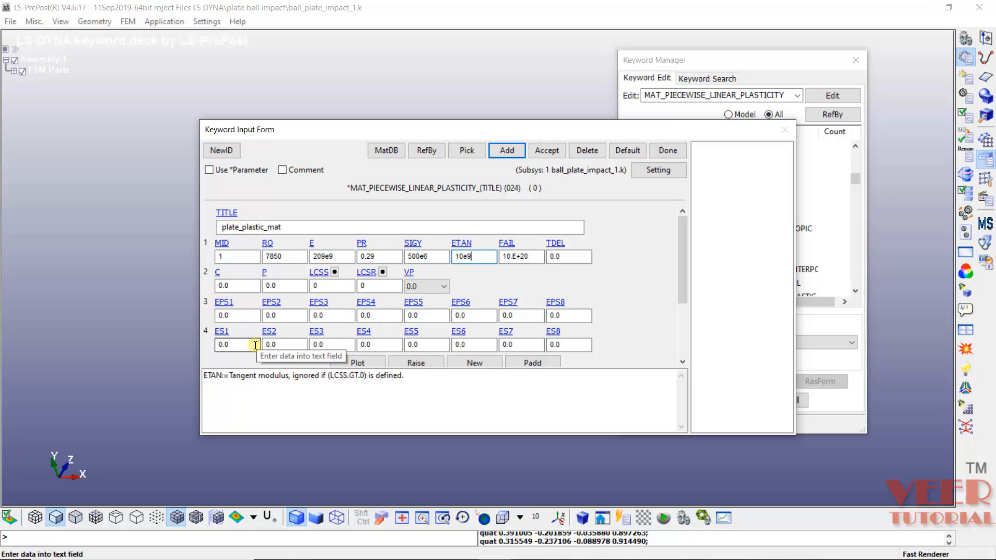
left_click(552, 151)
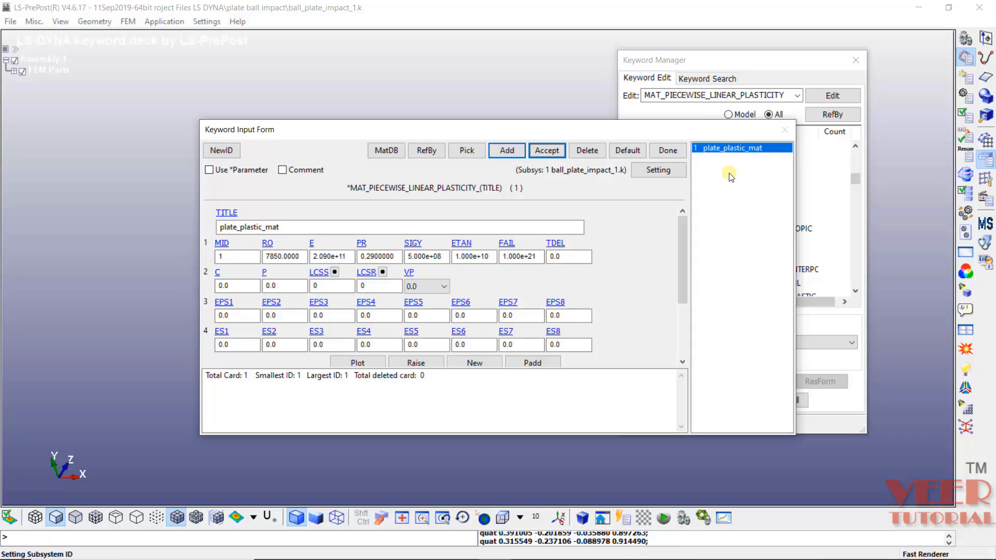
left_click(668, 150)
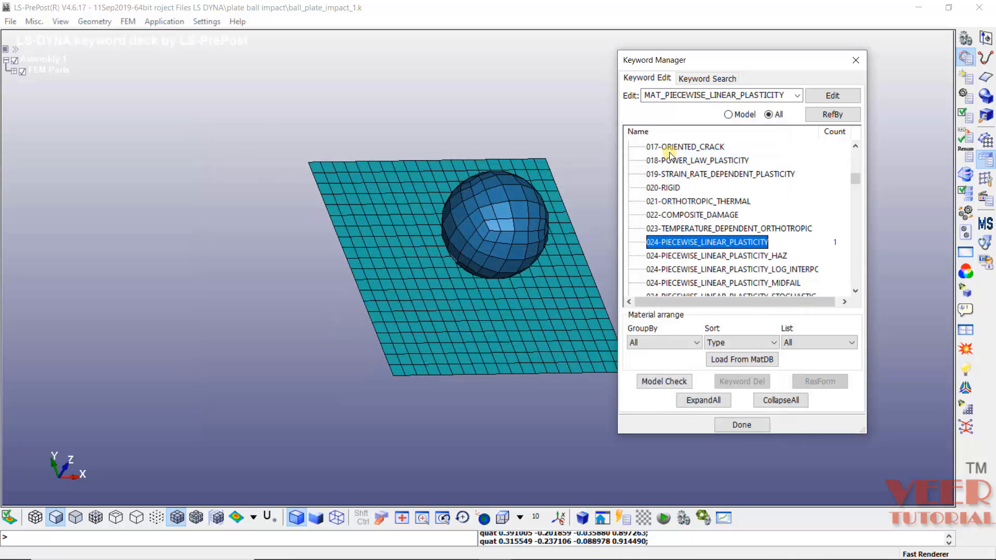
- Add a new 001-ELASTIC material card with the title ball_elastic
scroll(746, 259, "up", 3)
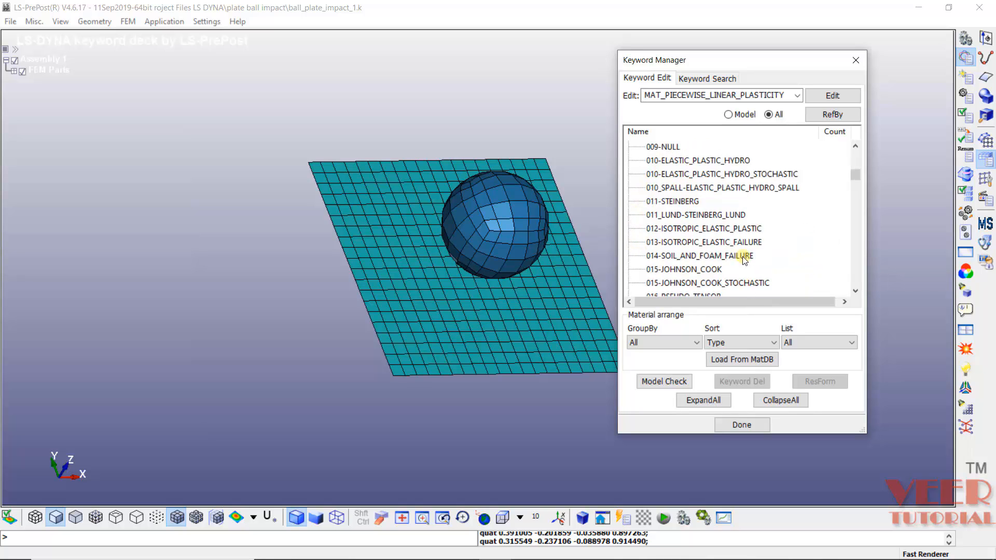
scroll(745, 260, "up", 6)
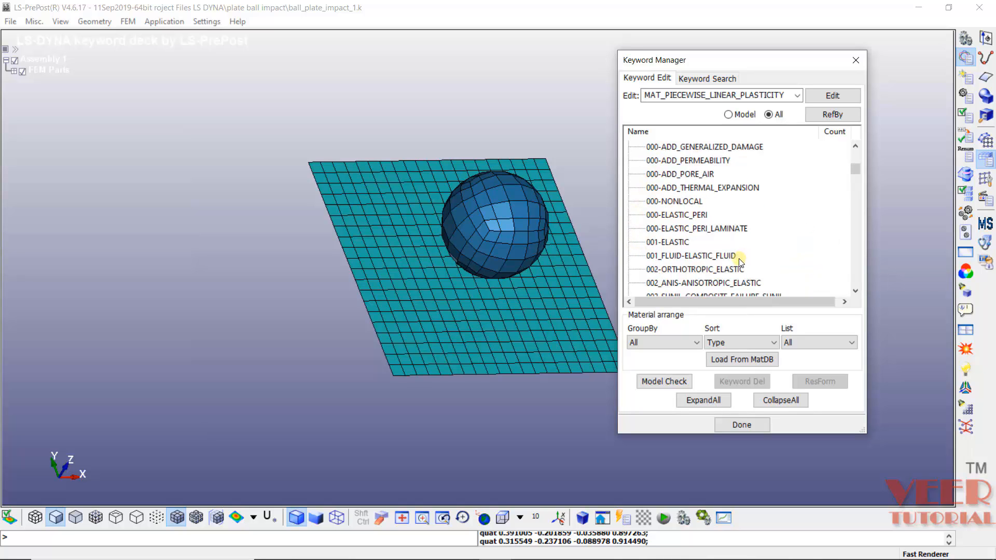
left_click(671, 244)
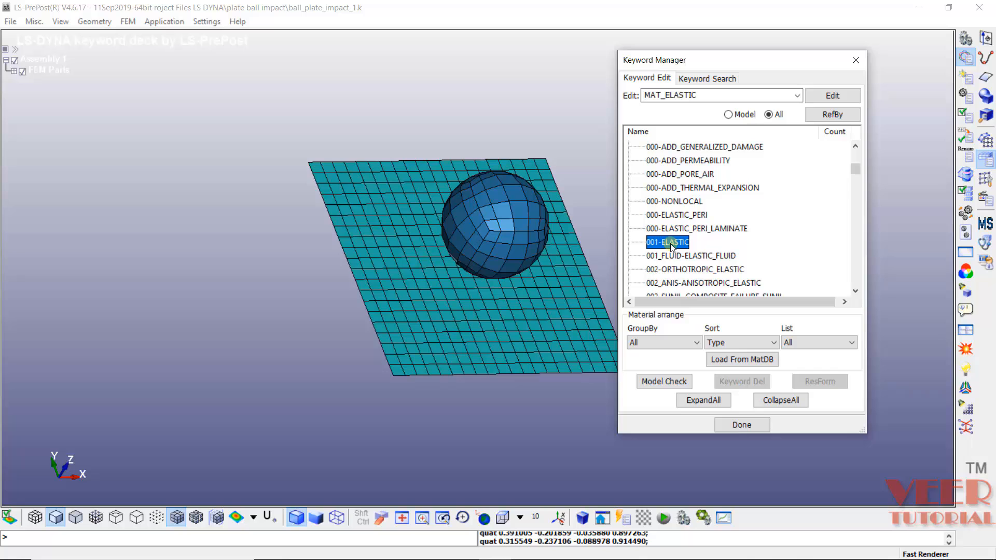
double_click(669, 243)
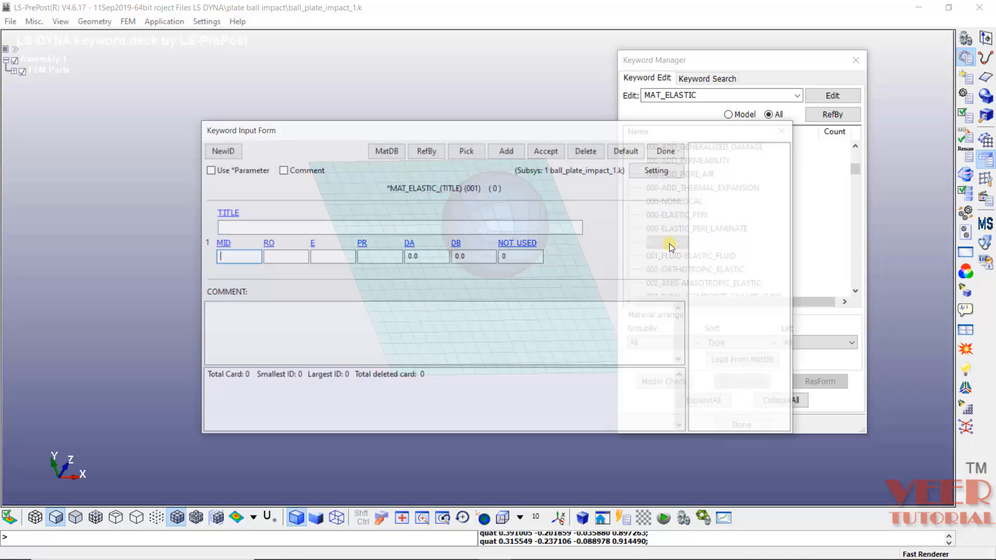
left_click(507, 151)
left_click(252, 227)
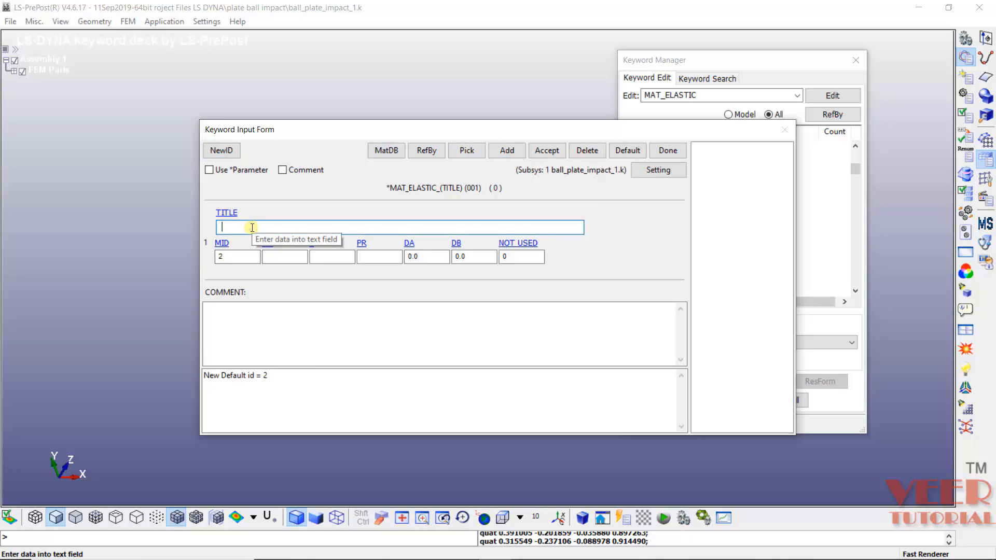
type("ball_elastic")
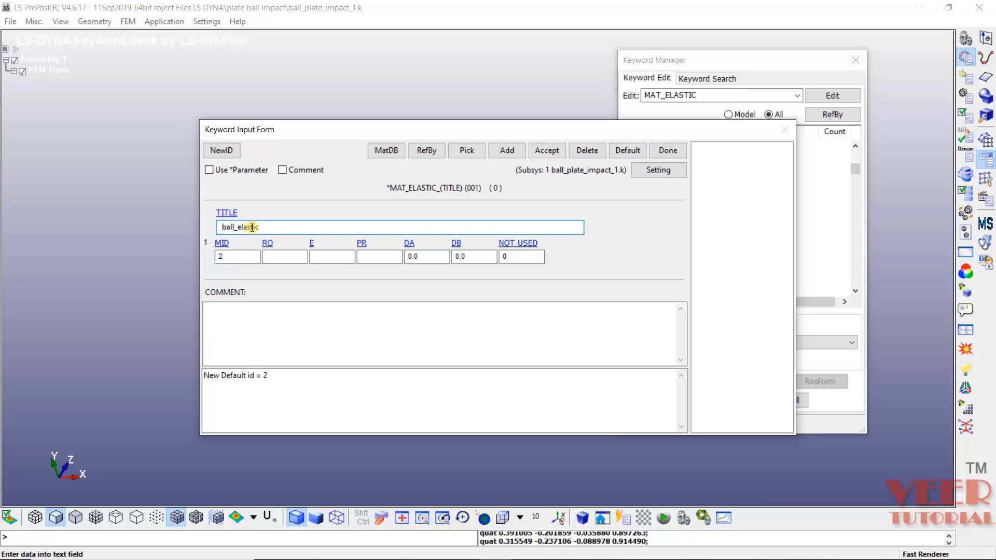
- Set the ball material's density to 2850, consulting the ball properties on the Material Properties slide
left_click(287, 258)
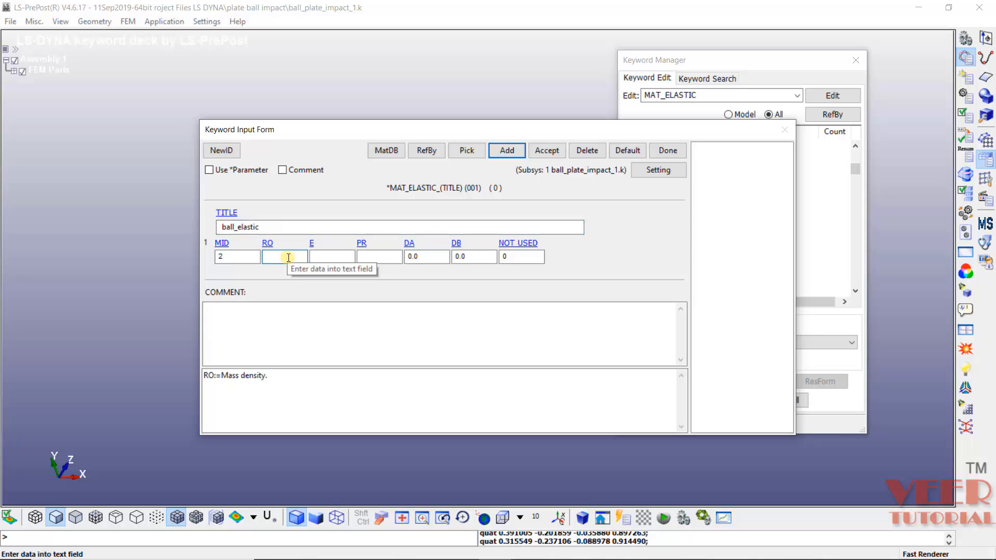
key("alt+Tab")
key("alt+Tab")
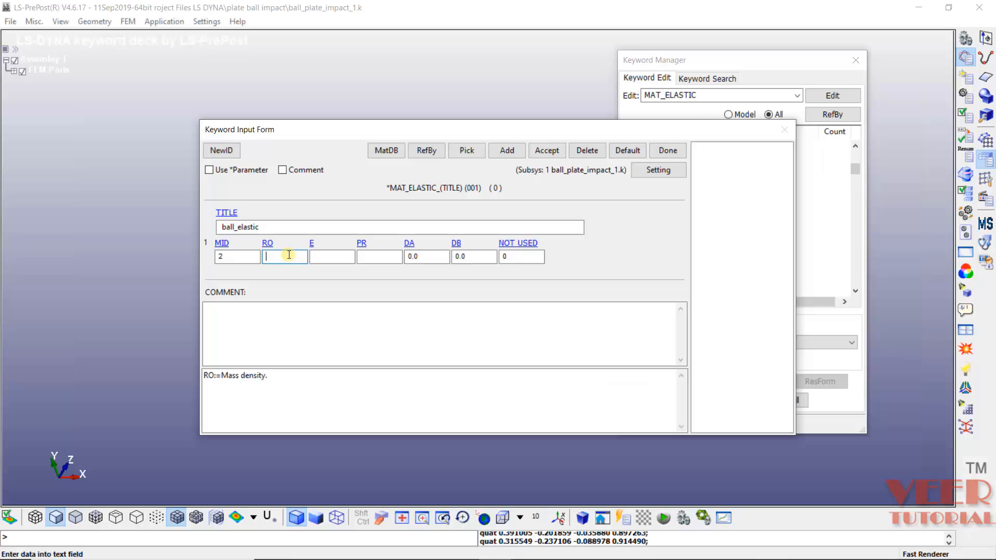
type("2")
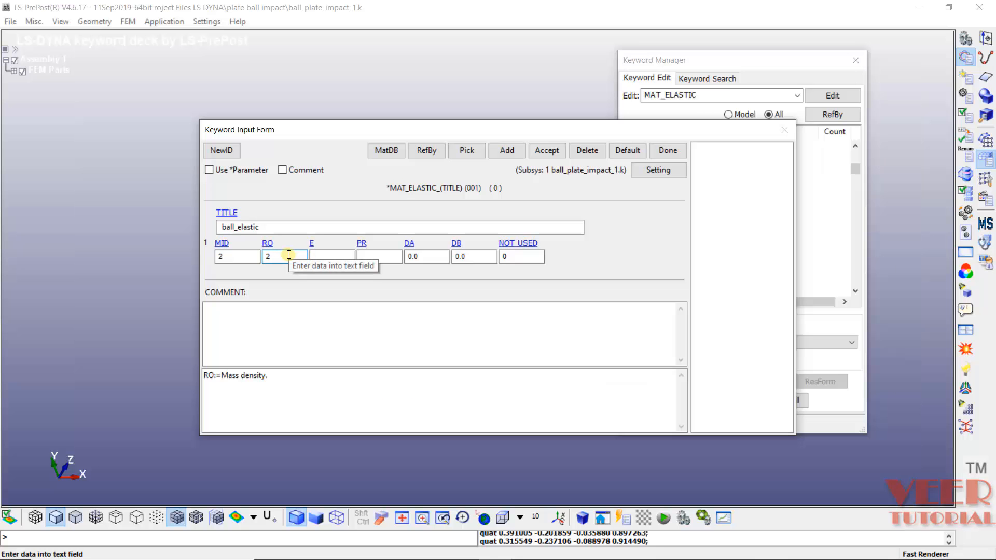
type("850")
key("alt+Tab")
key("alt+Tab")
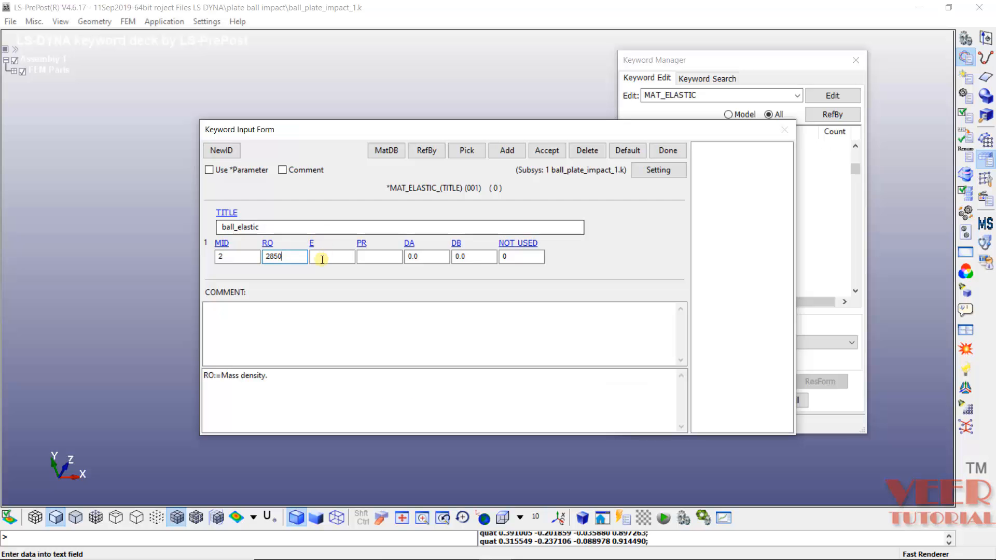
- Set the ball material's Young's modulus to 72e9 and Poisson's ratio to 0.3, and accept the finished material card
left_click(323, 258)
type("72")
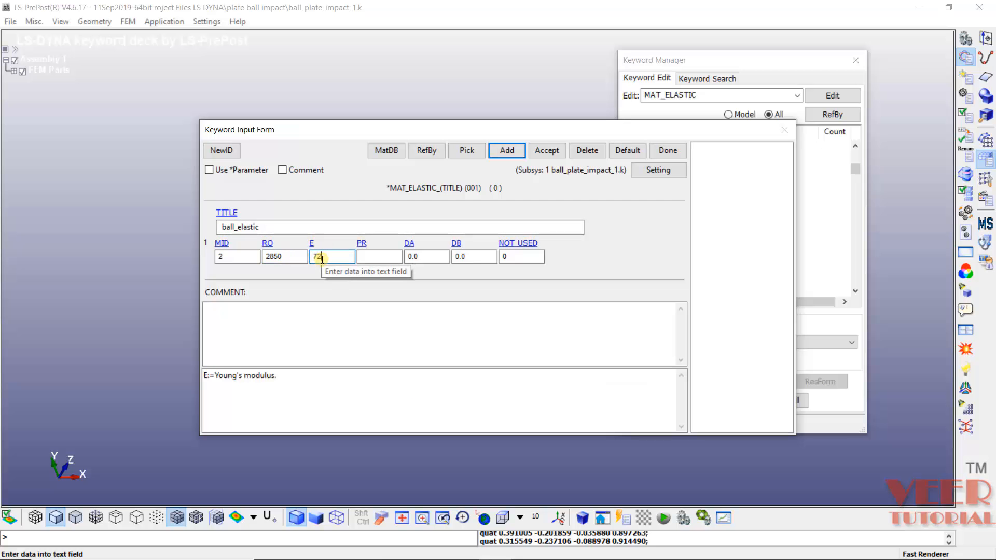
type("e9")
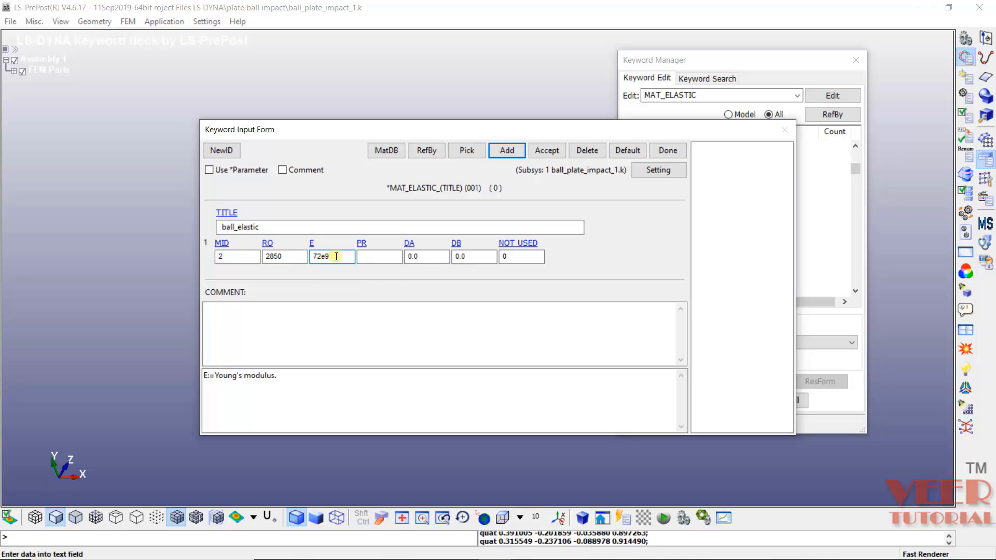
key("alt+Tab")
key("alt+Tab")
left_click(386, 262)
type("0.3")
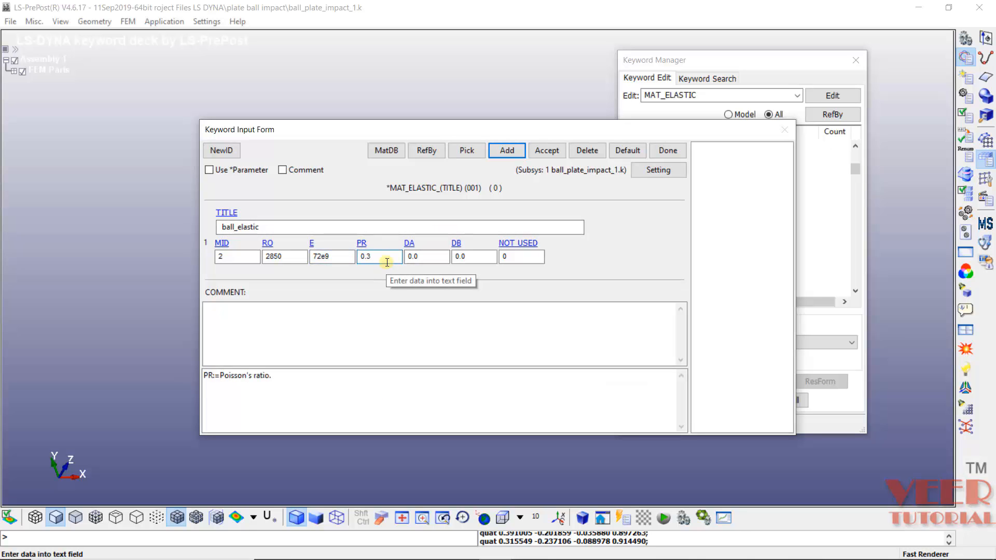
left_click(470, 332)
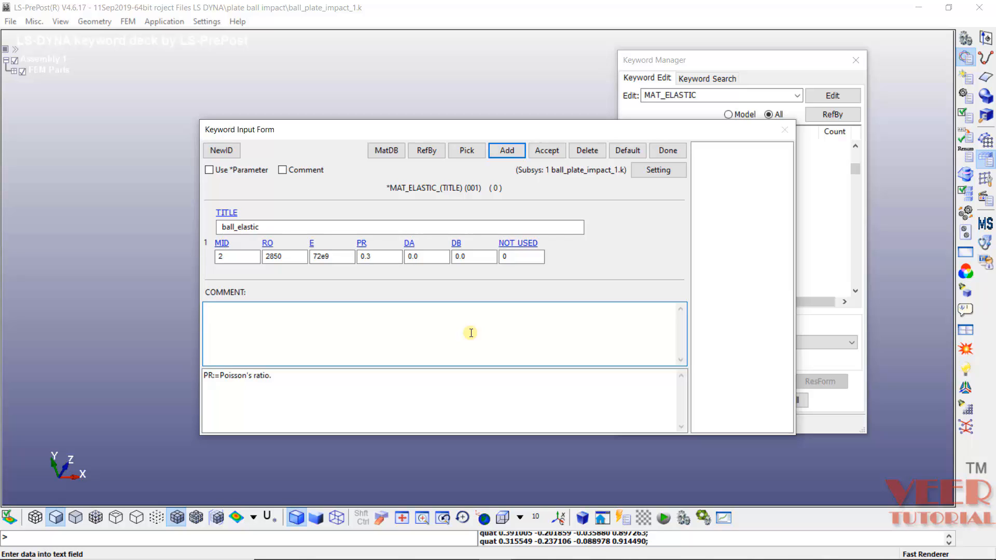
left_click(547, 150)
left_click(676, 153)
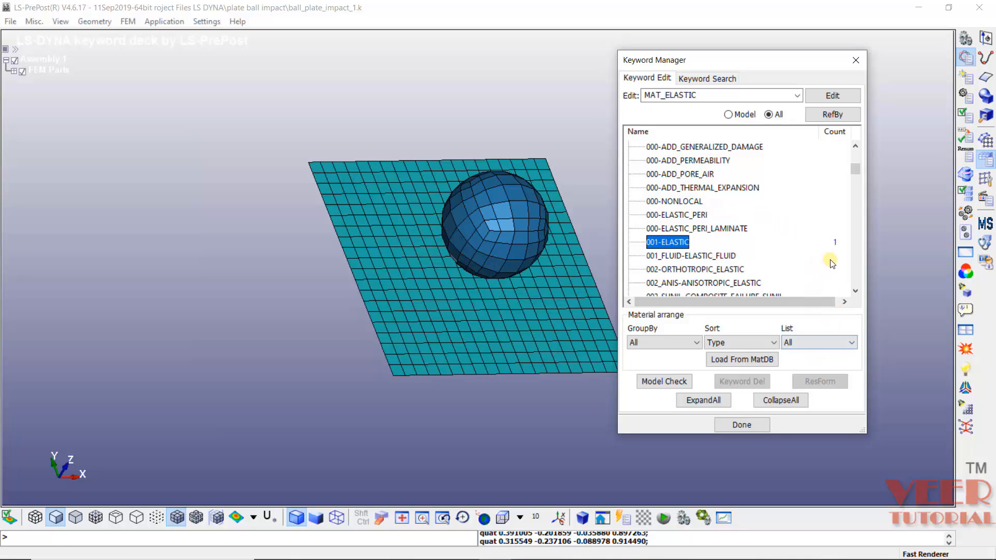
- Look through the material list for the defined 001-ELASTIC and 024-PIECEWISE_LINEAR_PLASTICITY models, and close the Keyword Manager
left_click(729, 270)
left_click(678, 246)
scroll(679, 248, "down", 10)
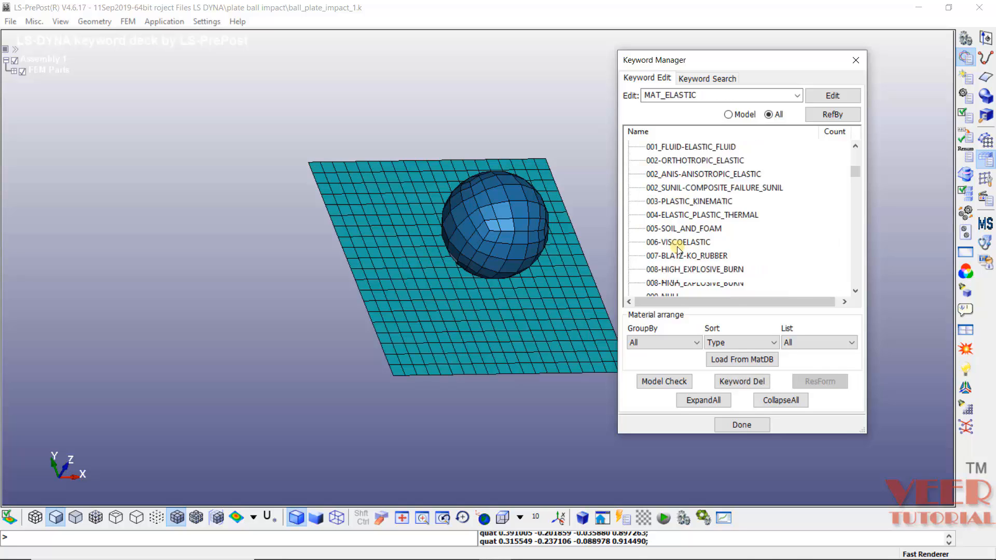
scroll(678, 249, "down", 3)
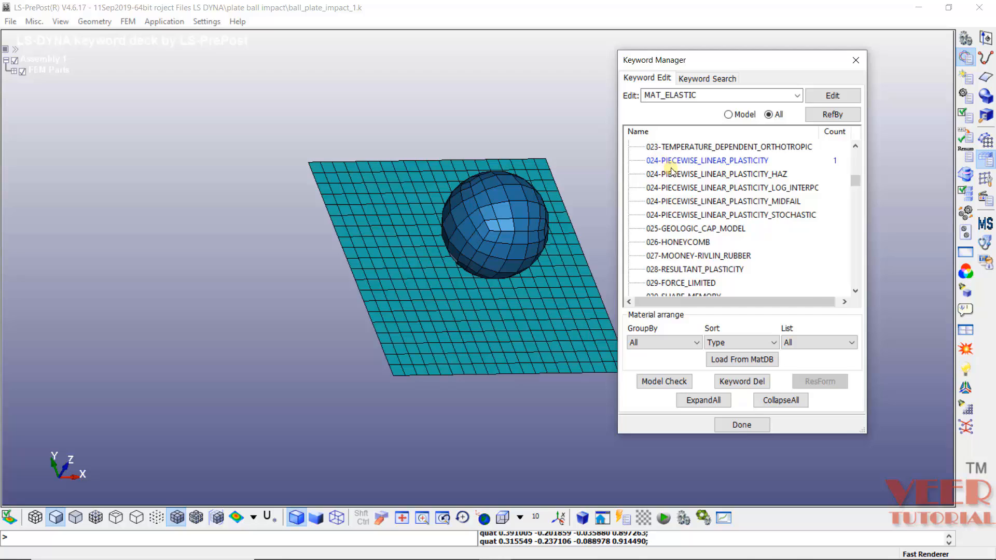
scroll(669, 171, "up", 2)
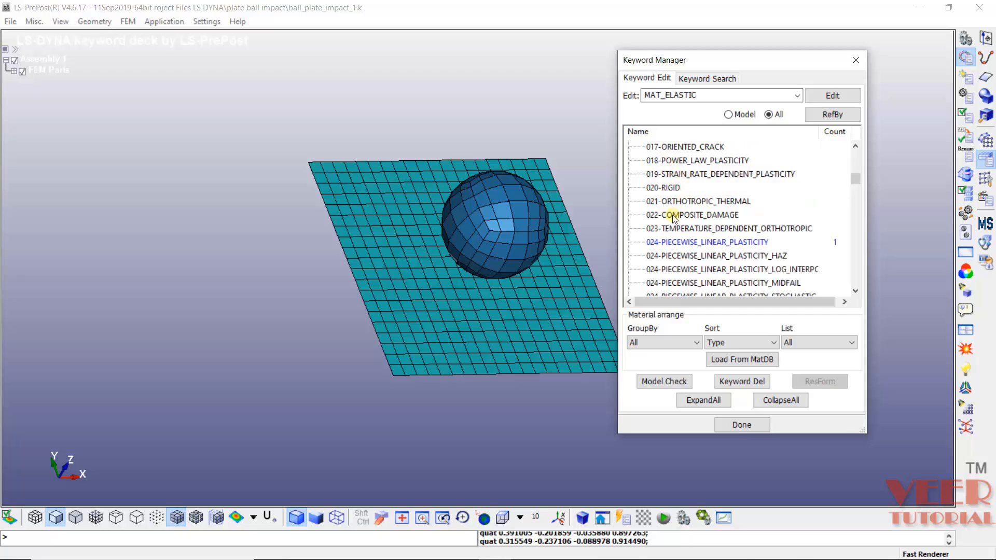
left_click(679, 243)
left_click(731, 283)
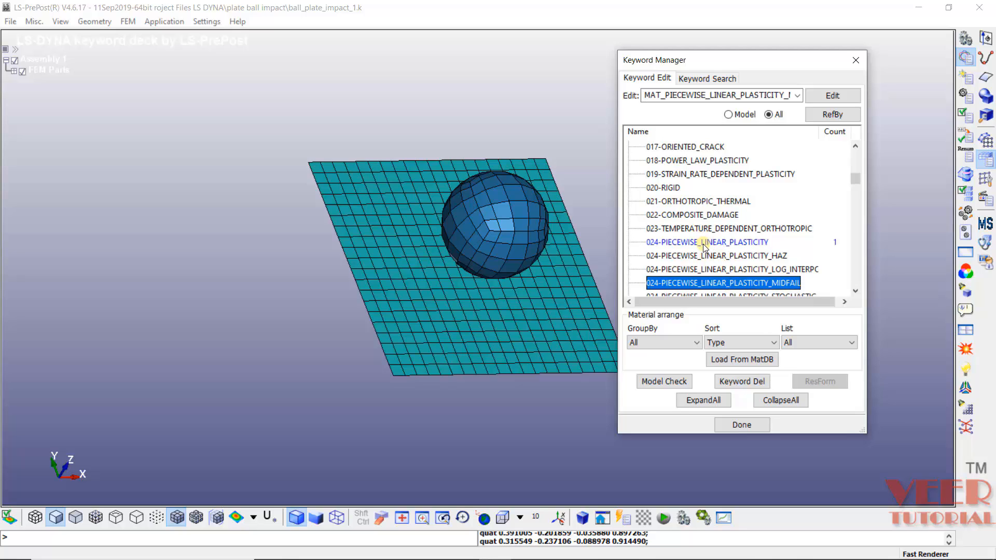
left_click(752, 425)
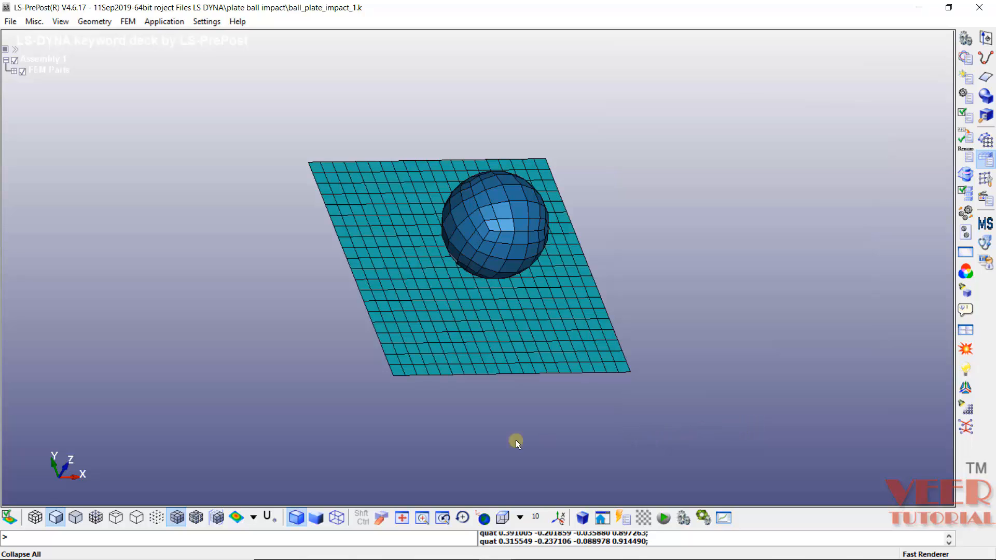
- Switch to File Explorer, browse to the manual folder inside C:\LSDYNA and look over the three LS-DYNA manual volumes
key("super")
left_click(365, 548)
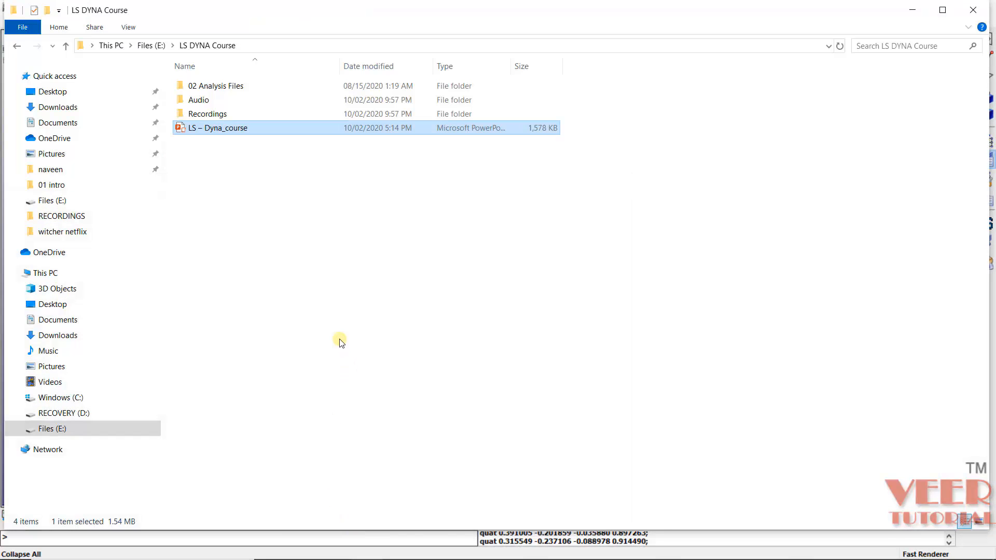
left_click(146, 399)
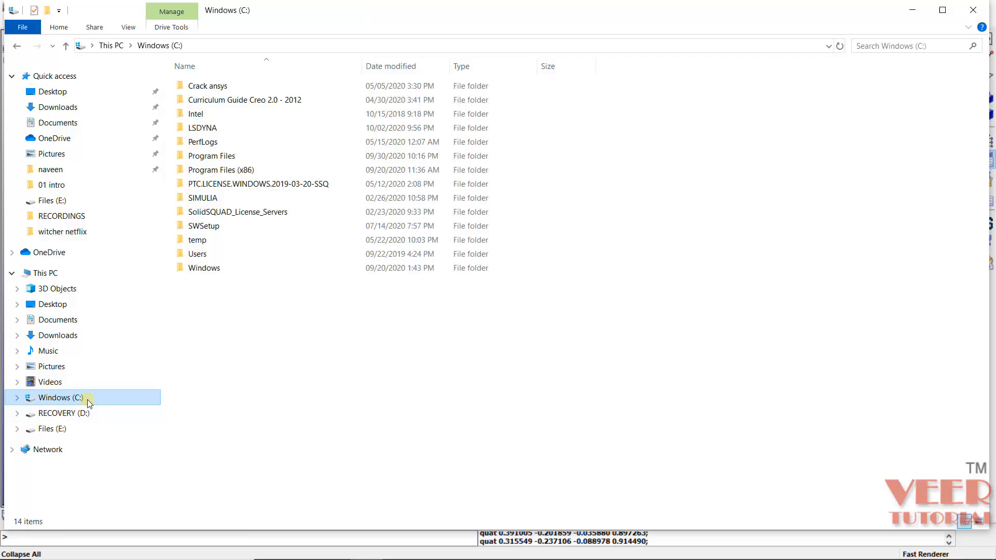
left_click(246, 371)
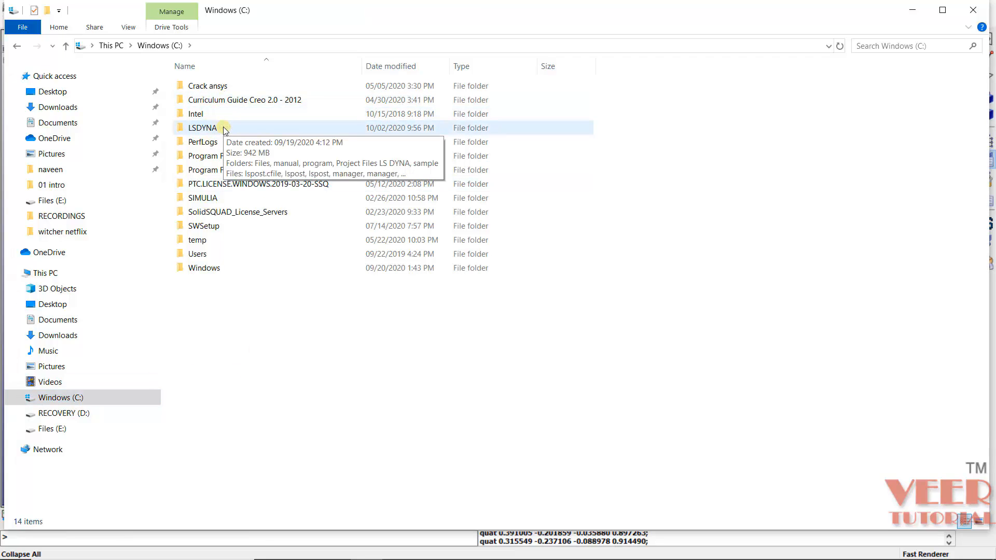
double_click(208, 128)
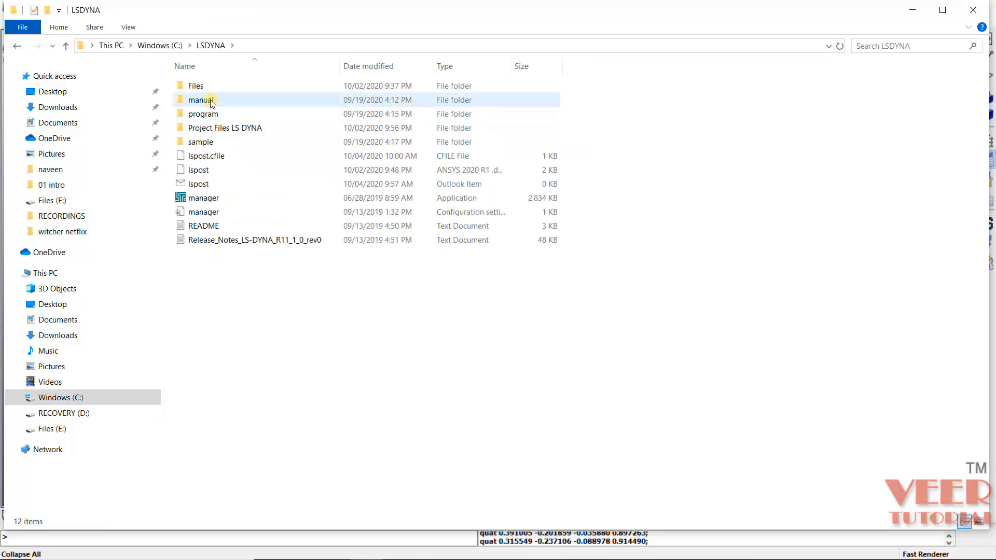
double_click(202, 101)
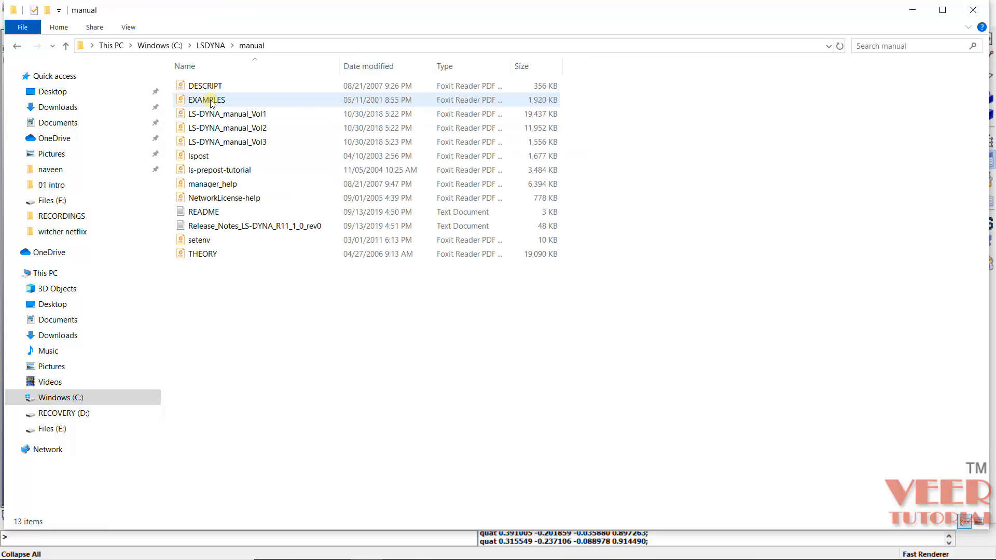
left_click(233, 115)
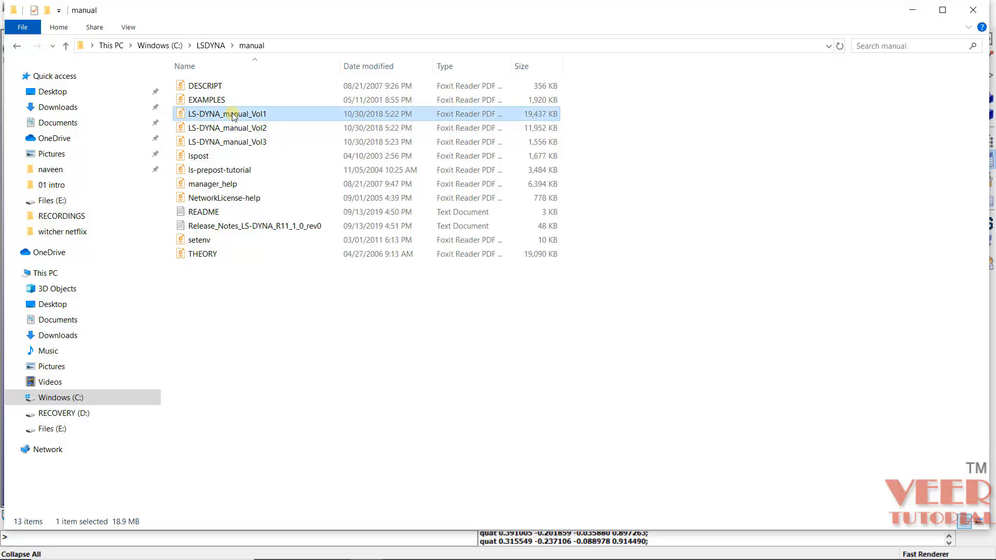
left_click(231, 129)
left_click(233, 143)
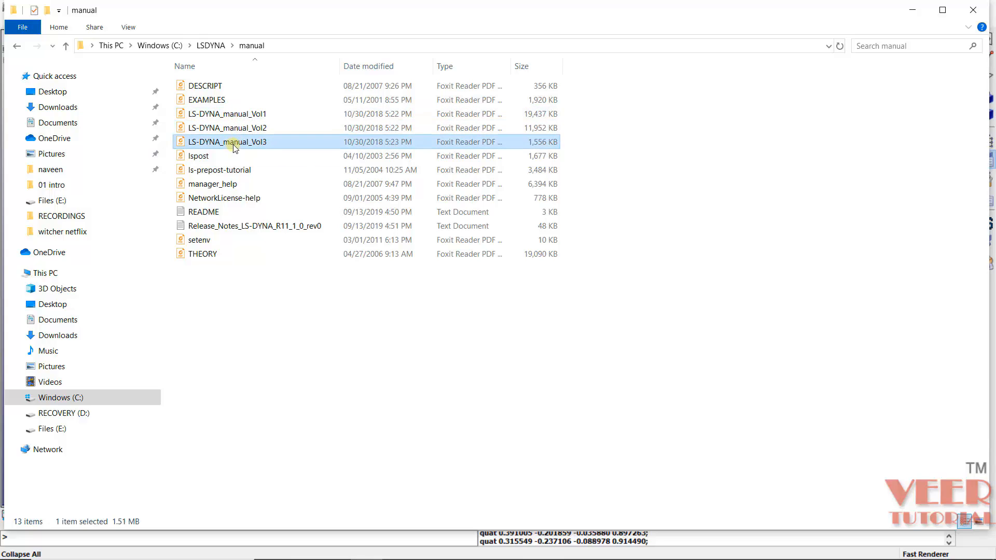
- View LS-DYNA_manual_Vol1 in Foxit Reader and return to the manual folder
double_click(235, 113)
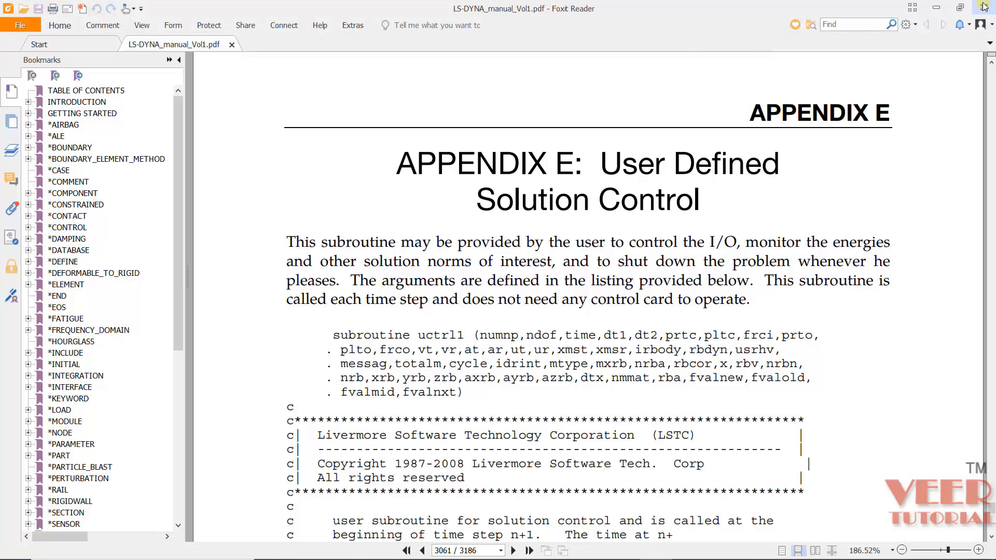
left_click(985, 7)
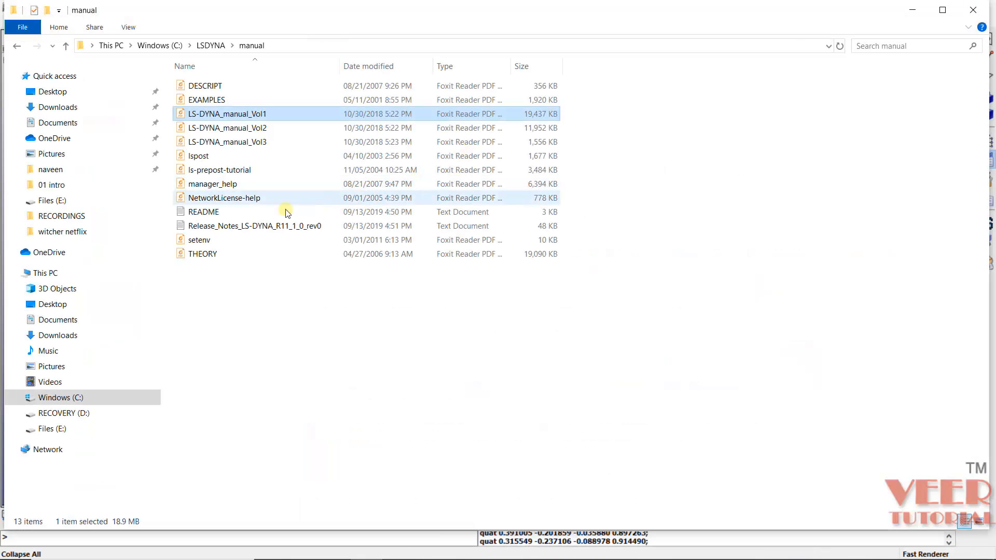
double_click(242, 116)
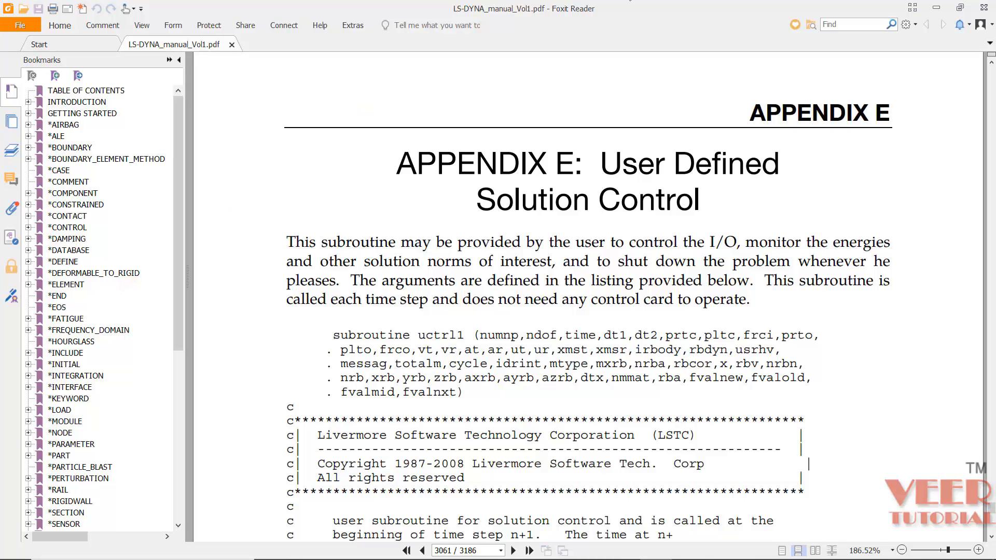
left_click(940, 7)
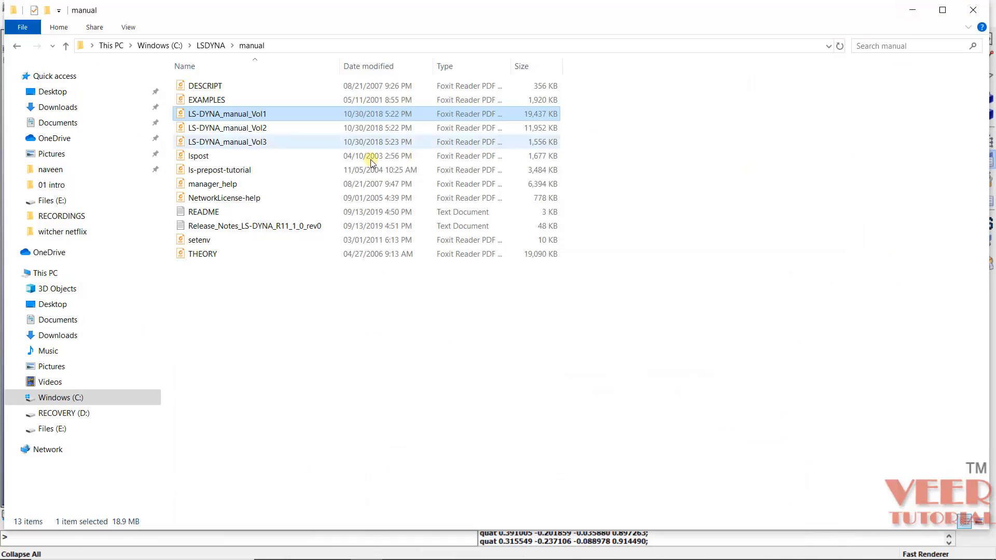
- Open LS-DYNA_manual_Vol2 and go to the MAT_024 piecewise linear plasticity section under *MAT
double_click(244, 128)
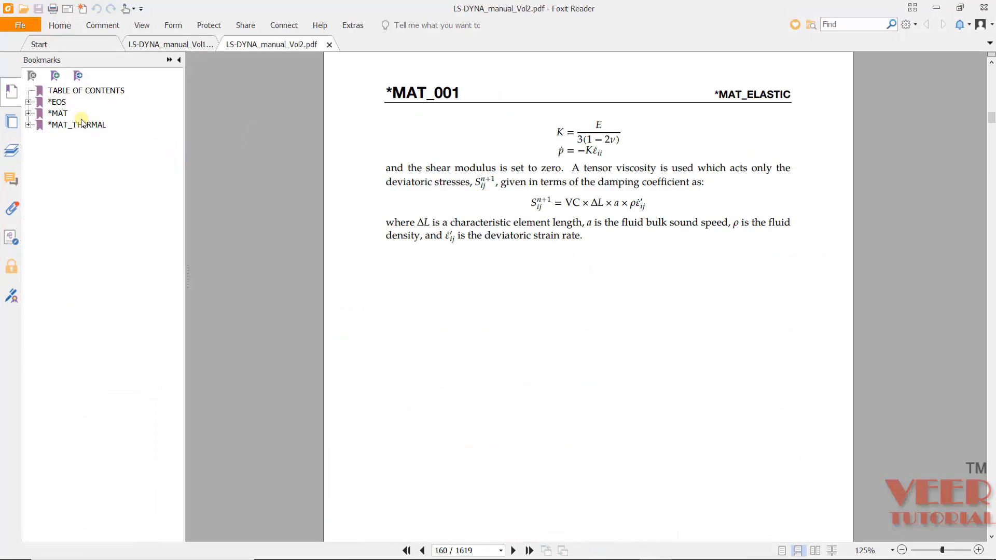
left_click(57, 113)
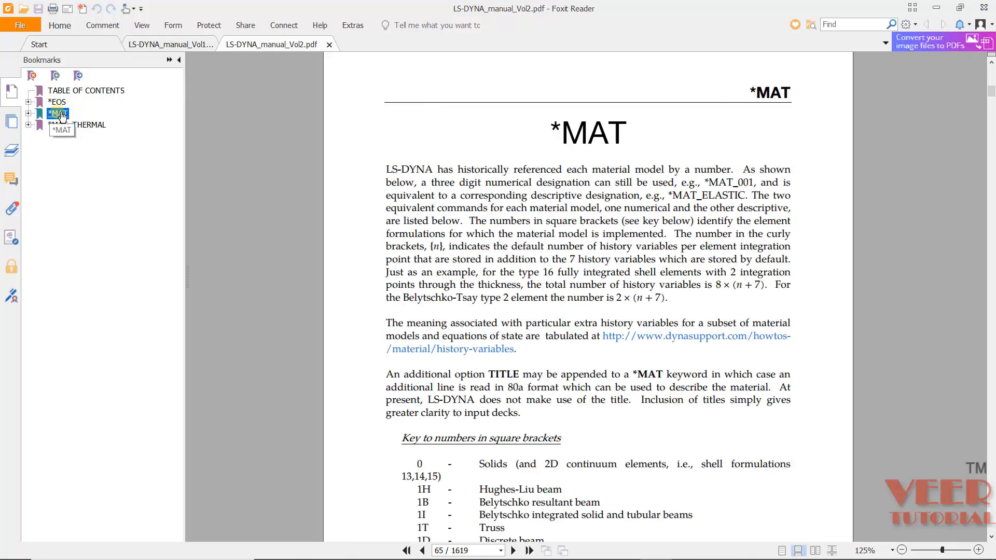
left_click(28, 114)
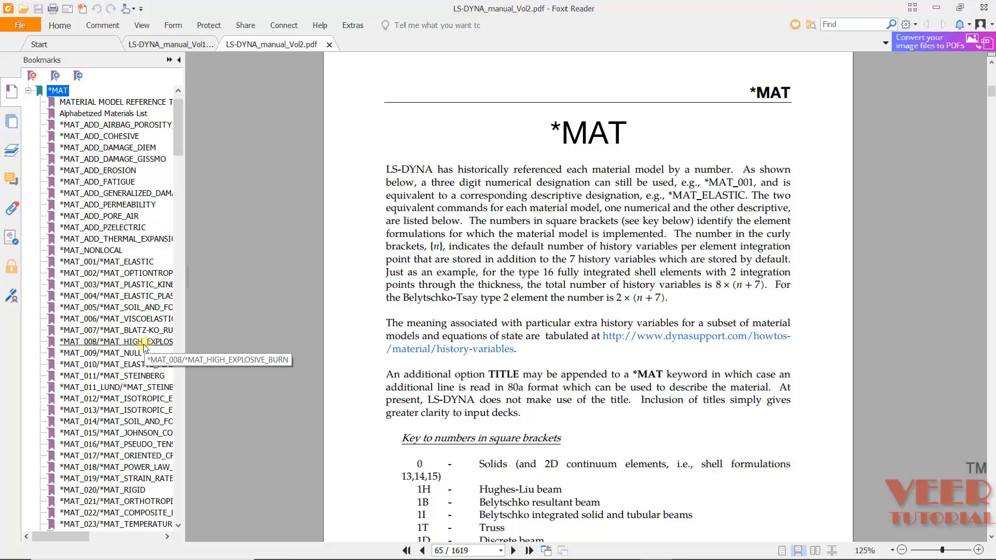
scroll(144, 348, "down", 3)
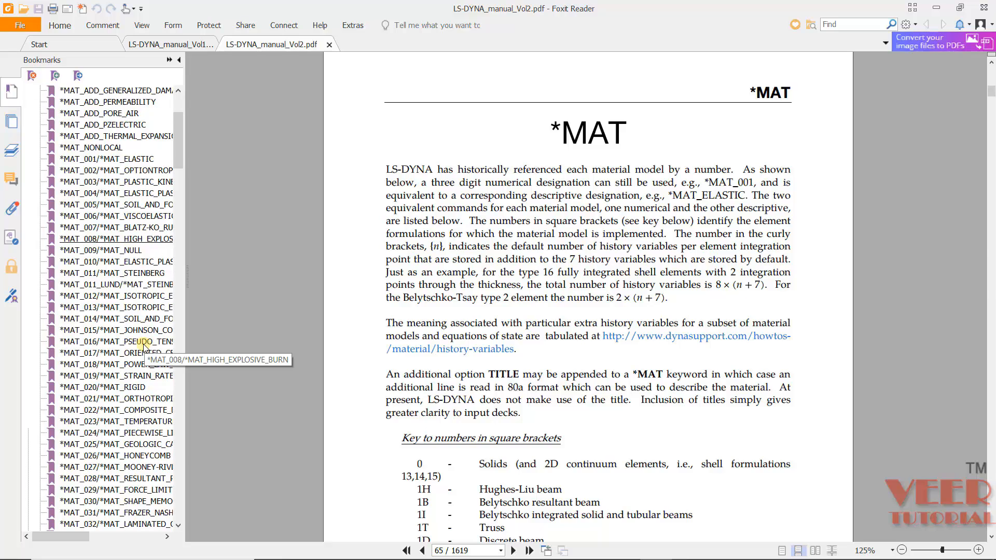
left_click(89, 435)
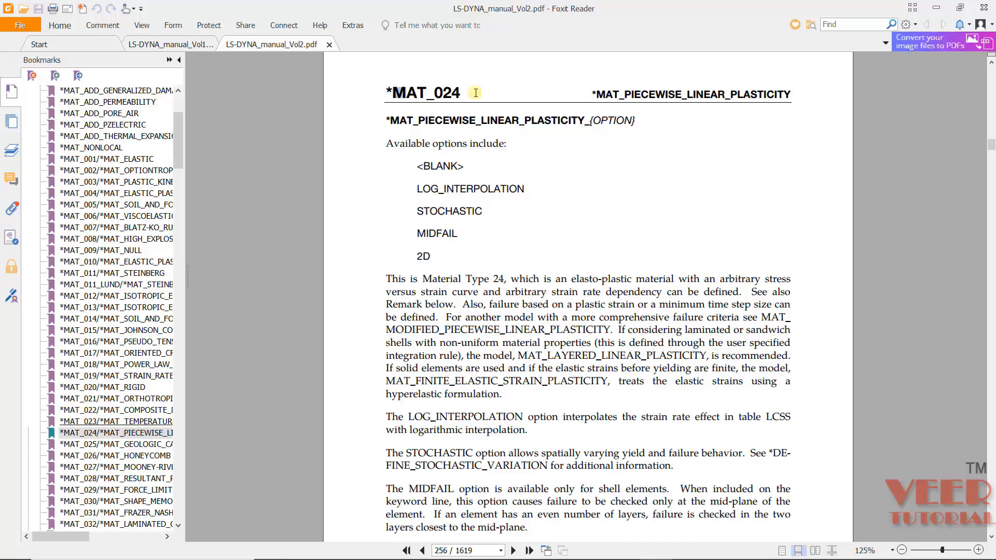
- Read through the MAT_024 section, covering its options, card tables, rate-effects figure and variable descriptions
left_click_drag(393, 93, 592, 120)
left_click(588, 195)
scroll(587, 267, "down", 3)
scroll(588, 267, "down", 14)
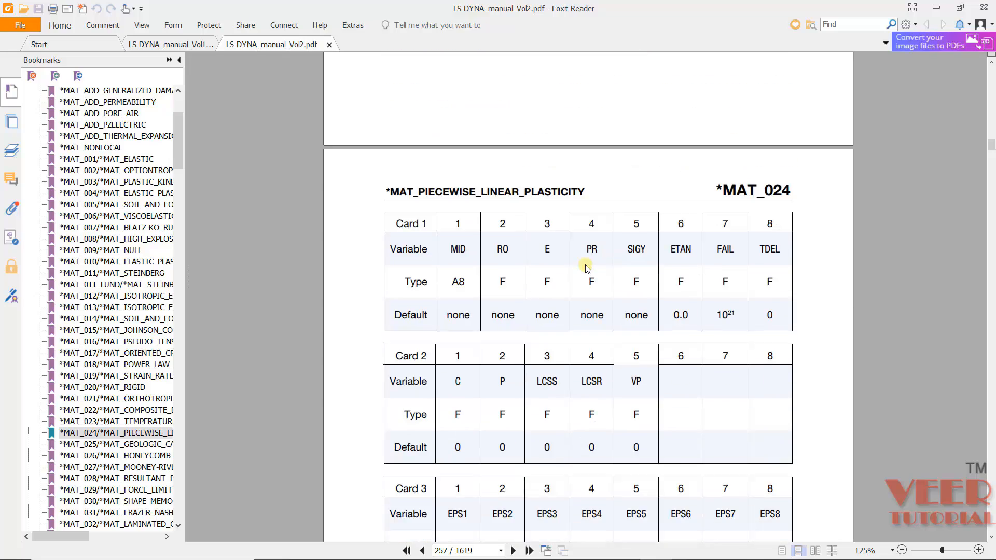
scroll(590, 265, "down", 10)
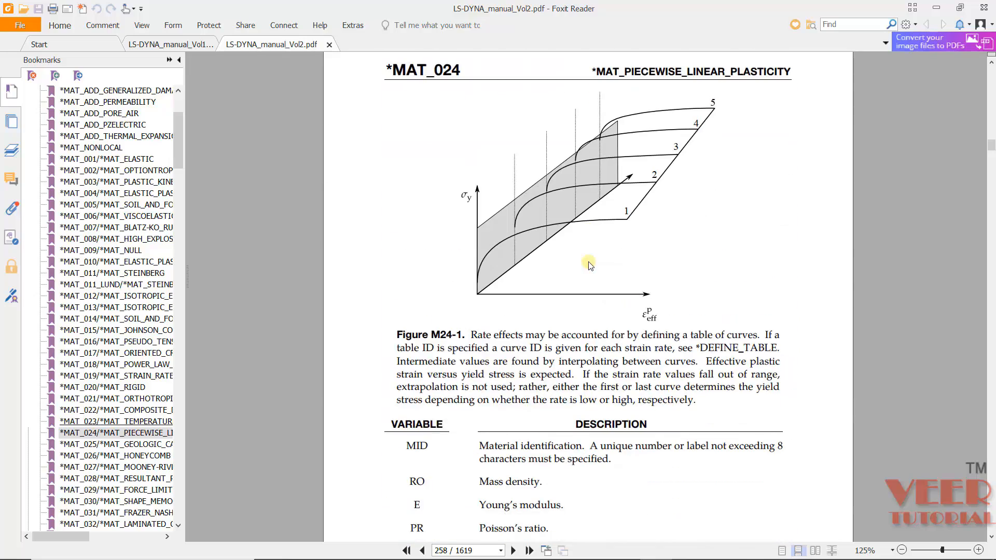
scroll(590, 266, "down", 10)
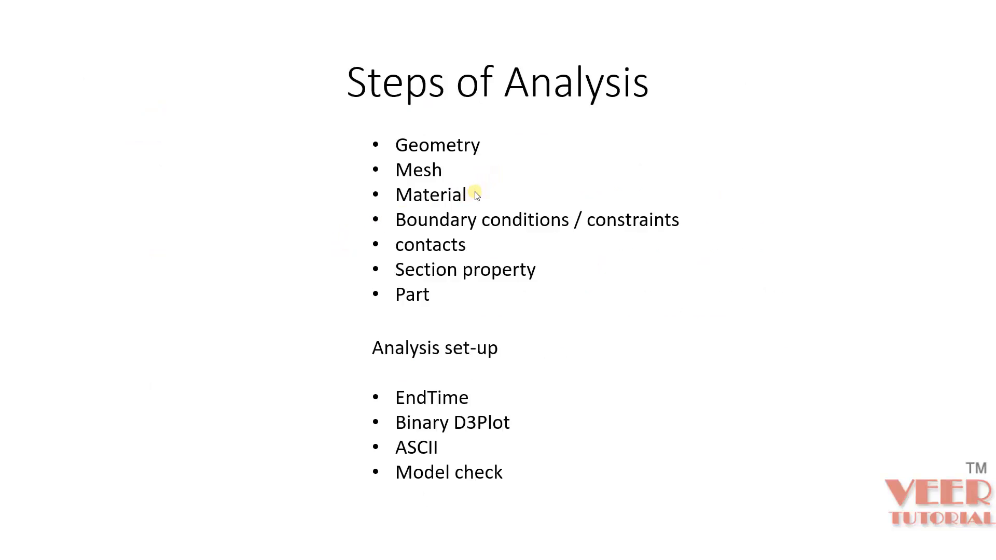
- In the slide show, tick off Material on the Steps of Analysis slide and advance to the Boundary Conditions slide
left_click_drag(474, 192, 494, 183)
key("Right")
key("Right")
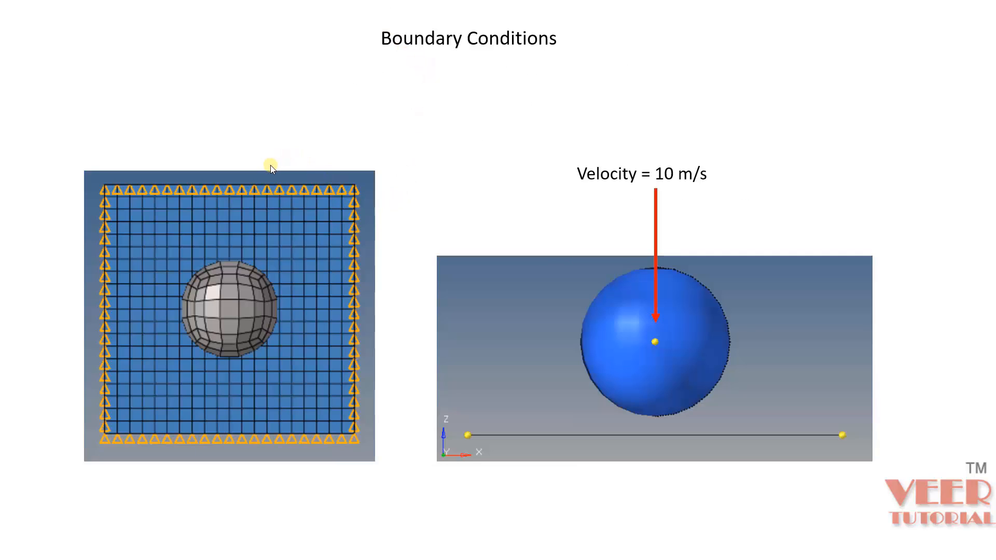
- Handwrite an underlined note marking the plate edges as fixed, and underline the ball's 10 m/s velocity on the Boundary Conditions slide
mouse_move(270, 165)
left_mouse_down()
mouse_move(284, 151)
mouse_move(316, 153)
mouse_move(323, 133)
mouse_move(324, 142)
left_mouse_up()
left_click_drag(319, 106, 354, 124)
left_click_drag(322, 152, 367, 136)
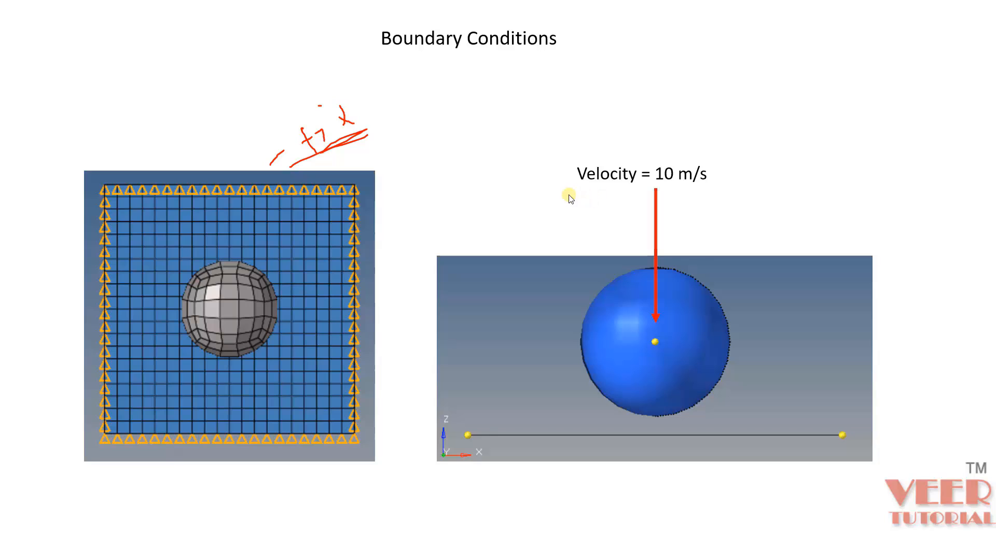
left_click_drag(570, 193, 695, 179)
left_click_drag(674, 191, 710, 185)
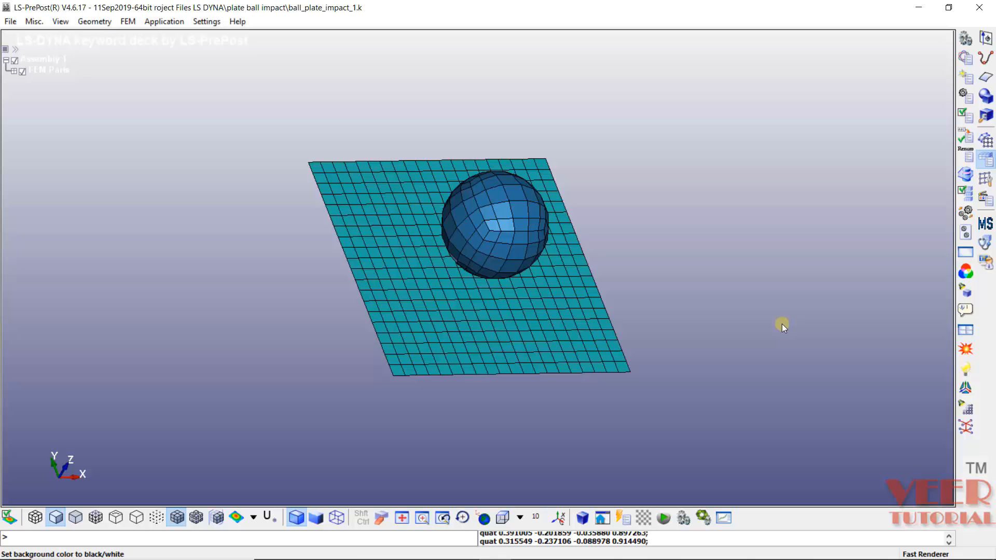
left_click(121, 24)
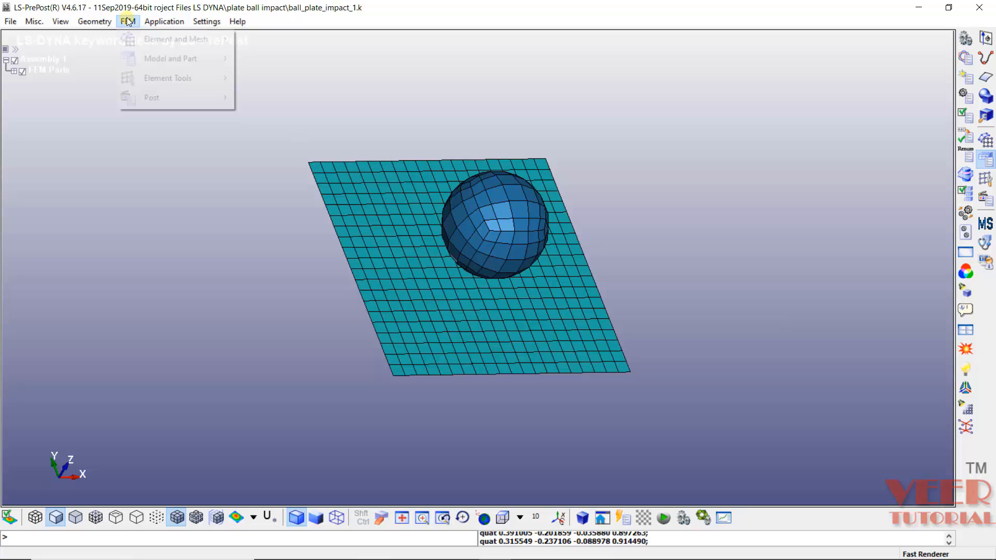
mouse_move(174, 57)
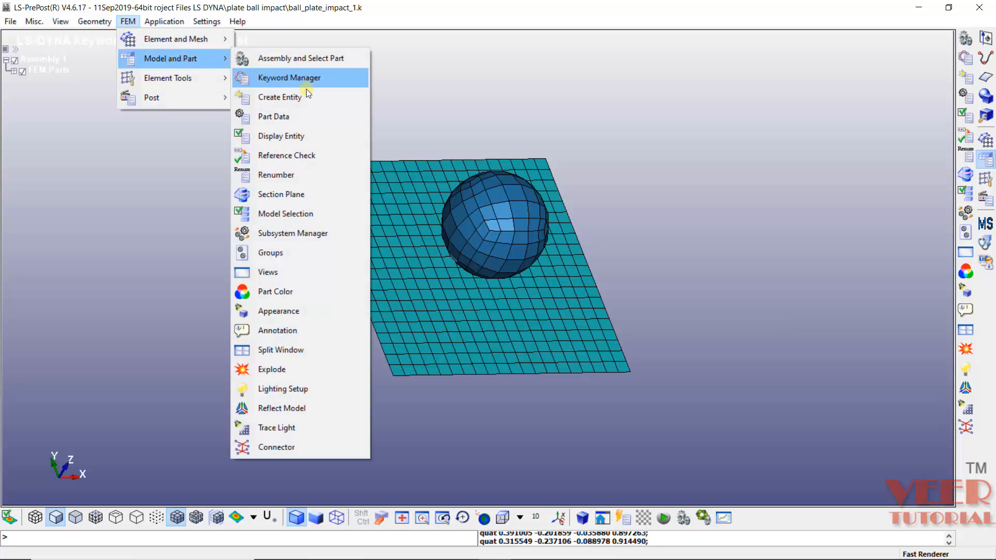
left_click(281, 98)
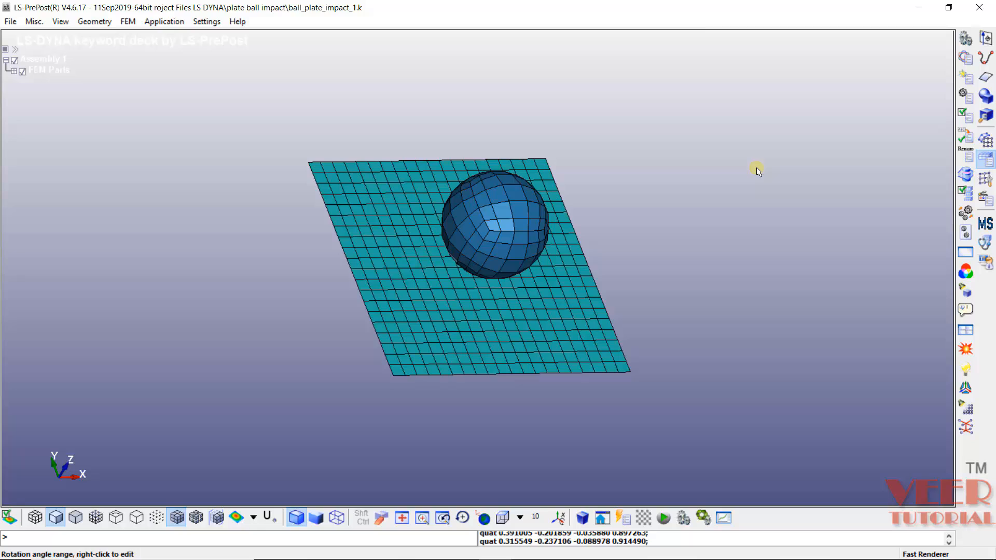
- Start creating a Boundary SPC entity for a node set and show the whole plate in the top view
left_click(128, 23)
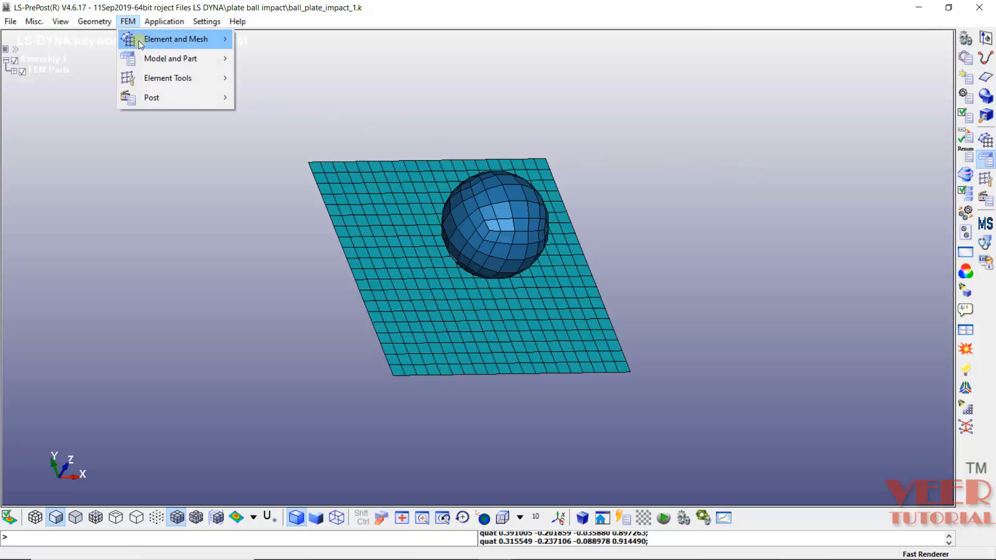
mouse_move(171, 59)
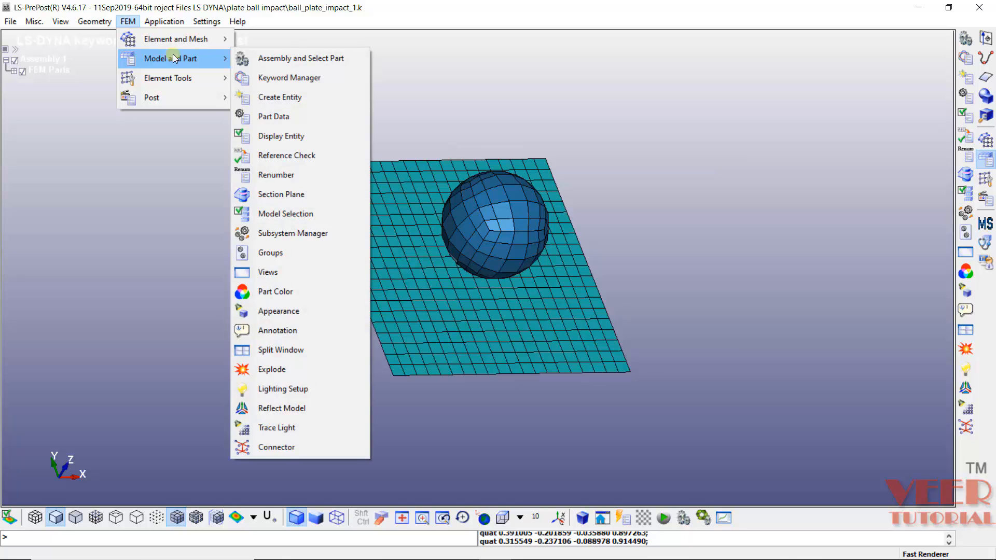
left_click(301, 104)
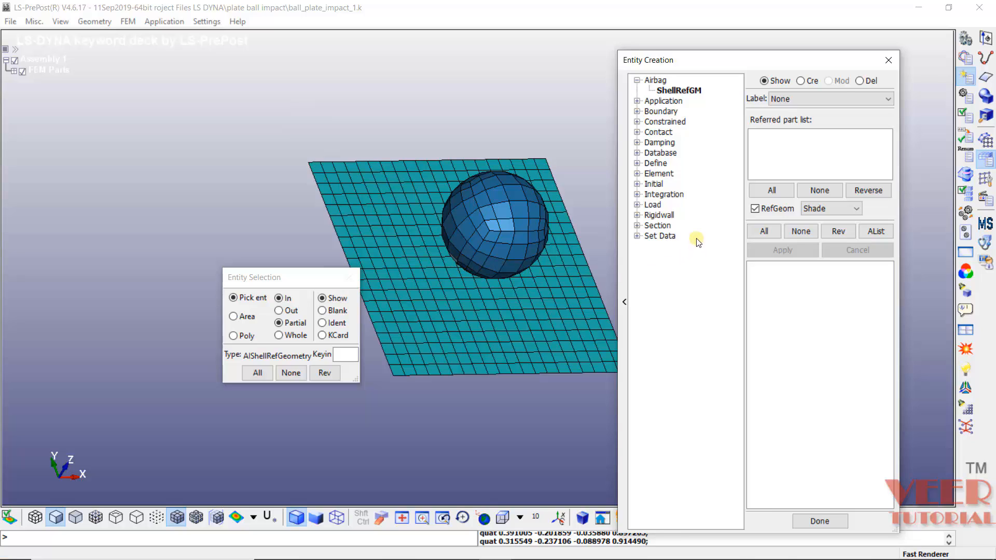
left_click(637, 111)
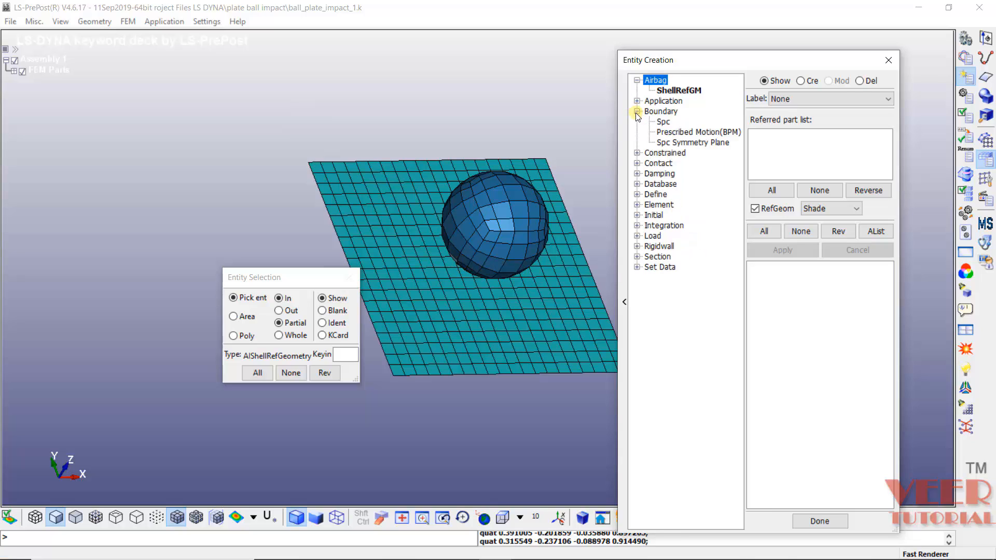
left_click(663, 122)
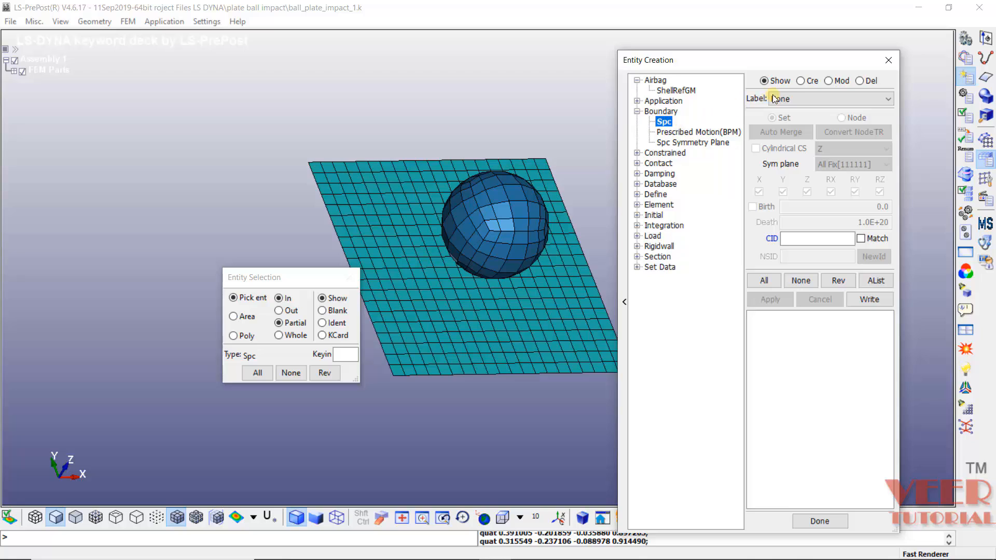
left_click(803, 82)
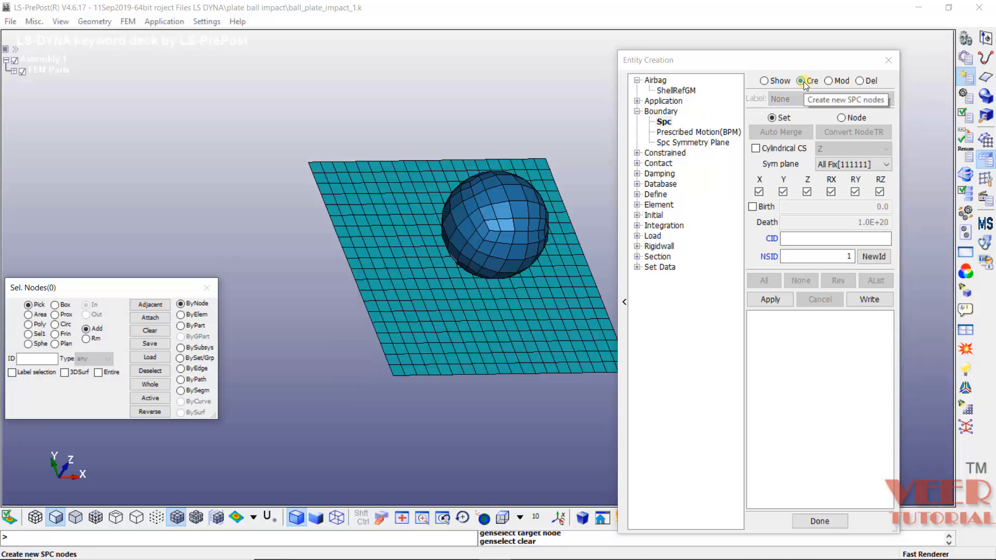
left_click(520, 518)
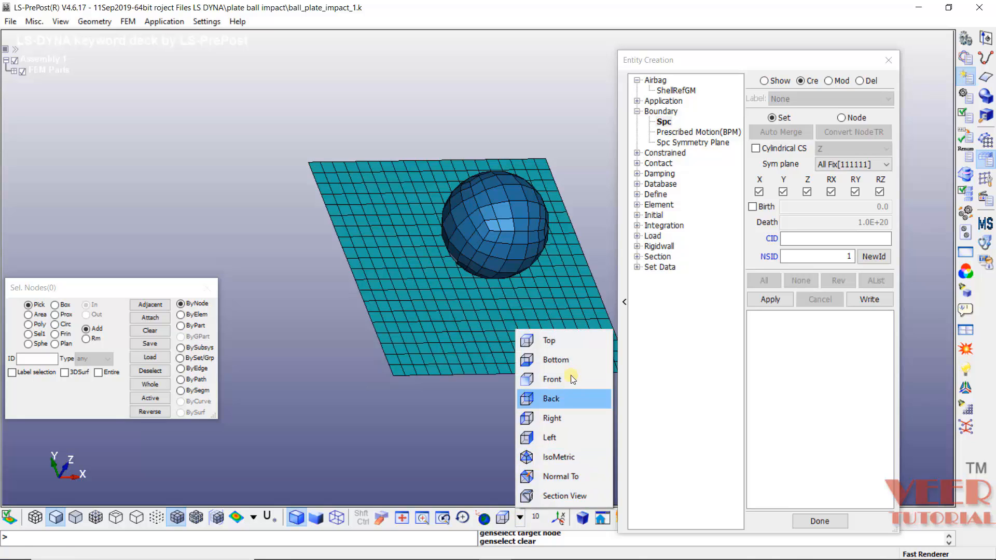
left_click(560, 339)
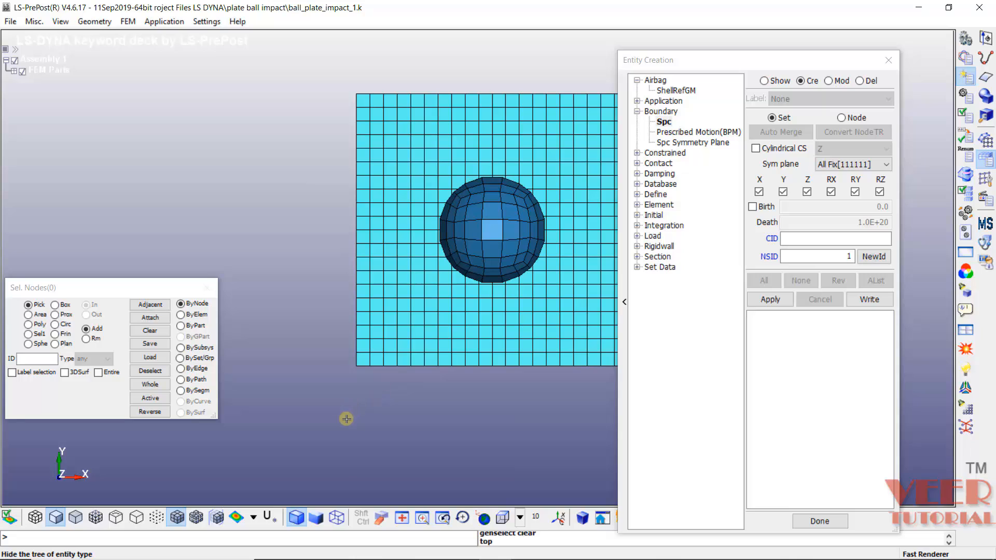
scroll(347, 418, "down", 2)
scroll(488, 328, "up", 2)
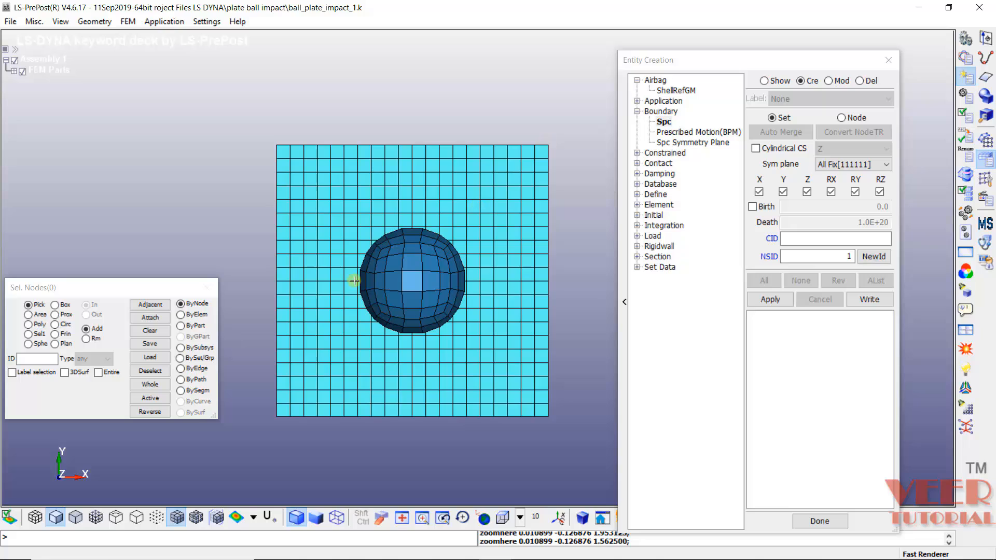
- Pick individual nodes one by one along the upper half of the plate's +X edge
left_click(29, 307)
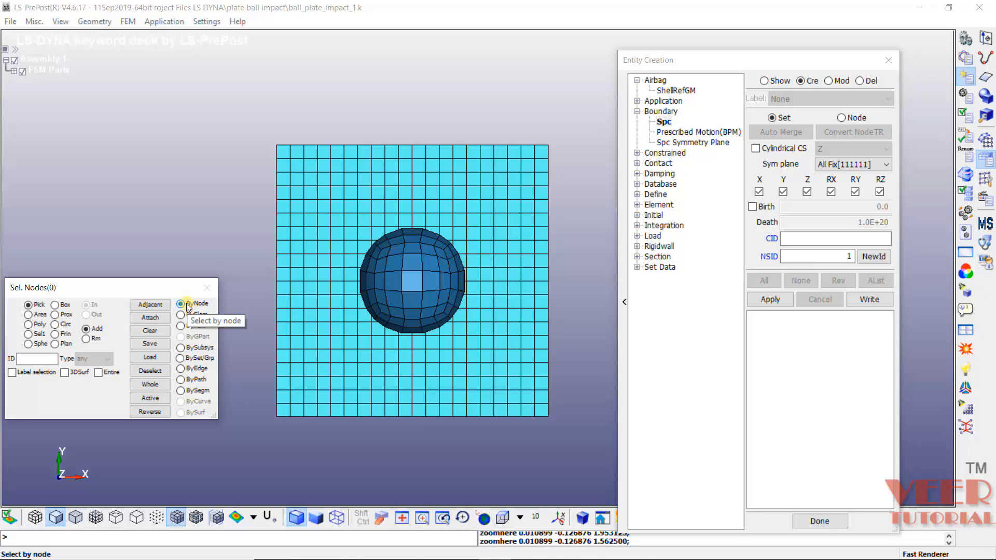
left_click(546, 150)
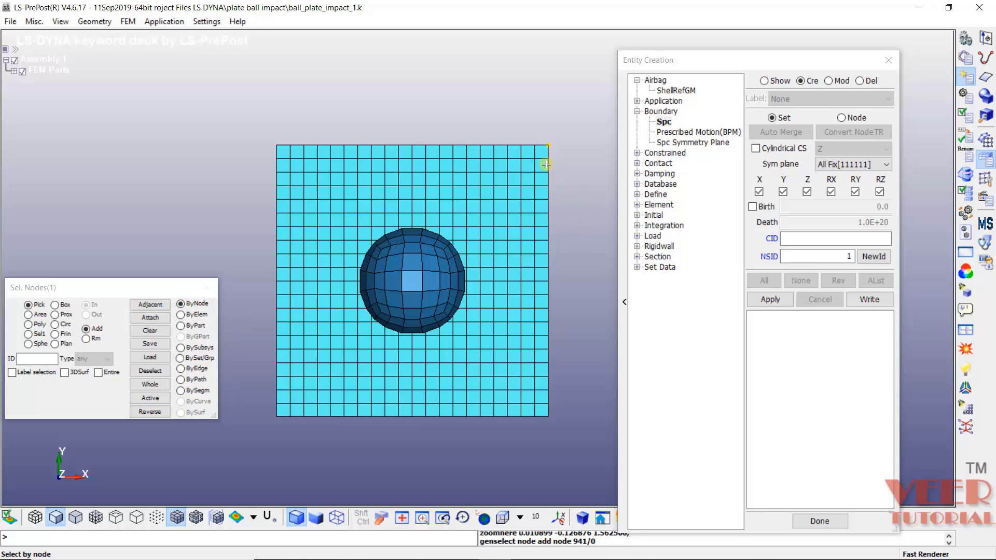
left_click(546, 164)
left_click(550, 189)
left_click(549, 199)
left_click(550, 212)
left_click(551, 229)
left_click(549, 244)
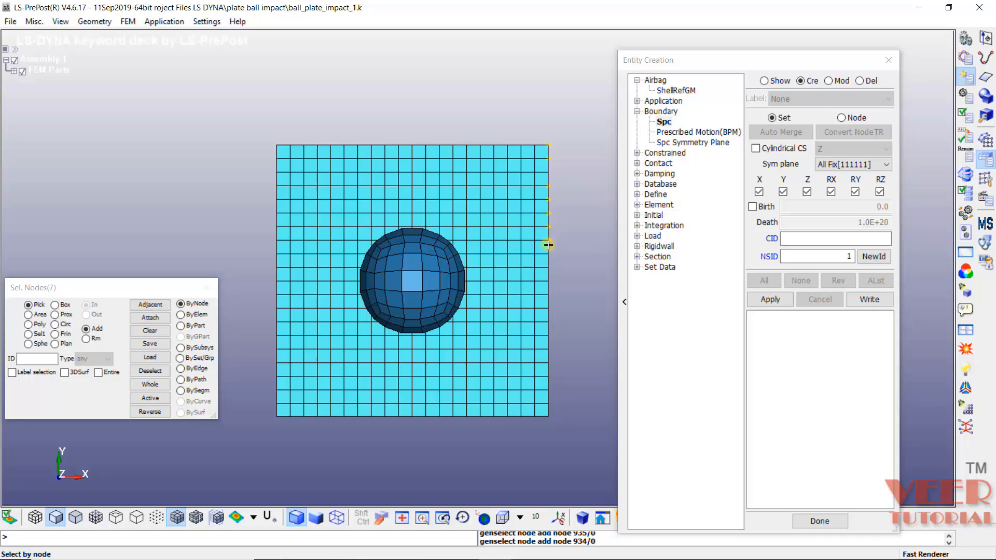
left_click(549, 254)
left_click(549, 267)
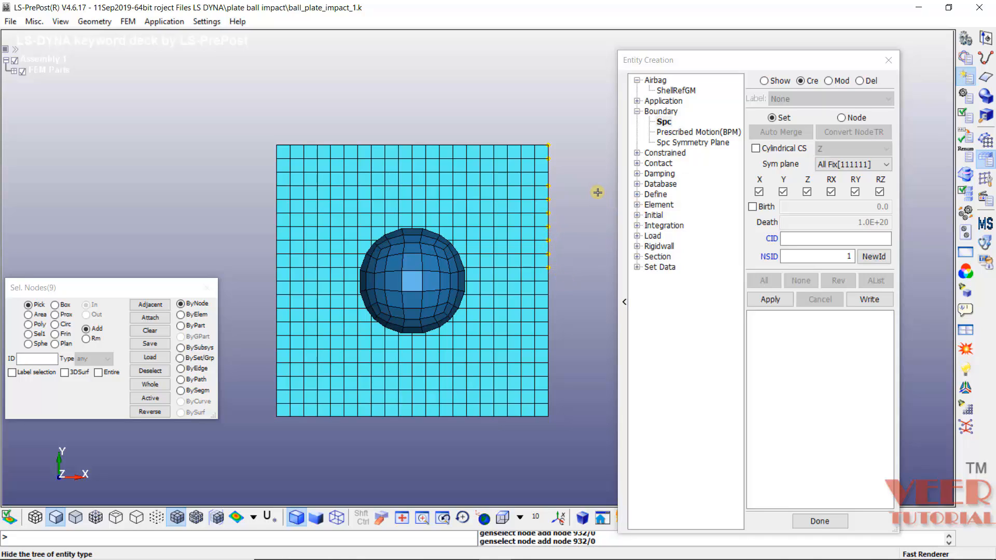
- Area-select the nodes along all four plate edges and create SPC node set 1 with all six degrees of freedom fixed
left_click(29, 315)
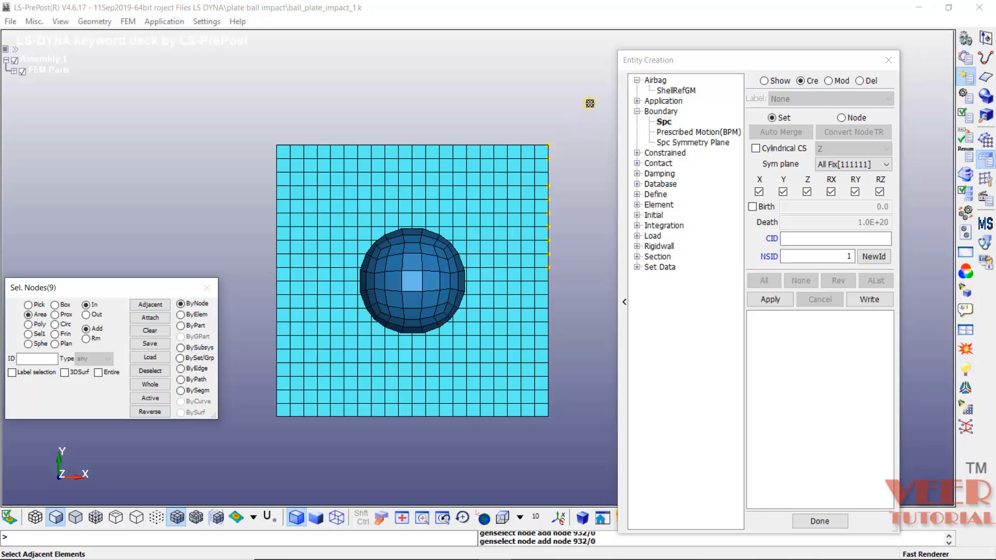
left_click_drag(590, 103, 540, 465)
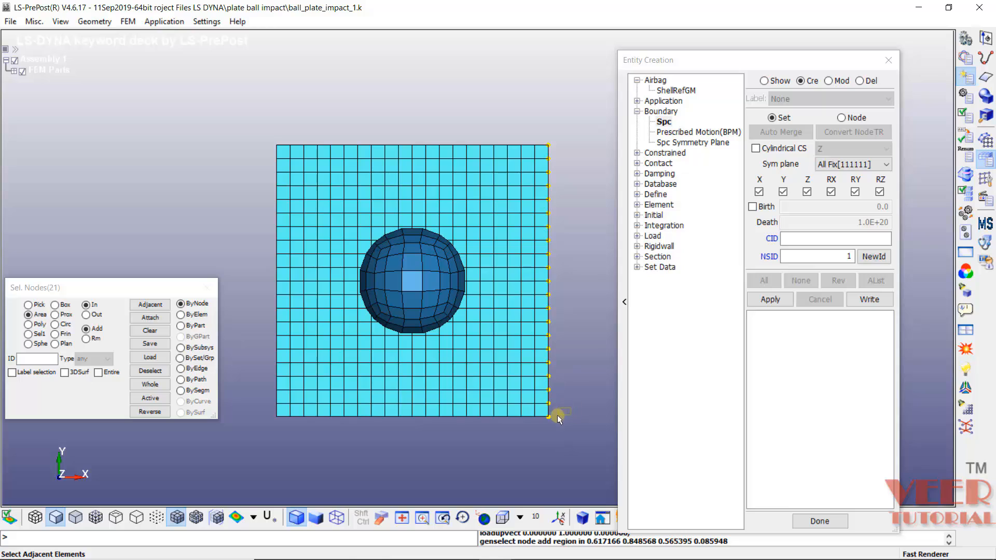
left_click_drag(557, 415, 252, 484)
left_click_drag(224, 109, 286, 446)
left_click_drag(576, 87, 260, 151)
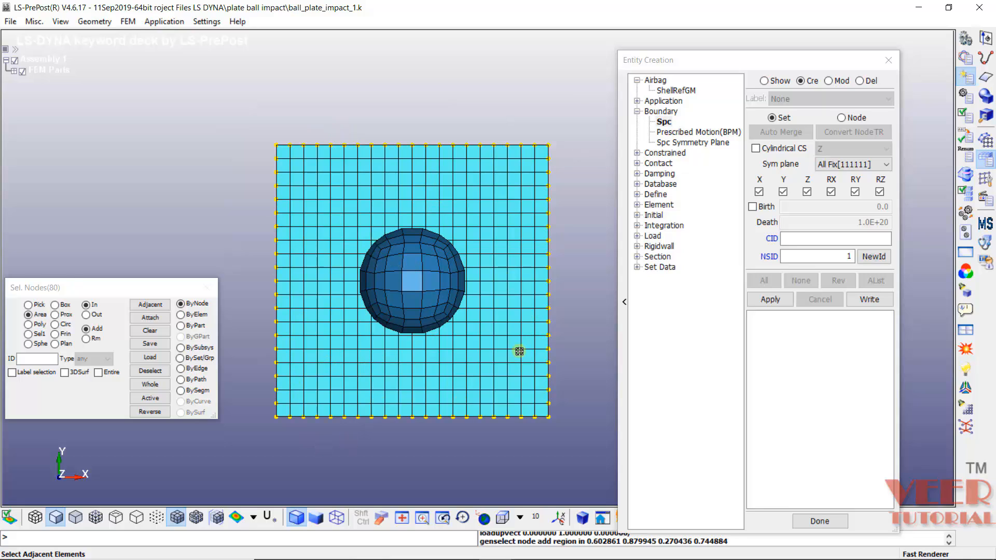
left_click(770, 300)
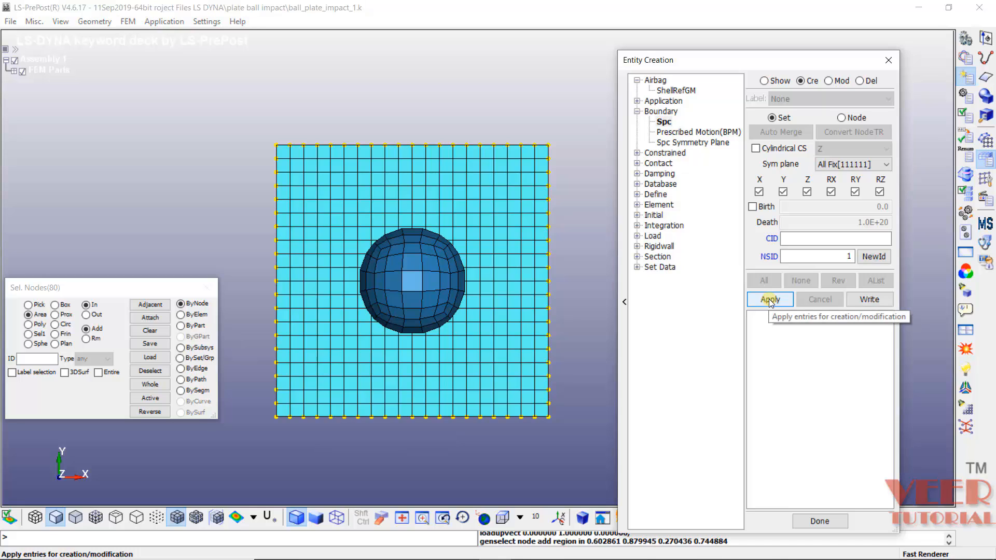
left_click(820, 520)
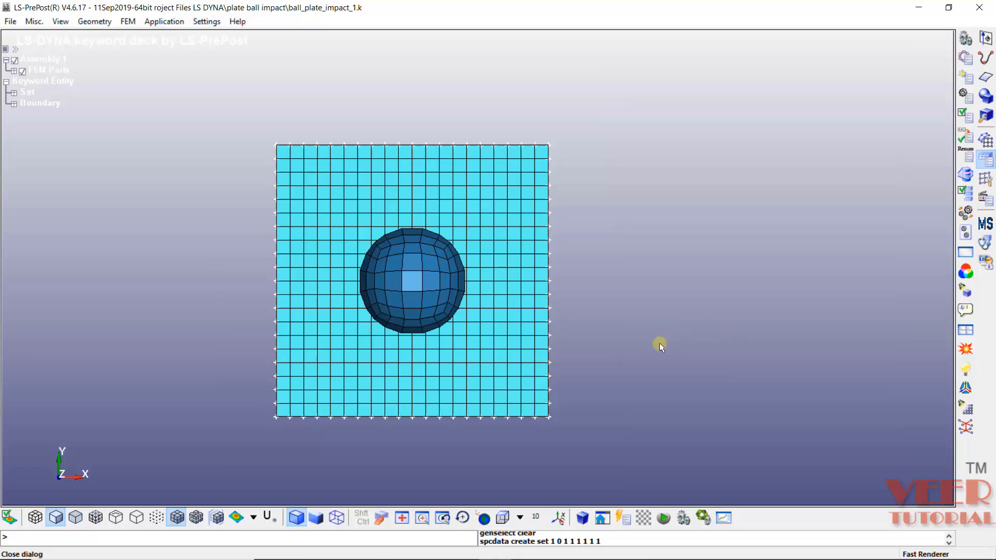
- Inspect the SPC markers along the plate edges and expand the Boundary entry in the model tree
left_click_drag(618, 364, 209, 304, "ctrl")
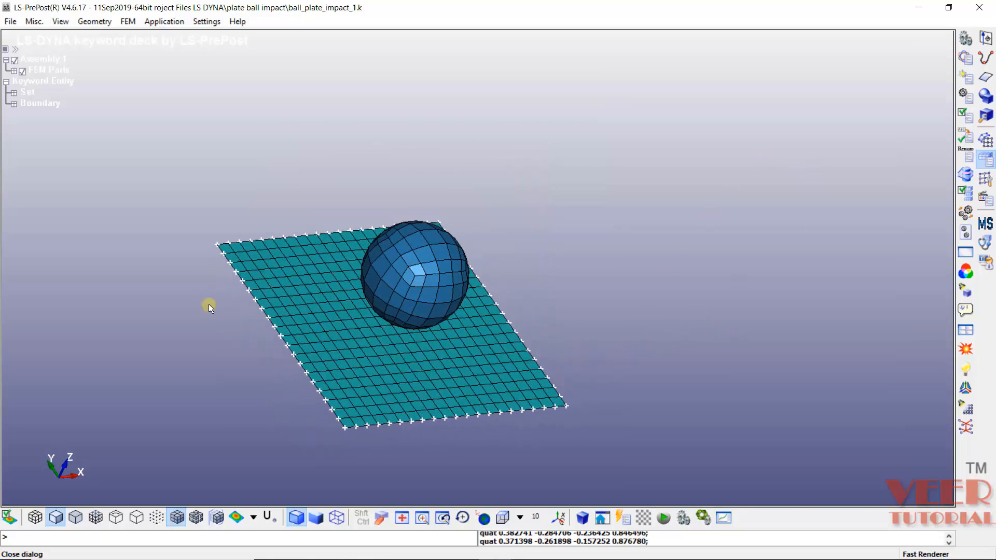
scroll(206, 245, "up", 4)
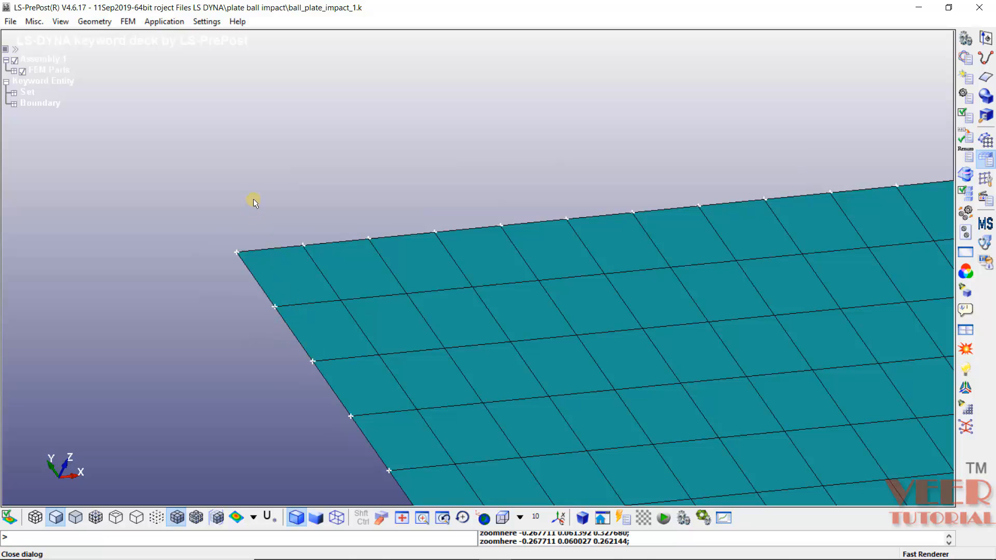
scroll(253, 198, "down", 5)
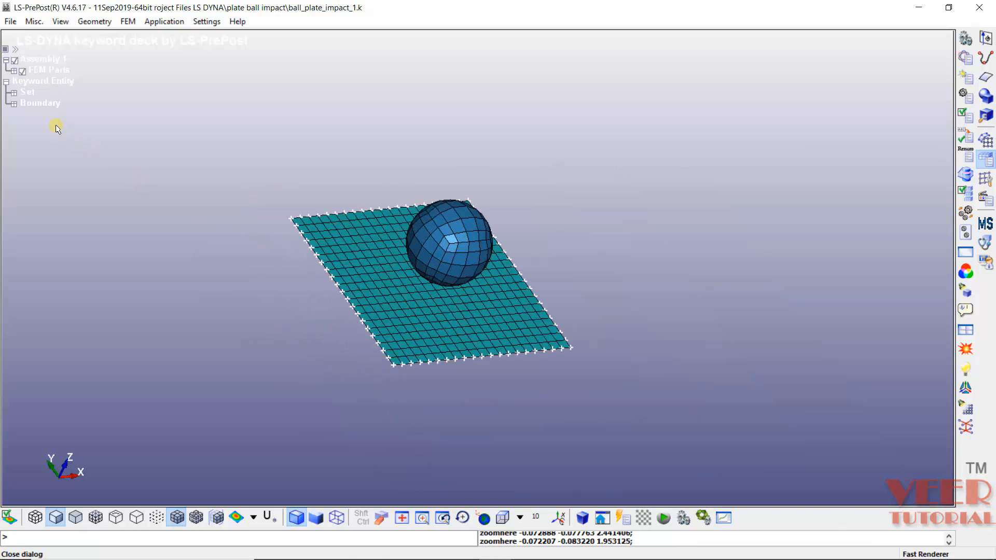
left_click(15, 104)
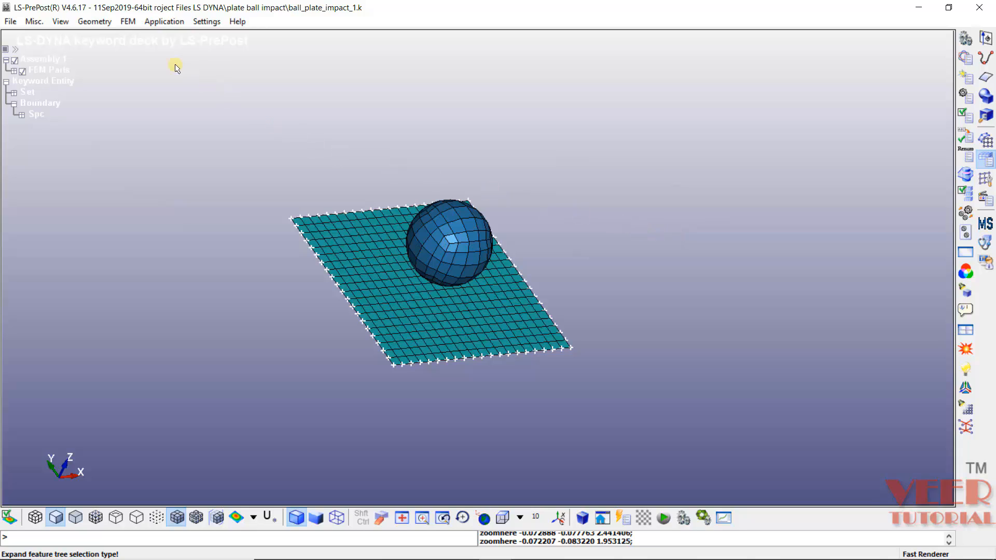
- Start creating an Initial Velocity entity for the model, checking the axis directions of the plate and ball
left_click(129, 21)
mouse_move(172, 65)
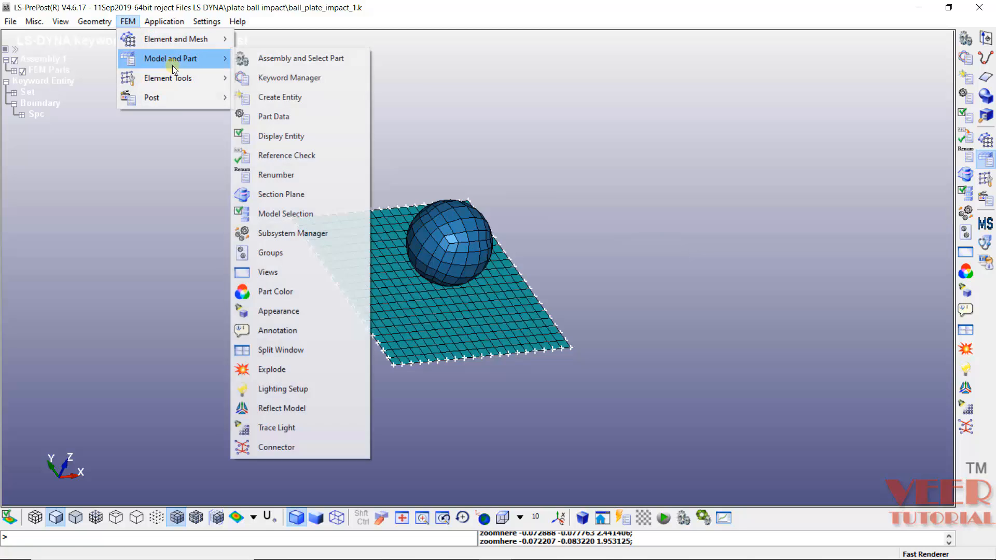
left_click(280, 98)
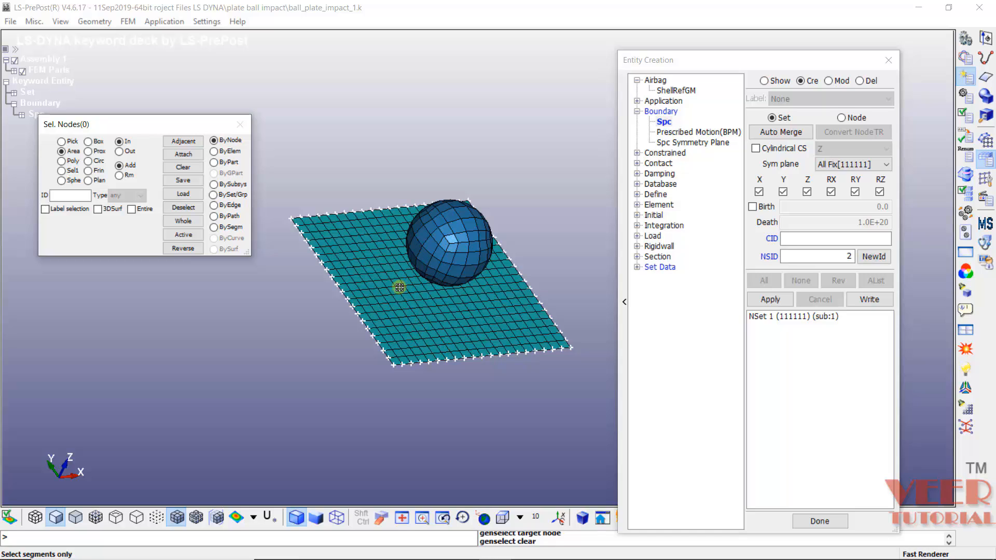
mouse_move(405, 234)
left_mouse_down("ctrl")
mouse_move(345, 345)
mouse_move(240, 306)
mouse_move(406, 272)
left_mouse_up("ctrl")
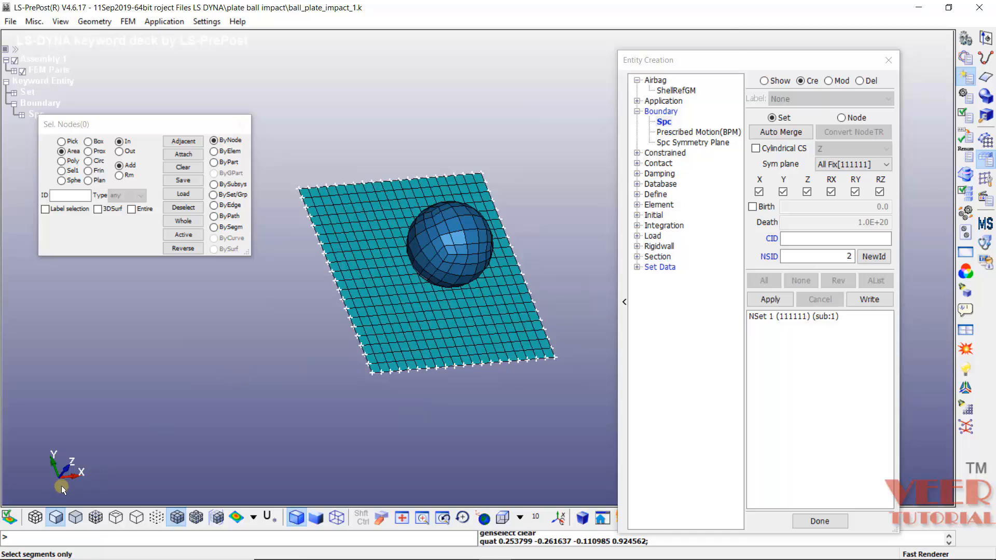
scroll(61, 485, "down", 2)
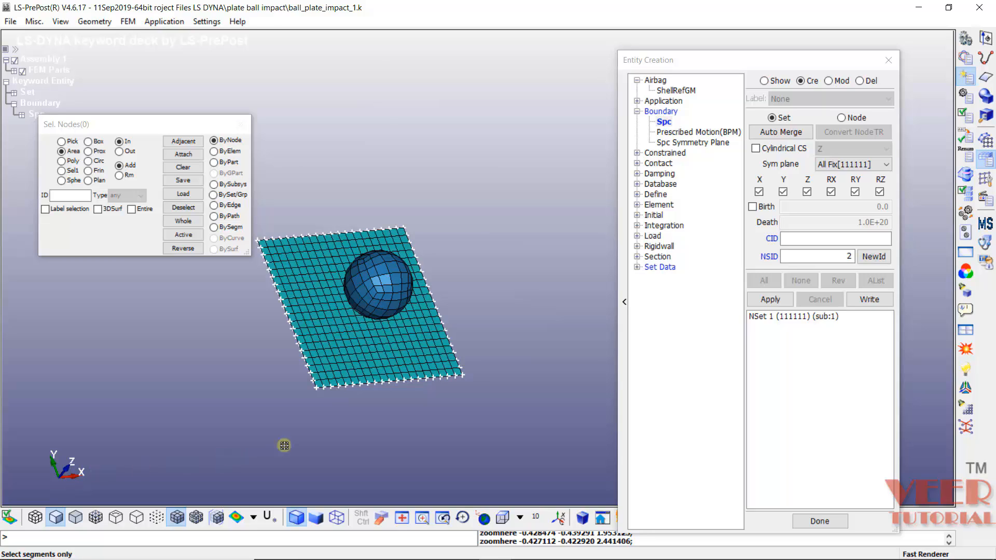
left_click(637, 215)
left_click(665, 227)
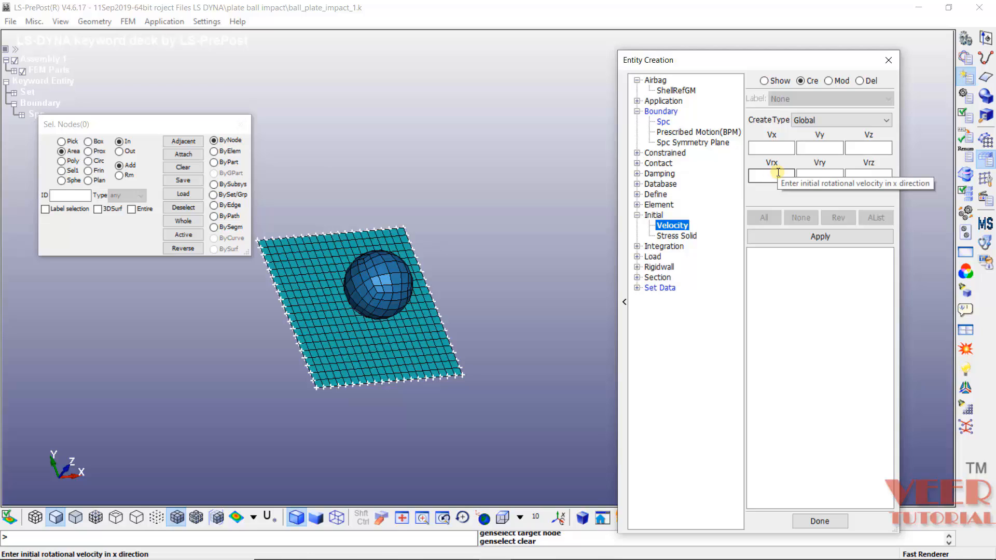
- Create an initial velocity on all nodes of the ball part with Vx 0, Vy 0 and Vz -10
left_click(786, 149)
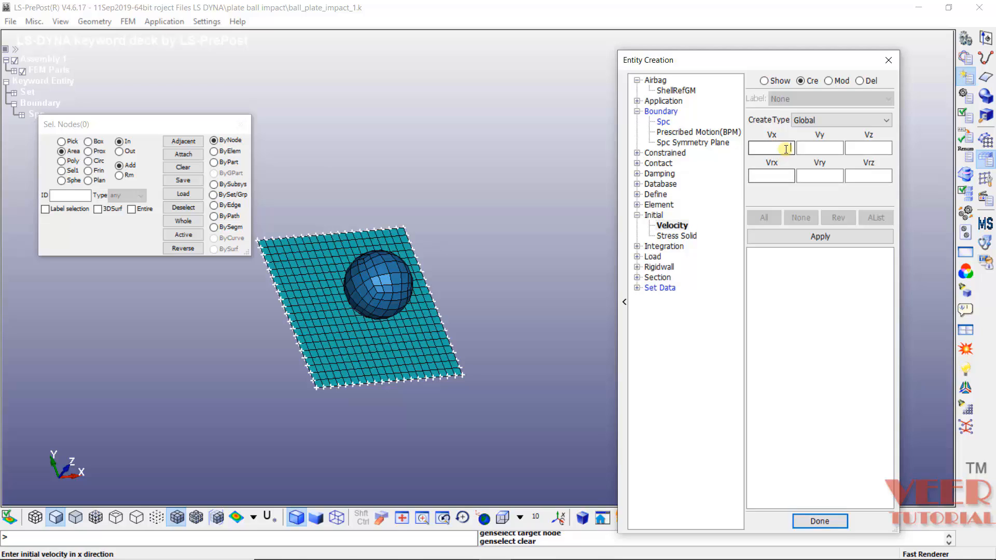
type("0")
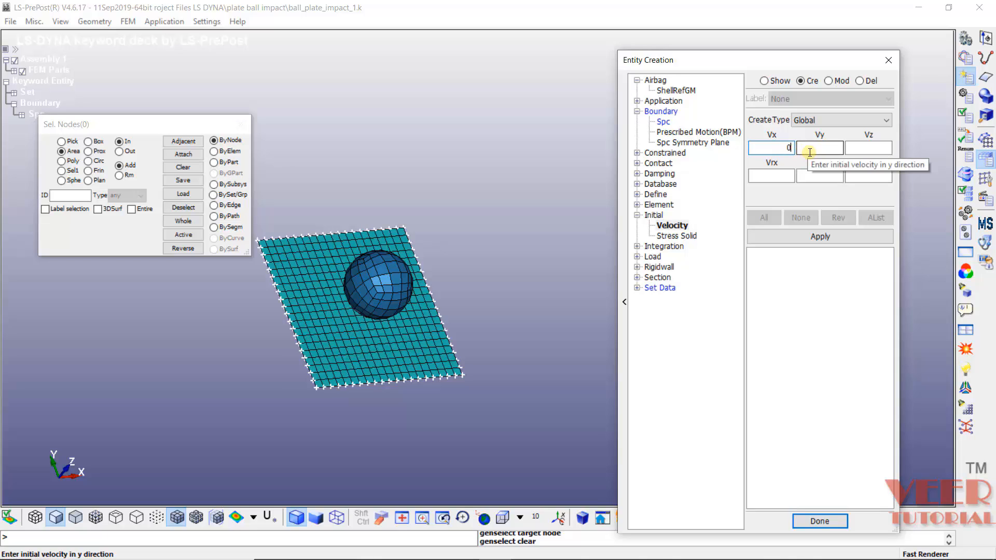
type("0")
left_click(875, 148)
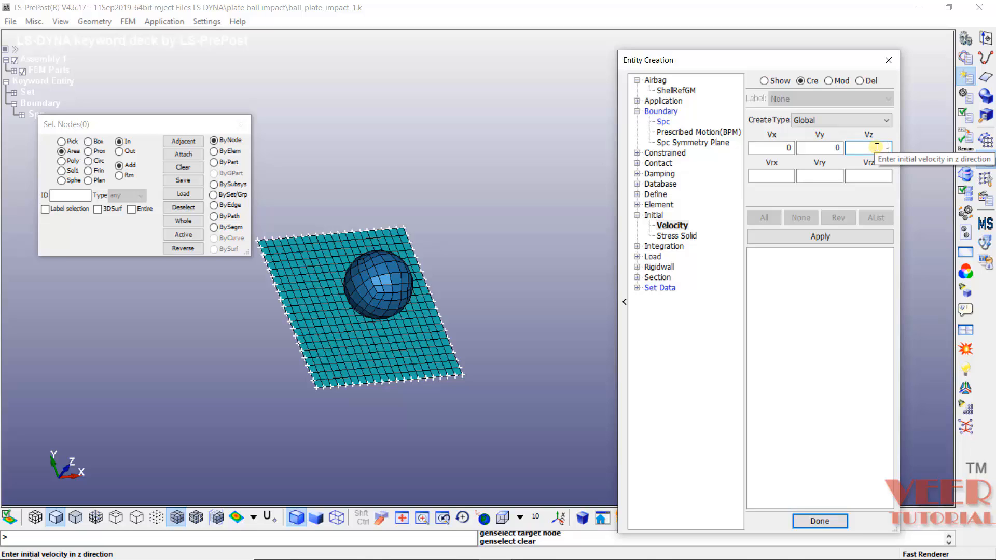
type("-10")
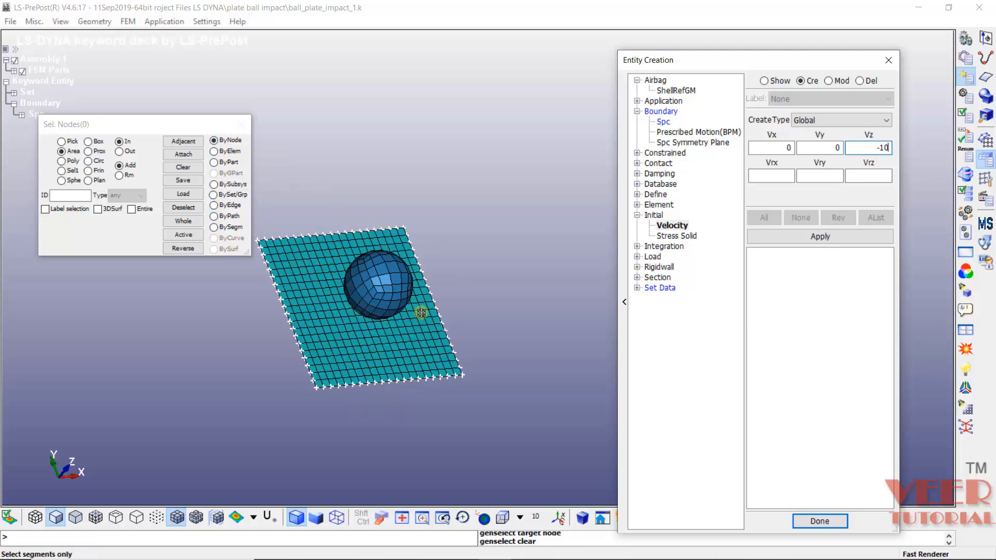
left_click(214, 164)
left_click(384, 289)
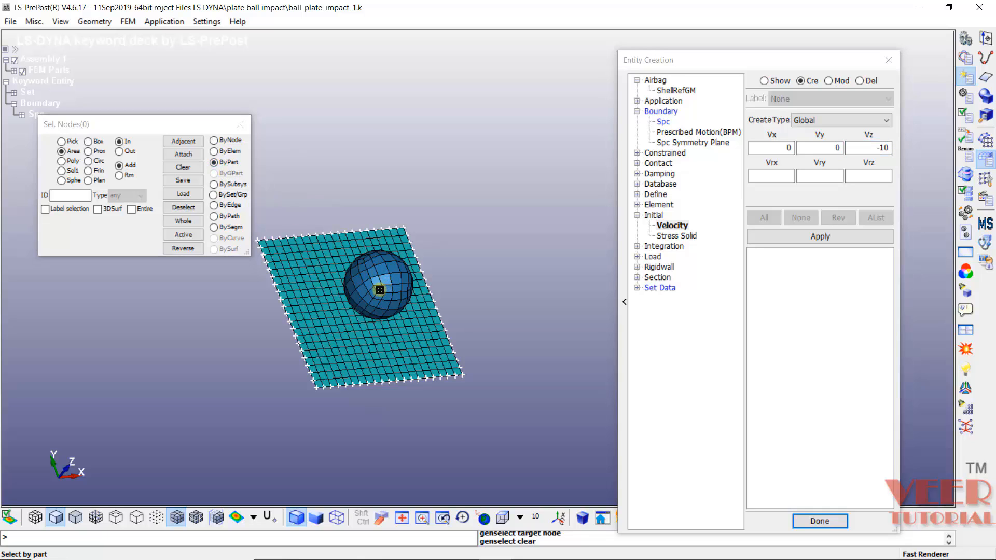
left_click(832, 234)
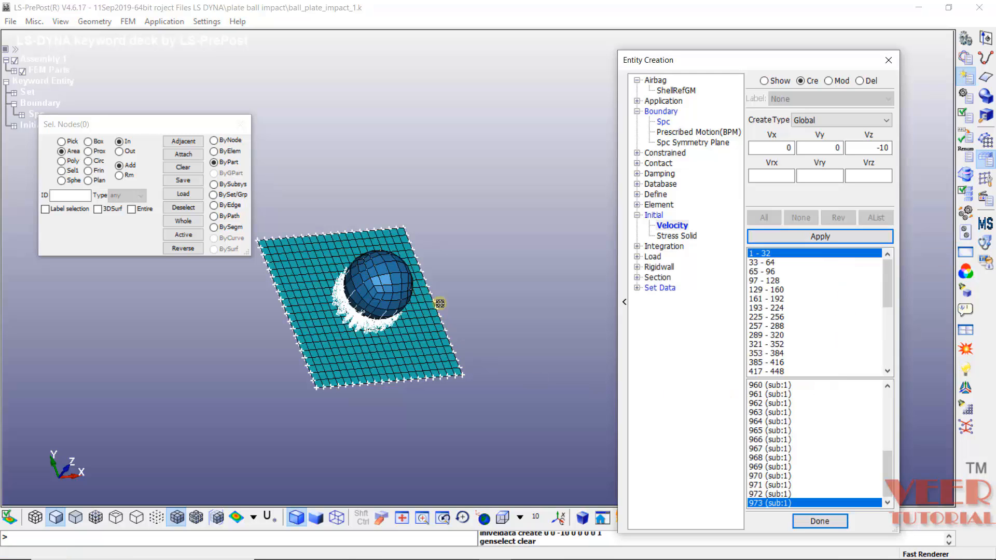
- Inspect the direction of the velocity arrows on the ball from an oblique view and close the entity creation dialog
left_click_drag(403, 355, 490, 288, "ctrl")
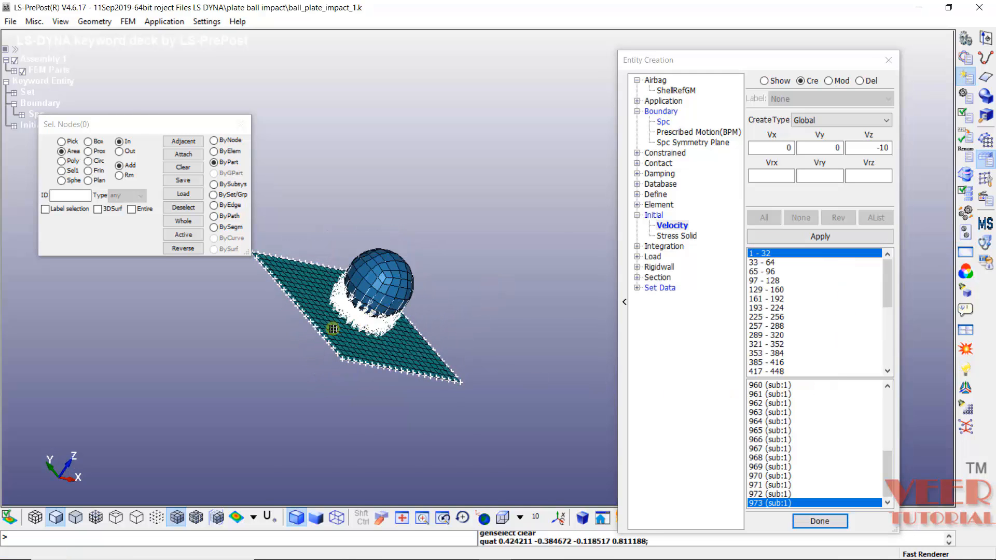
scroll(333, 328, "up", 6)
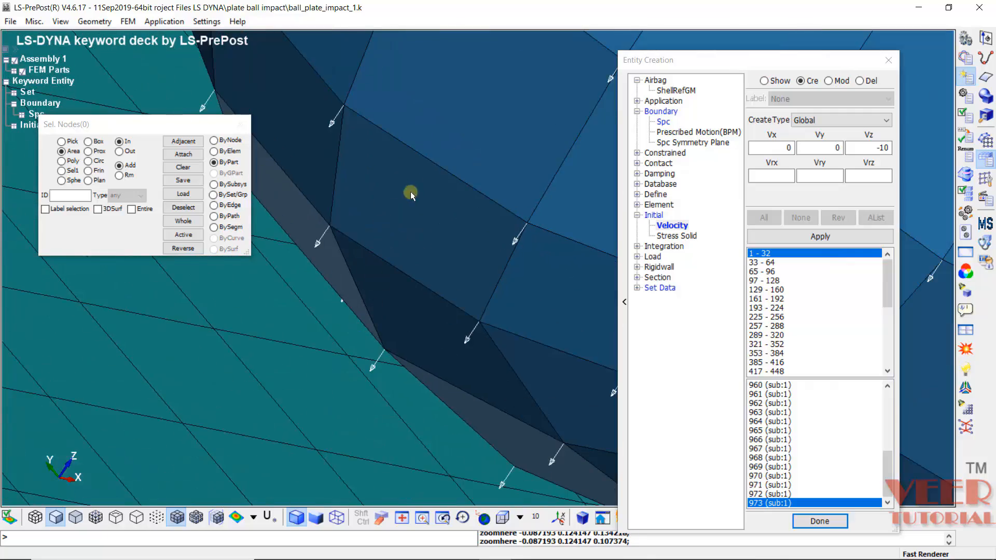
scroll(301, 307, "down", 6)
left_click_drag(412, 253, 427, 266, "ctrl")
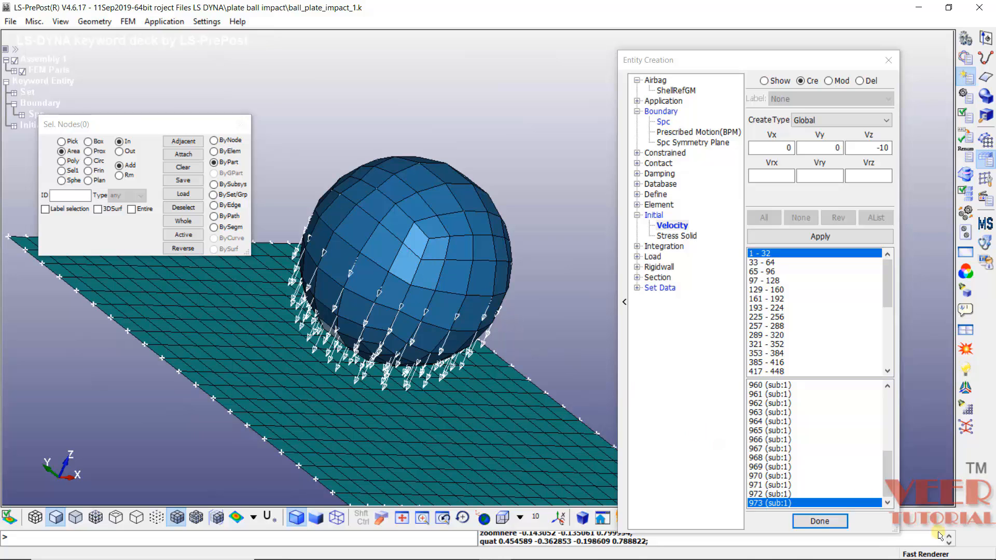
left_click(825, 523)
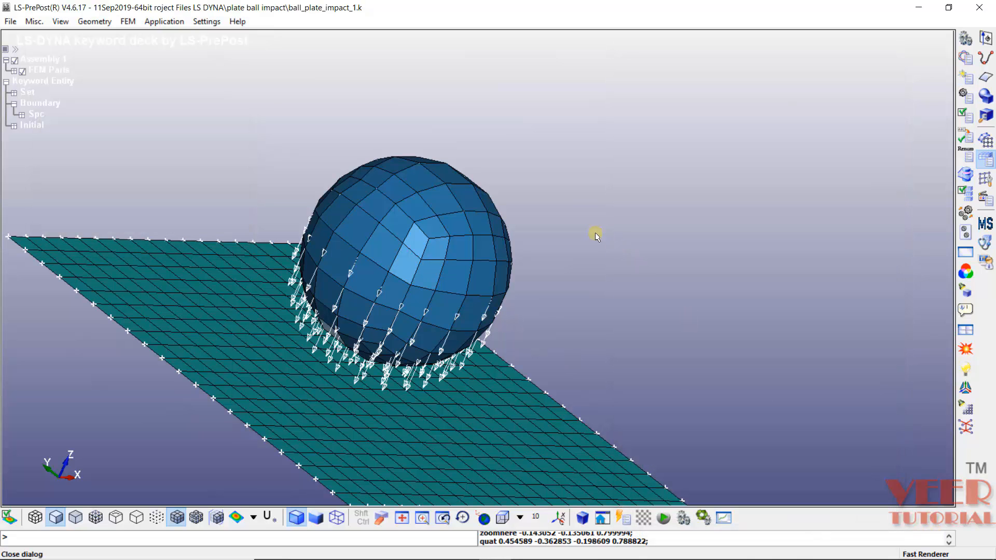
scroll(595, 234, "down", 3)
left_click_drag(592, 231, 608, 271, "ctrl")
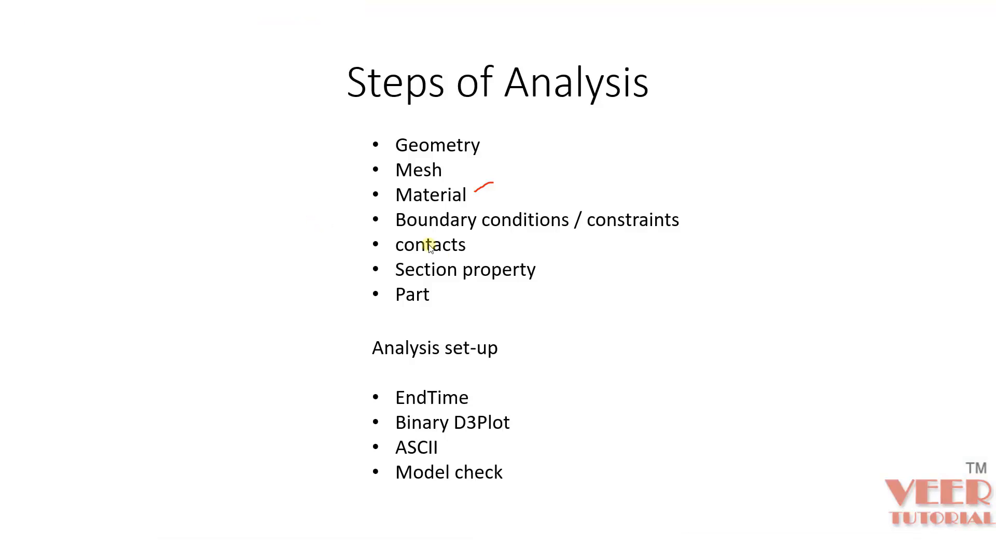
left_click_drag(473, 248, 488, 249)
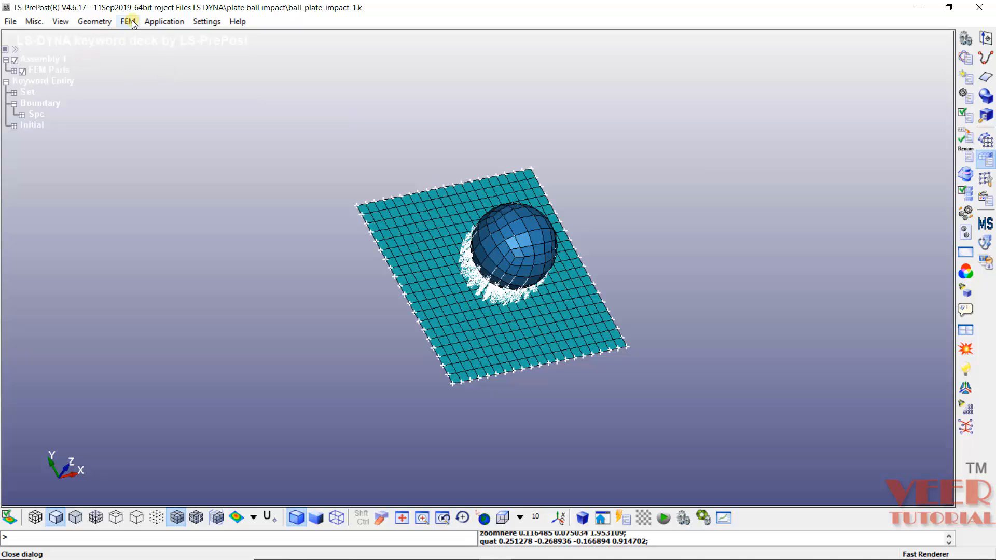
- Bring up the Keyword Manager, collapse the whole keyword list and expand the CONTACT category
left_click(129, 21)
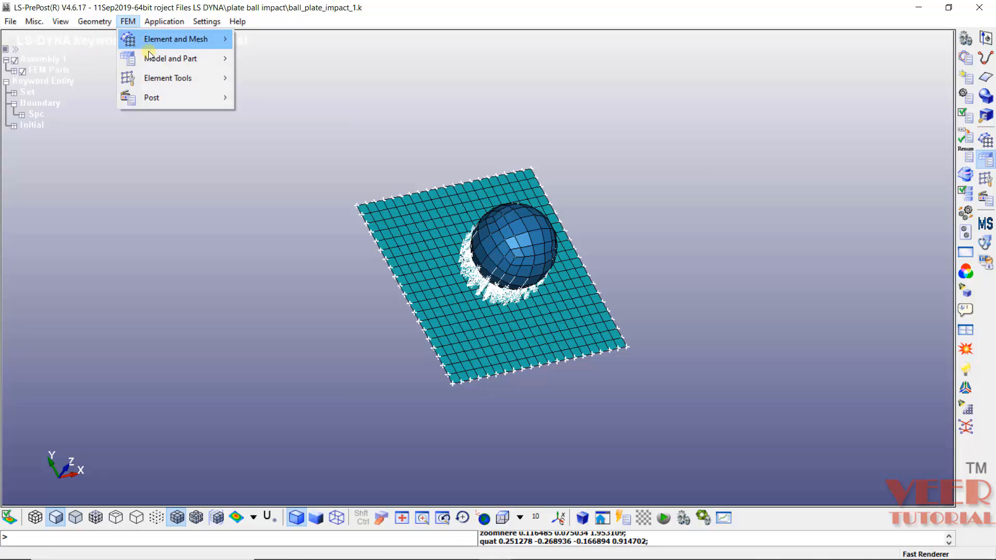
mouse_move(192, 58)
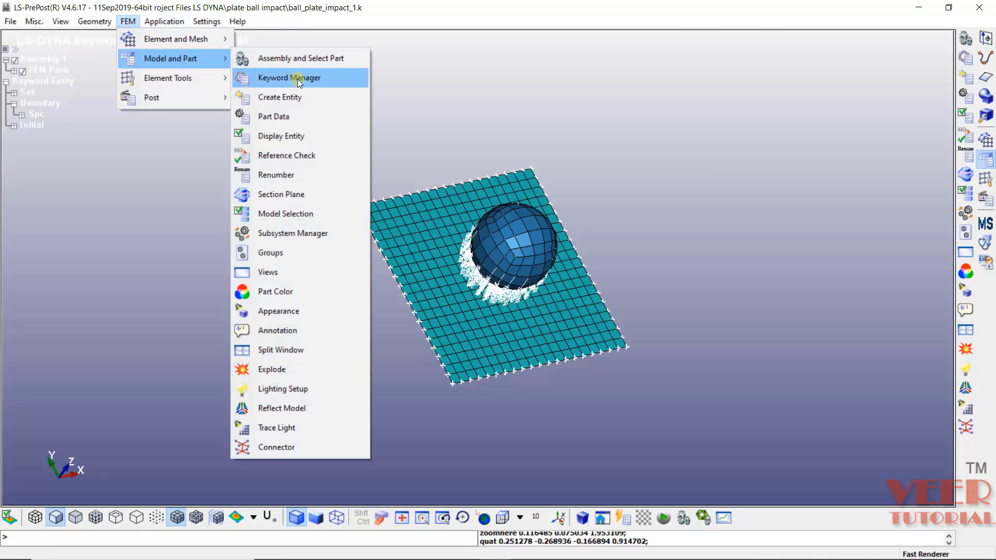
left_click(299, 81)
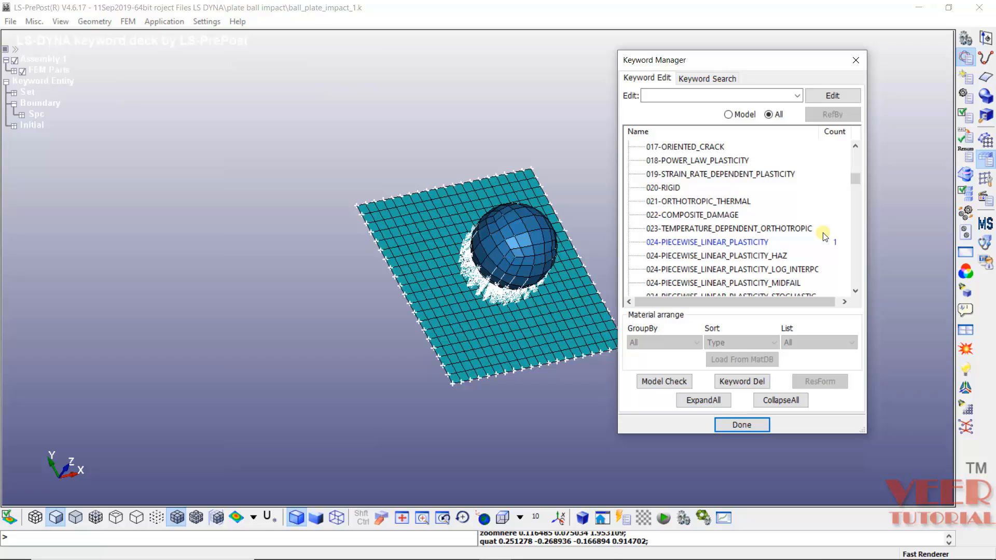
left_click(791, 403)
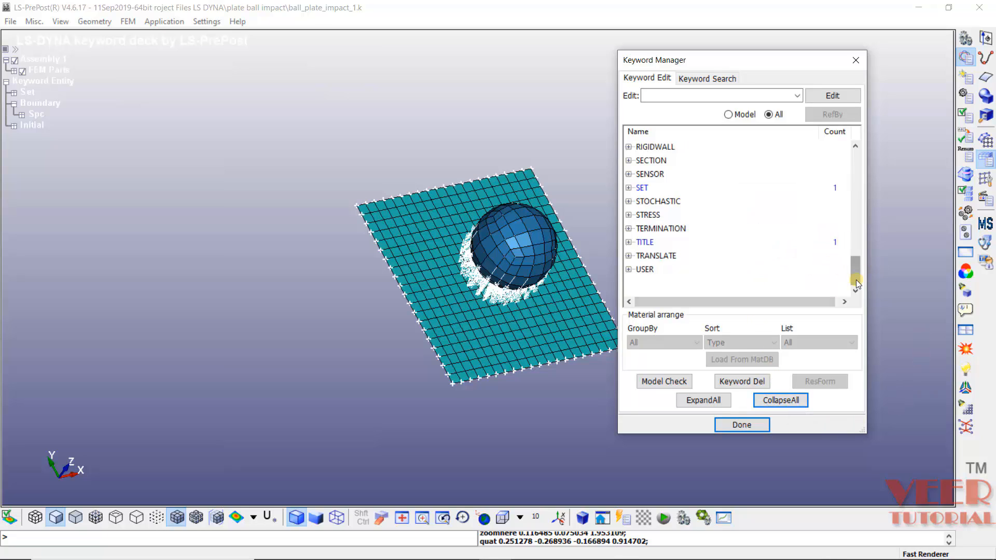
left_click_drag(856, 279, 866, 175)
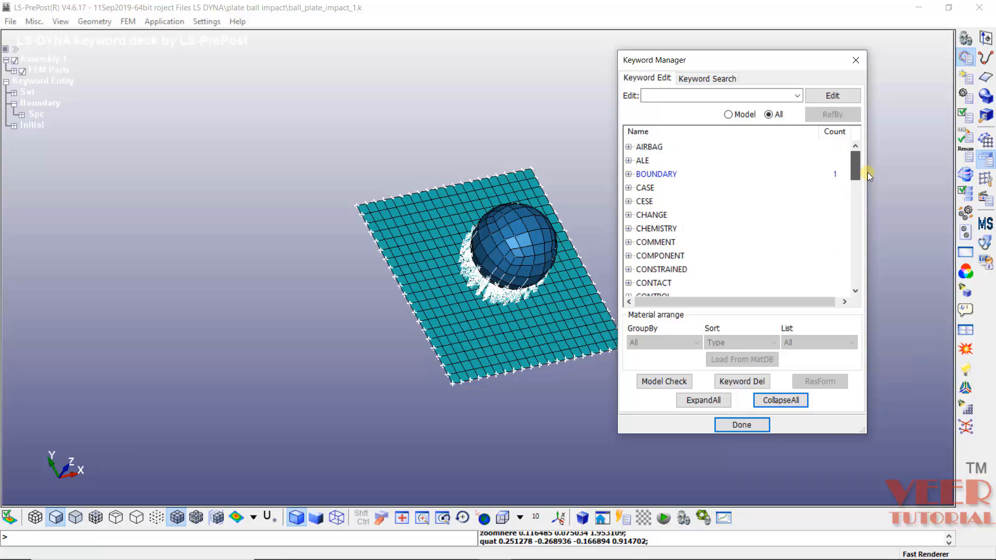
scroll(725, 226, "down", 2)
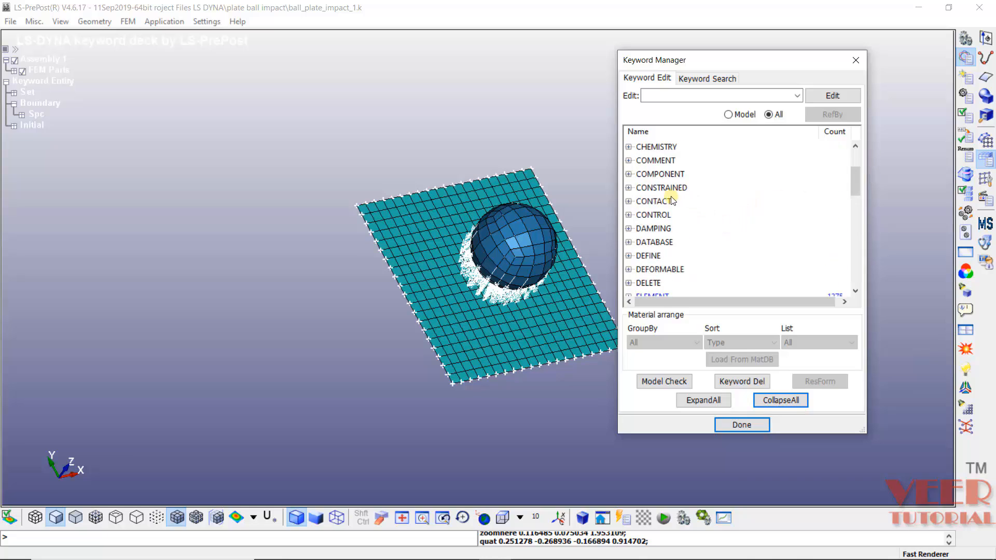
left_click(655, 201)
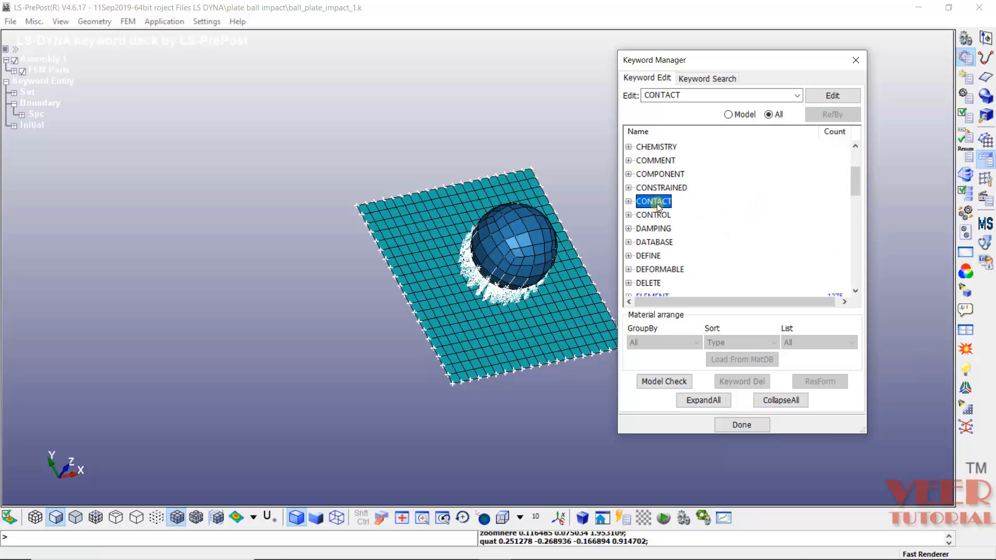
left_click(628, 202)
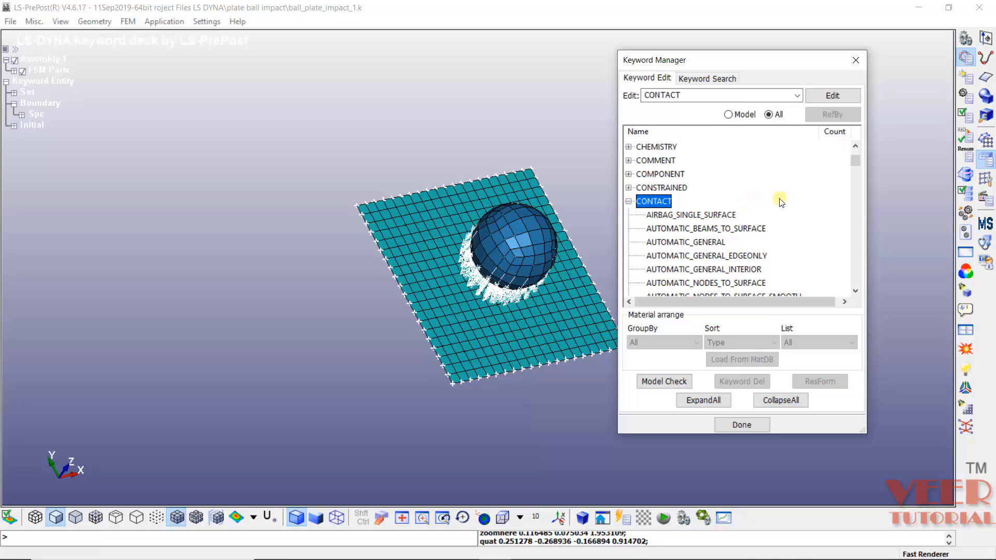
- Open the input form for the contact keyword AUTOMATIC_SURFACE_TO_SURFACE
scroll(744, 255, "down", 3)
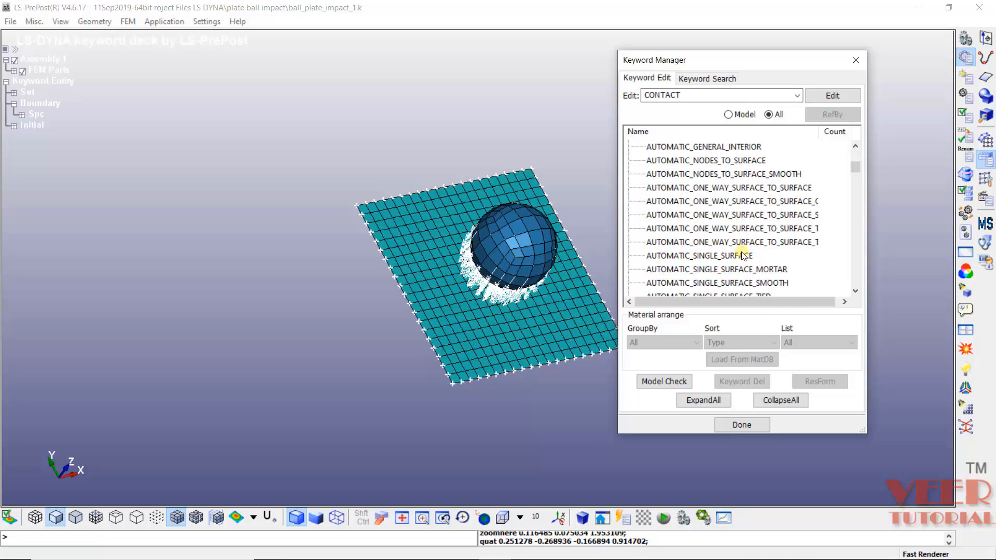
scroll(744, 255, "down", 1)
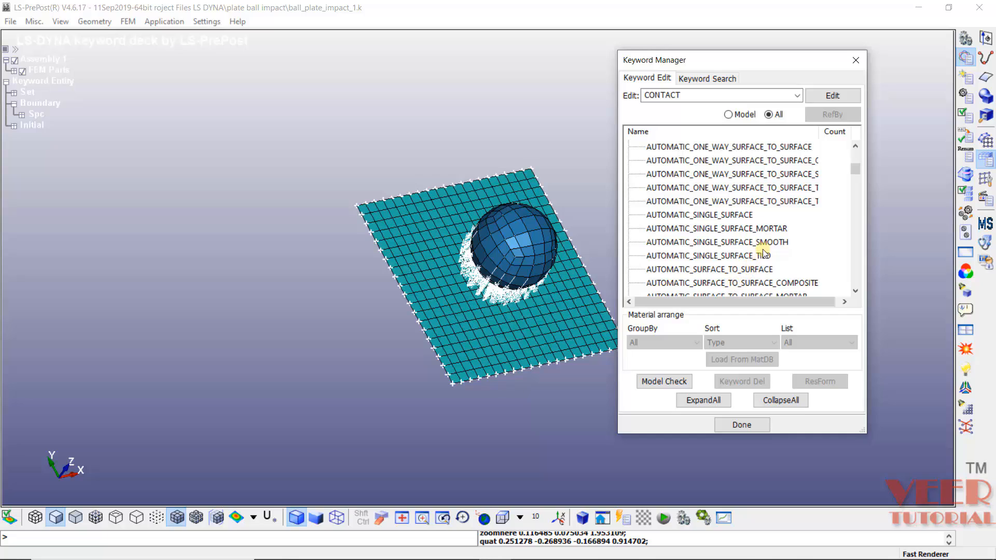
scroll(768, 241, "down", 1)
left_click(681, 230)
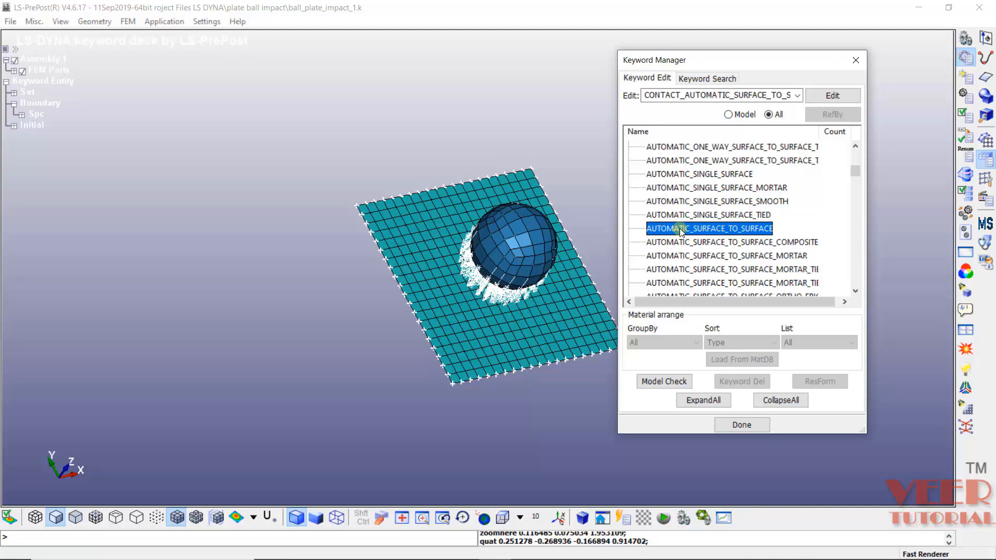
double_click(681, 229)
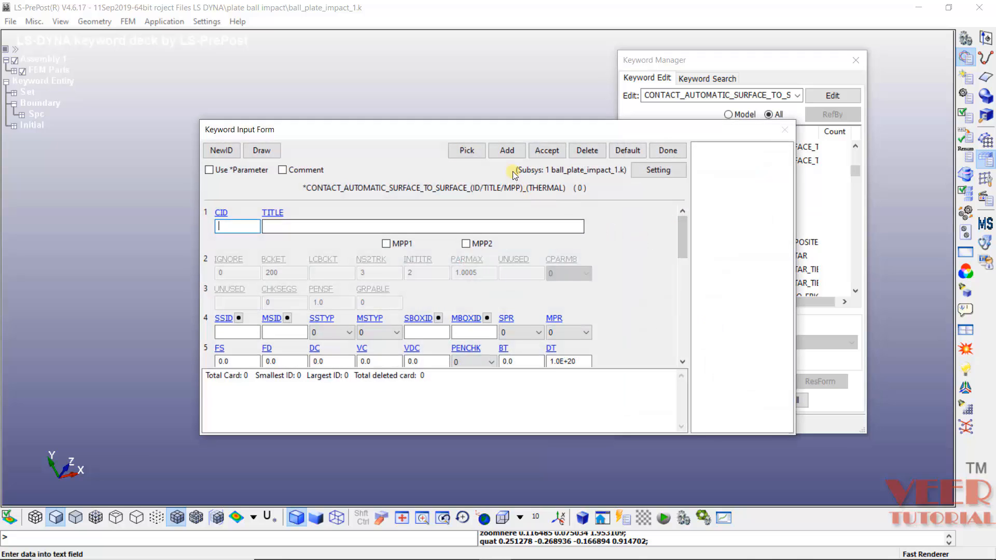
- Start a new contact entry with CID 1 and title it Plate_ball_contact
left_click(507, 151)
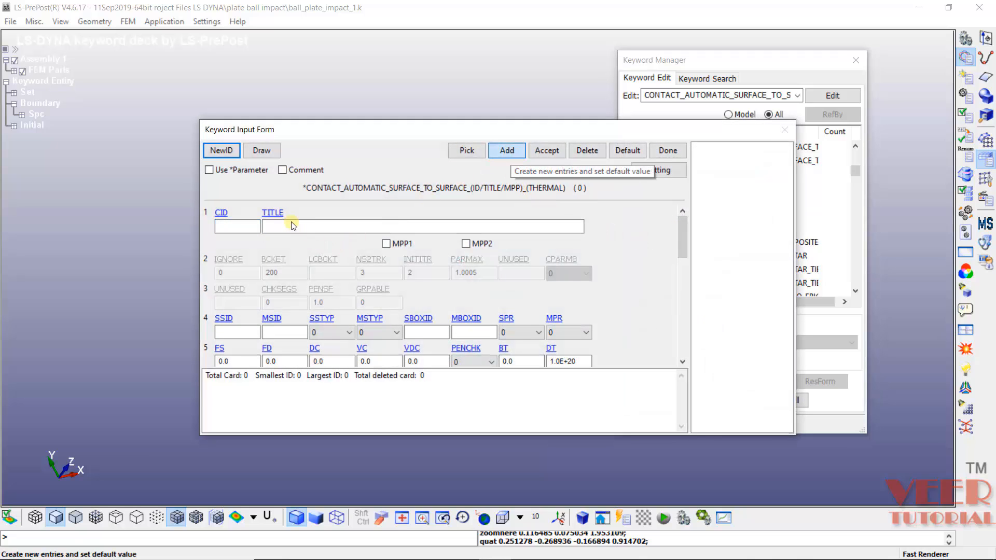
left_click(304, 224)
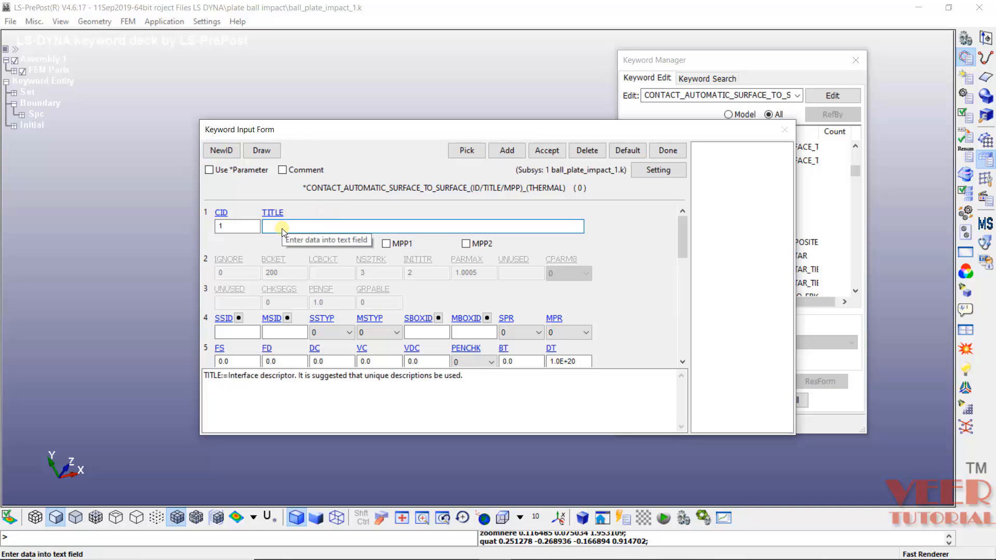
type("Plate ")
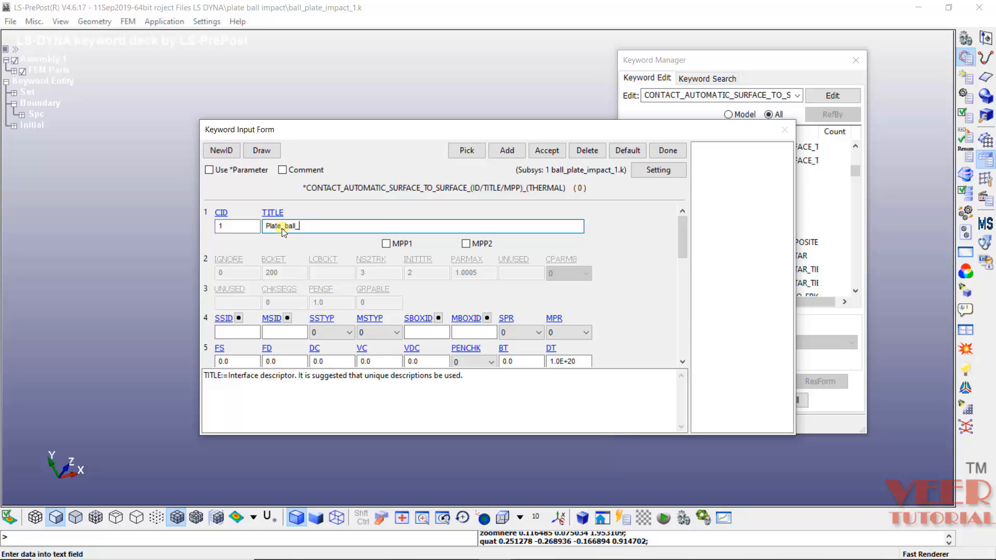
type("ball_conatct")
key("BackSpace")
key("BackSpace")
key("BackSpace")
key("BackSpace")
type("tact")
- Read the field descriptions for the slave SSID and master MSID of the contact
left_click(236, 333)
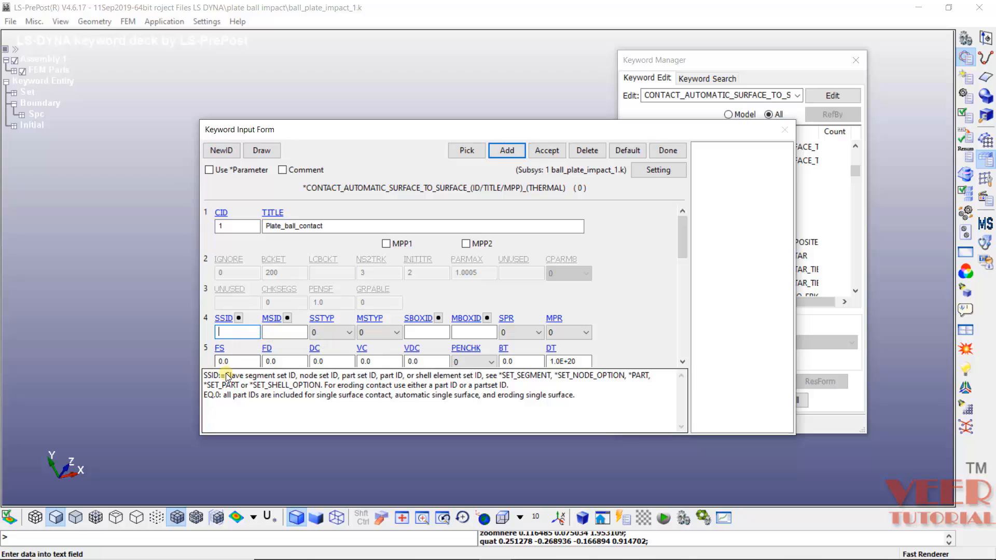
left_click_drag(225, 376, 266, 387)
left_click(284, 331)
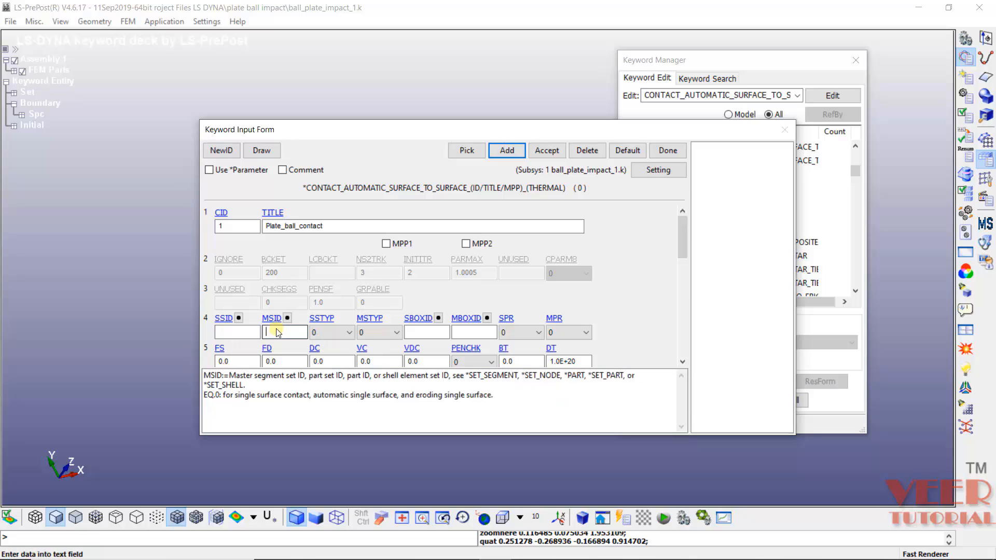
left_click_drag(229, 376, 285, 378)
left_click(297, 397)
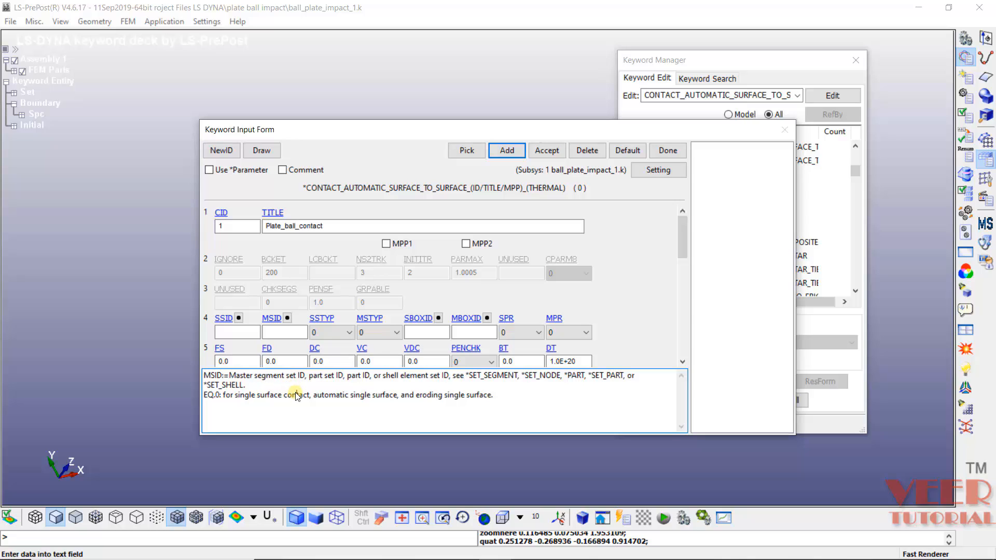
triple_click(236, 377)
left_click(283, 396)
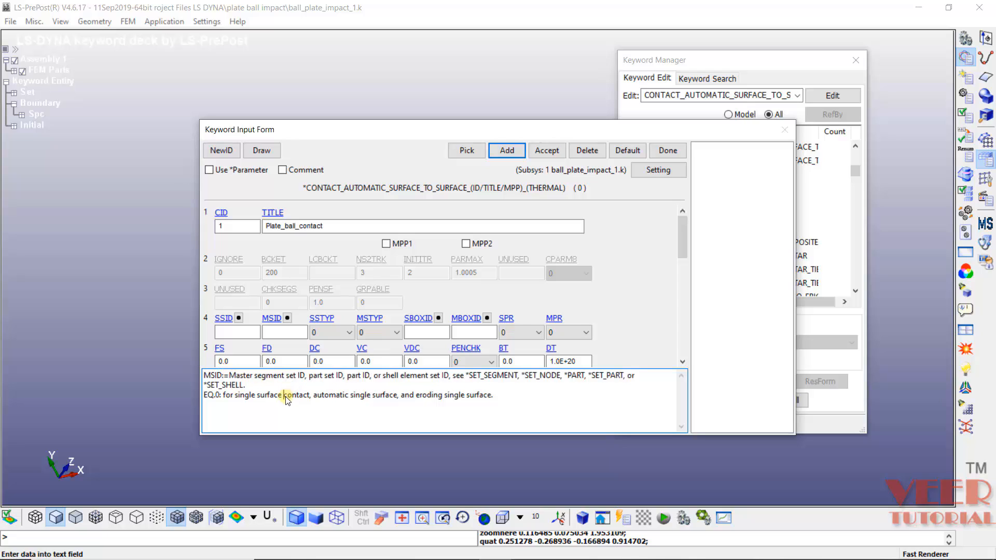
- Review the SSID description again and check for segment sets to link as the slave, without creating a new one
left_click(248, 335)
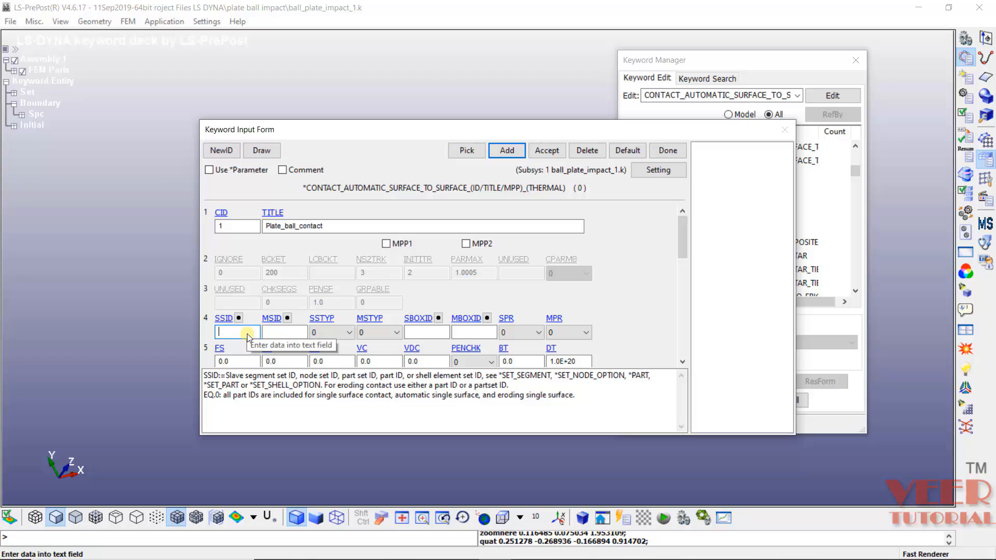
left_click_drag(224, 377, 281, 377)
left_click(270, 388)
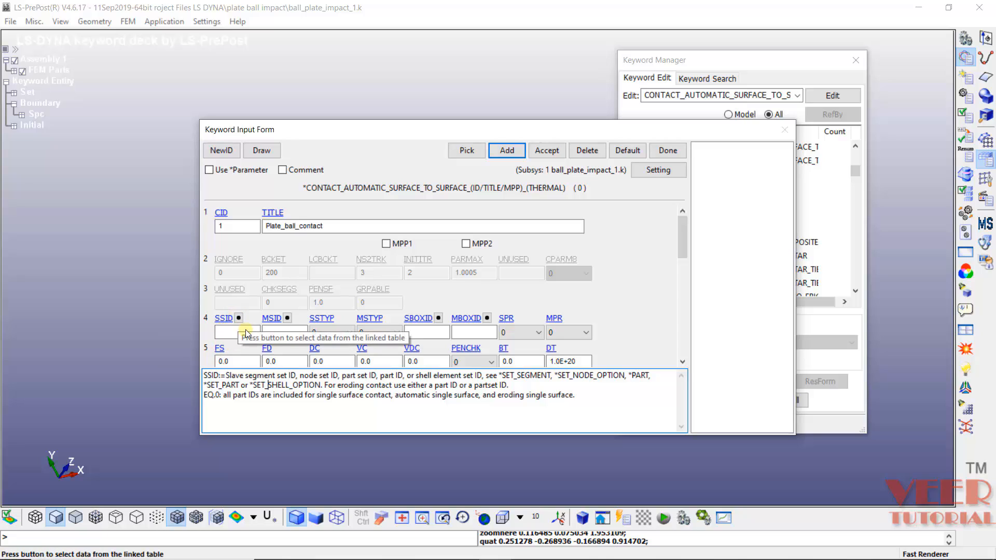
left_click(239, 318)
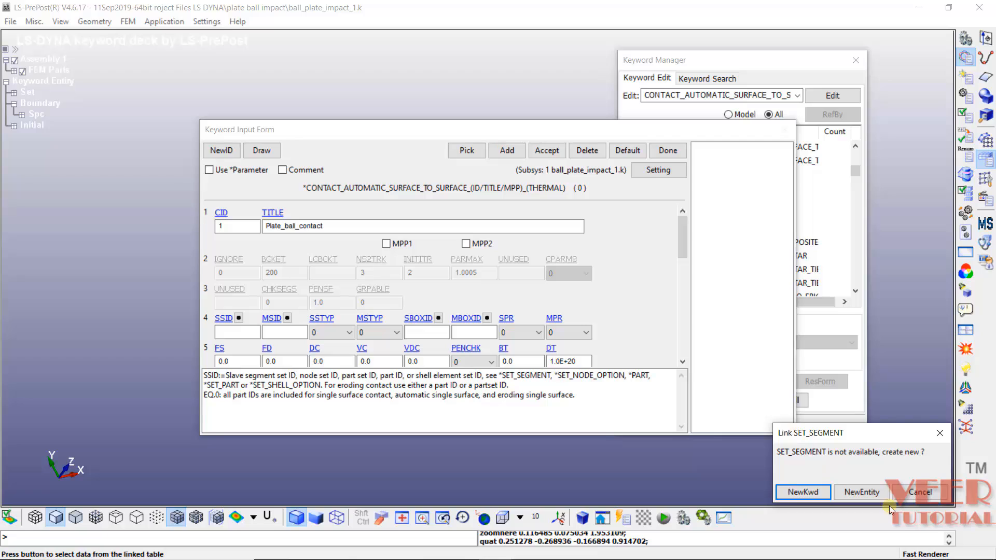
left_click(922, 493)
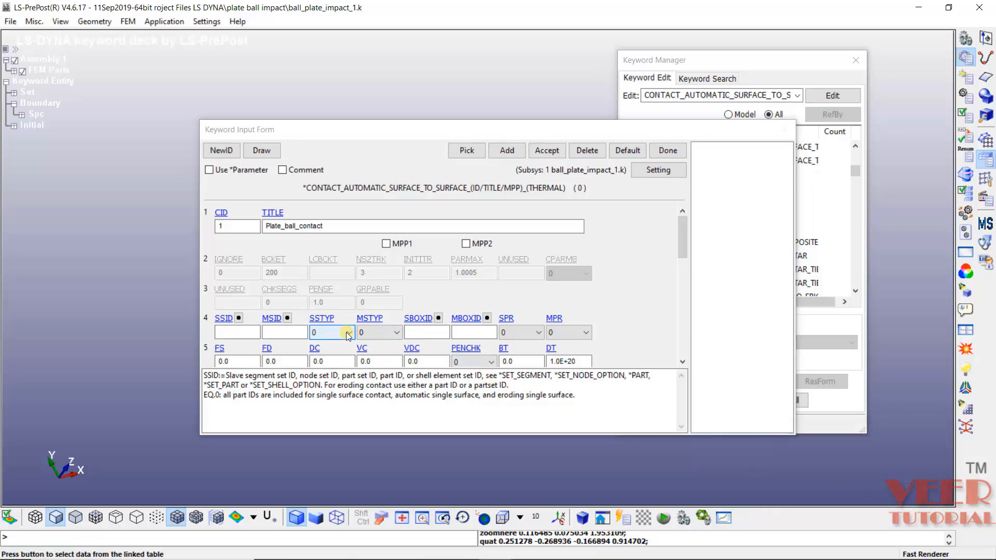
- Check the SSTYP type options and set both SSTYP and MSTYP of the contact to 3 (part ID)
left_click(320, 317)
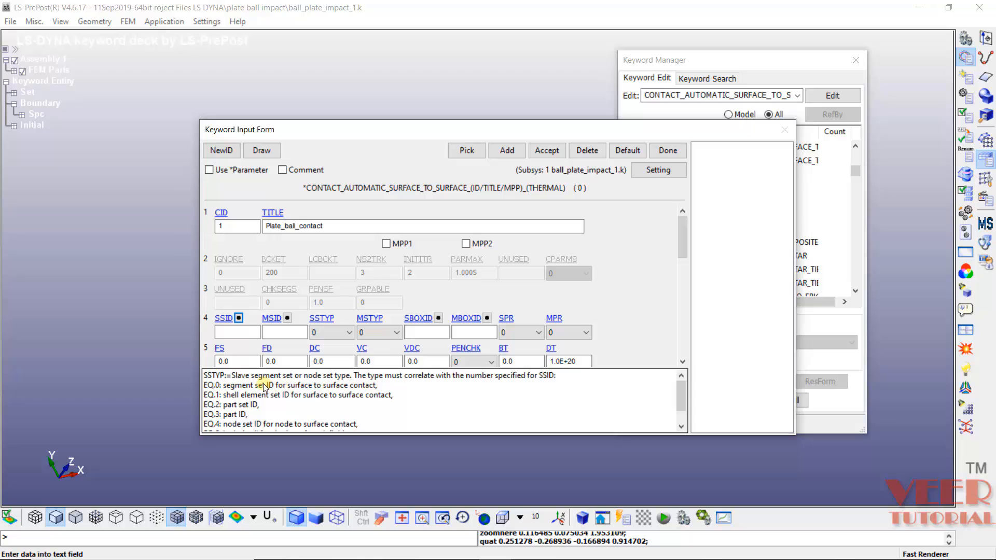
left_click_drag(224, 385, 214, 415)
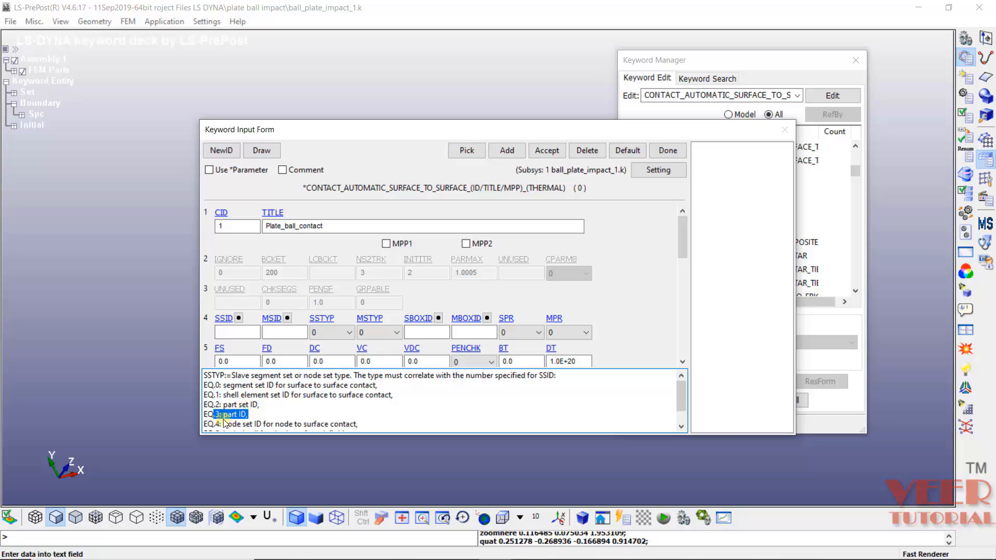
left_click(284, 409)
left_click(332, 330)
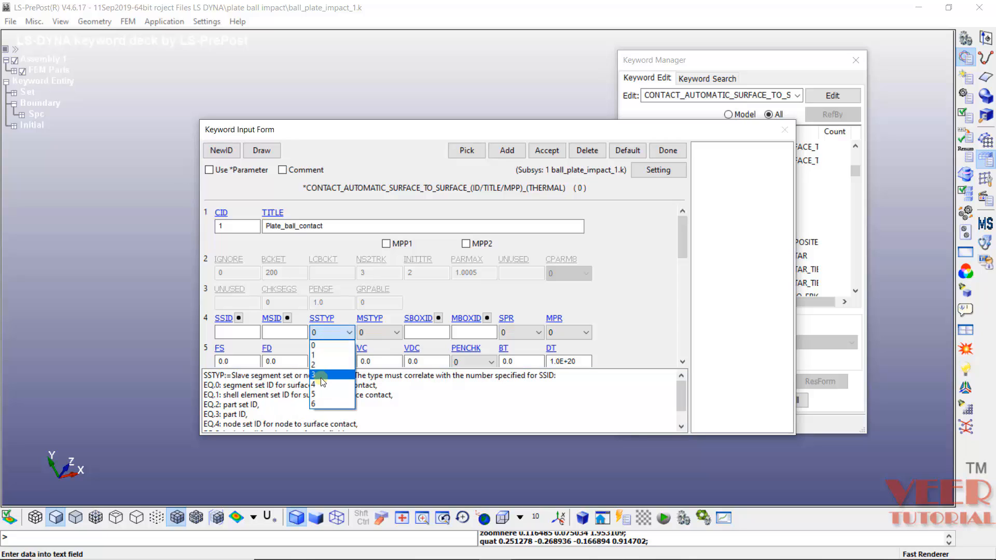
left_click(321, 381)
left_click(379, 332)
left_click(366, 375)
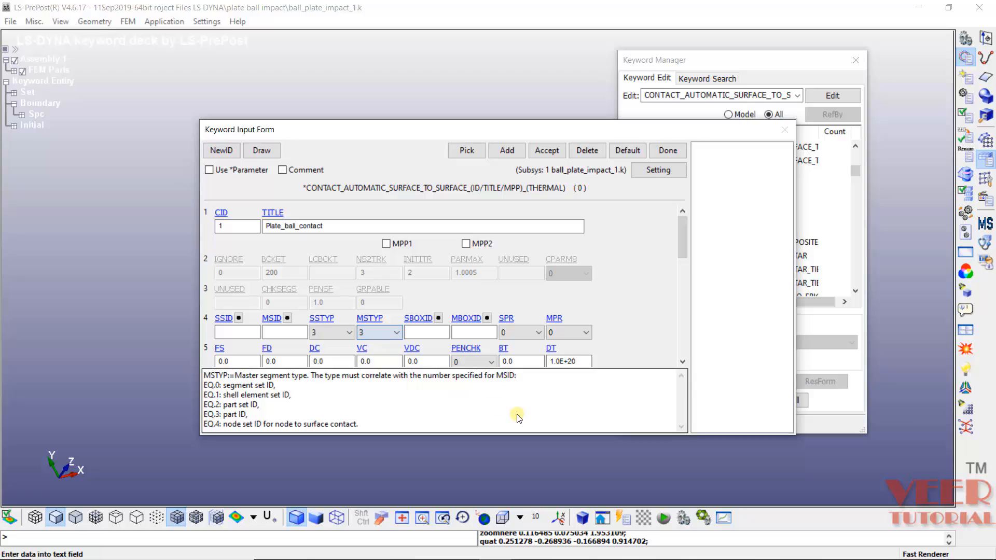
- Link the plate part as slave SSID and the ball part as master MSID, and save the contact entry
left_click(240, 319)
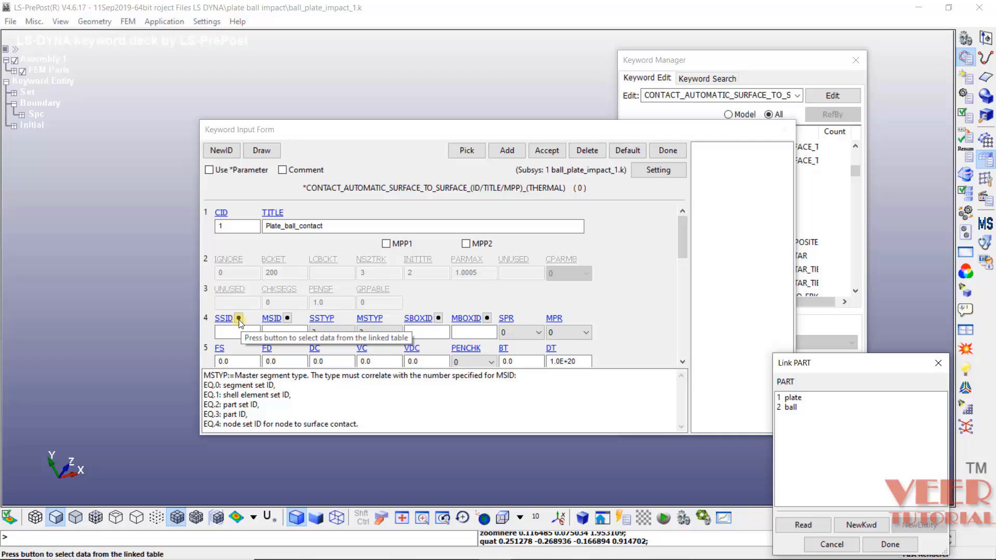
left_click(793, 399)
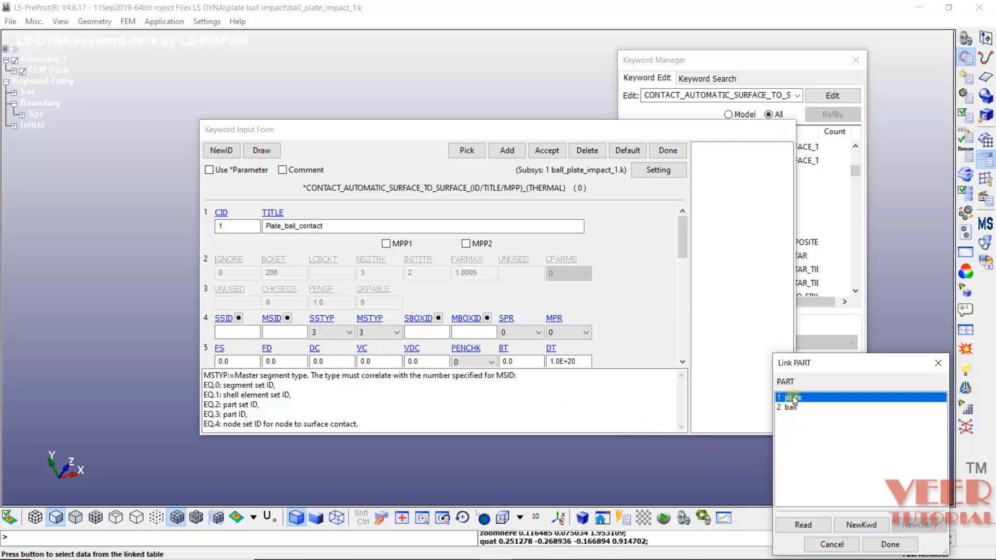
left_click(888, 545)
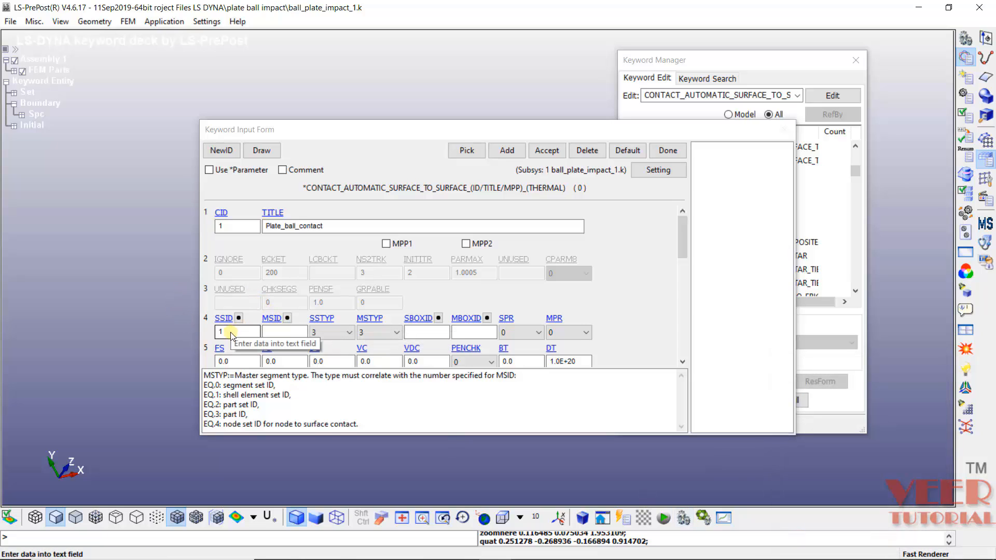
left_click(288, 319)
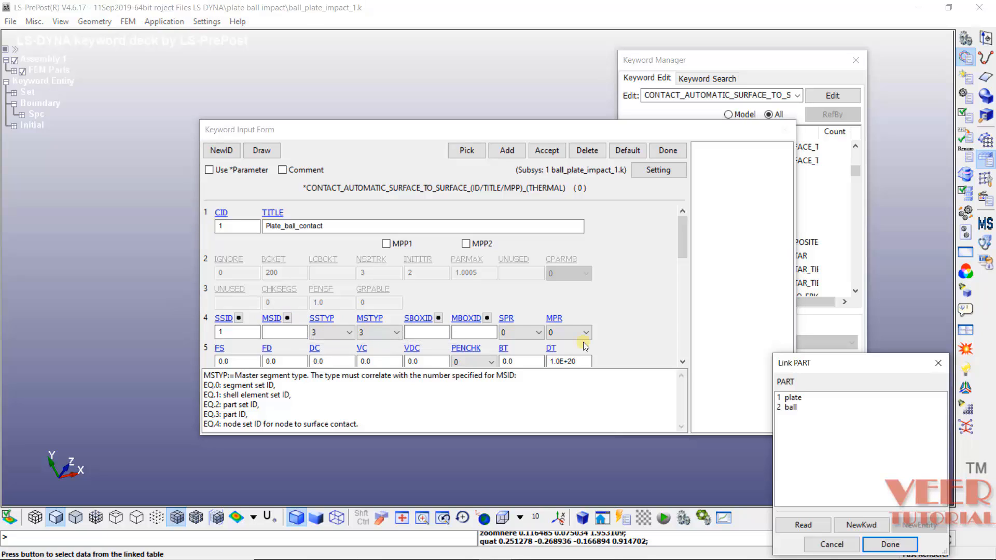
left_click(791, 409)
left_click(891, 544)
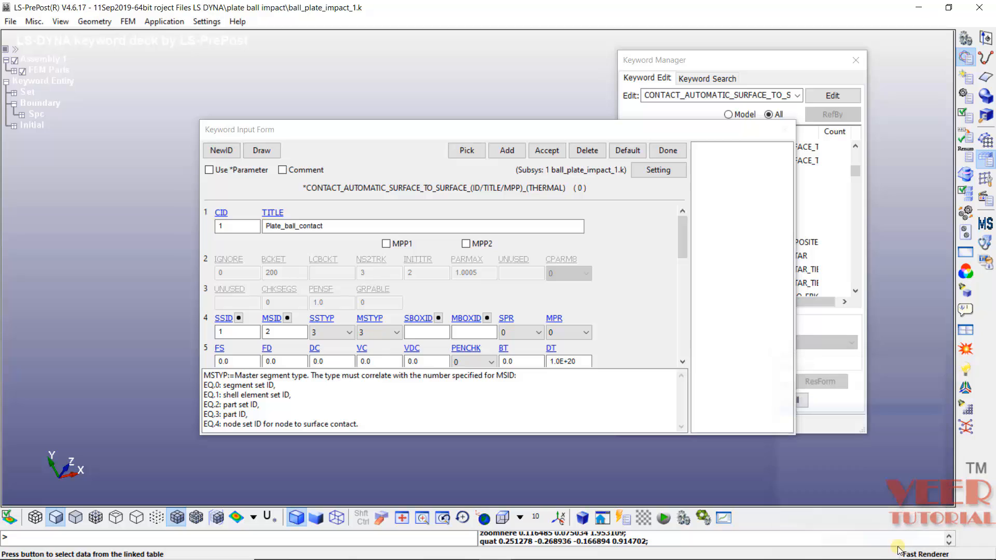
left_click(288, 333)
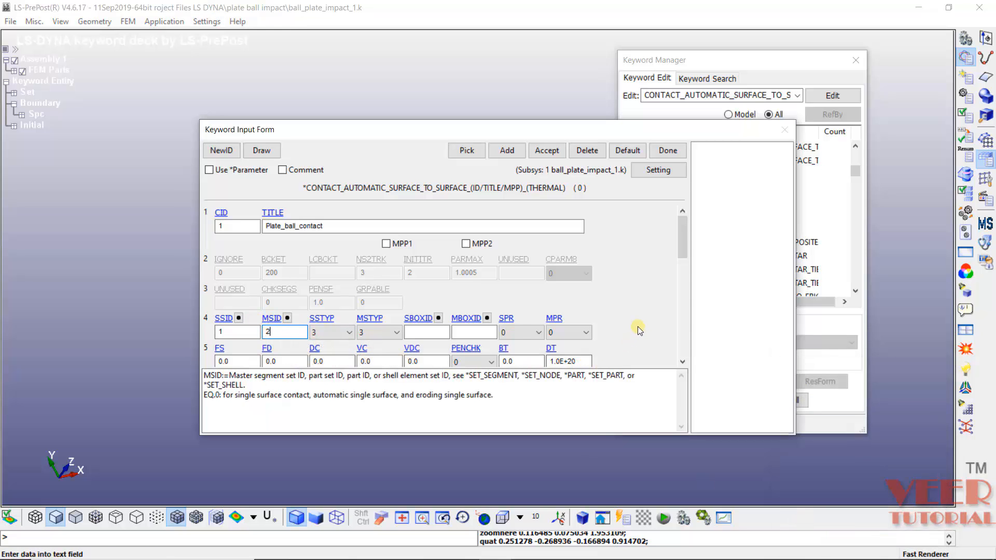
left_click(547, 150)
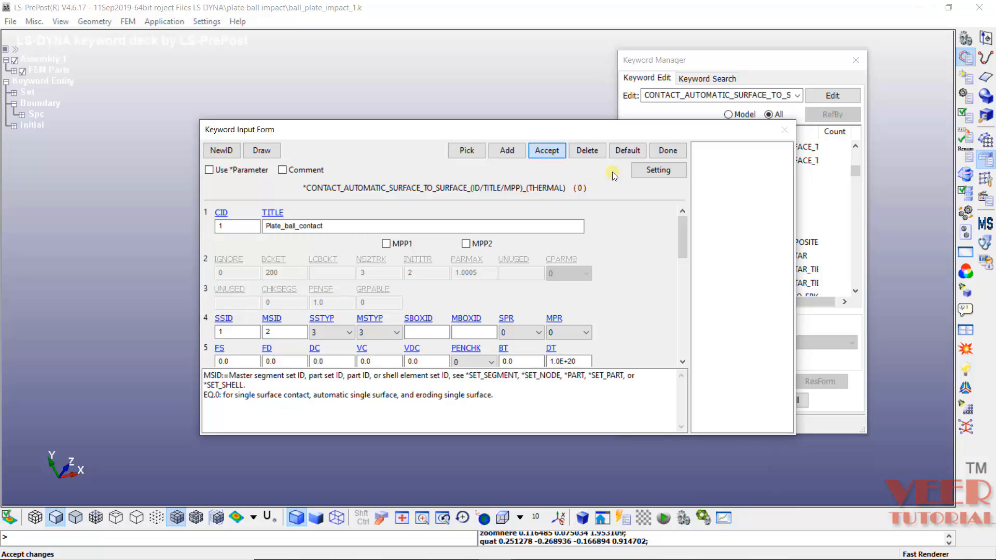
left_click(657, 151)
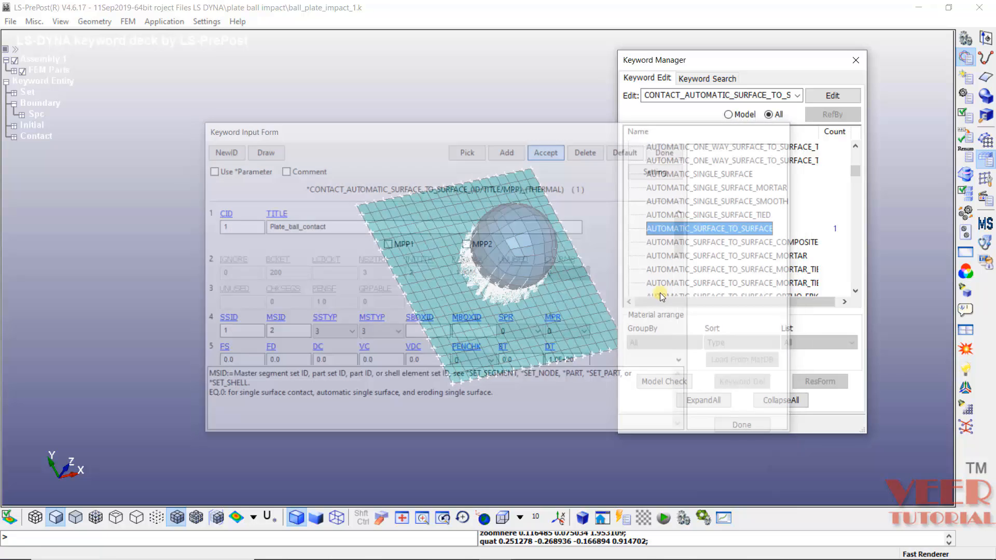
- Reopen the saved AUTOMATIC_SURFACE_TO_SURFACE contact to review its entries, and close the input form and Keyword Manager
left_click(749, 267)
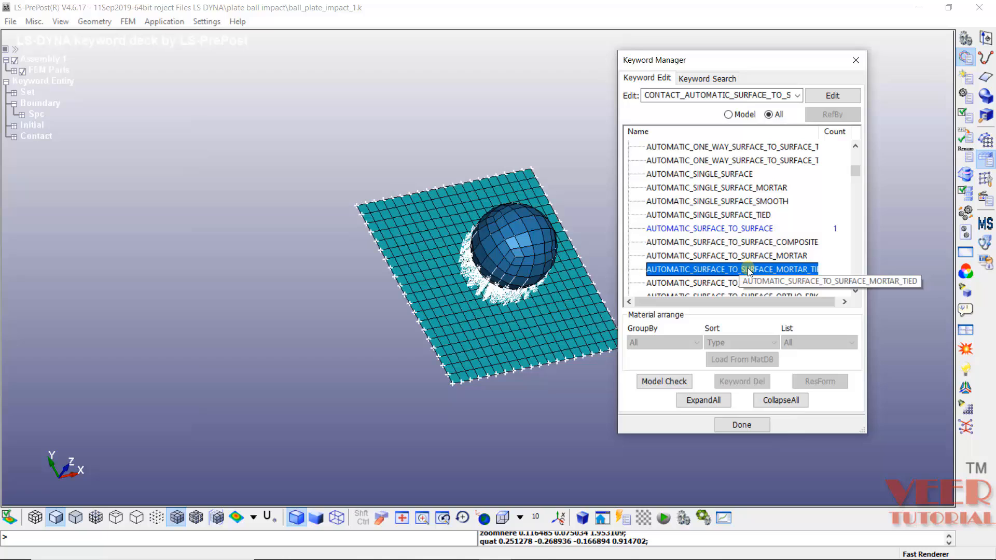
left_click(710, 231)
double_click(710, 231)
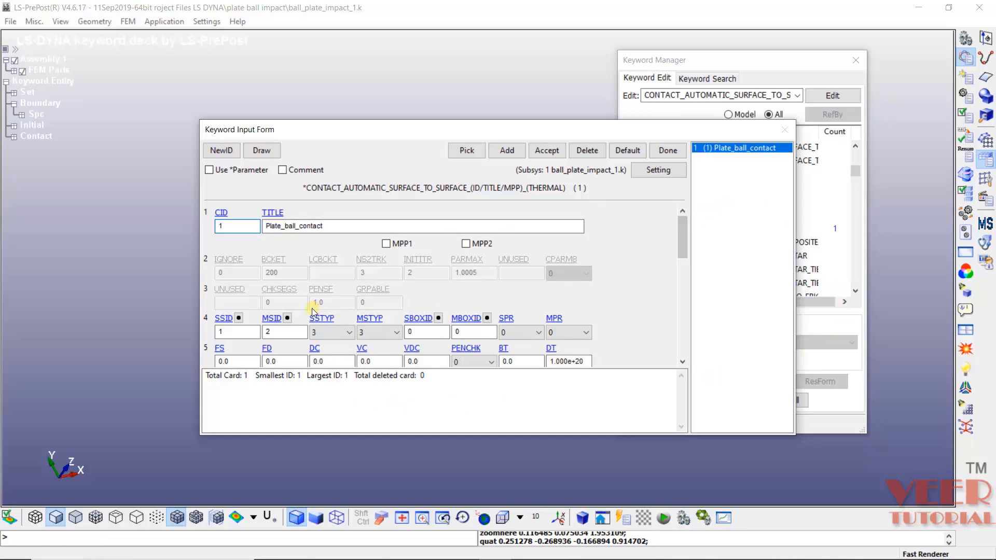
left_click(546, 151)
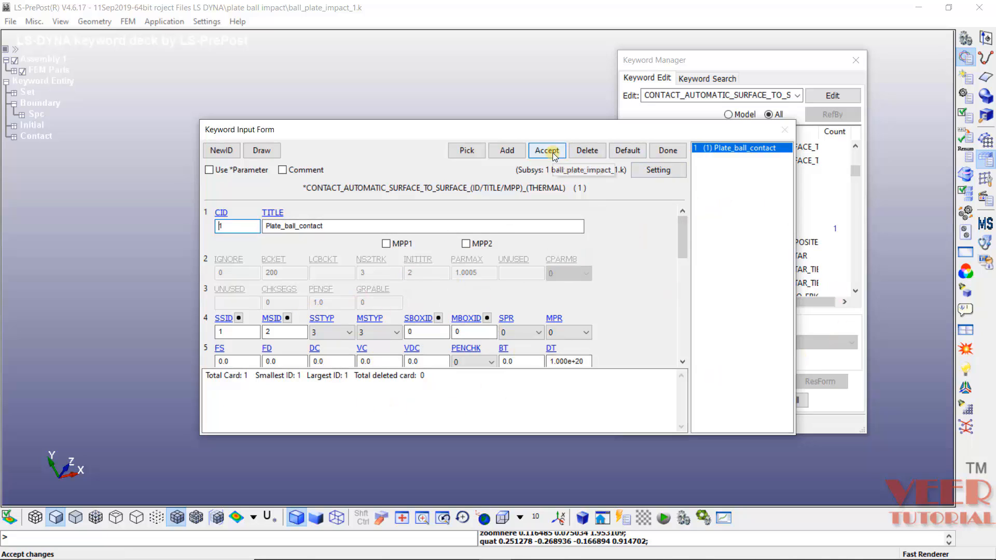
left_click(668, 151)
left_click(742, 425)
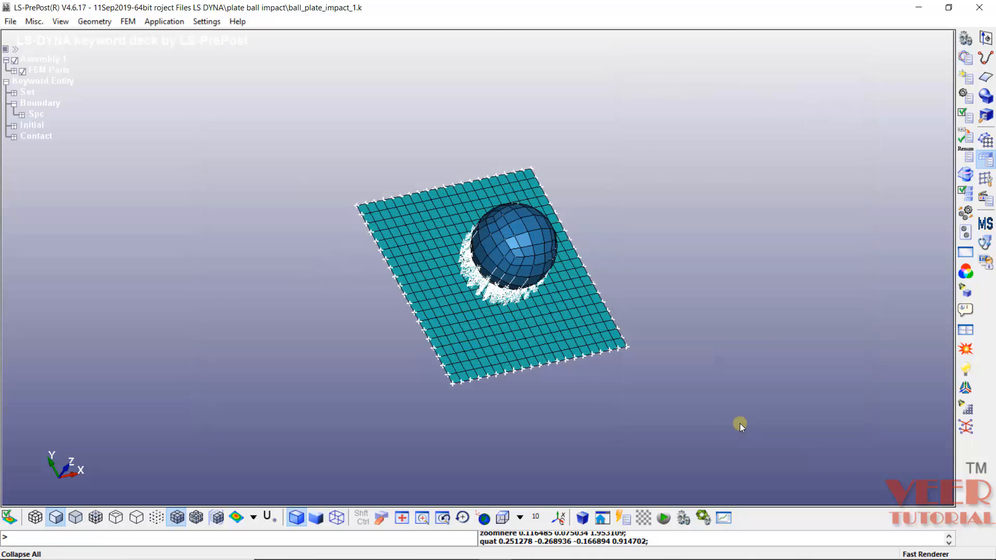
key("alt+Tab")
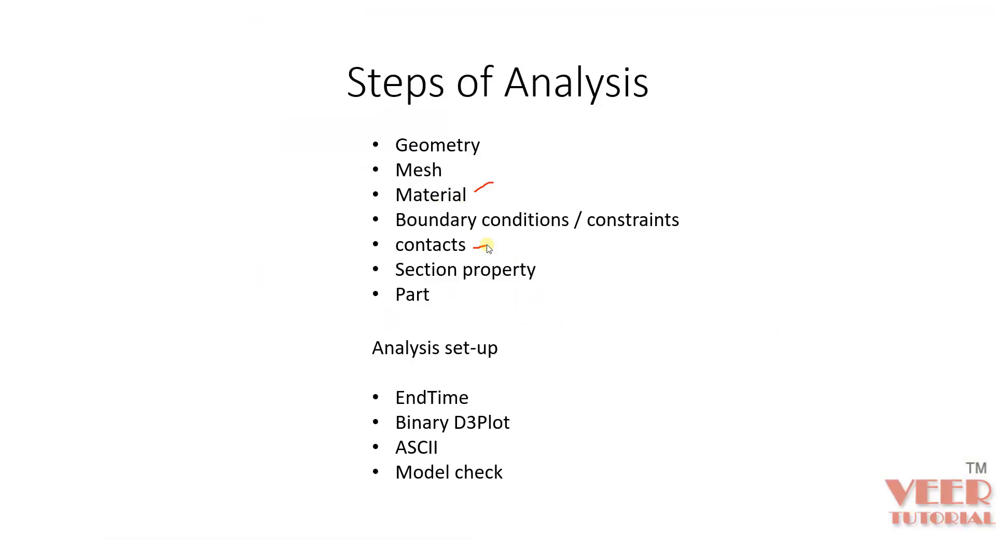
left_click_drag(552, 279, 567, 268)
left_click_drag(460, 301, 489, 294)
mouse_move(581, 267)
left_mouse_down()
mouse_move(592, 271)
mouse_move(577, 308)
left_mouse_up()
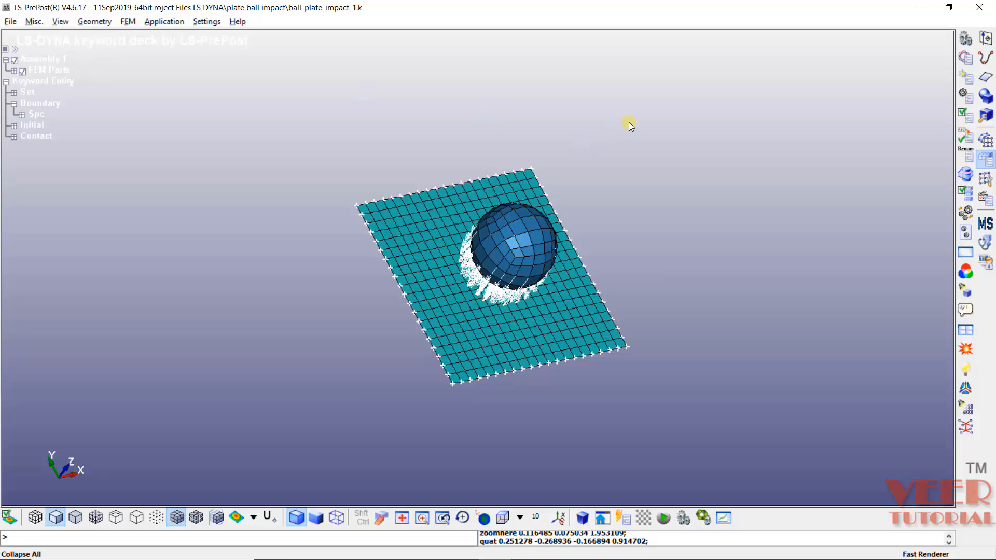
- Reopen the Keyword Manager, collapse the keyword tree and open the input form for the SHELL keyword under SECTION
left_click(966, 58)
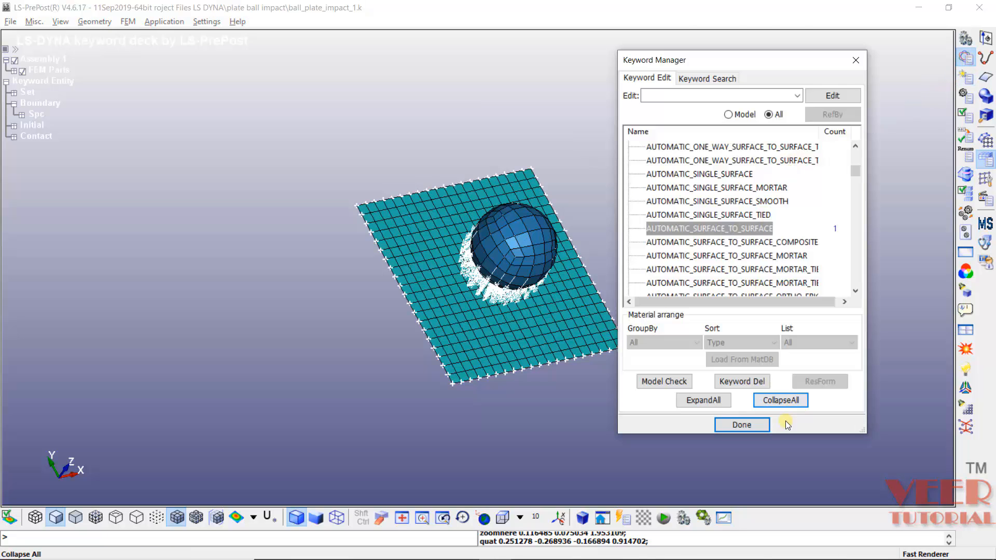
left_click(781, 400)
scroll(662, 223, "up", 5)
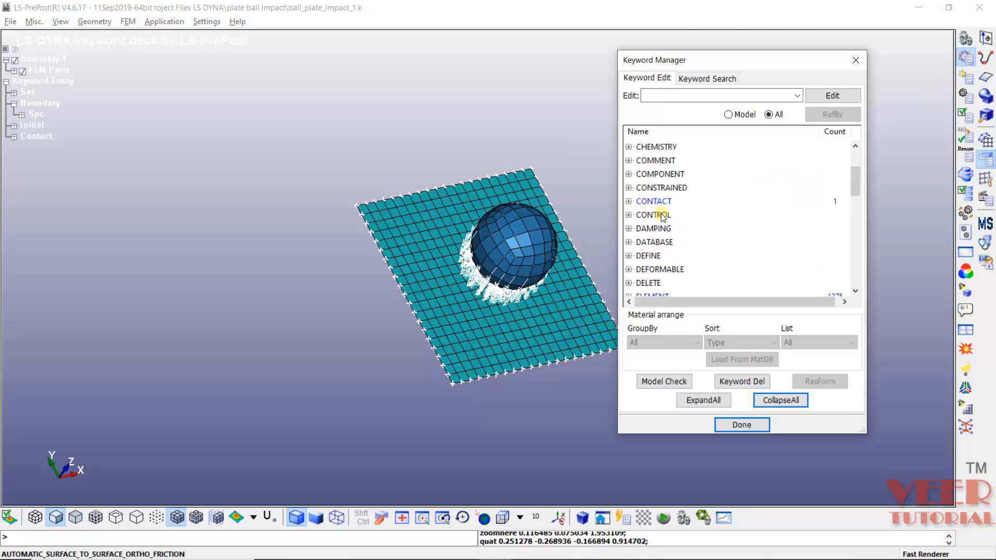
scroll(663, 218, "down", 12)
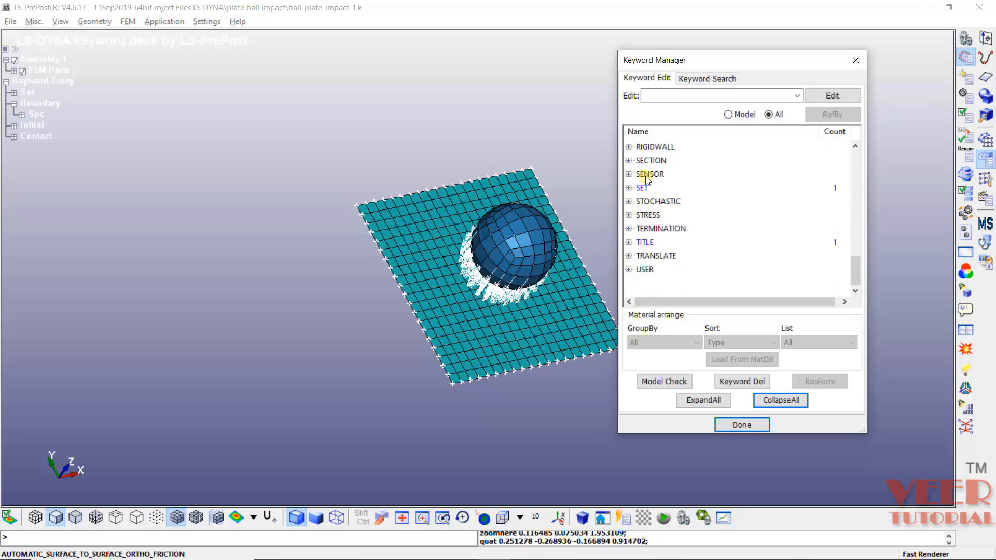
scroll(646, 179, "up", 2)
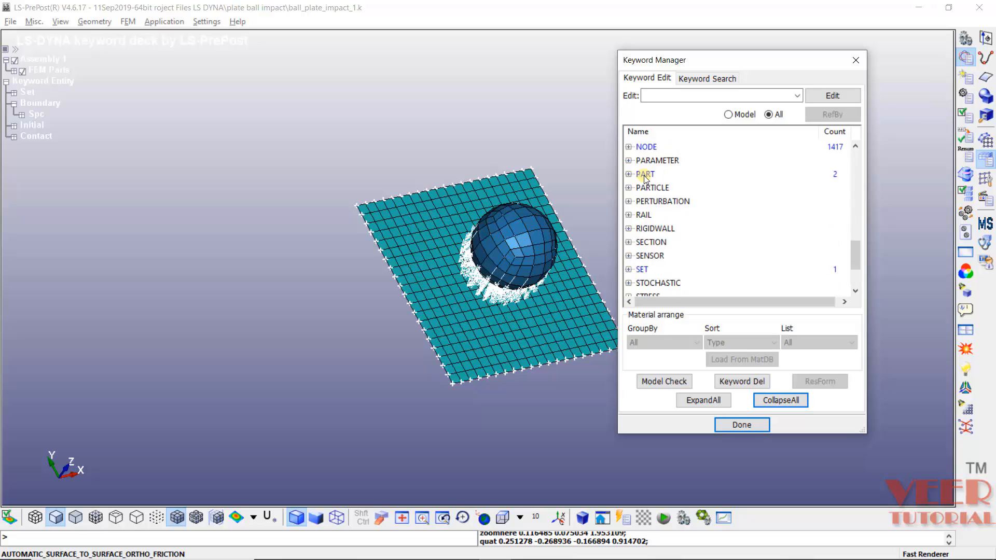
left_click(629, 243)
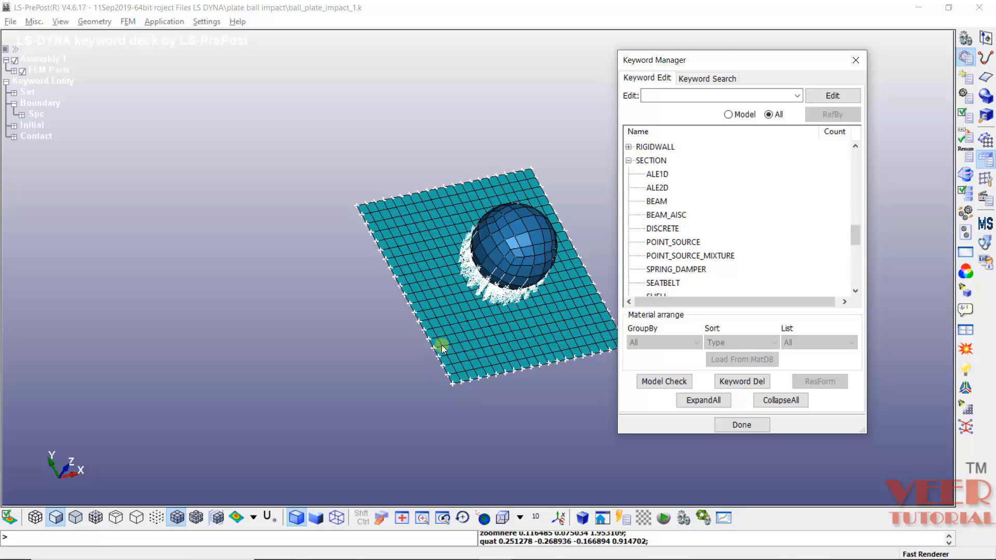
scroll(675, 254, "down", 2)
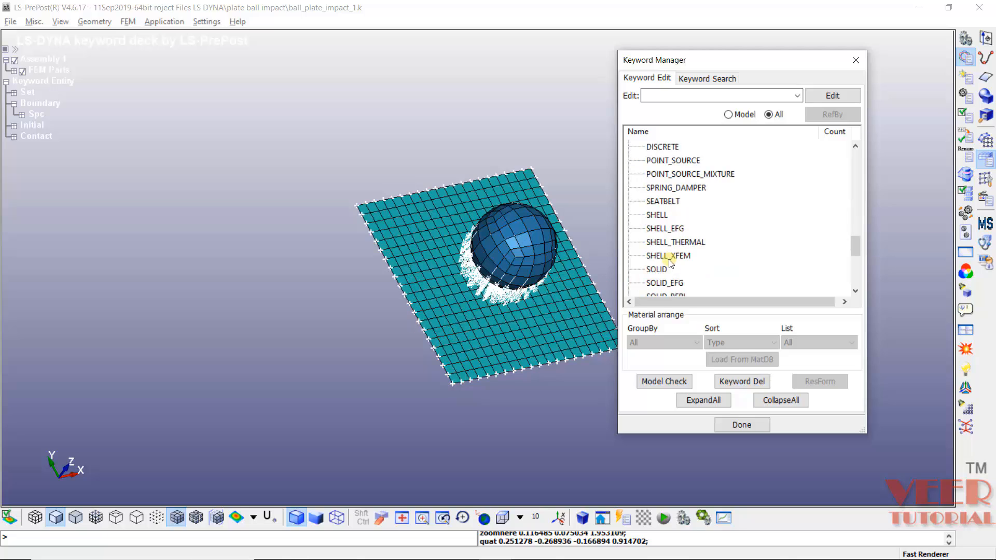
left_click(658, 216)
double_click(658, 216)
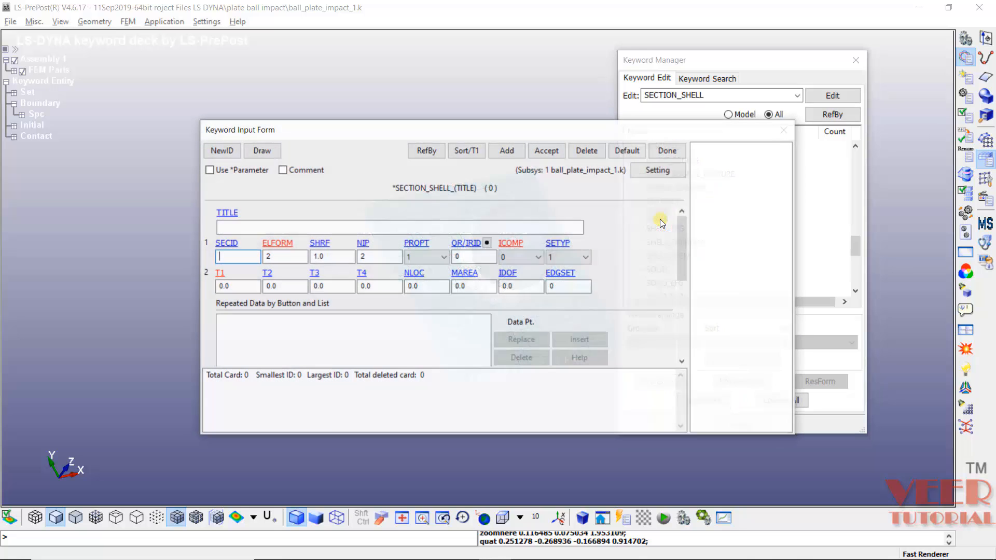
- Start a new shell section entry with SECID 1 and make its title ready for entry
left_click(501, 149)
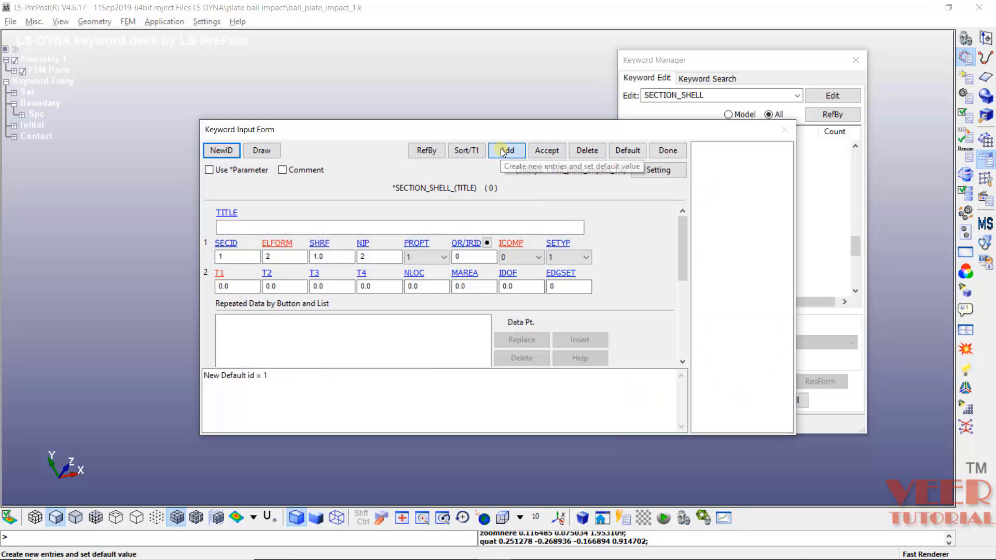
left_click(283, 230)
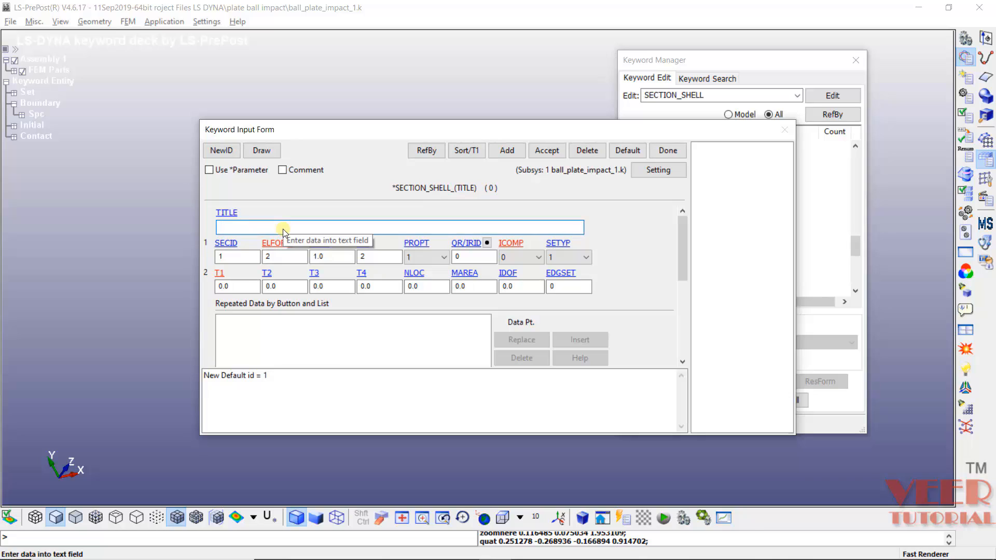
- Title the shell section plate_shell and set its T1 thickness to 0.005
type("plate_shell")
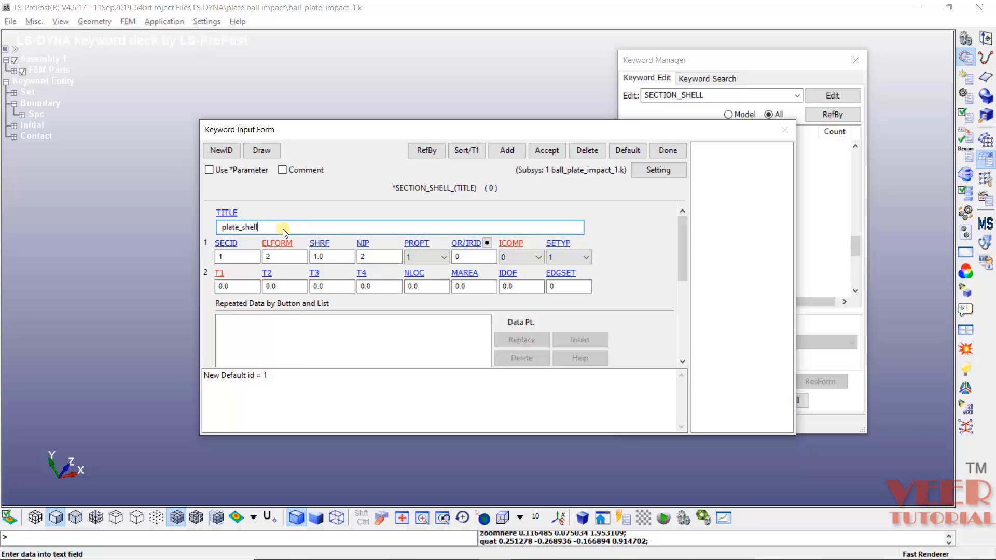
left_click(264, 285)
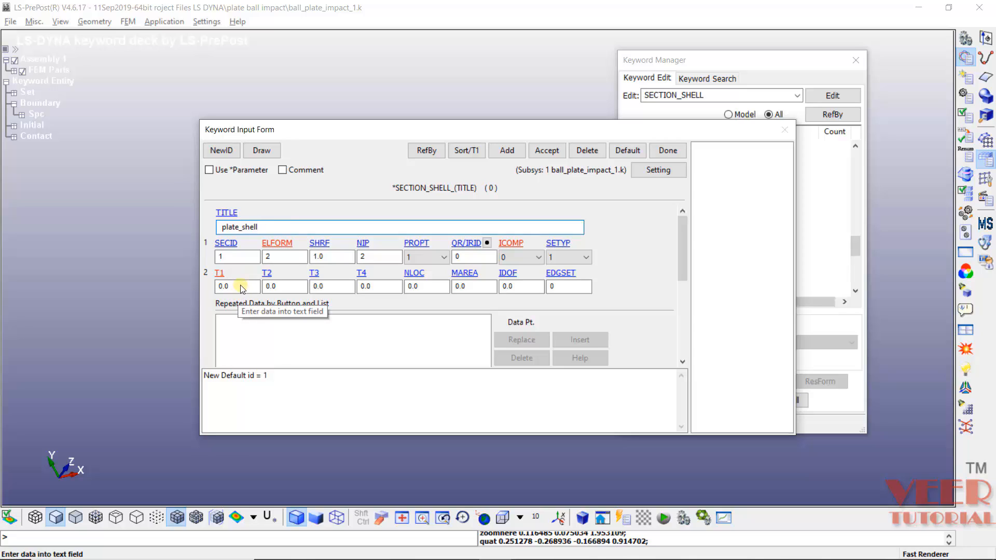
left_click(240, 288)
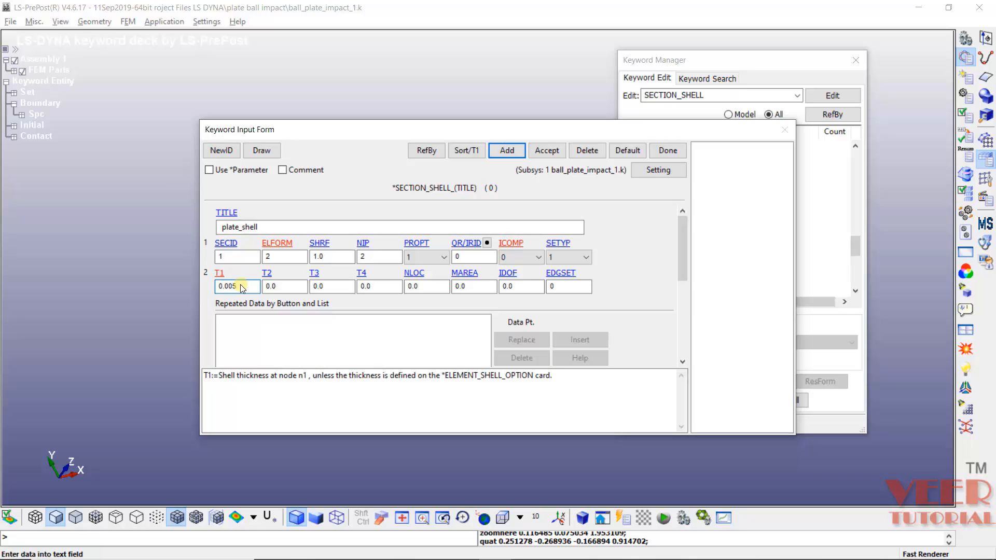
type("05")
key("Return")
- Examine the input form's descriptions of the ELFORM element formulation and NIP integration point parameters
left_click(278, 244)
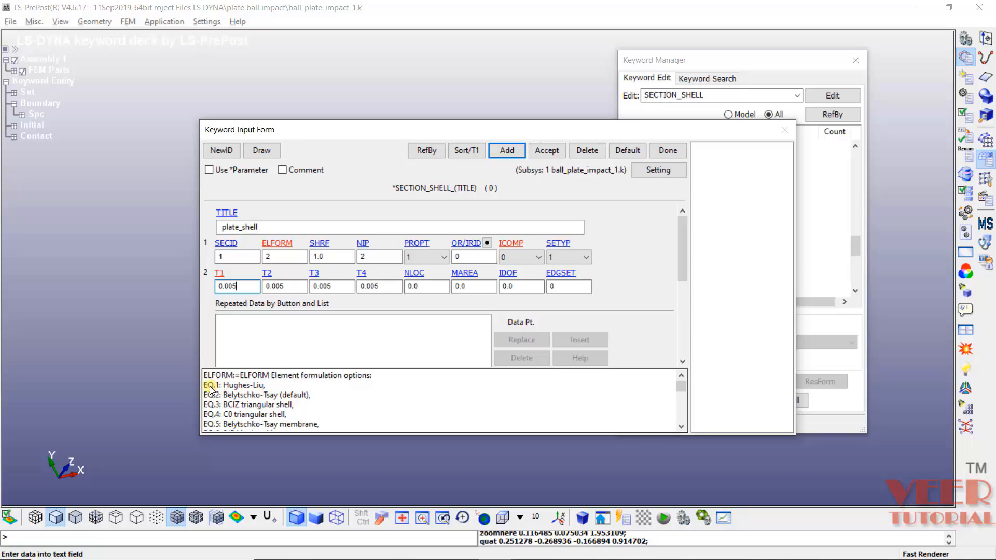
left_click_drag(204, 387, 227, 413)
left_click(359, 401)
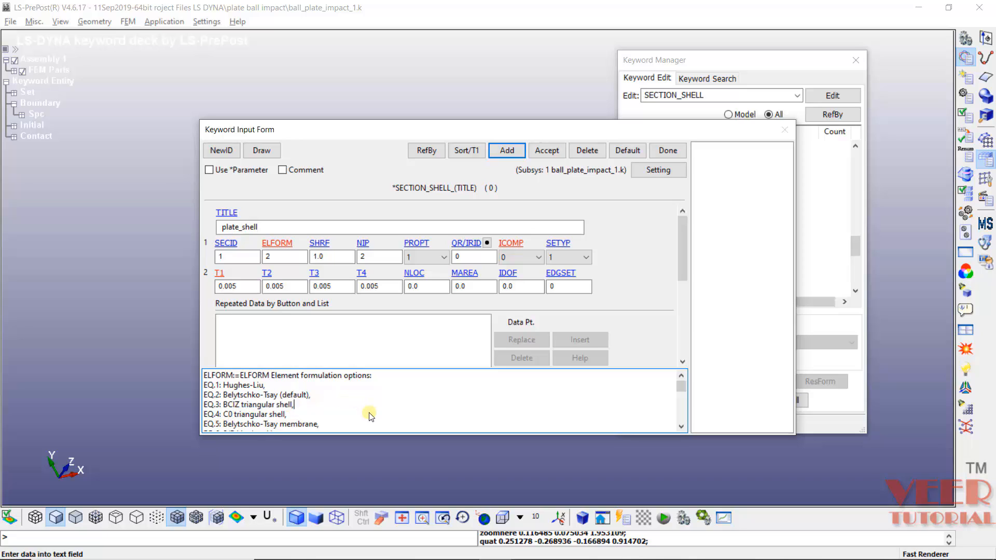
left_click(377, 258)
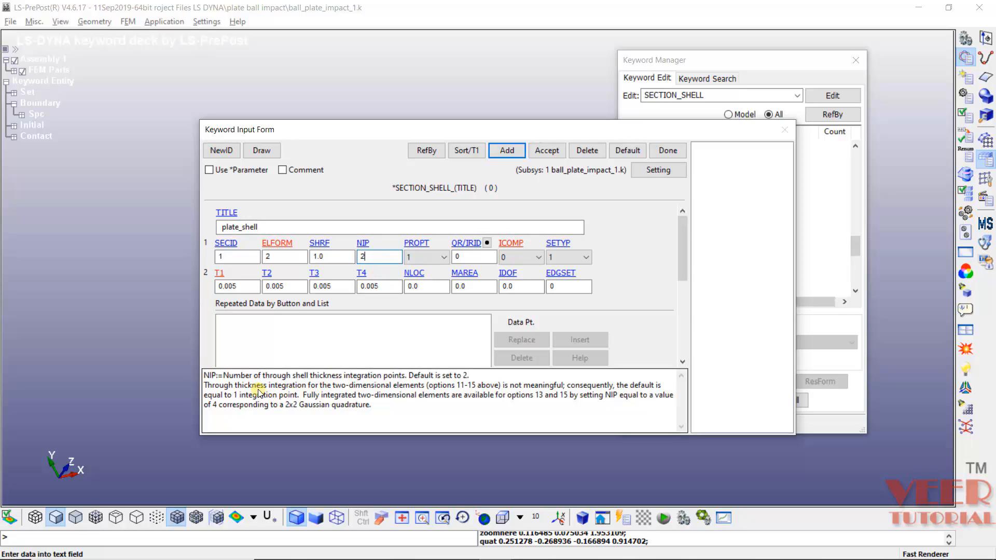
double_click(217, 377)
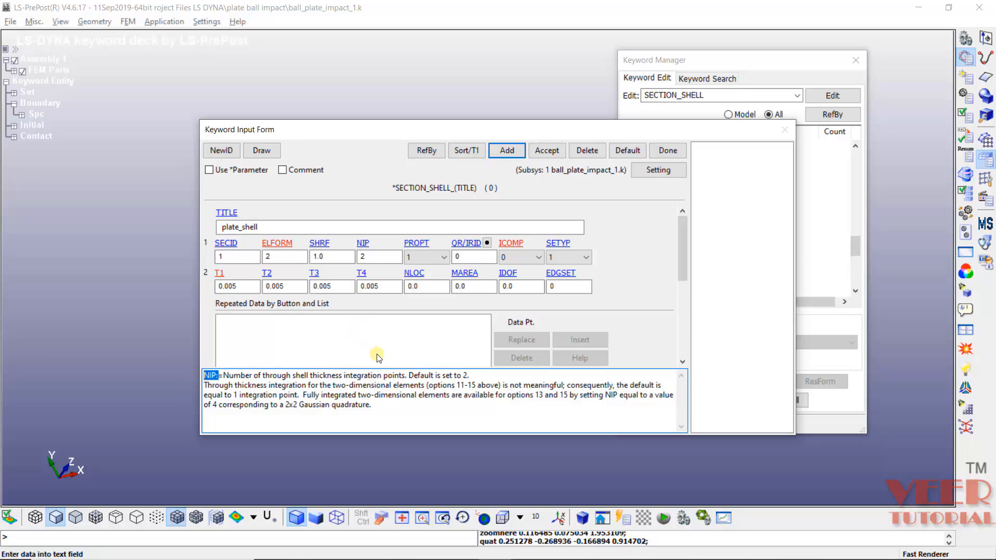
left_click(279, 243)
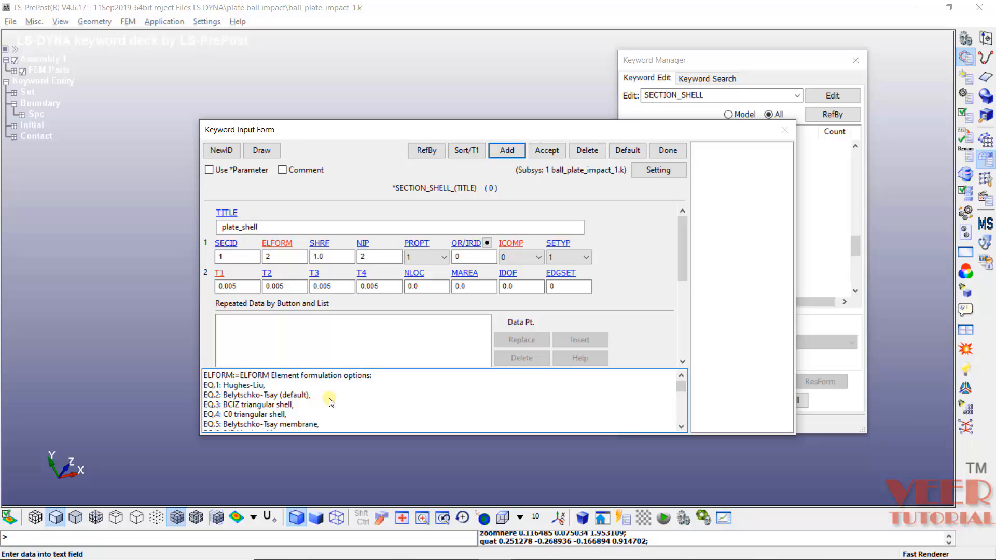
left_click_drag(311, 396, 283, 399)
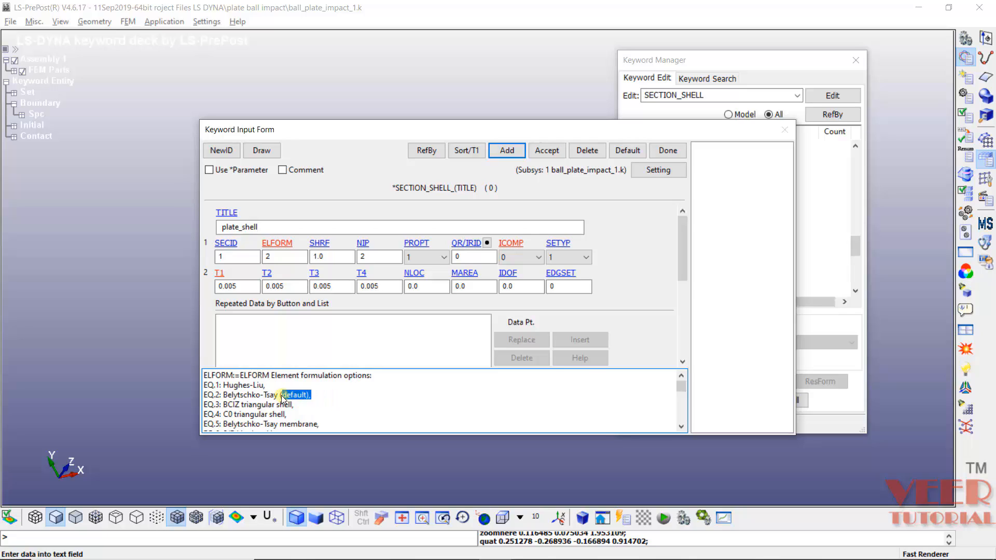
left_click(225, 398)
left_click_drag(224, 395, 263, 397)
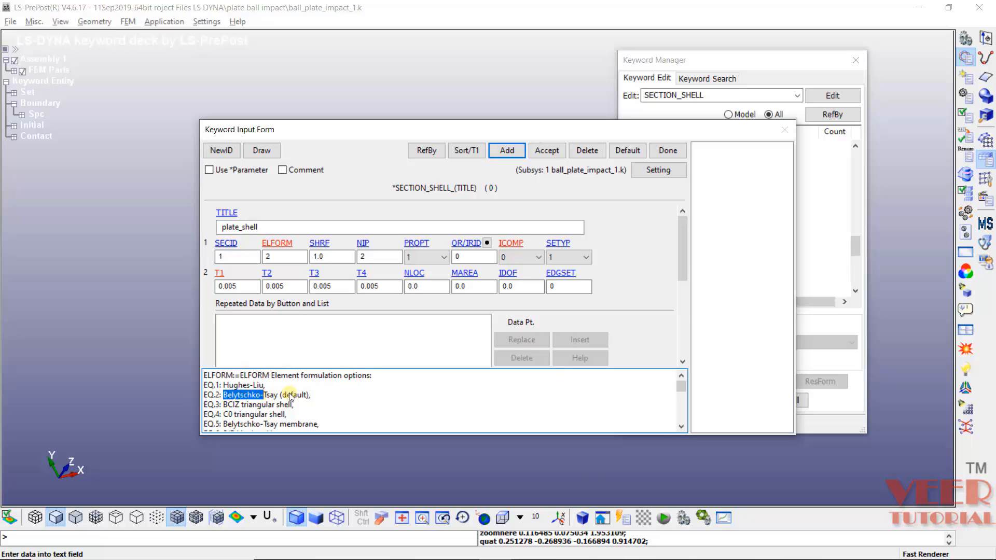
left_click(442, 398)
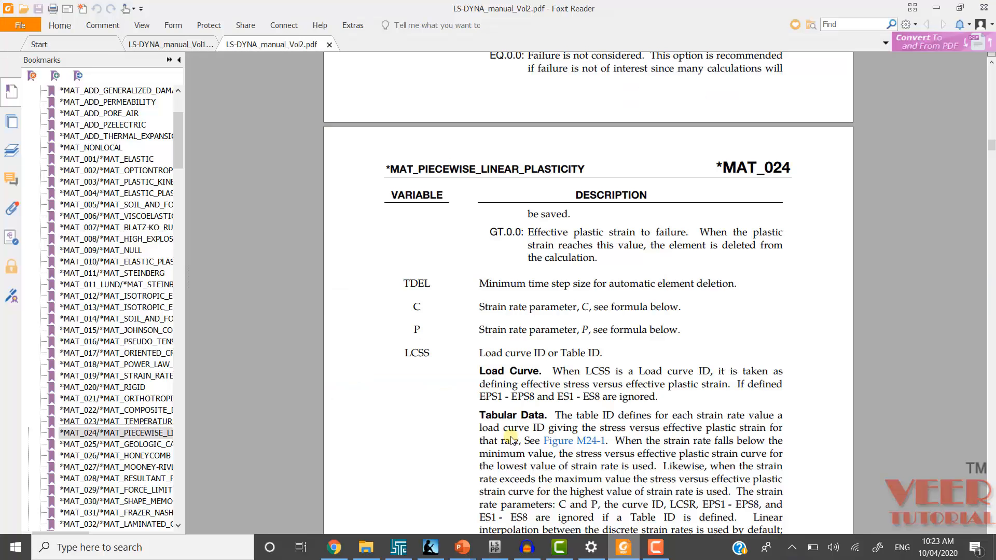
- In Foxit Reader, find the ELFORM description in the *SECTION_SHELL chapter of LS-DYNA_manual_Vol1.pdf
left_click(171, 45)
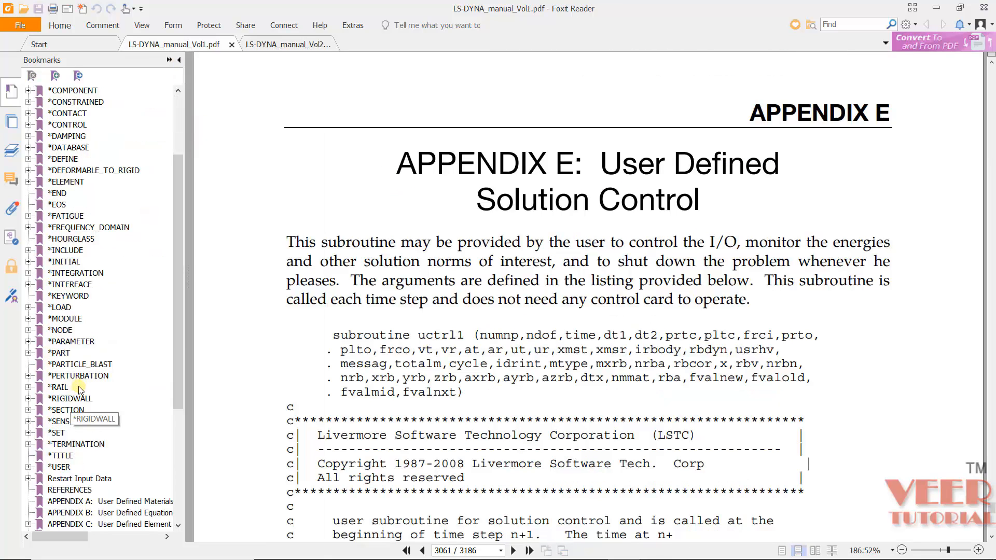
left_click(28, 410)
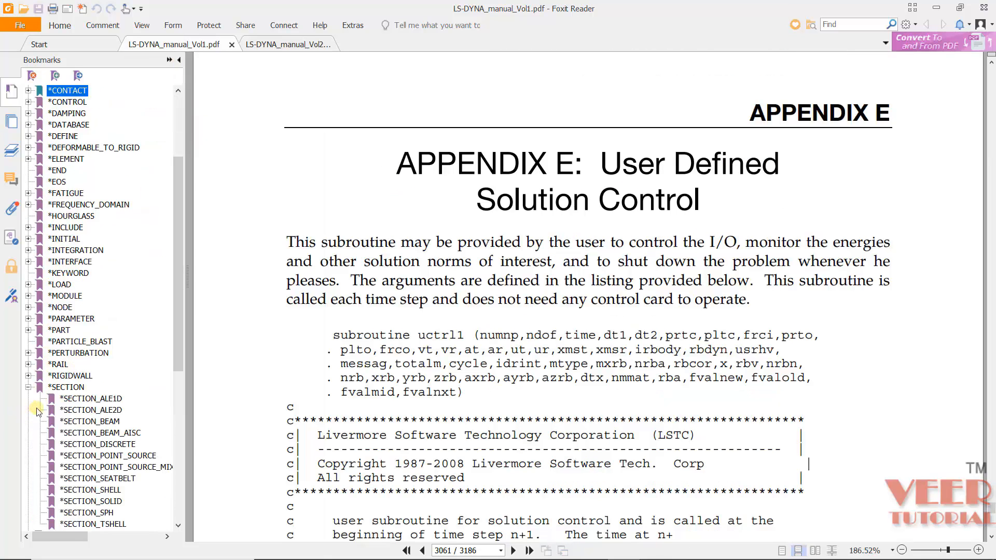
scroll(104, 418, "down", 2)
left_click(128, 421)
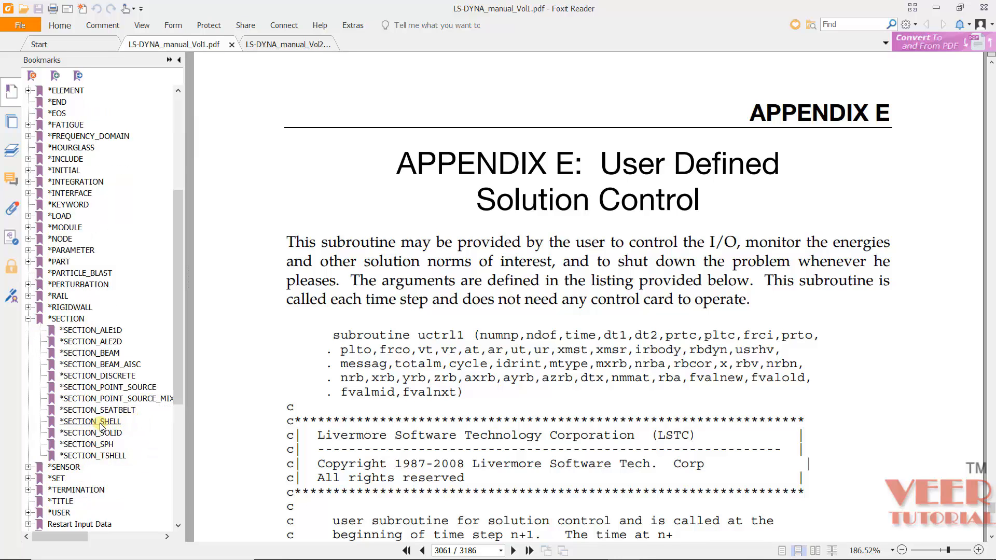
scroll(473, 320, "down", 10)
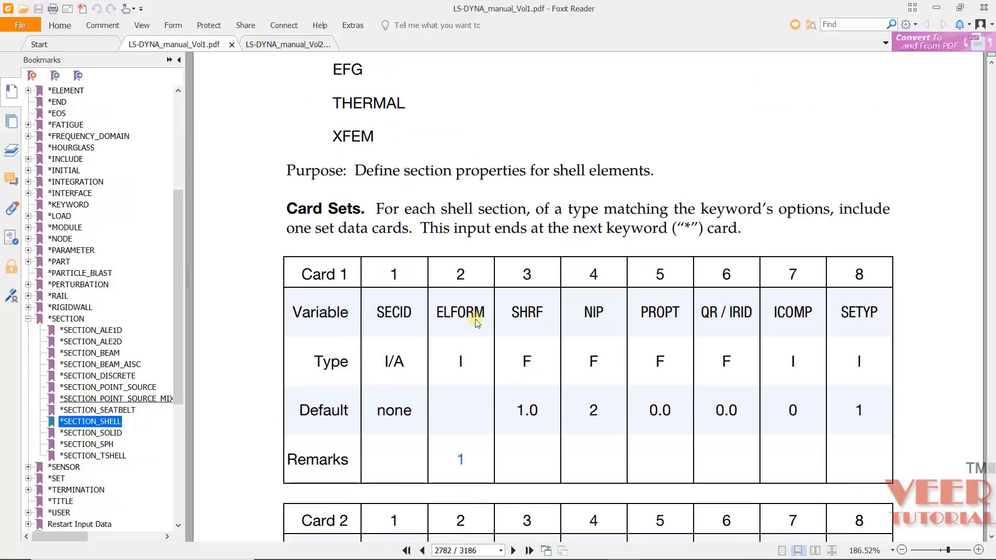
scroll(482, 323, "down", 3, "ctrl")
scroll(493, 329, "down", 15)
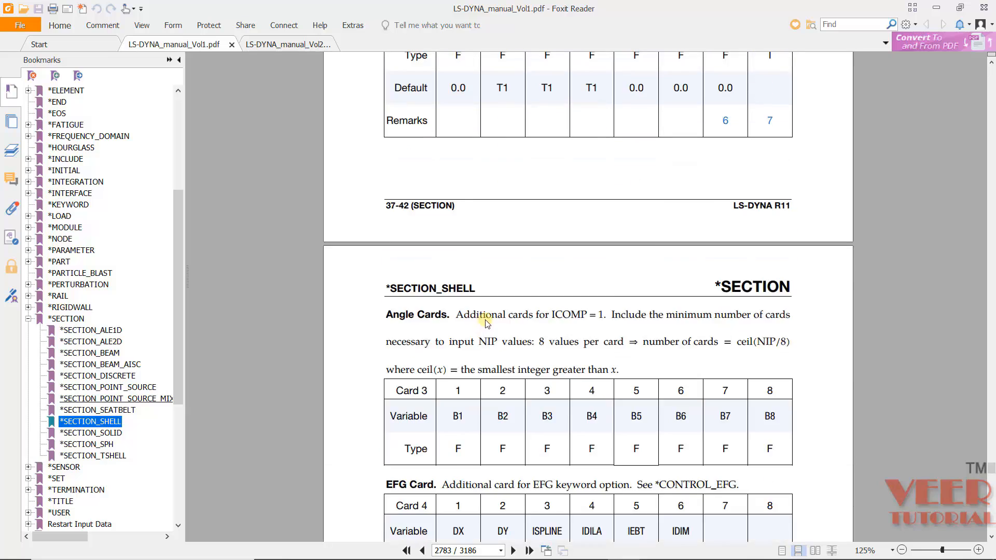
scroll(504, 335, "down", 18)
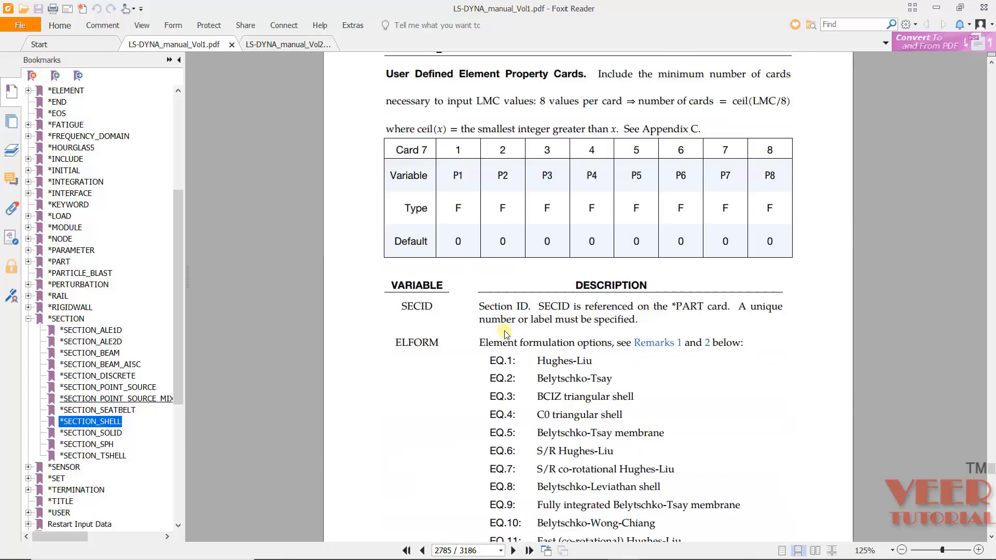
scroll(663, 212, "up", 3, "ctrl")
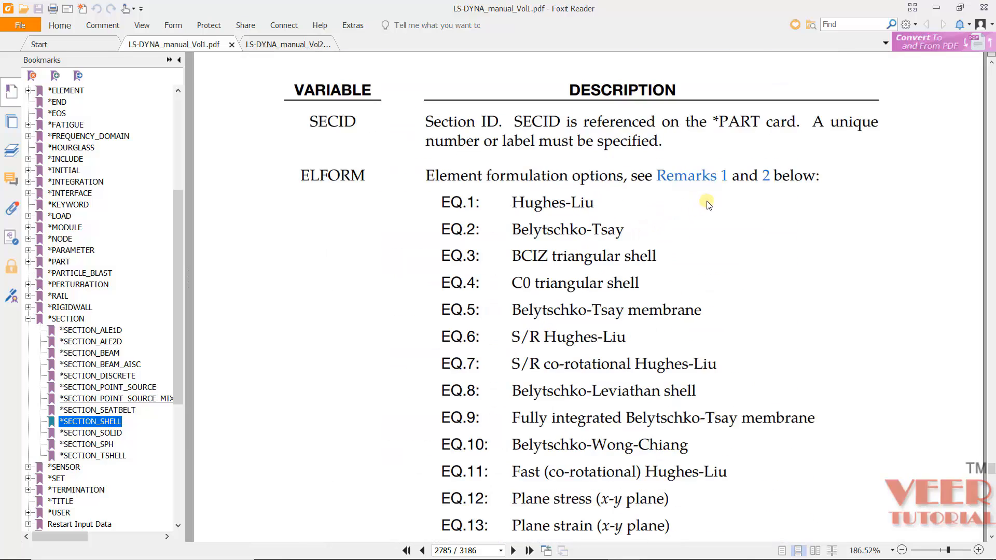
scroll(563, 233, "up", 1)
- Read through the manual's ELFORM element formulation options, including Hughes-Liu, Belytschko-Tsay and BCIZ triangular shell
left_click_drag(393, 230, 296, 203)
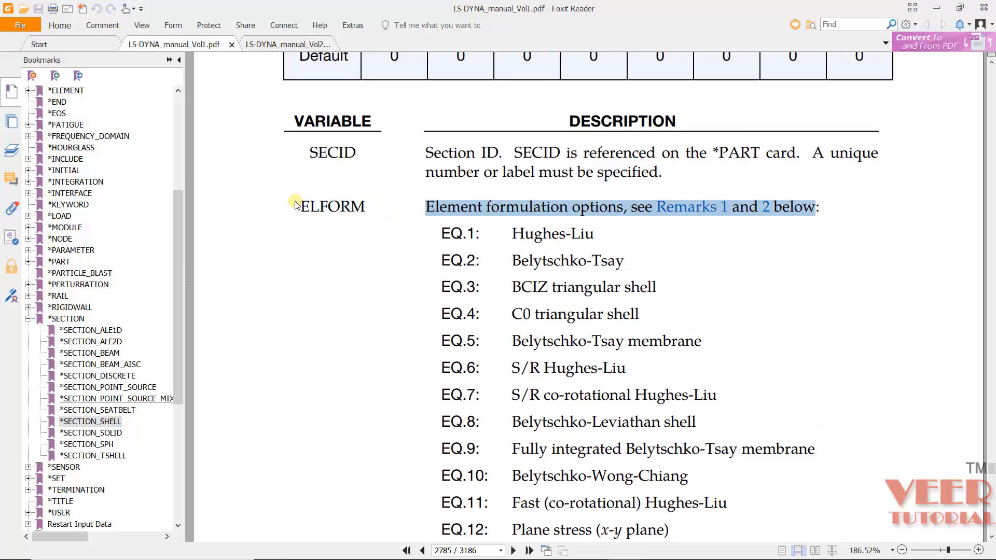
left_click(502, 248)
left_click_drag(502, 234, 594, 234)
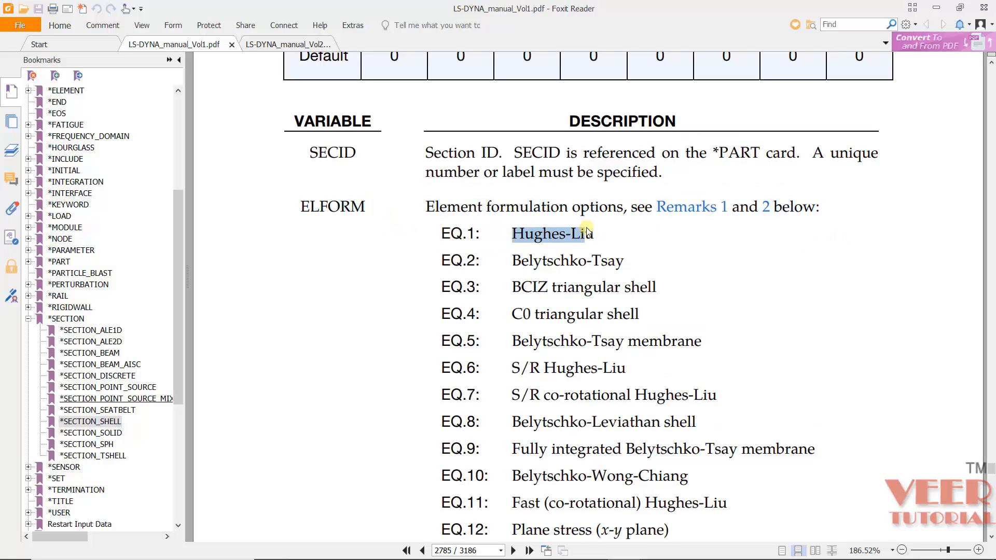
left_click_drag(515, 264, 577, 262)
left_click_drag(515, 289, 585, 288)
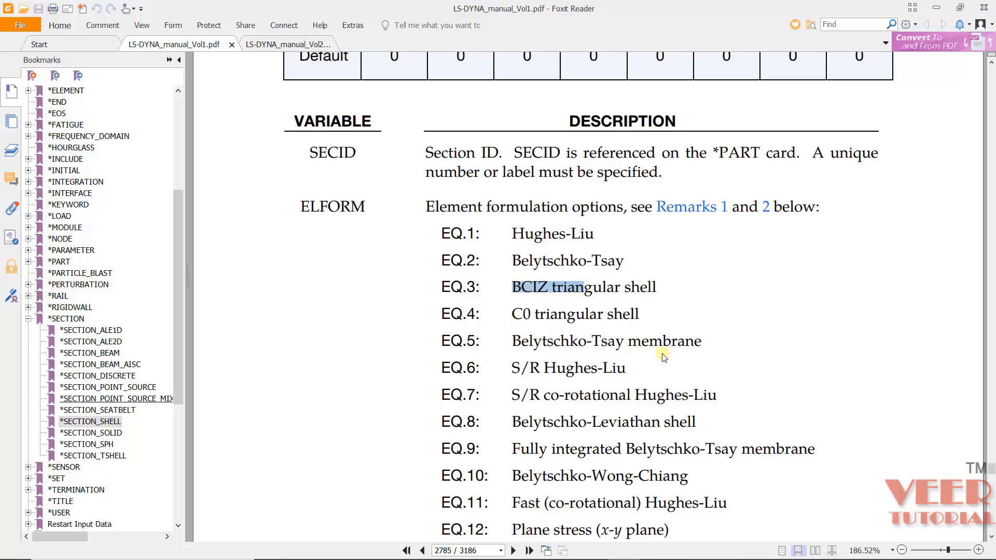
left_click(783, 364)
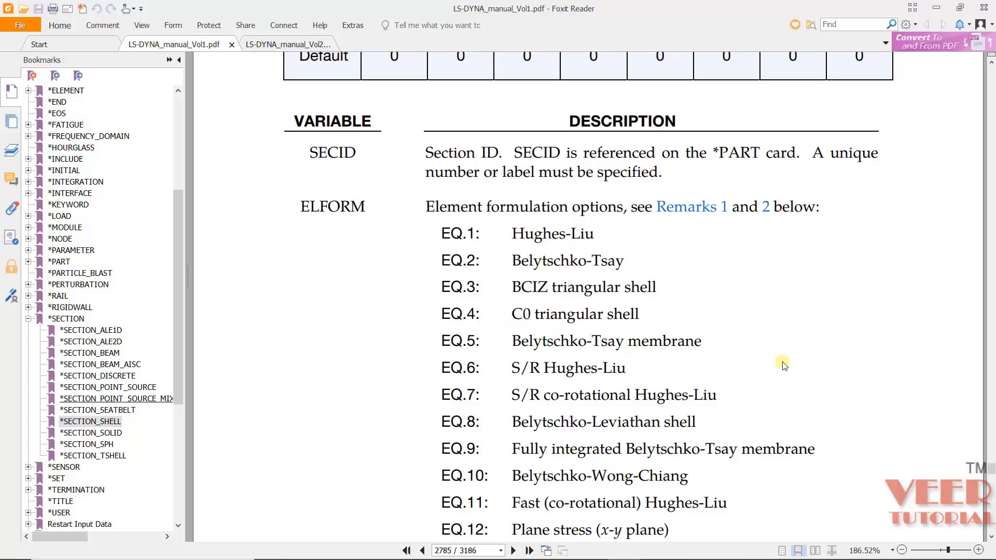
left_click_drag(440, 259, 641, 273)
left_click(693, 294)
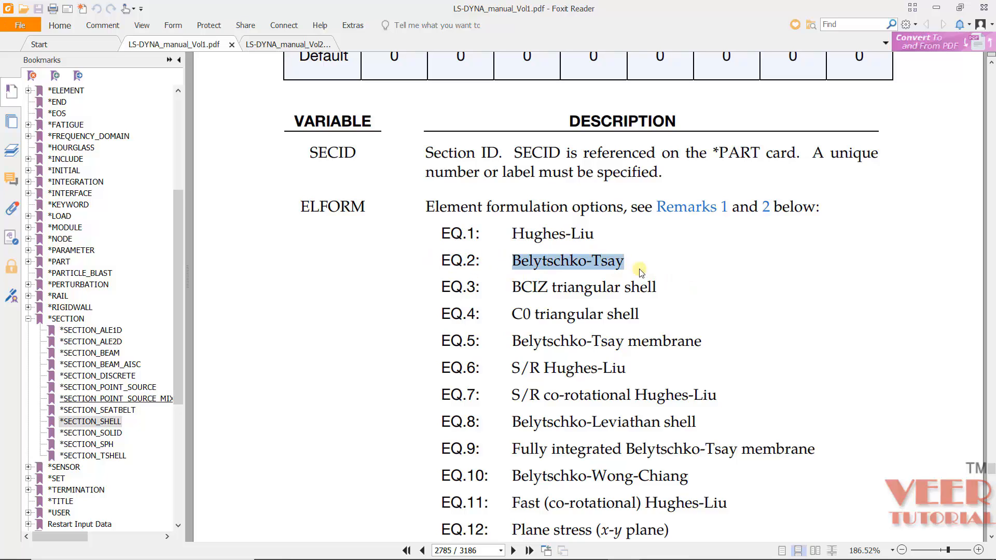
left_click(887, 302)
- Find the NIP variable further on in the *SECTION_SHELL chapter and examine its through-thickness integration point options
scroll(887, 304, "down", 12)
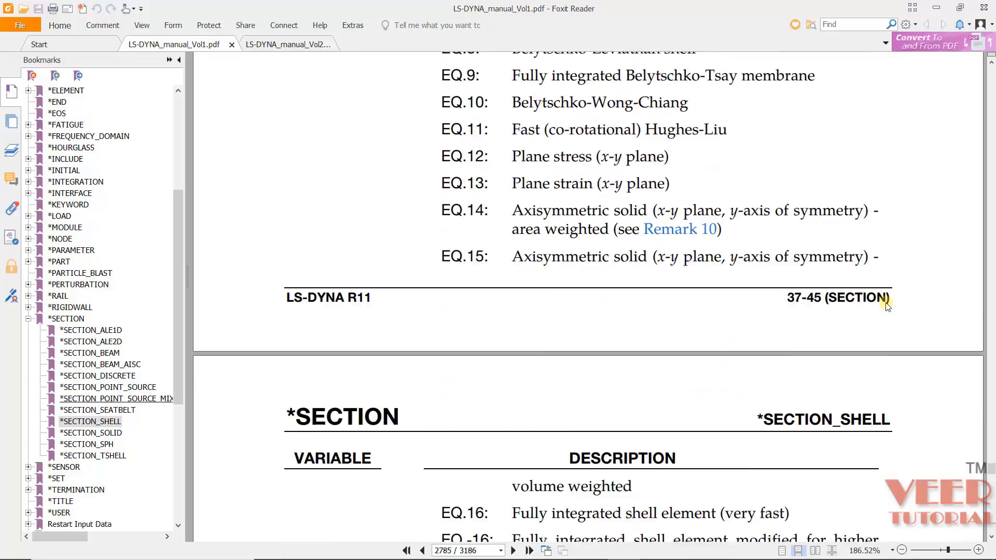
scroll(887, 306, "down", 15)
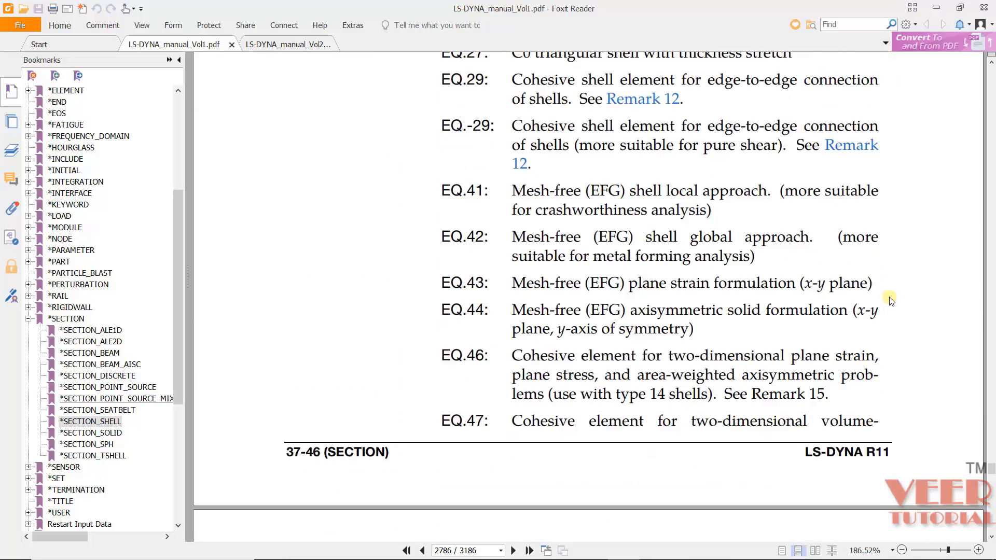
scroll(890, 299, "down", 12)
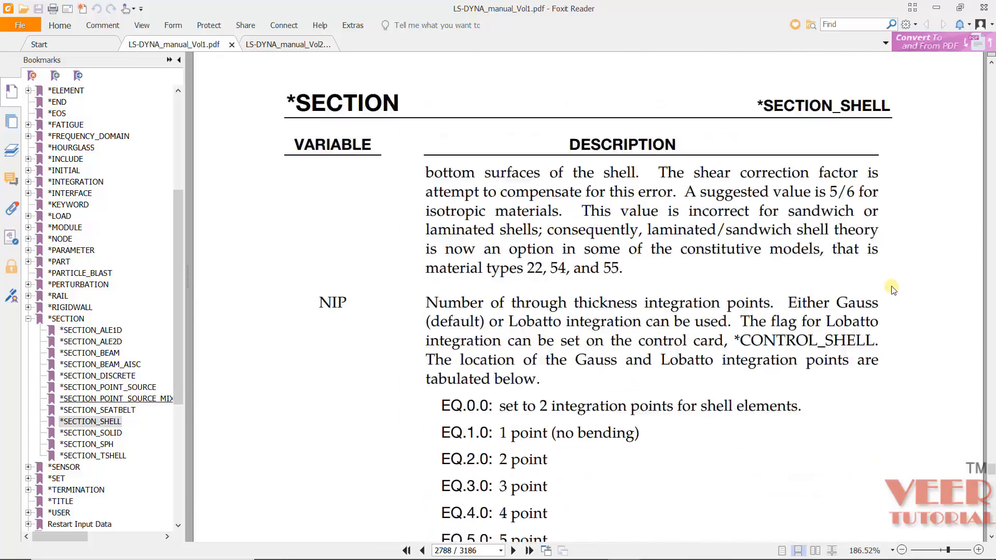
scroll(495, 184, "up", 3)
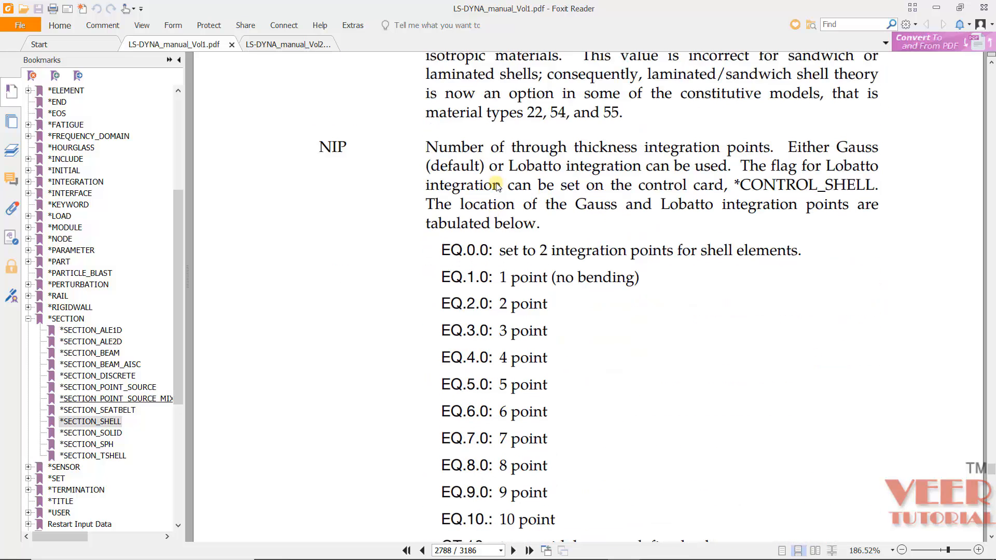
double_click(328, 148)
left_click(645, 272)
left_click_drag(468, 251, 495, 252)
double_click(564, 251)
left_click(615, 316)
double_click(503, 278)
left_click(441, 305)
left_click_drag(440, 306, 490, 309)
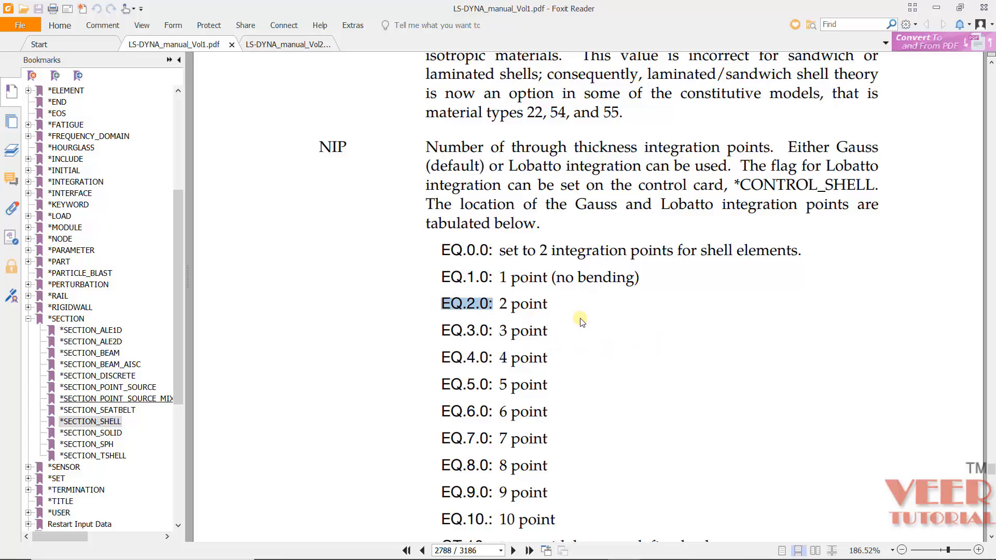
left_click(569, 307)
left_click_drag(569, 307, 500, 310)
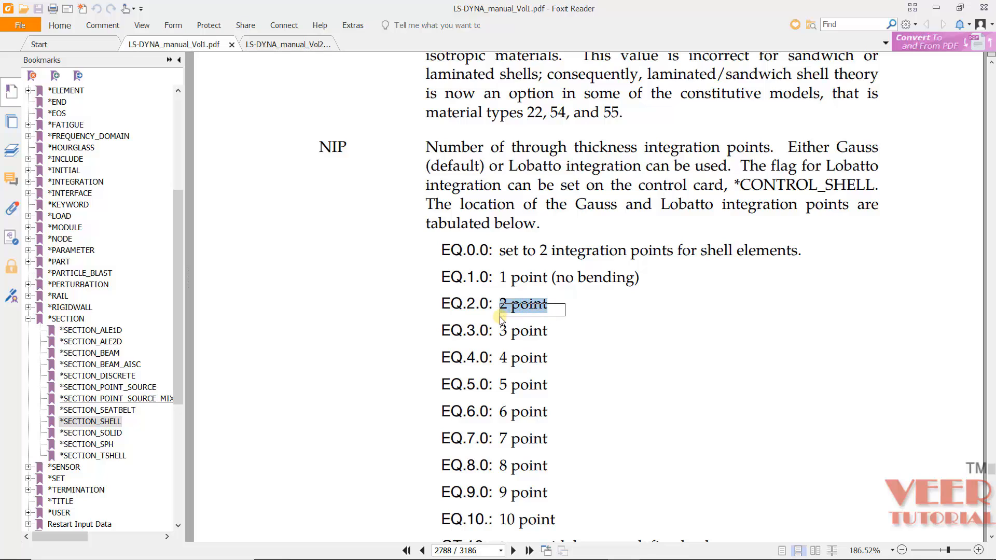
left_click(633, 359)
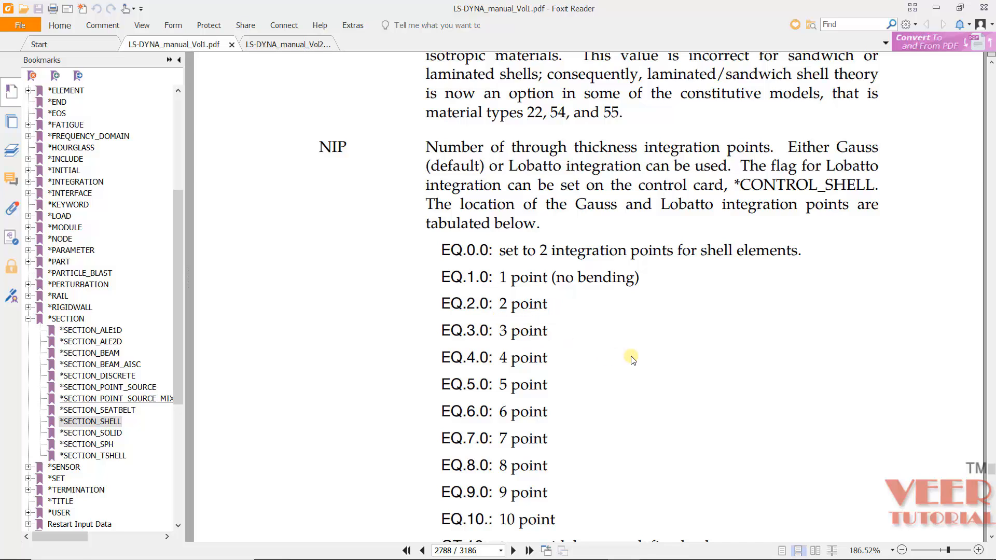
- Switch back to LS-PrePost, accept the plate_shell section and close its keyword input form
key("alt+Tab")
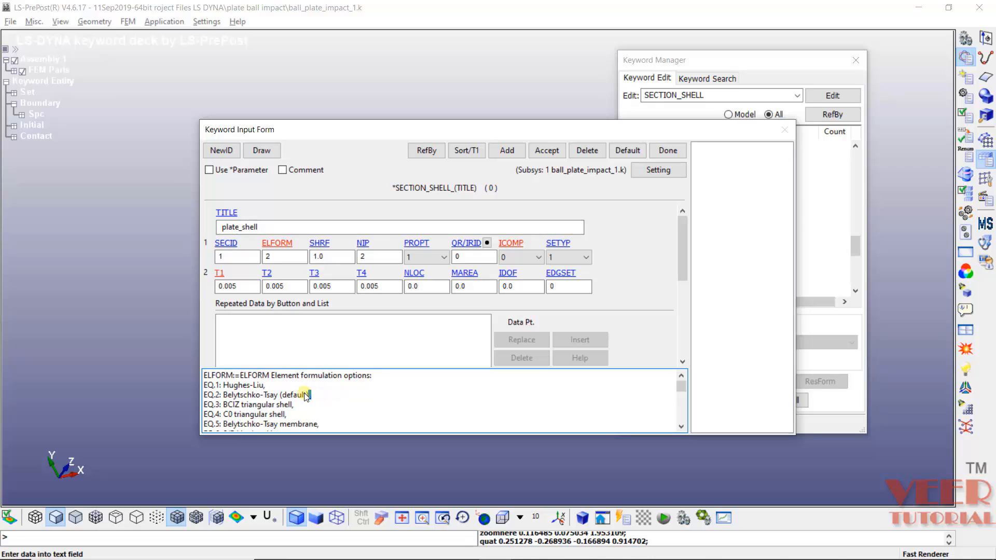
left_click_drag(306, 397, 272, 395)
left_click(355, 403)
left_click(219, 386)
left_click(377, 258)
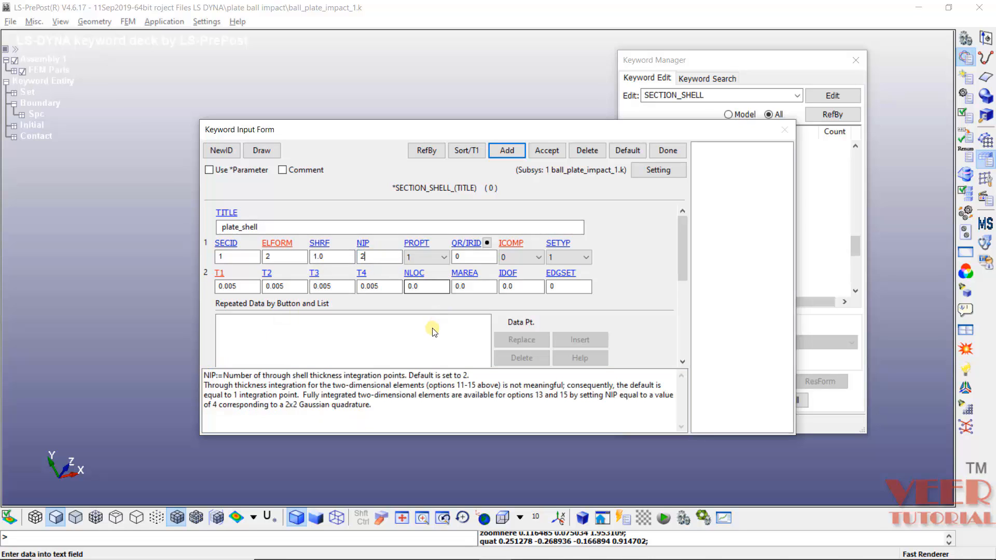
scroll(435, 332, "down", 1)
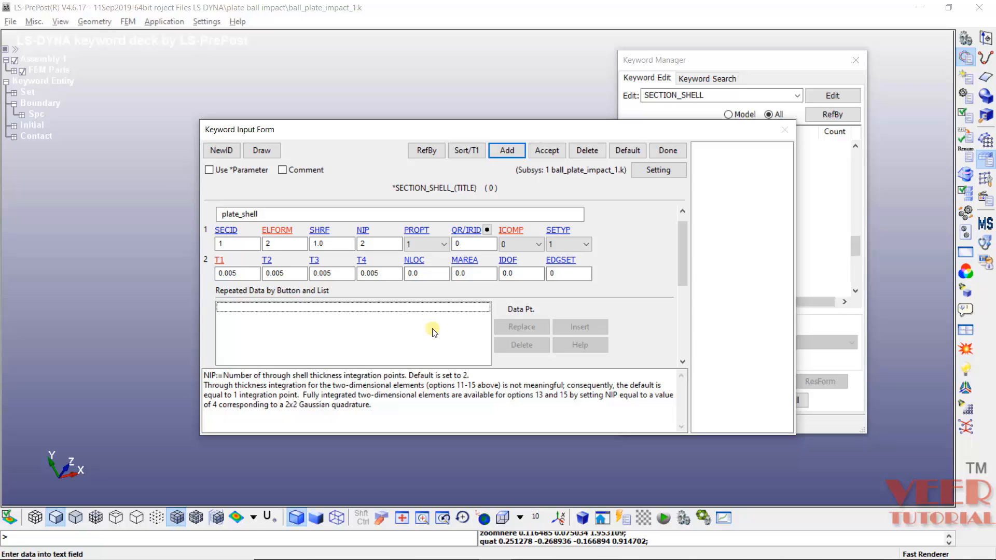
left_click(540, 156)
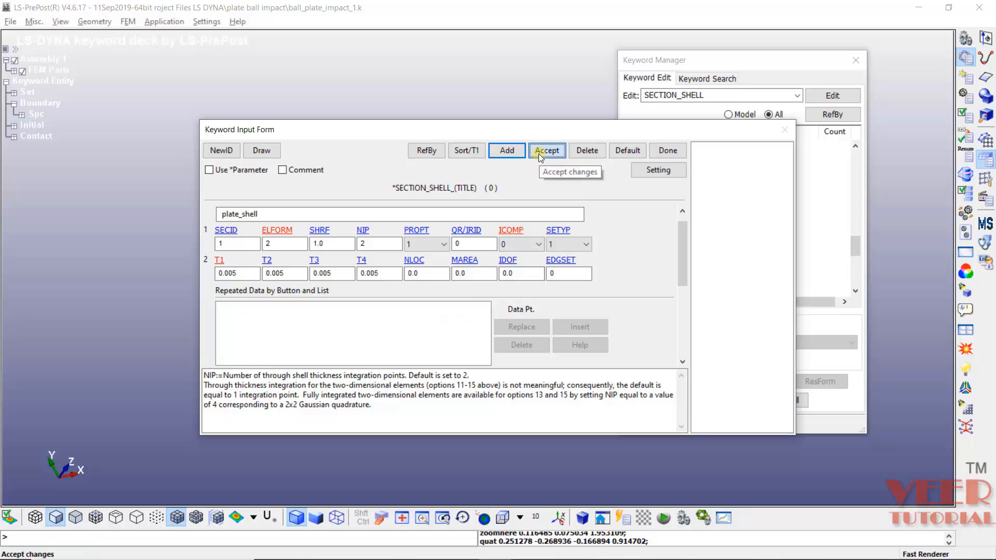
left_click(668, 151)
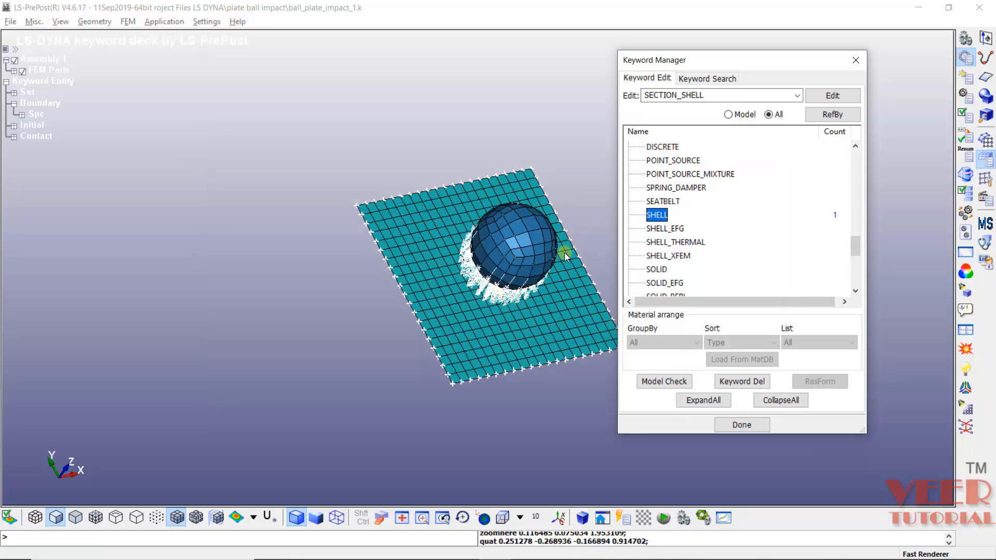
- Create a new *SECTION_SOLID entry with section ID 2 and title it ball_solid
double_click(657, 270)
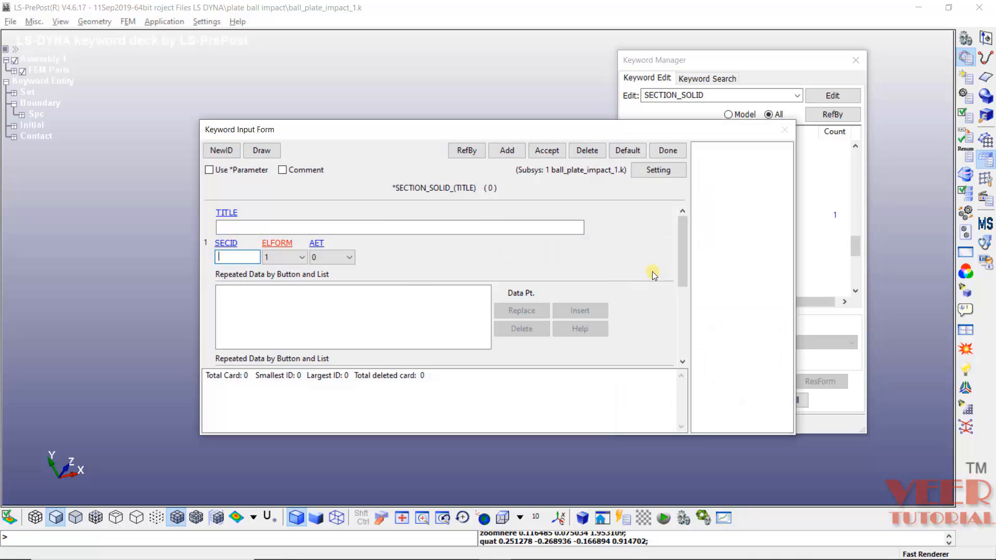
left_click(515, 154)
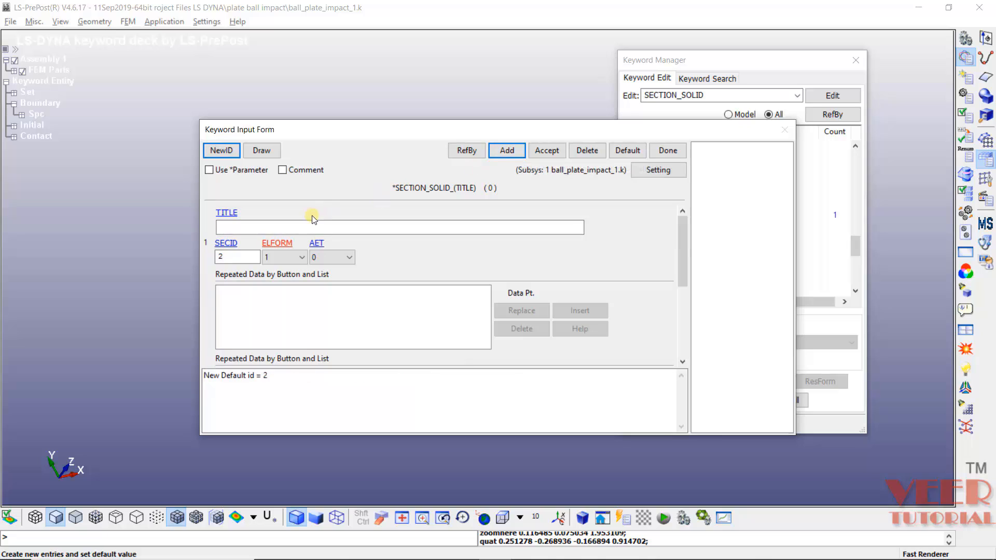
left_click(304, 227)
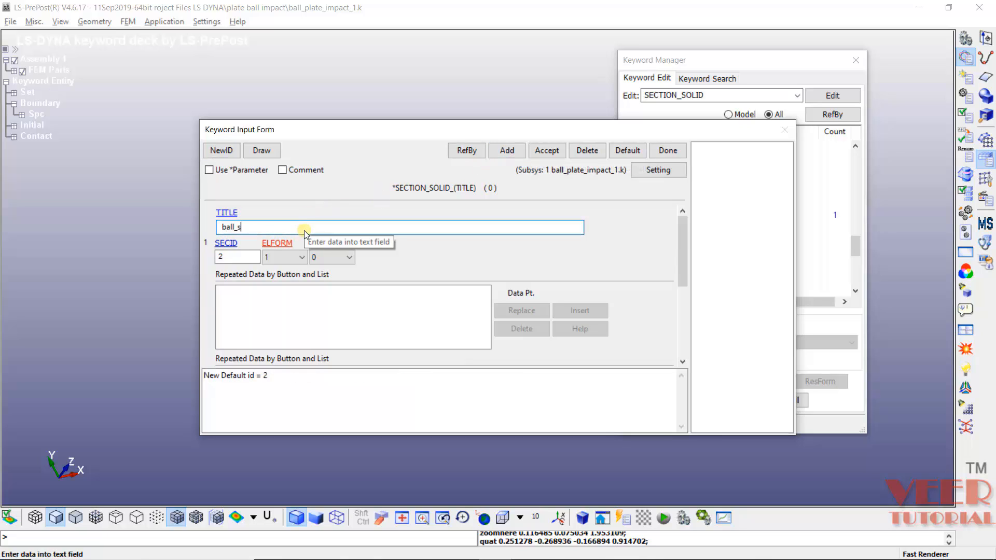
type("ball_solid")
key("Tab")
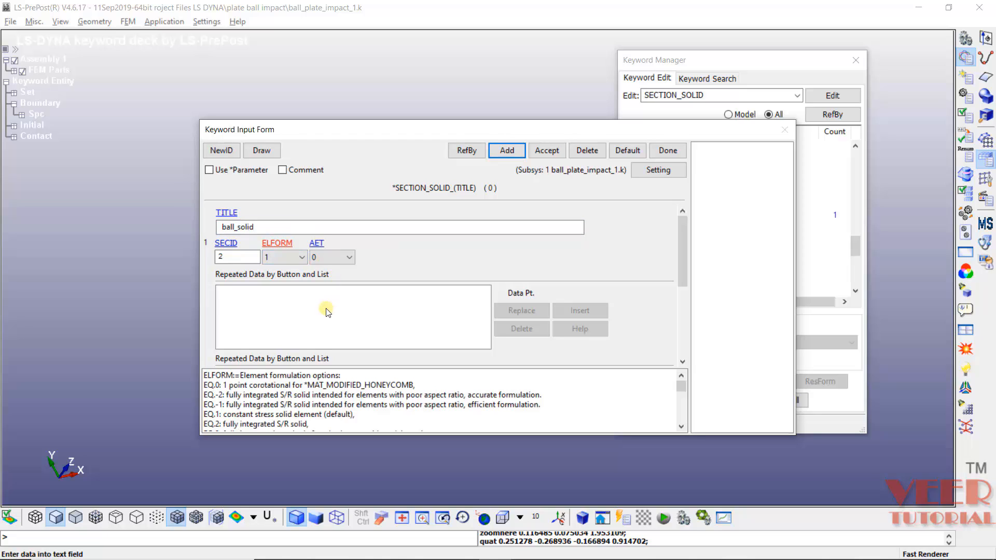
- Examine the ELFORM choices for the solid section and read their element formulation descriptions
left_click(282, 257)
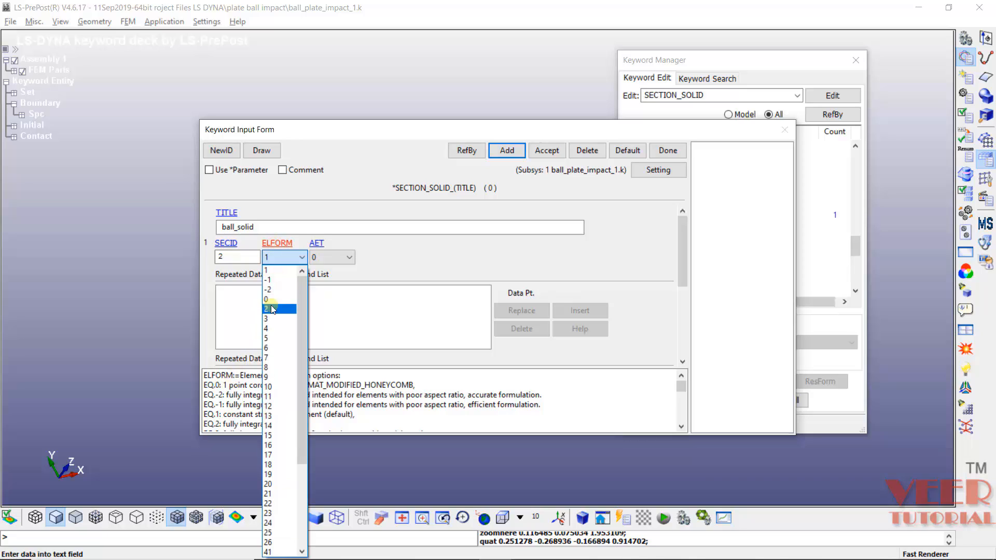
left_click(426, 310)
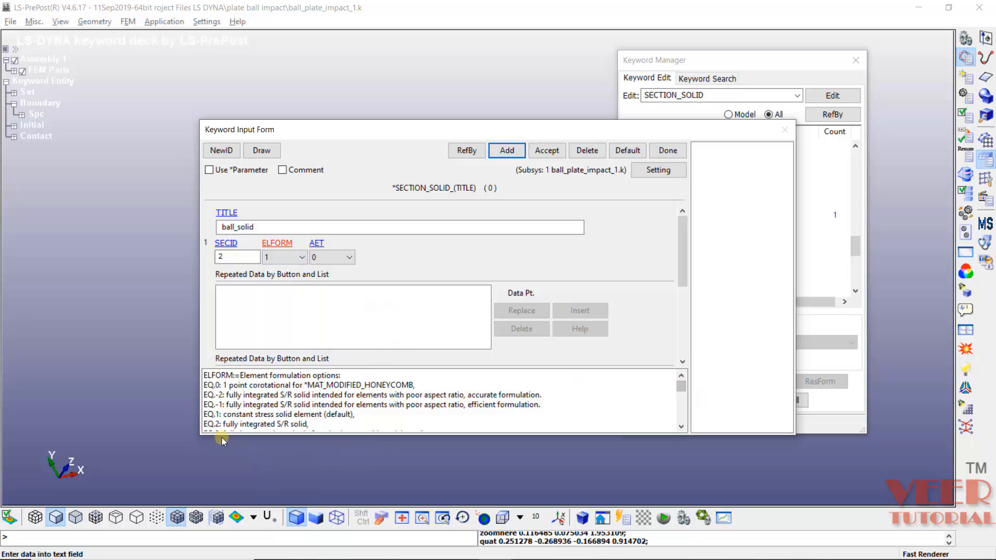
left_click_drag(207, 427, 212, 427)
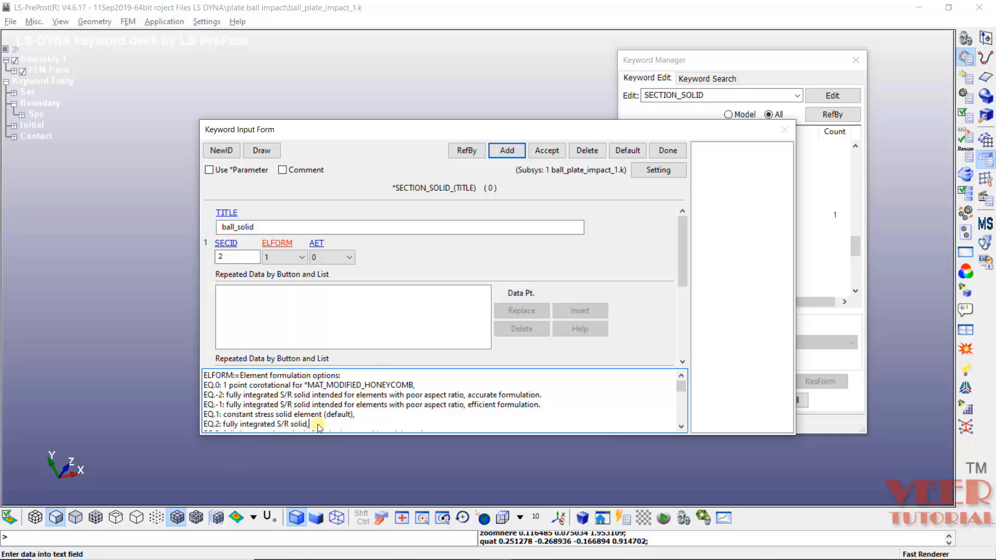
left_click_drag(223, 425, 290, 422)
scroll(289, 400, "up", 9)
left_click(343, 416)
left_click(340, 417)
left_click_drag(311, 424, 292, 427)
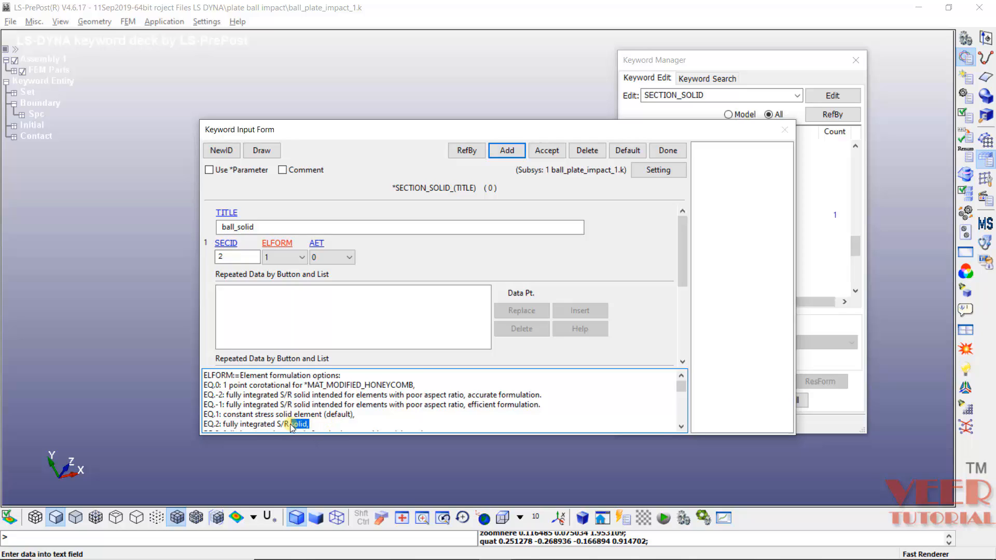
left_click(360, 413)
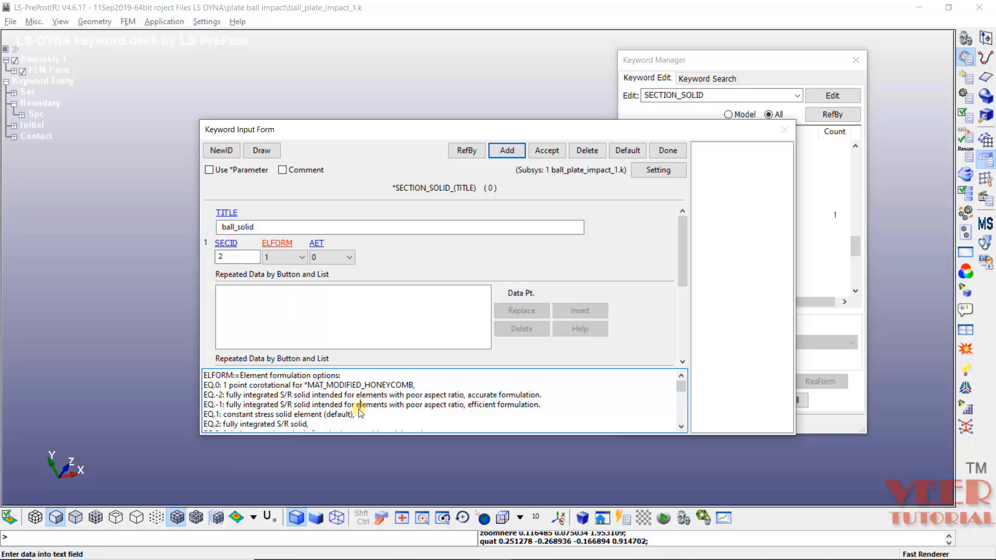
- Set the ball_solid section's ELFORM to 2, accept the entry, and close the input form and Keyword Manager
left_click(281, 258)
left_click(275, 309)
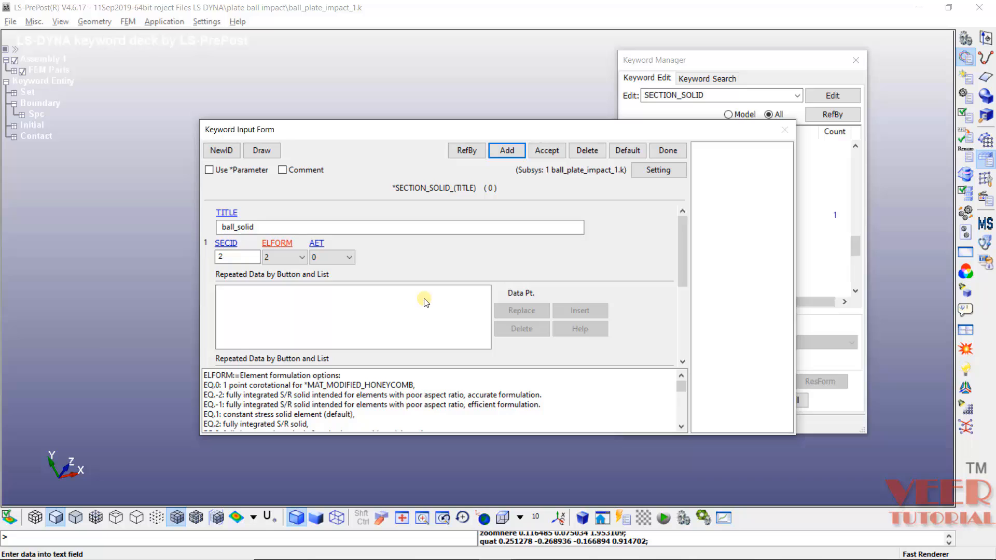
left_click(547, 150)
left_click(667, 150)
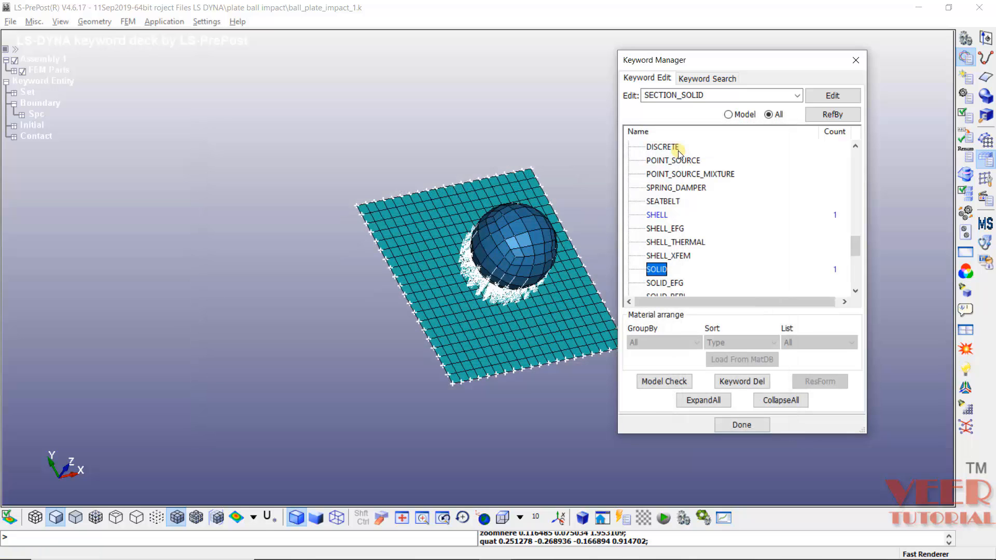
left_click(680, 422)
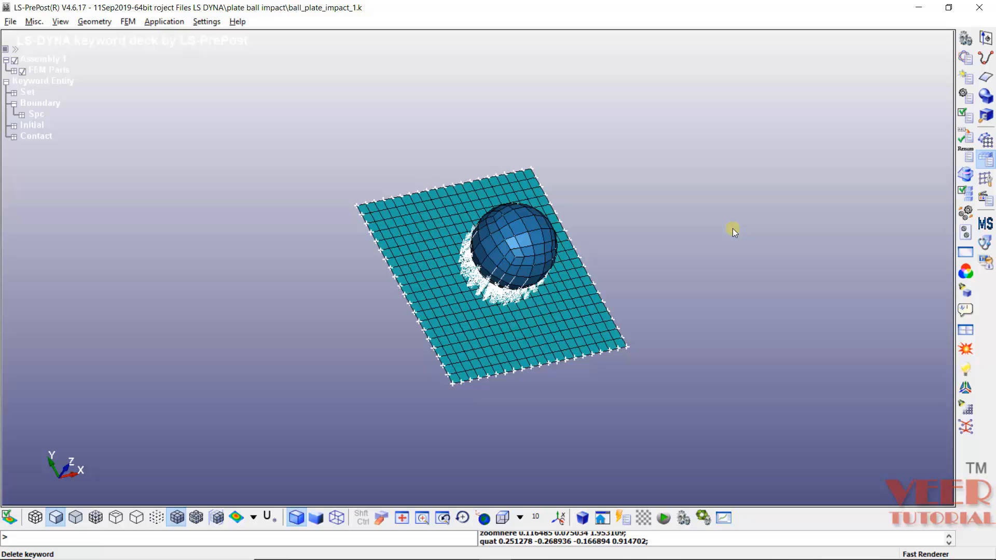
- Reopen the Keyword Manager and open the *PART keyword form on the plate part
left_click(964, 59)
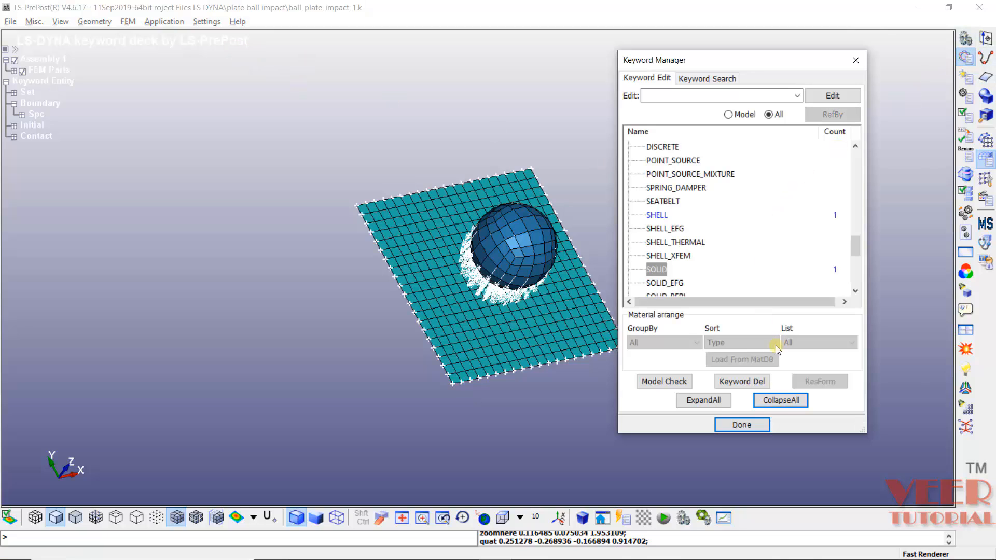
left_click(781, 400)
scroll(644, 206, "up", 6)
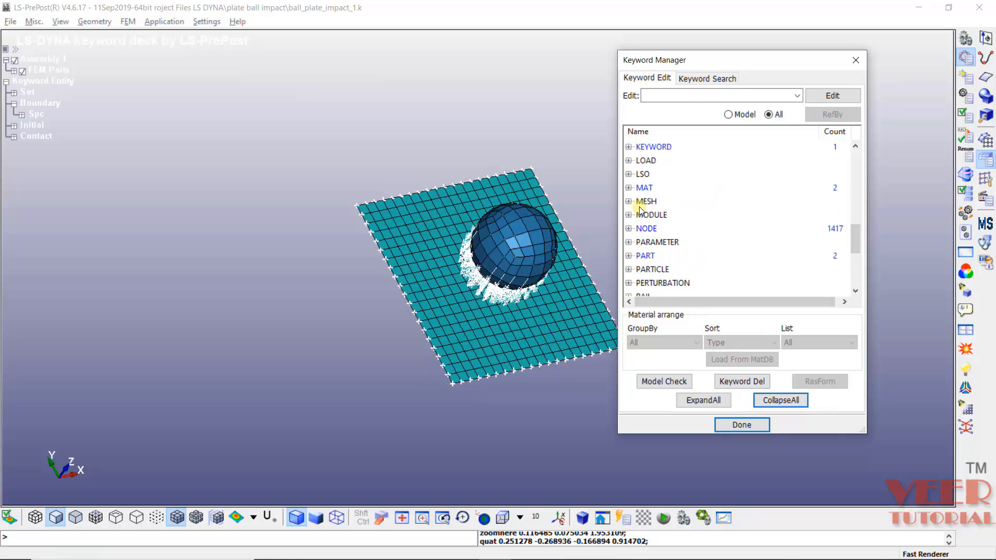
scroll(643, 206, "up", 1)
scroll(643, 208, "down", 5)
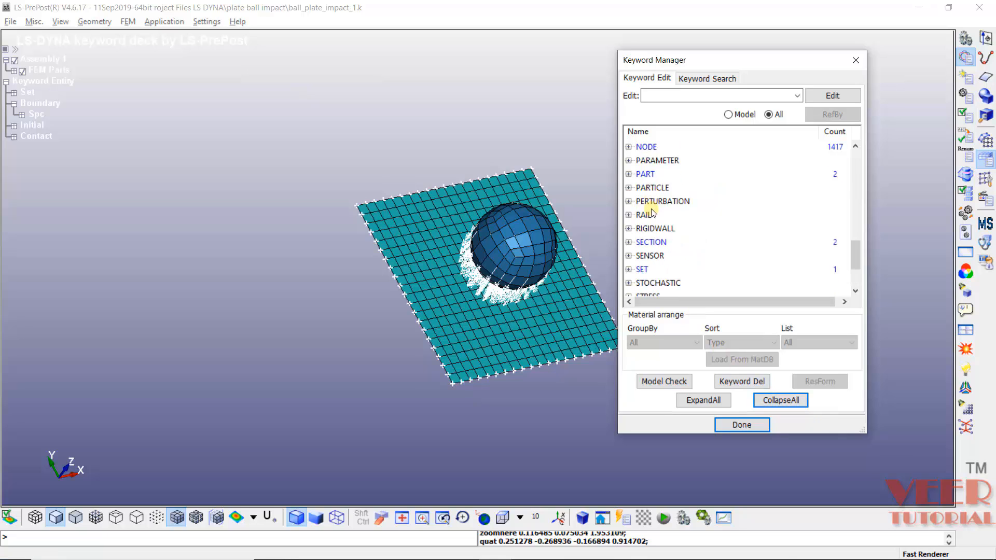
left_click(629, 175)
left_click(645, 175)
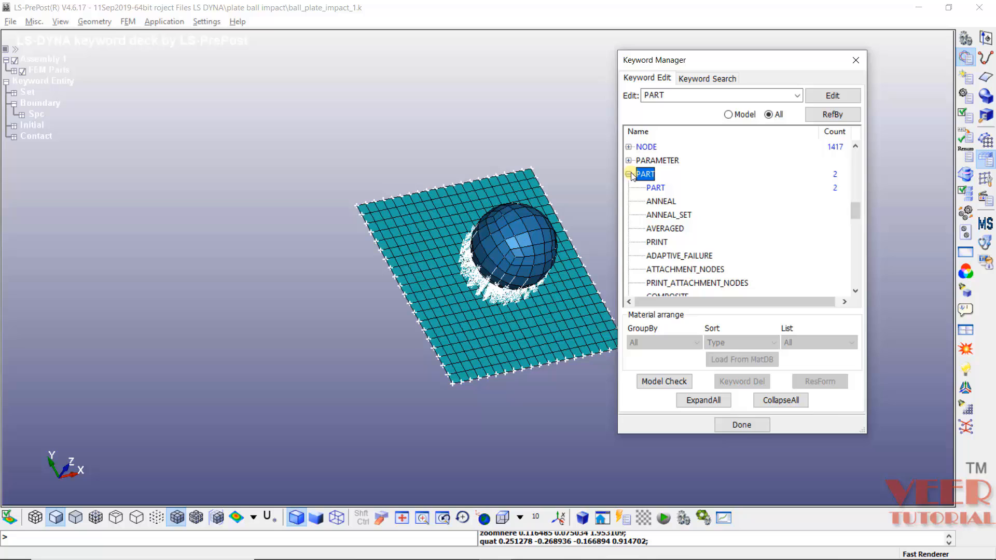
left_click(662, 189)
double_click(662, 189)
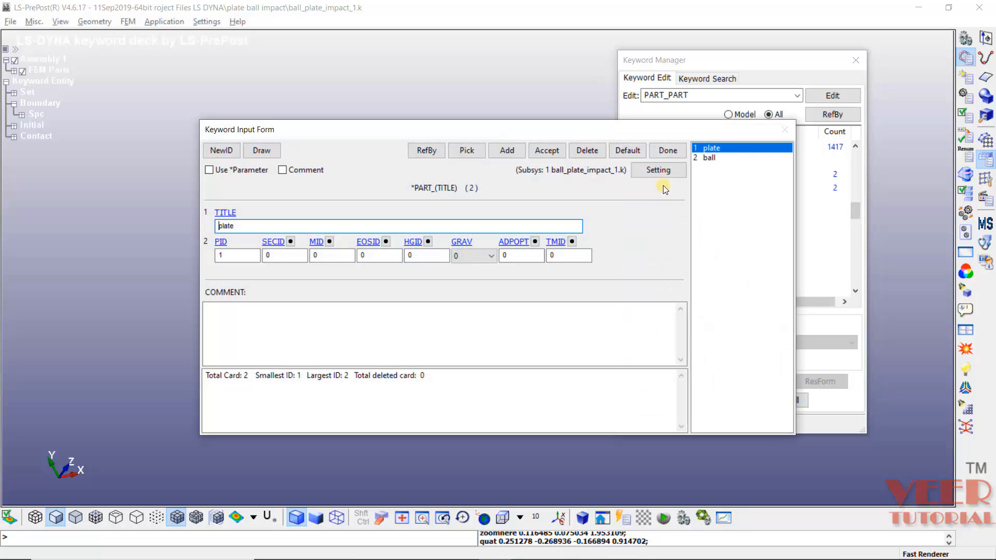
left_click(714, 159)
left_click(713, 150)
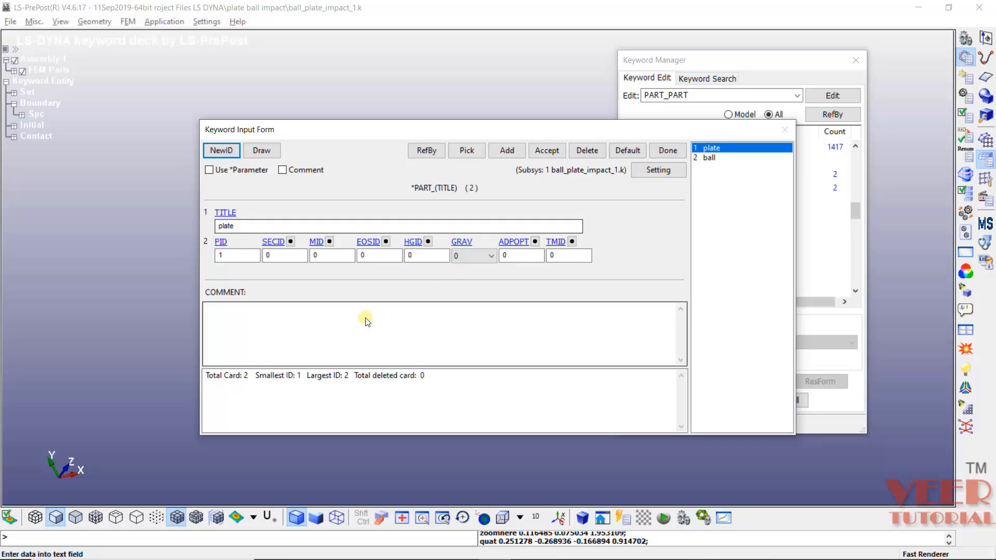
- Link the plate part to section plate_shell and material plate_plastic_mat, and accept the changes
left_click(291, 241)
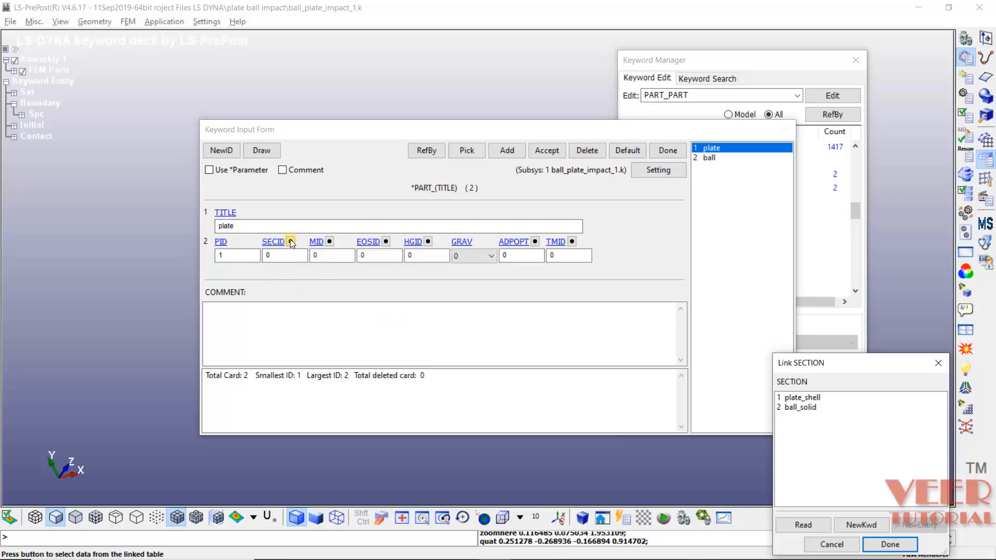
left_click(802, 398)
left_click(890, 545)
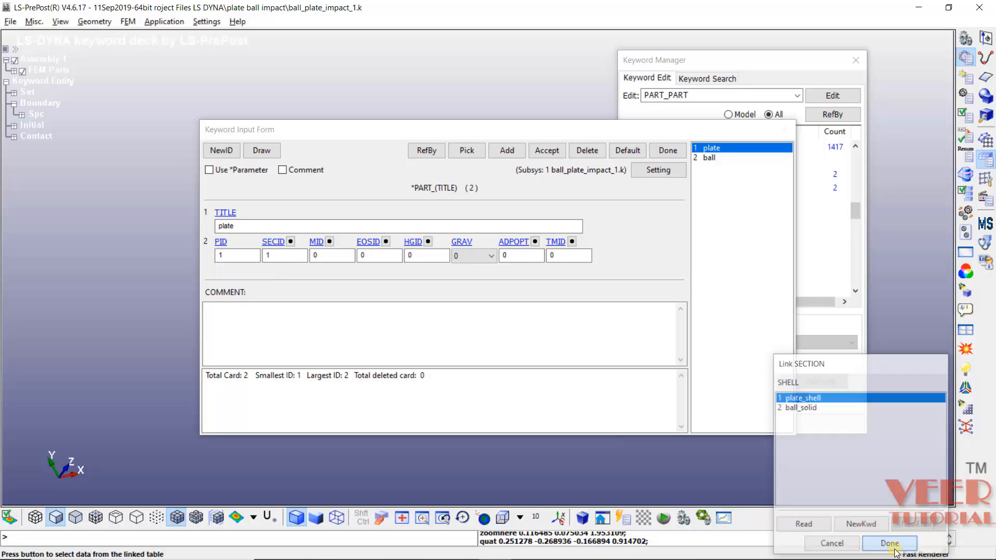
left_click(329, 242)
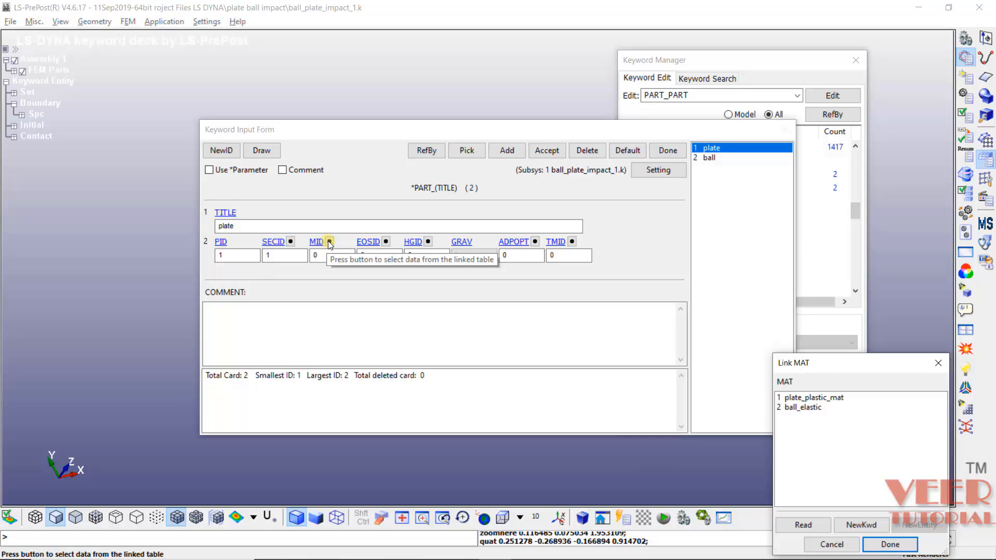
left_click(804, 398)
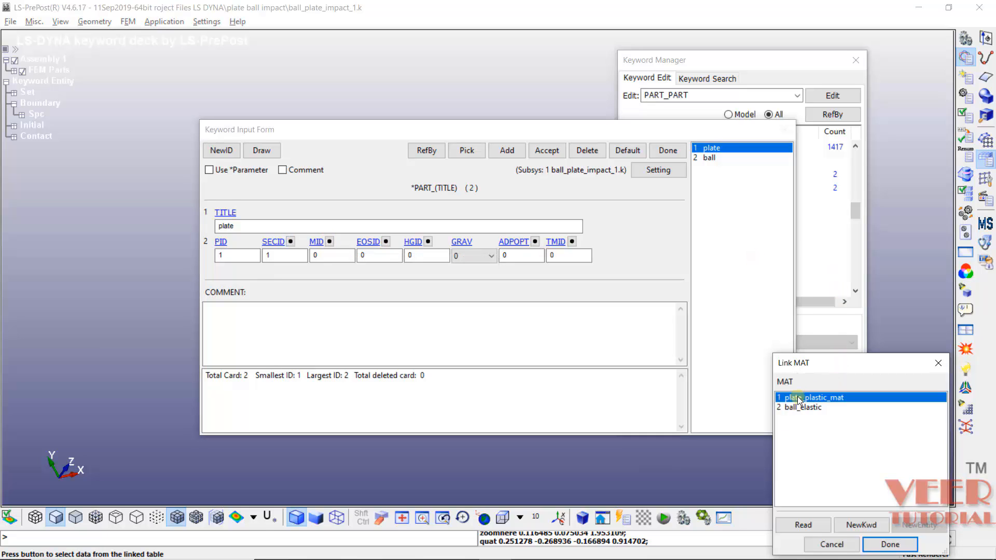
left_click(891, 544)
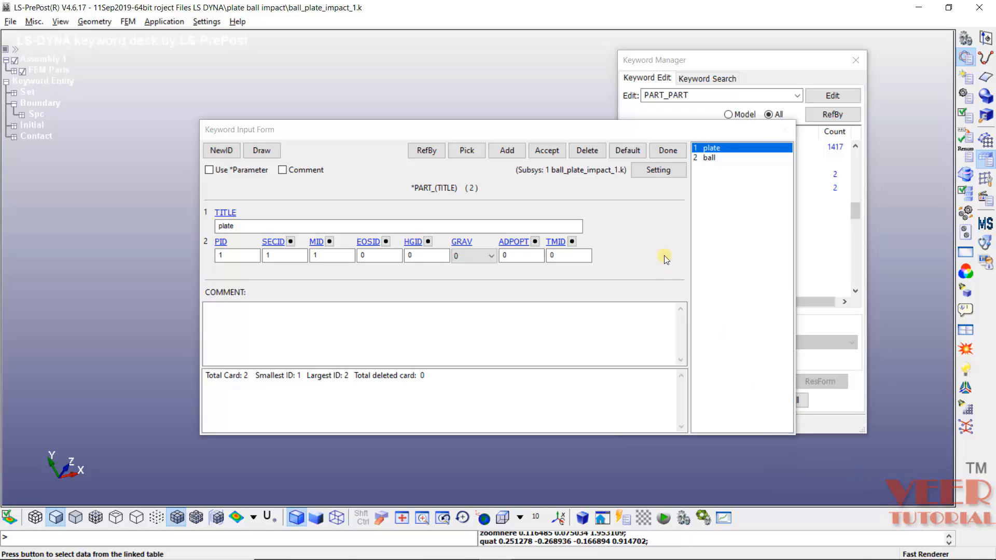
left_click(555, 152)
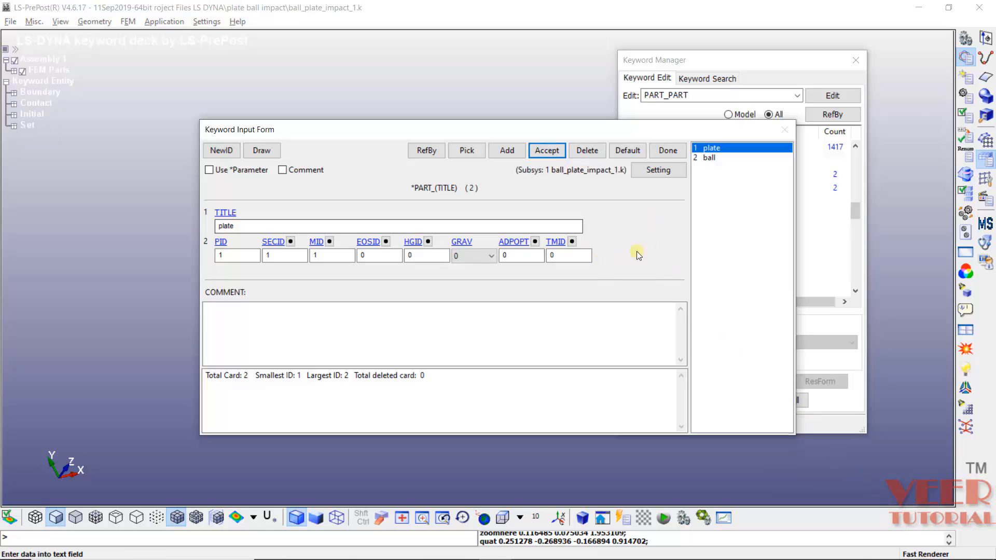
- Link the ball part to section ball_solid and material ball_elastic, accept the changes, and close the keyword windows
left_click(708, 159)
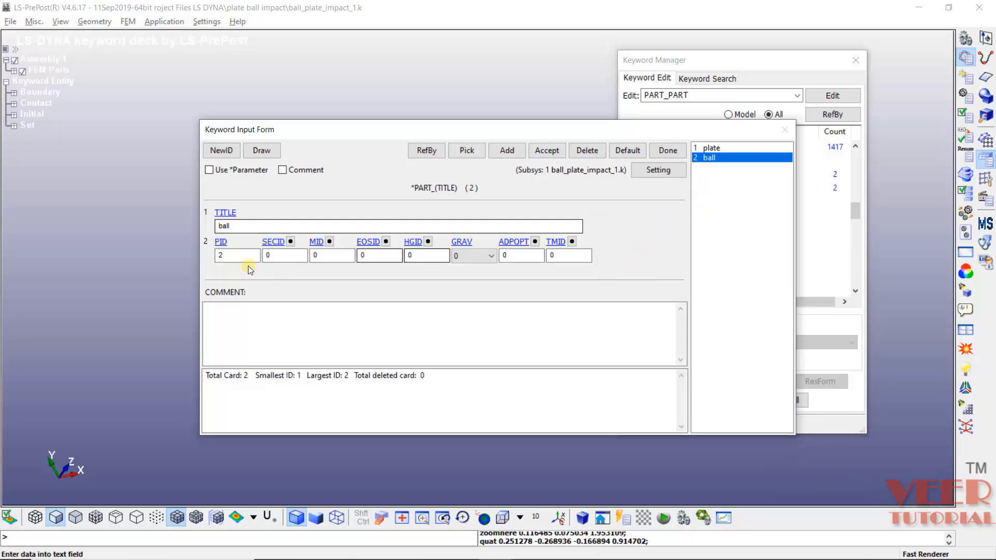
left_click(291, 242)
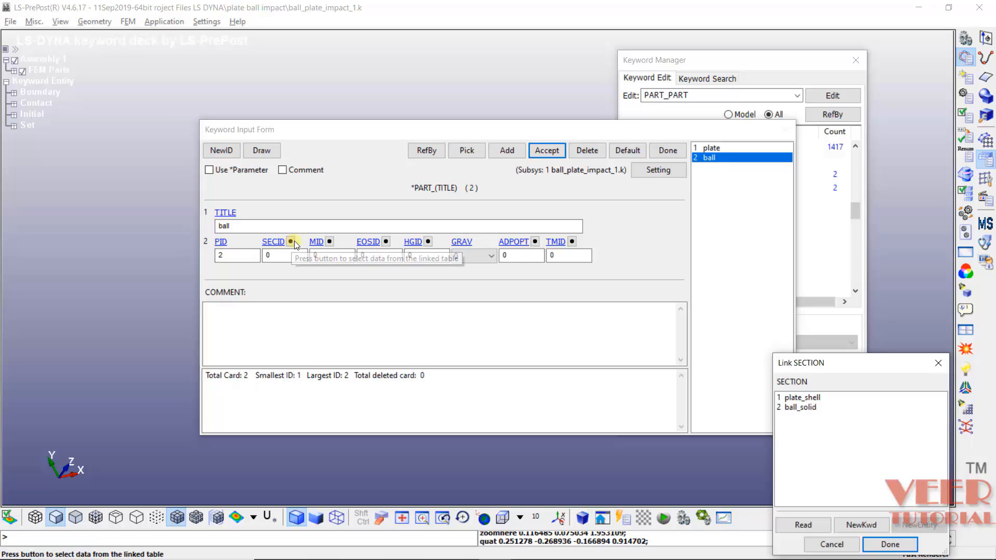
left_click(792, 407)
left_click(891, 544)
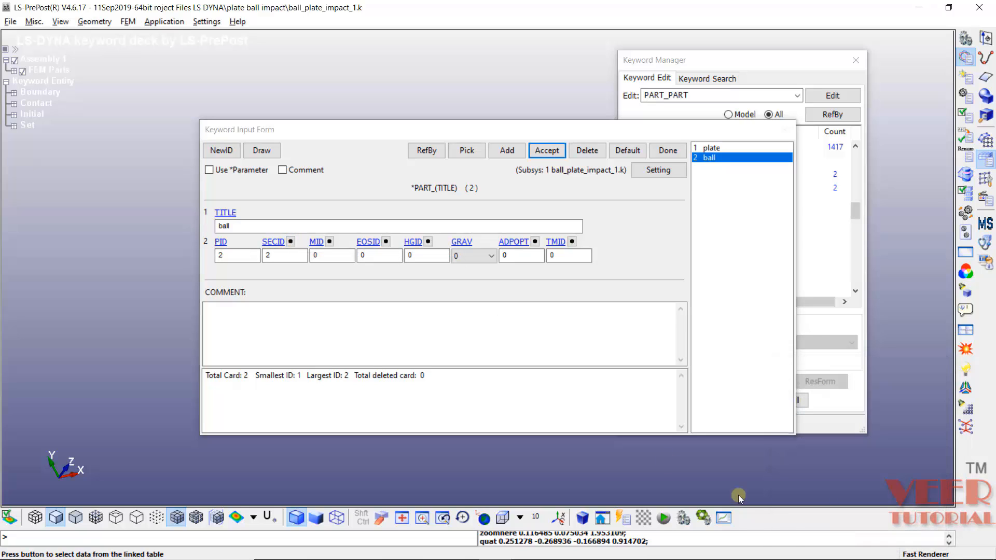
left_click(330, 242)
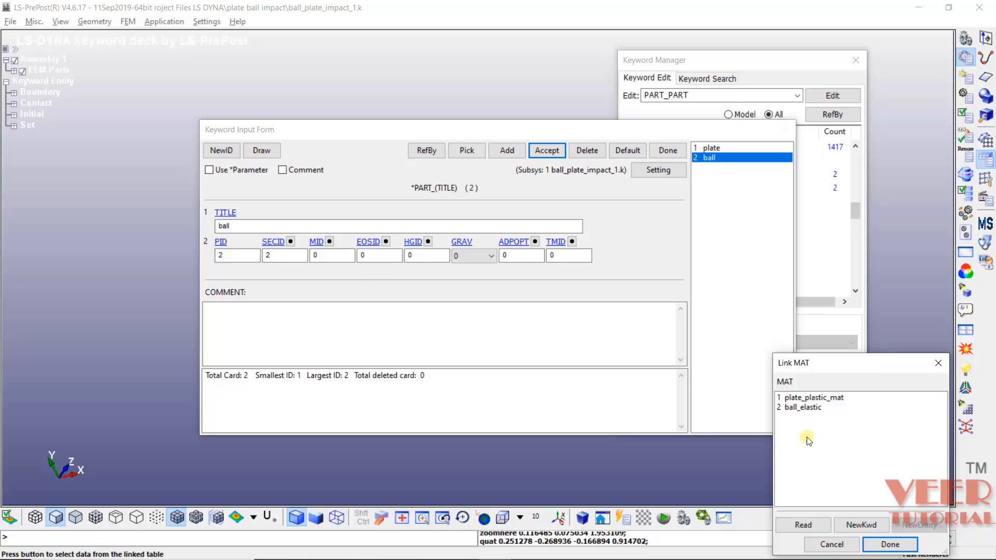
left_click(815, 407)
left_click(890, 544)
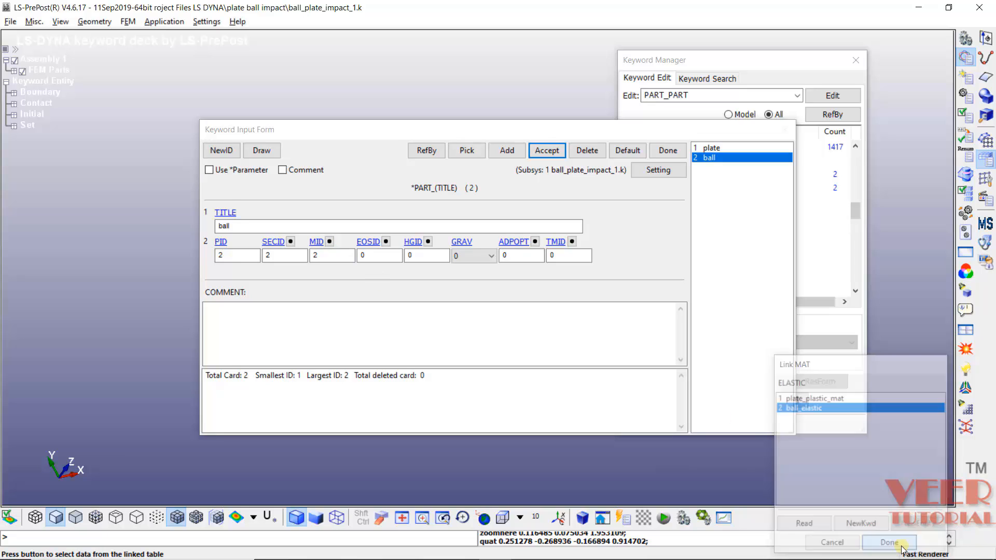
left_click(549, 153)
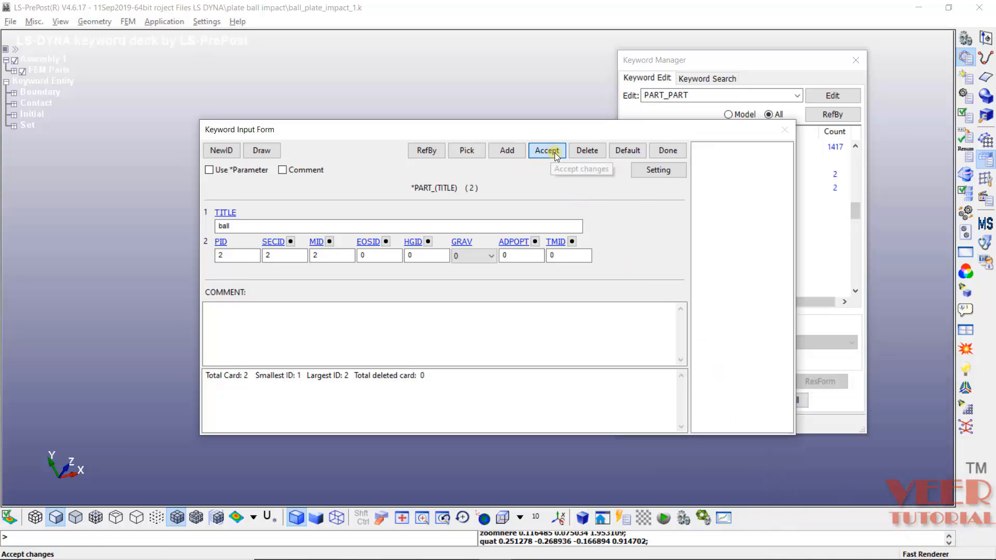
left_click(667, 155)
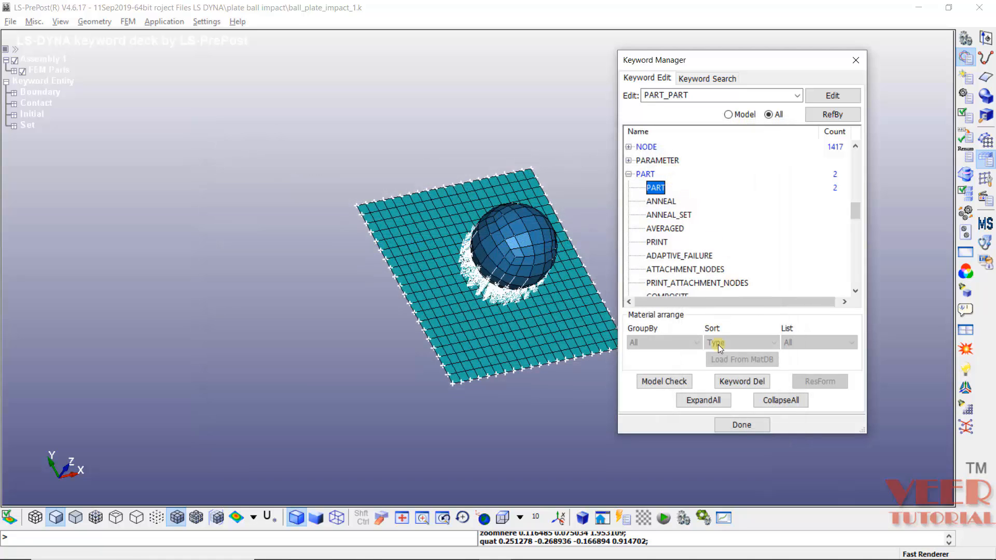
left_click(744, 427)
key("alt+Tab")
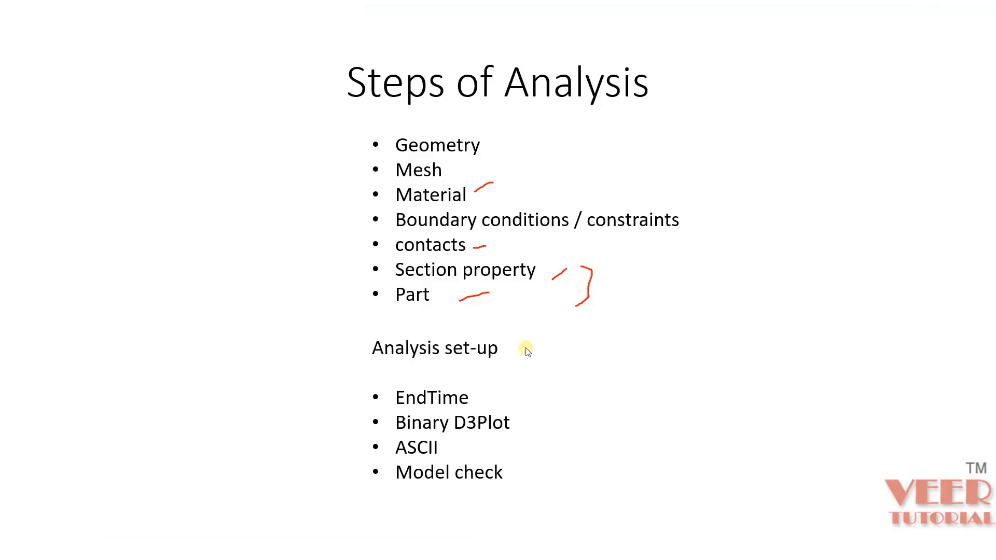
left_click_drag(370, 320, 508, 304)
key("alt+Tab")
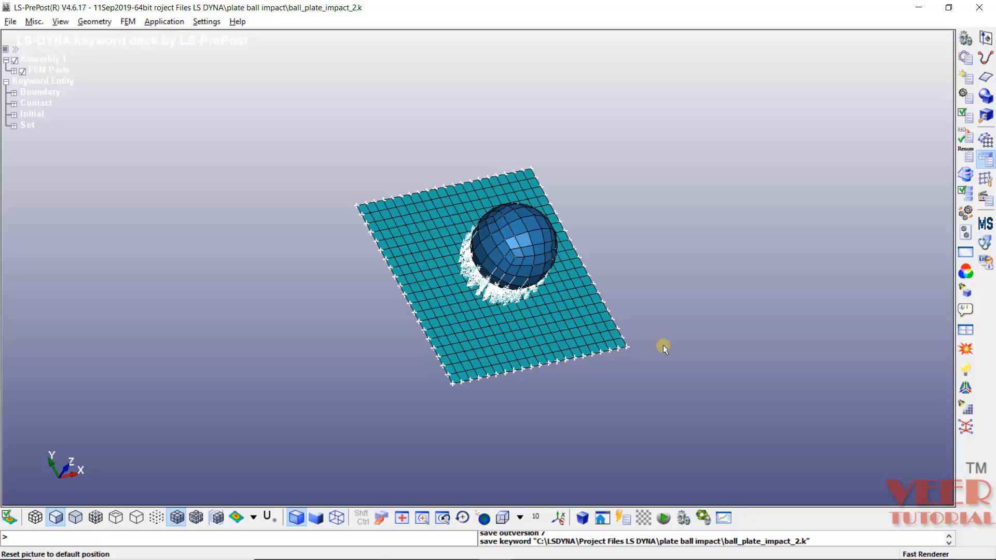
key("alt+Tab")
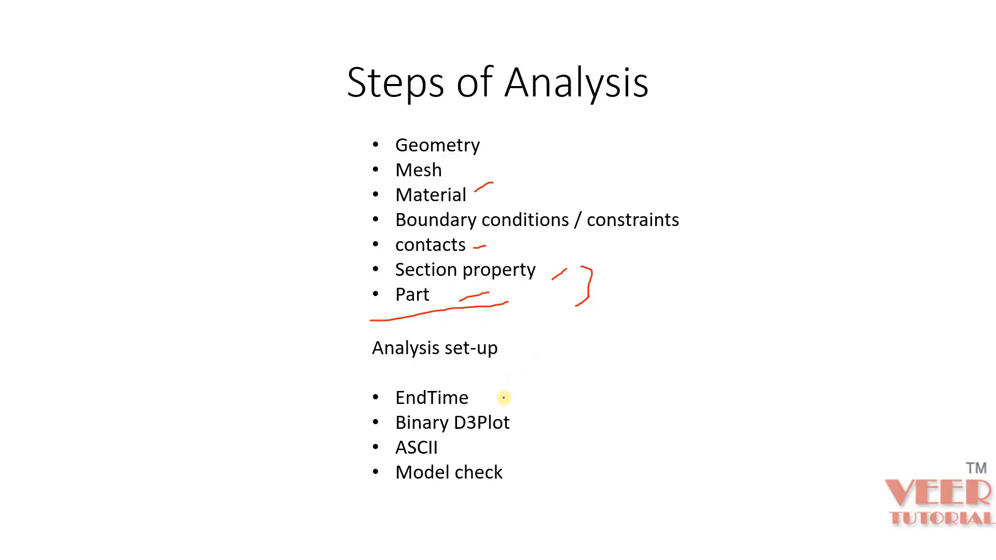
left_click_drag(503, 398, 515, 396)
left_click_drag(529, 424, 575, 417)
left_click_drag(456, 456, 466, 451)
left_click_drag(526, 480, 546, 473)
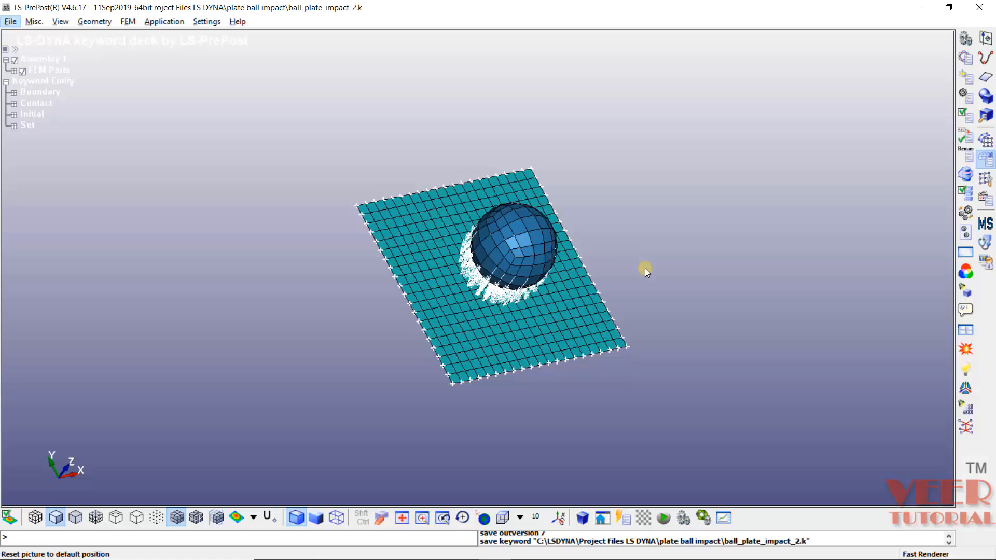
- Reopen the Keyword Manager, collapse all expanded keyword groups, and return to the beginning of the keyword list
left_click(126, 23)
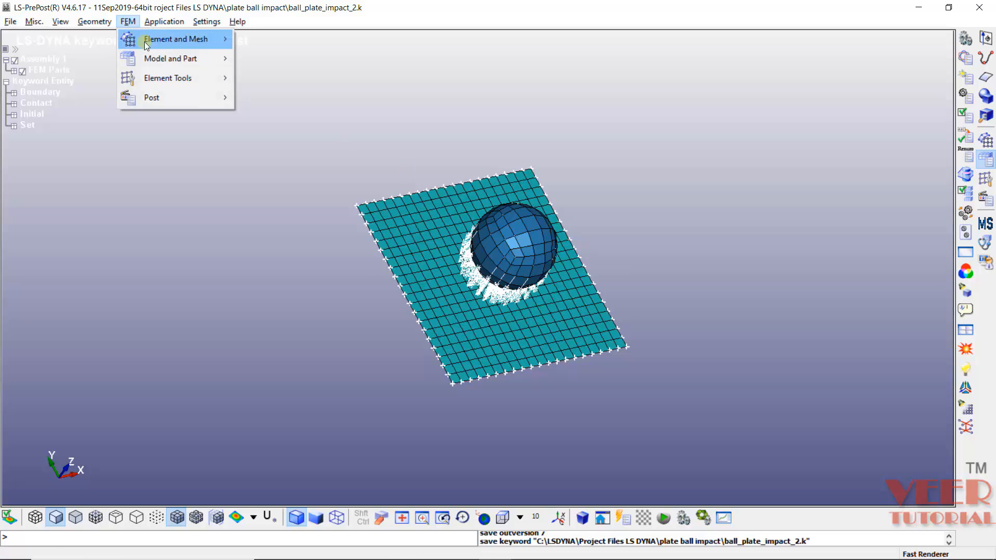
mouse_move(156, 54)
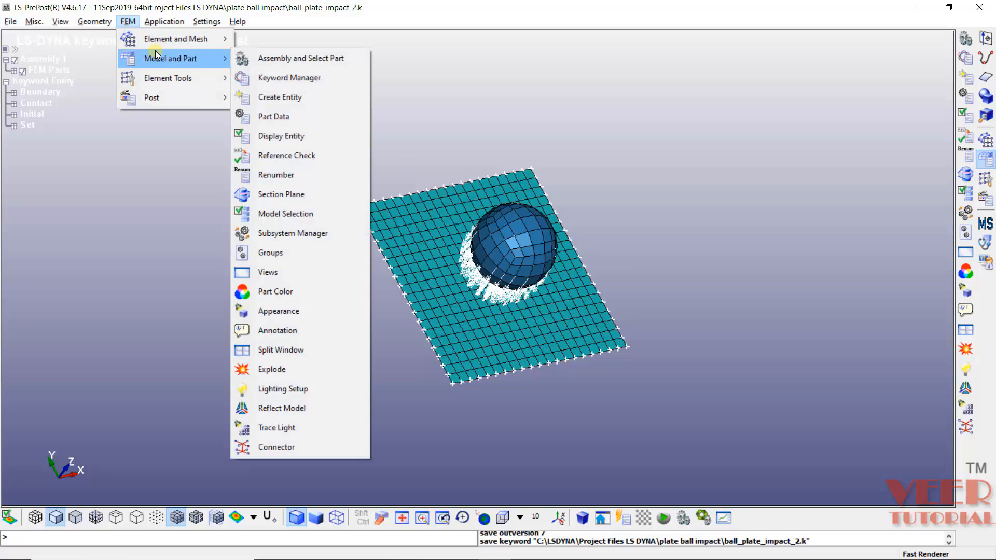
left_click(272, 79)
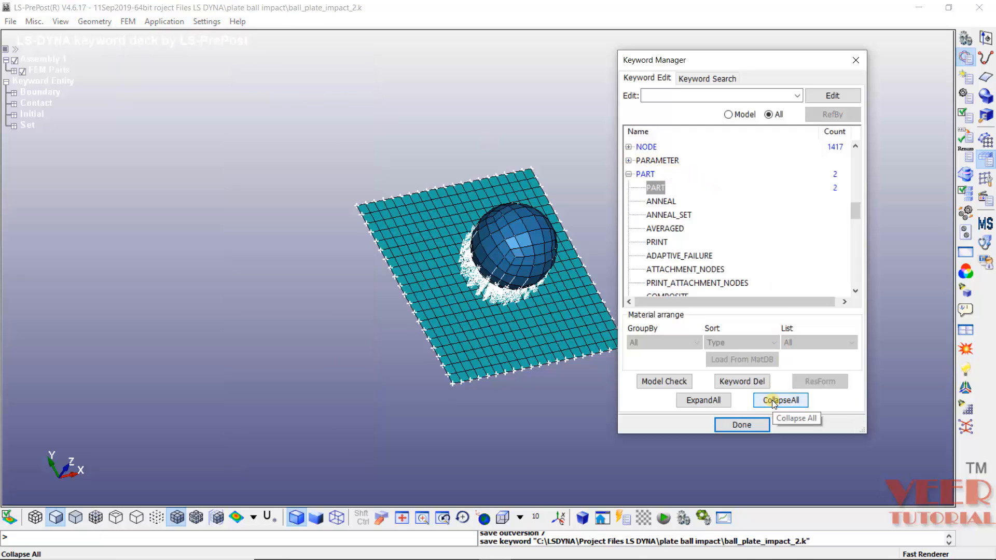
left_click(772, 400)
scroll(647, 204, "up", 10)
scroll(646, 204, "up", 2)
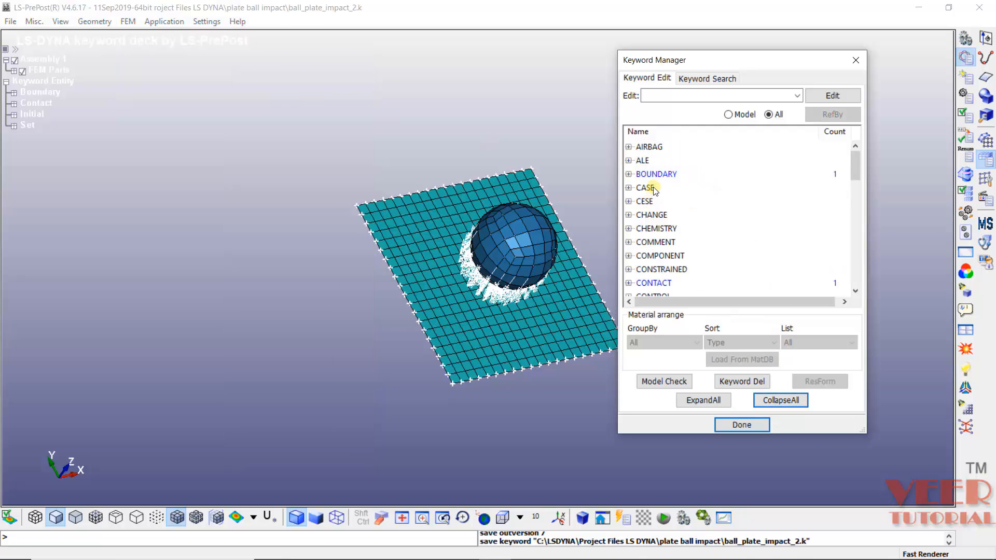
- Expand the CONTROL keyword group and open the *CONTROL_TERMINATION input form
scroll(642, 260, "down", 2)
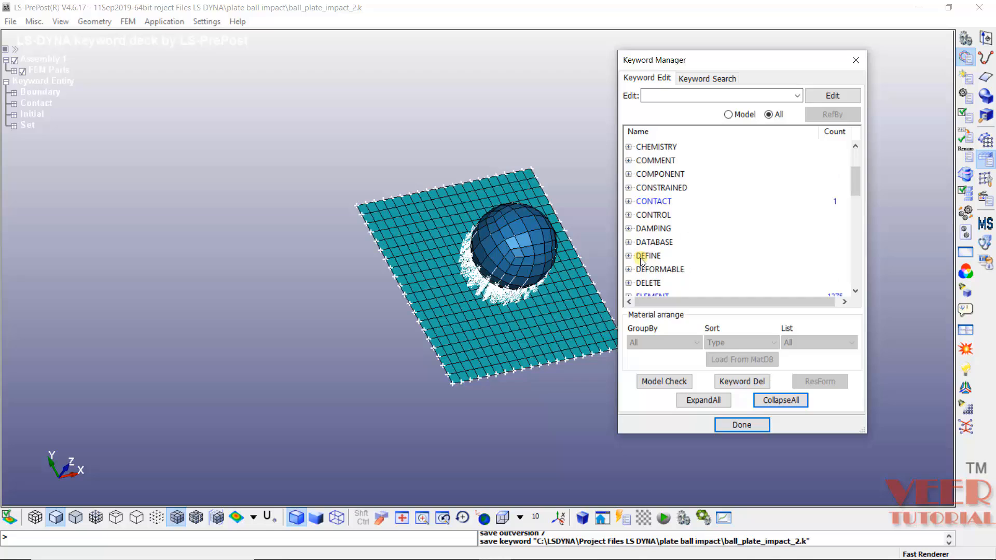
left_click(629, 215)
left_click(632, 217)
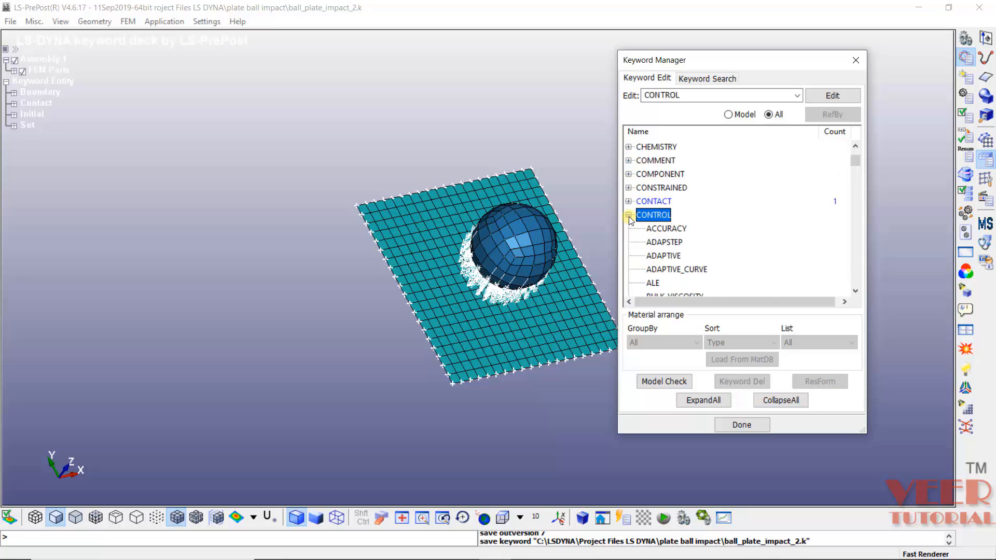
scroll(664, 267, "down", 20)
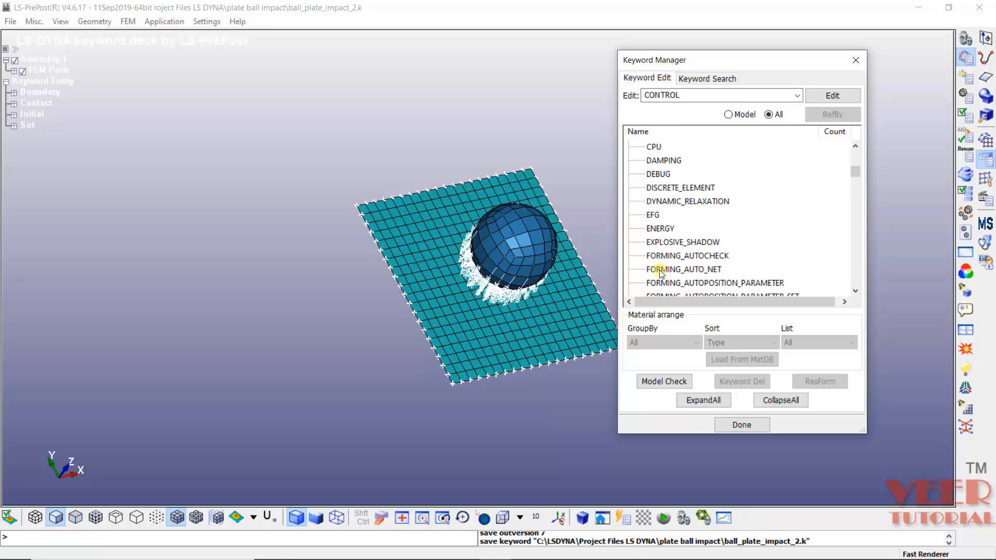
scroll(671, 262, "down", 20)
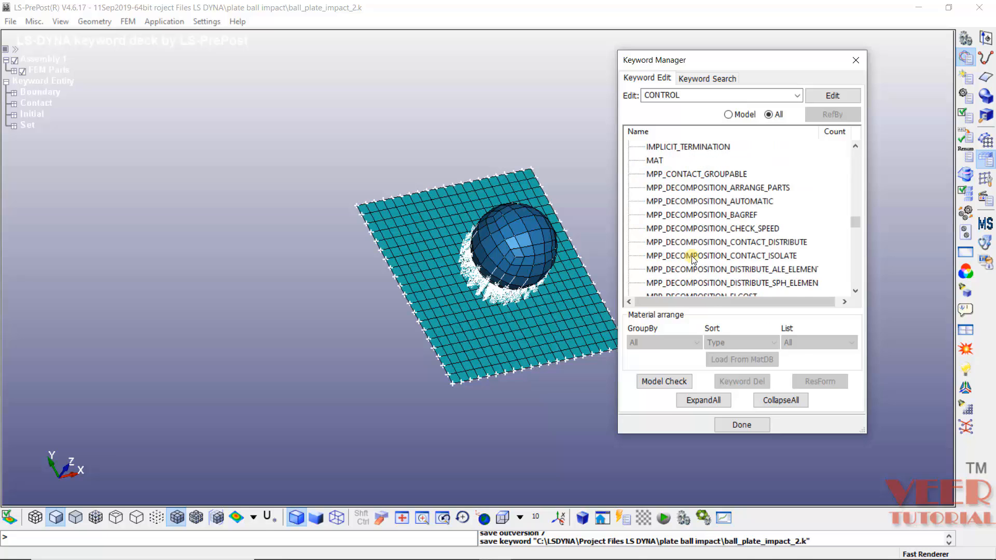
scroll(694, 258, "down", 4)
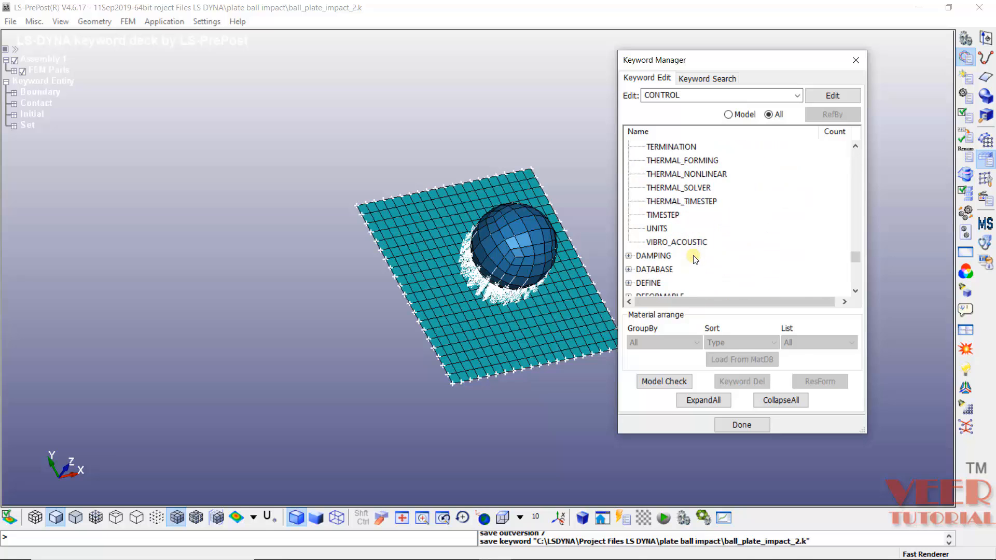
scroll(683, 151, "up", 1)
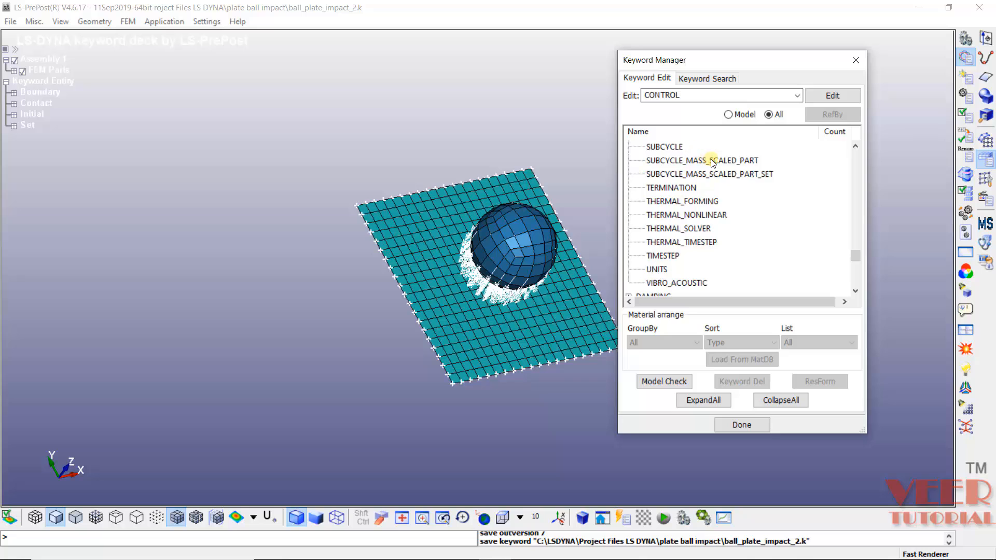
left_click(681, 189)
double_click(681, 188)
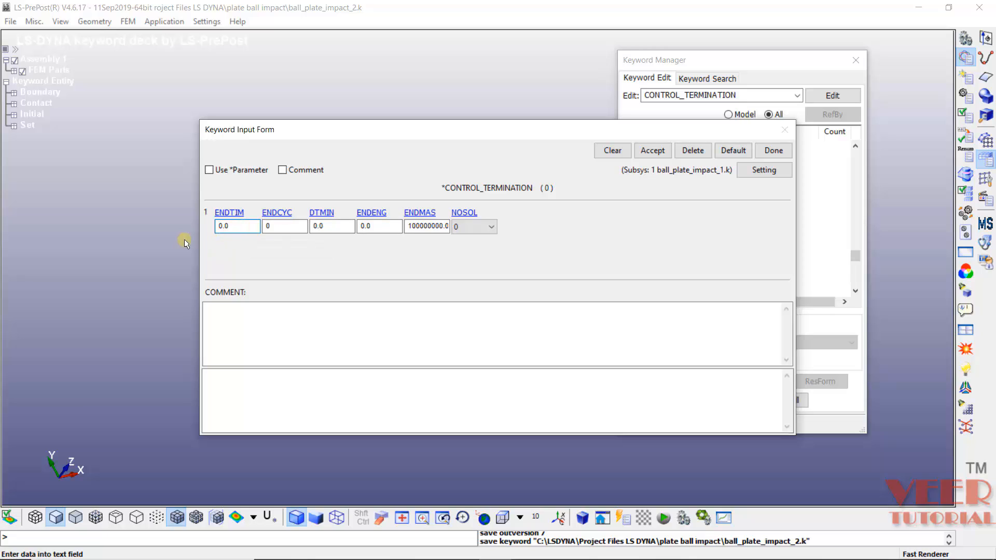
- Set the termination time ENDTIM to 1, accept the entry, and close the input form
double_click(226, 227)
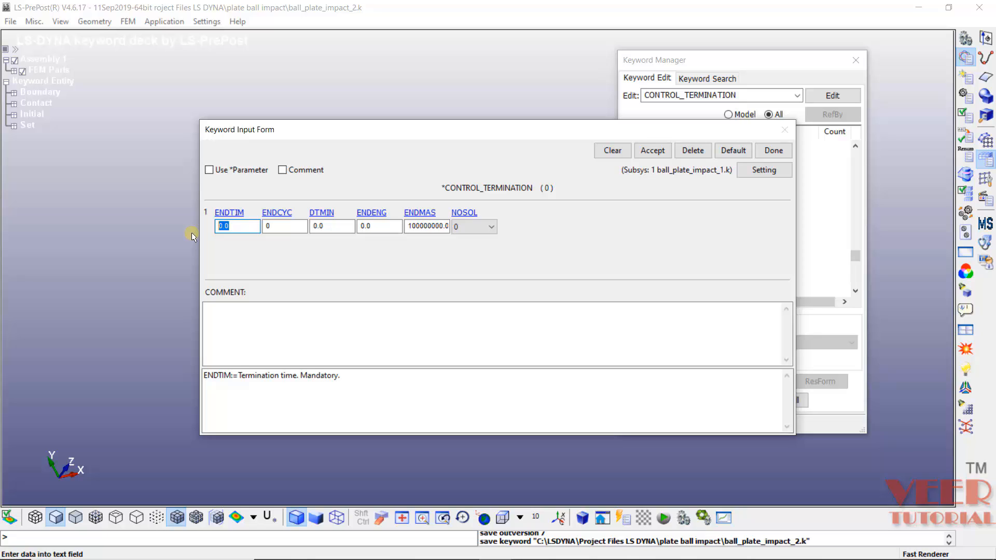
type("1")
left_click(652, 151)
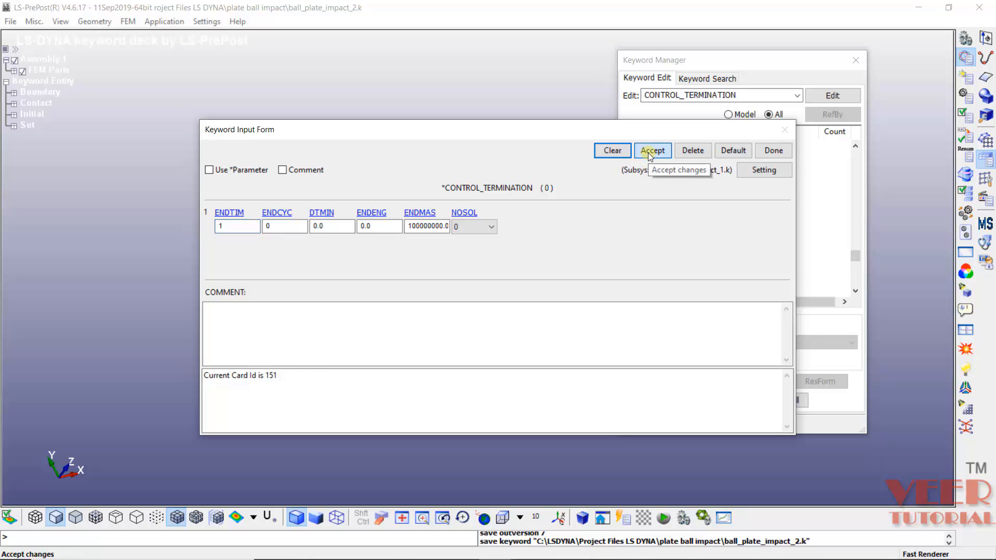
left_click(773, 150)
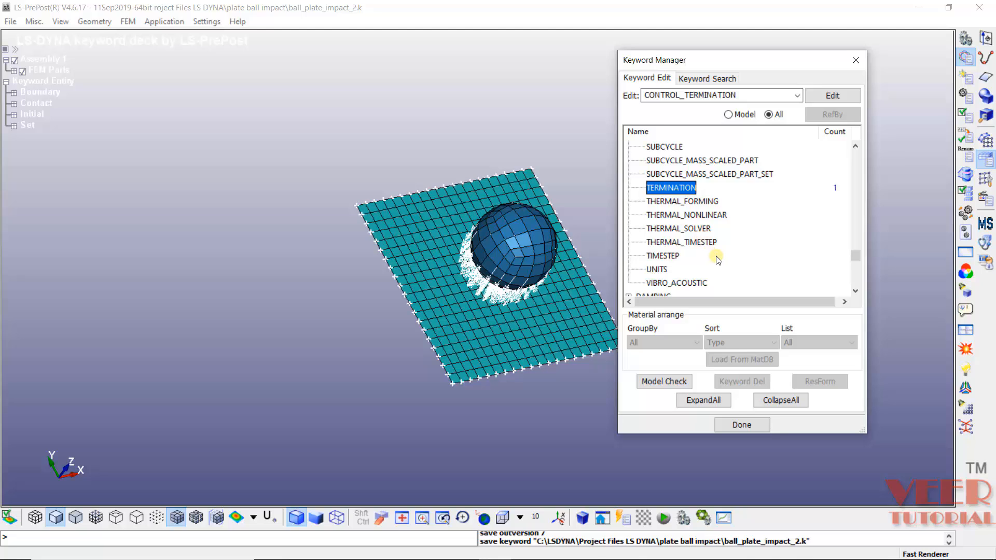
- Open the *DATABASE_BINARY_D3PLOT input form from the DATABASE group, check the DT description, and start editing NPLTC
scroll(718, 259, "down", 3)
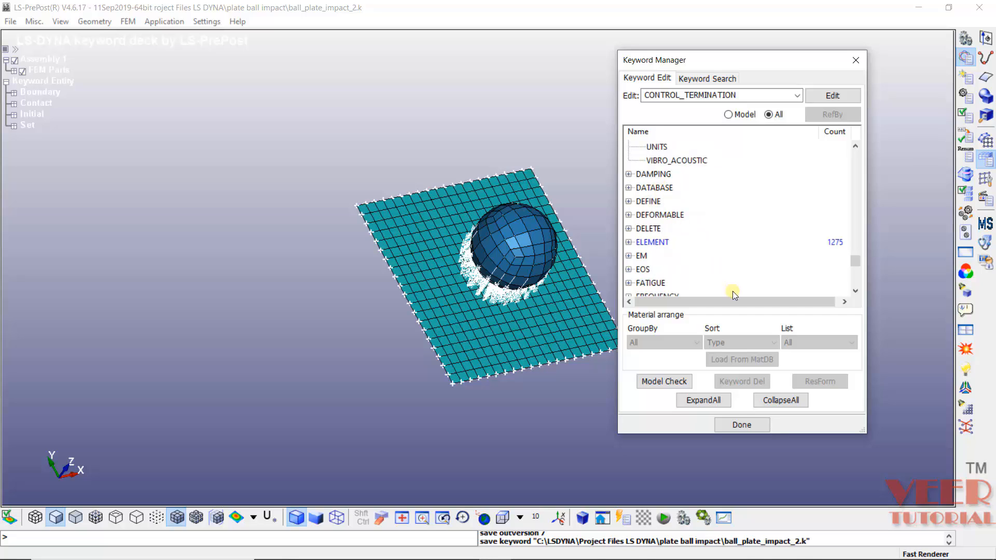
left_click(629, 187)
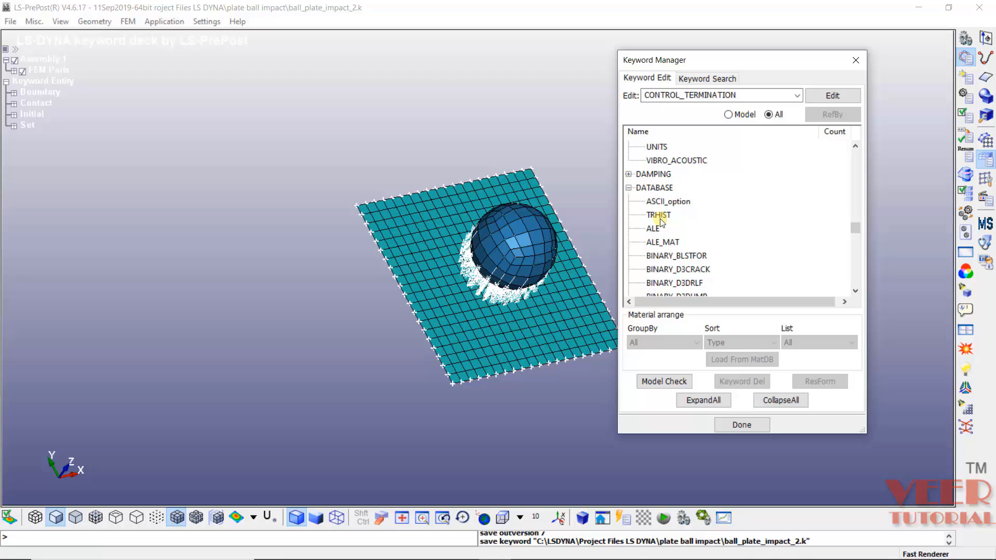
scroll(670, 233, "down", 2)
left_click(673, 243)
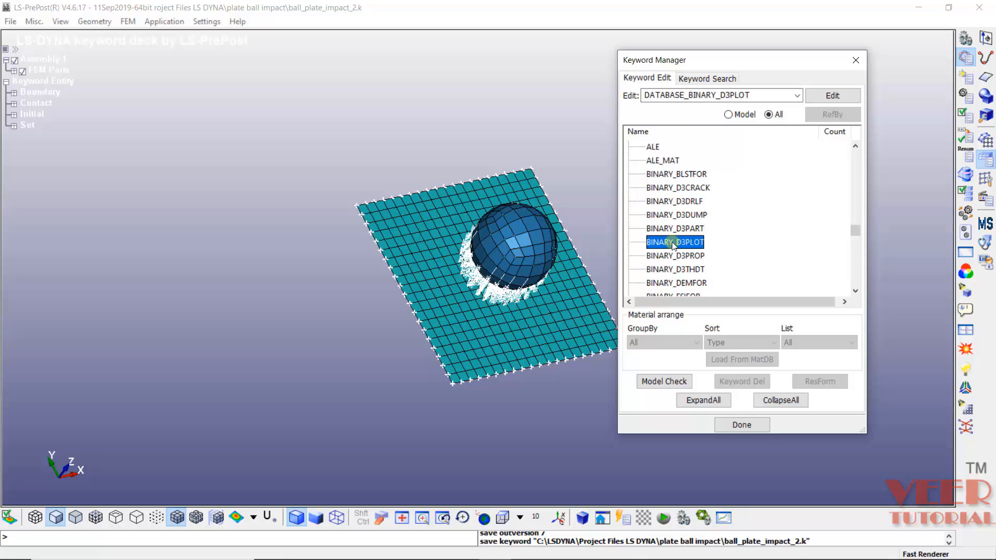
double_click(673, 243)
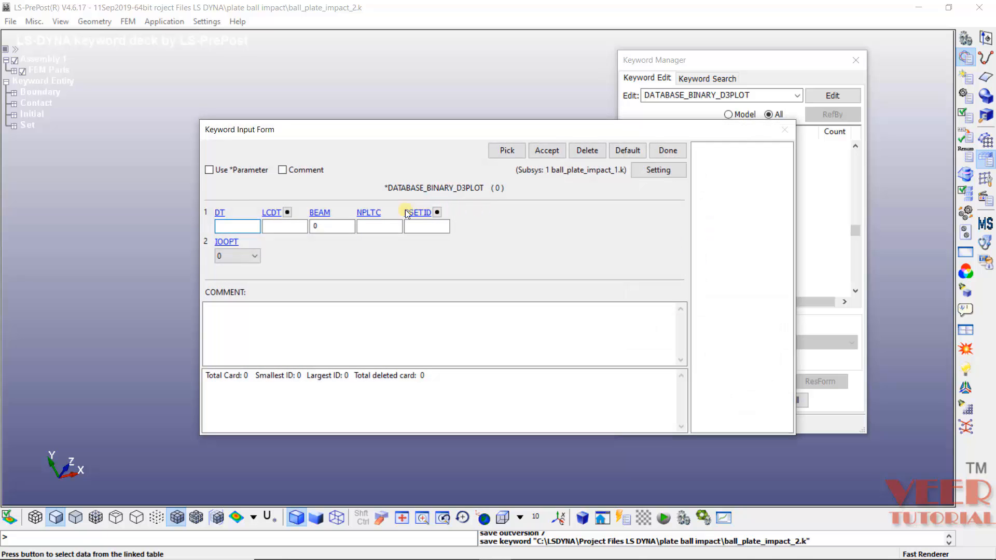
left_click(228, 235)
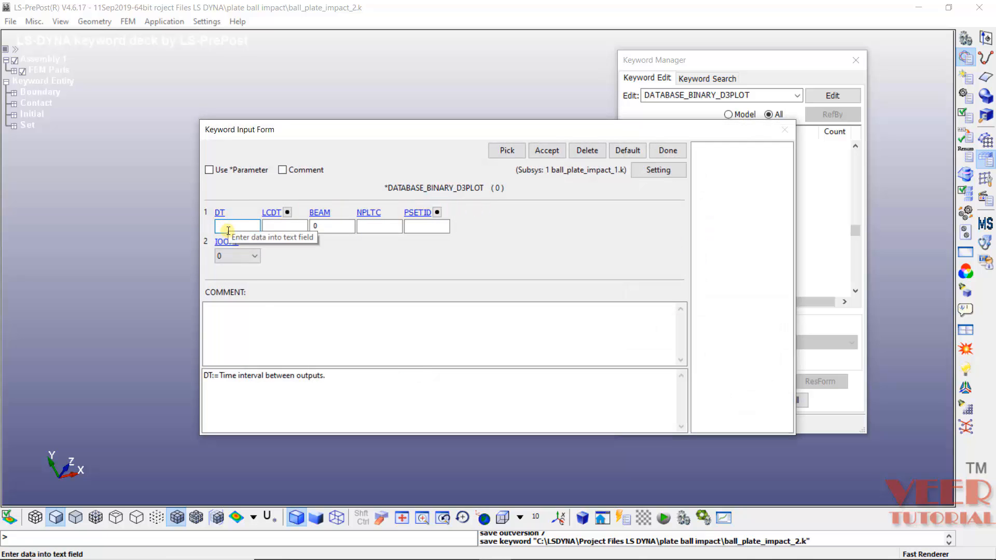
left_click_drag(324, 377, 219, 377)
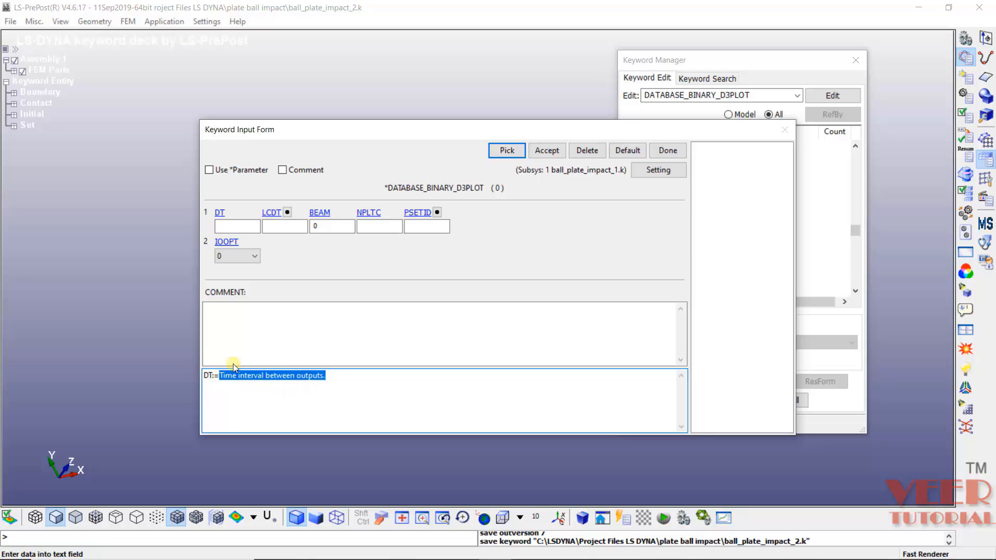
left_click(371, 225)
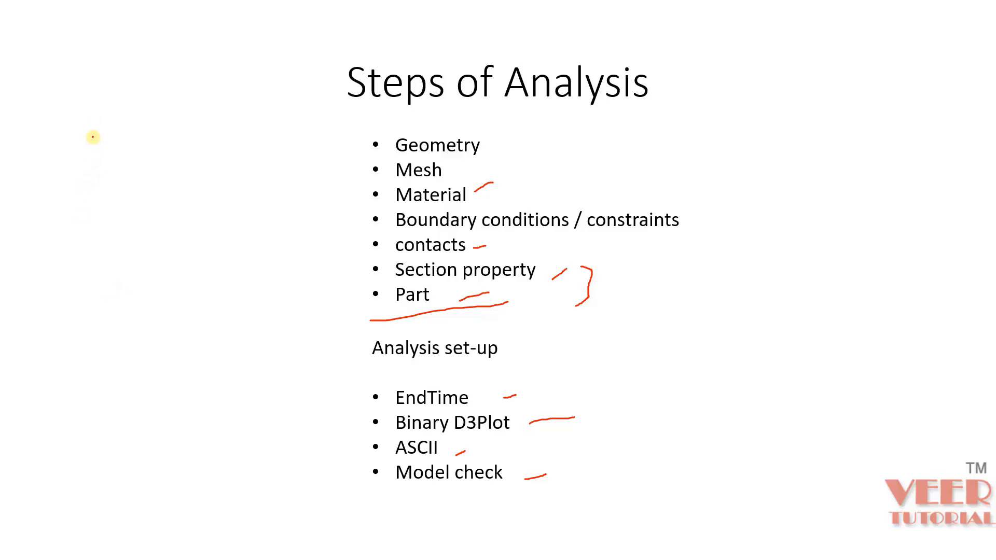
left_click_drag(93, 136, 103, 168)
left_click_drag(154, 112, 148, 131)
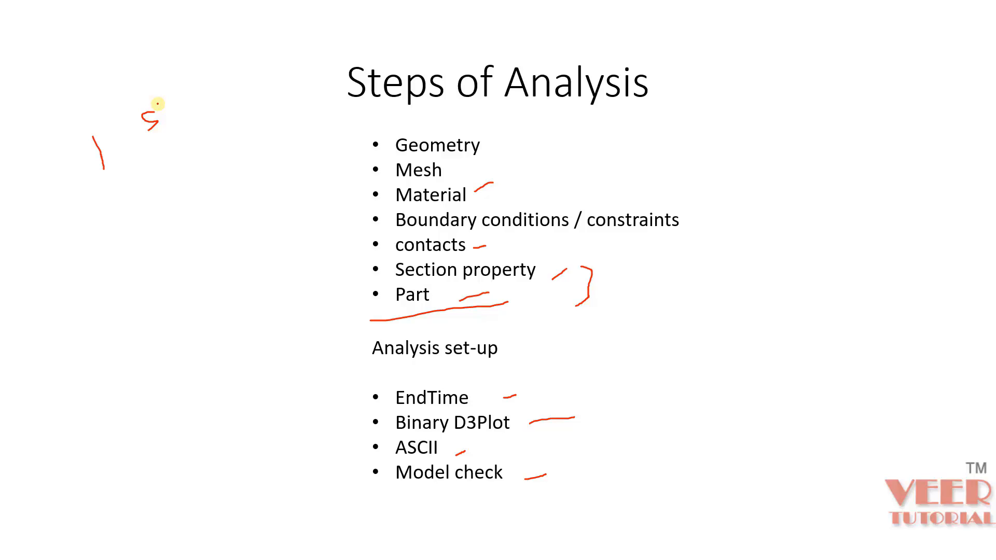
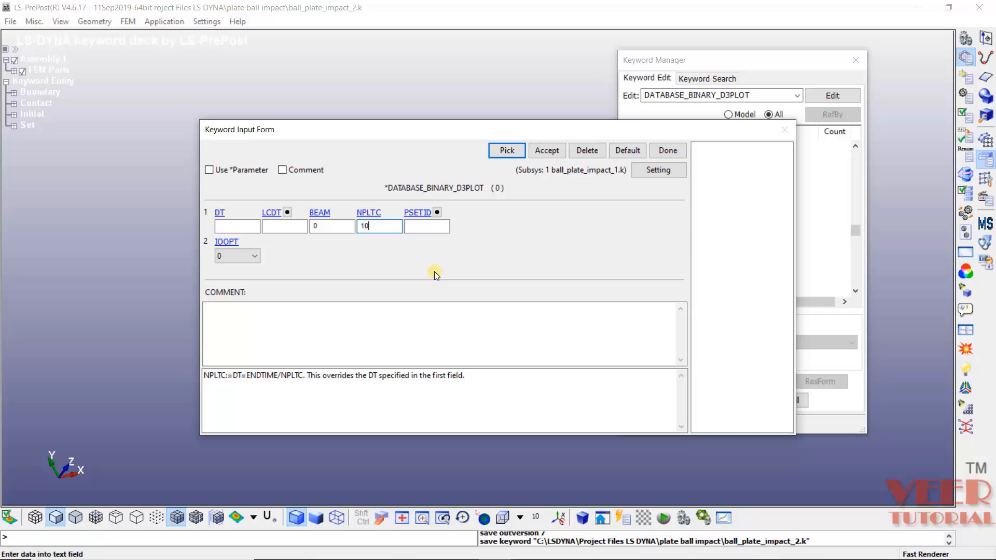
- Accept the *DATABASE_BINARY_D3PLOT entry with NPLTC set to 10 and close its input form
left_click(546, 151)
left_click(667, 150)
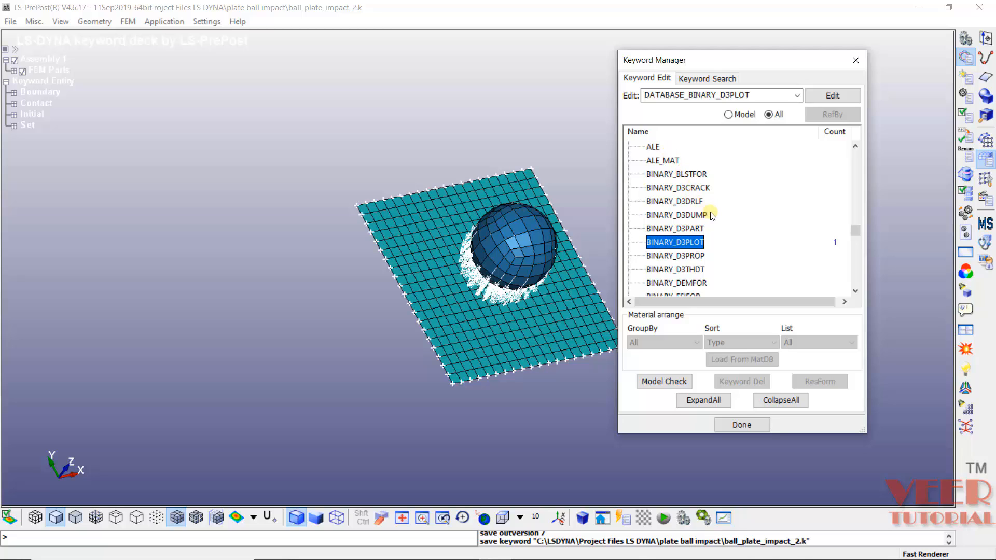
- Open the DATABASE ASCII_option form and set Default DT to 0.1 for all output options
scroll(712, 215, "up", 2)
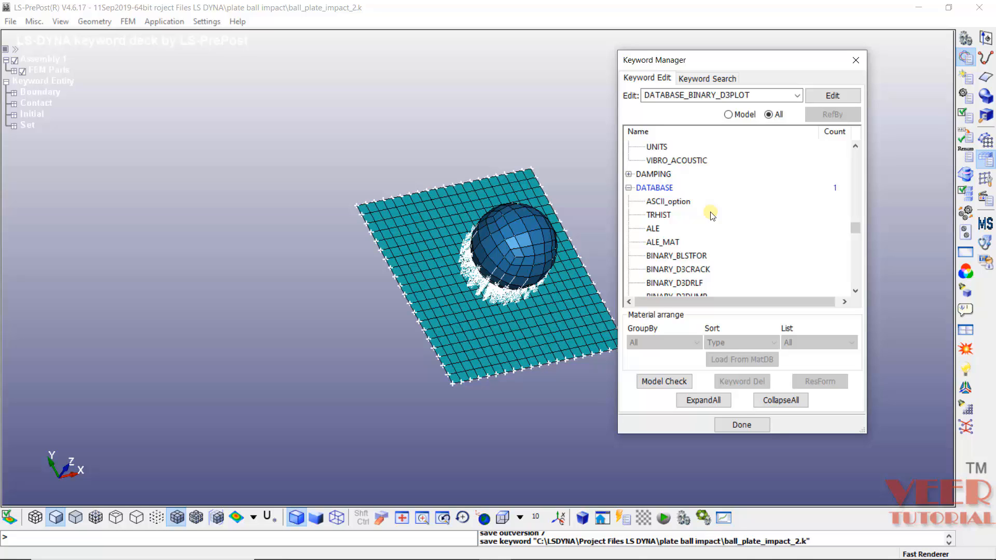
left_click(659, 205)
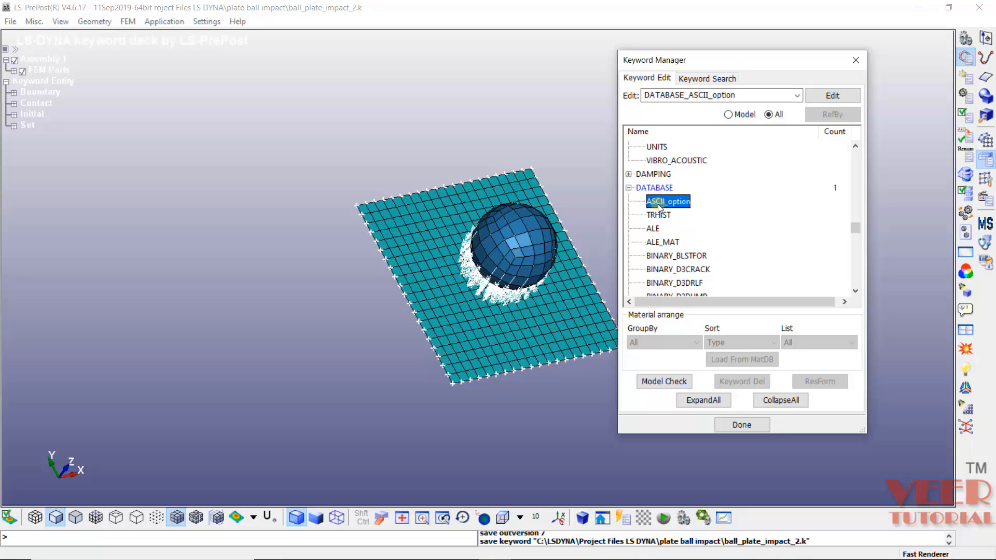
double_click(659, 206)
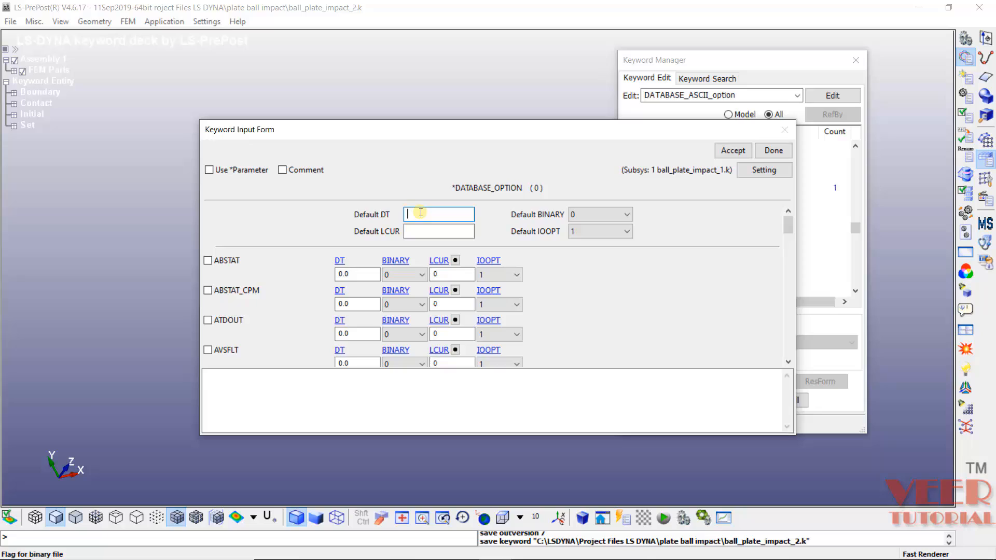
type("0.1")
key("Return")
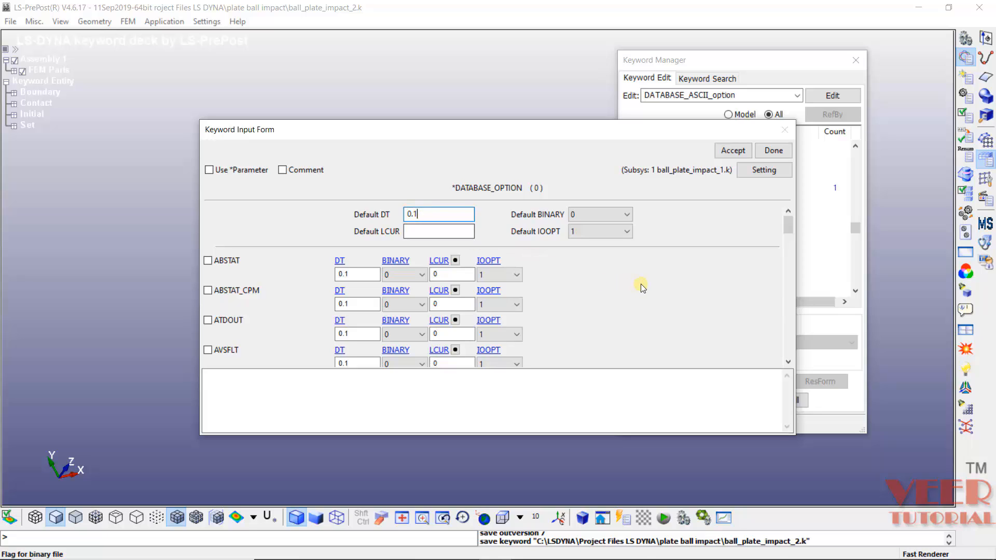
- Enable the GLSTAT global statistics and MATSUM material energies outputs in the ASCII options
scroll(642, 284, "down", 1)
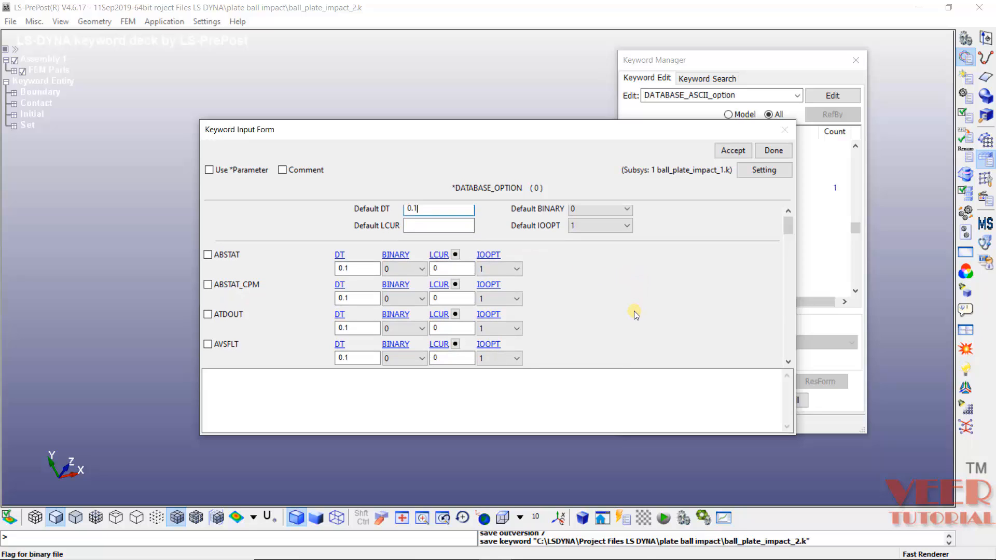
scroll(636, 315, "down", 5)
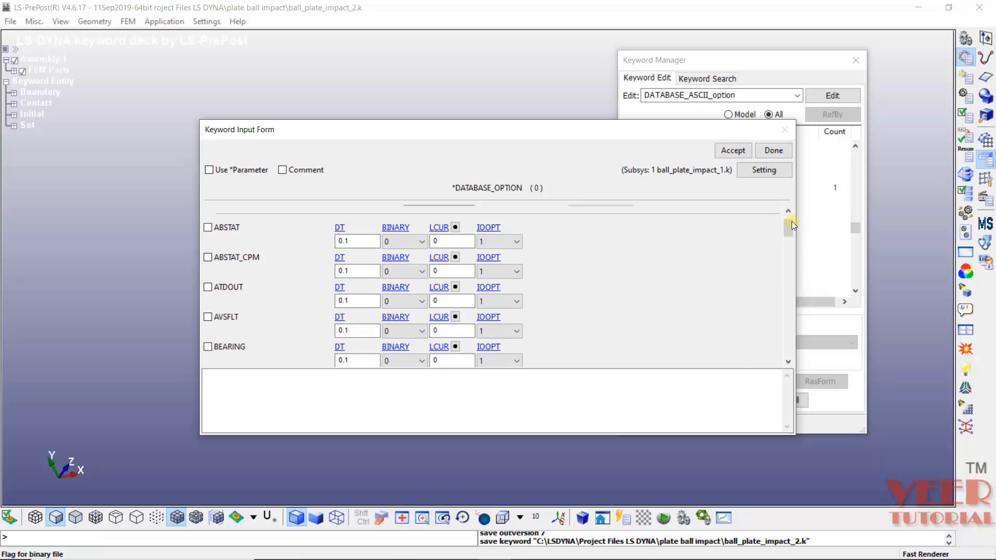
left_click_drag(789, 231, 793, 267)
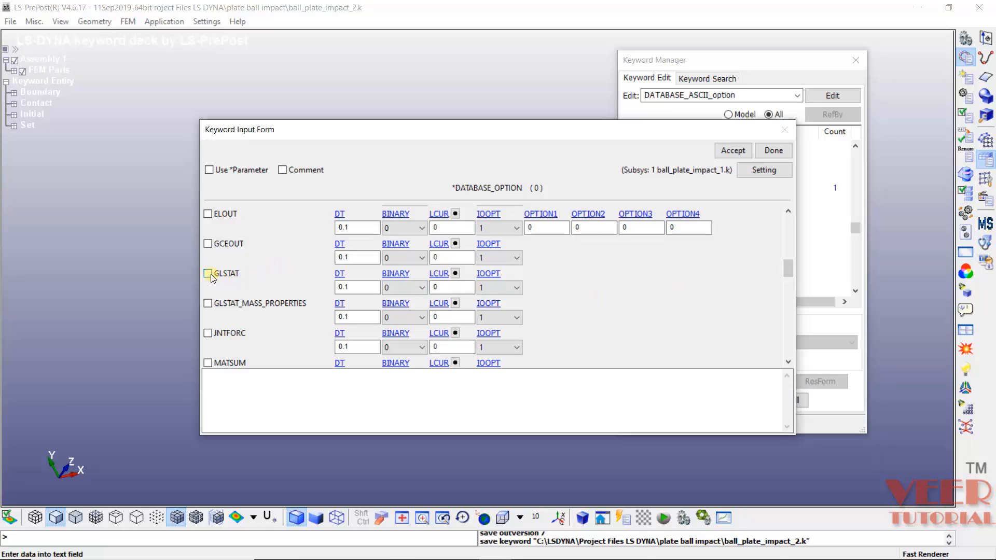
left_click(239, 274)
left_click(208, 277)
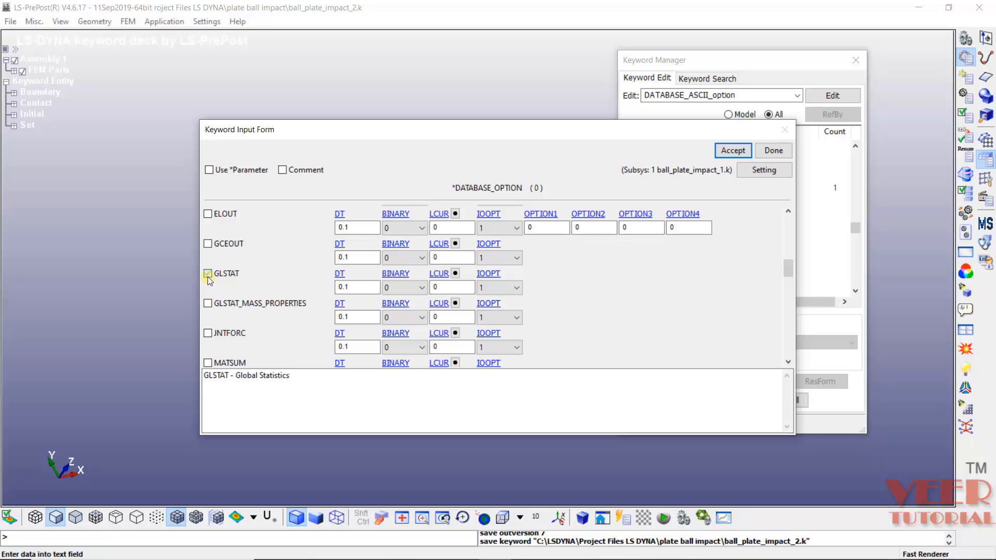
scroll(413, 337, "down", 3)
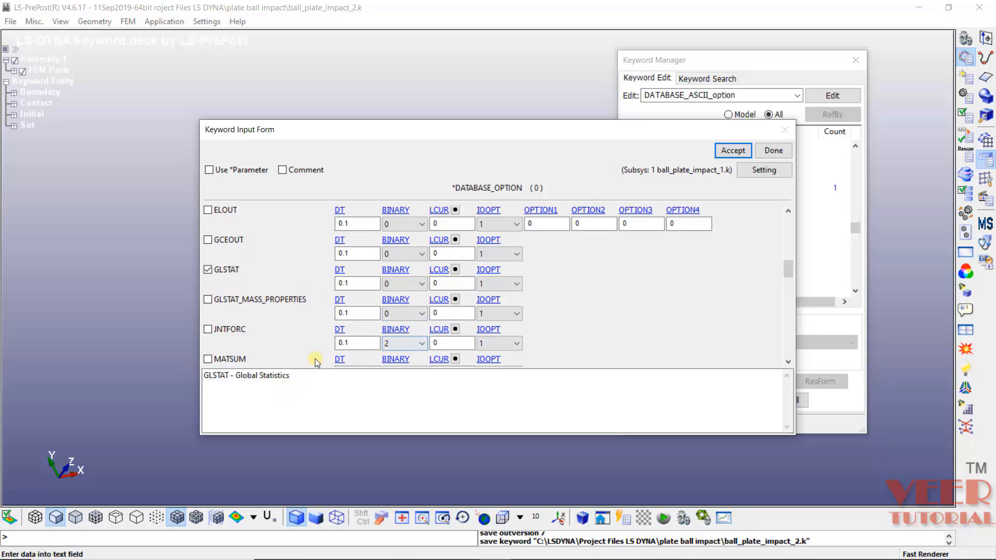
scroll(311, 358, "down", 1)
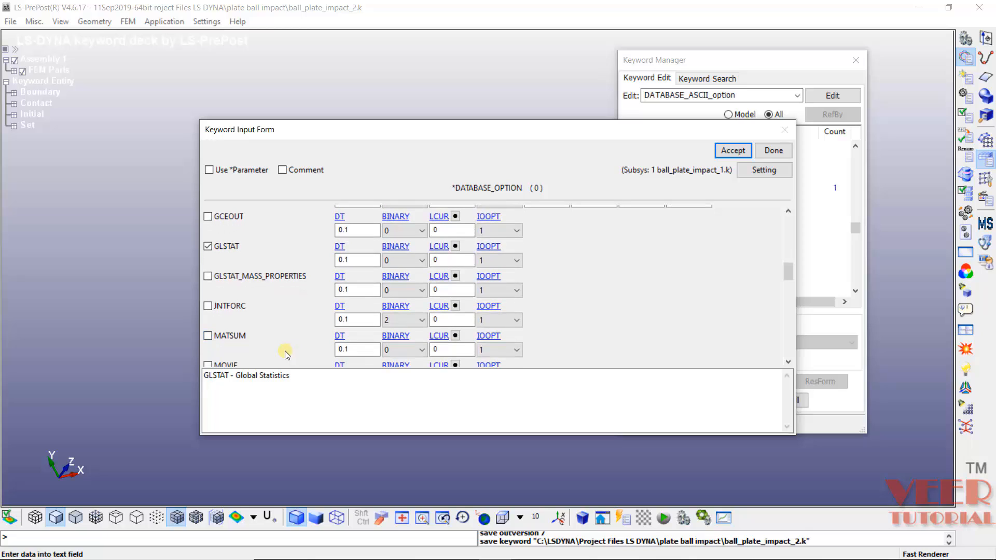
left_click(208, 336)
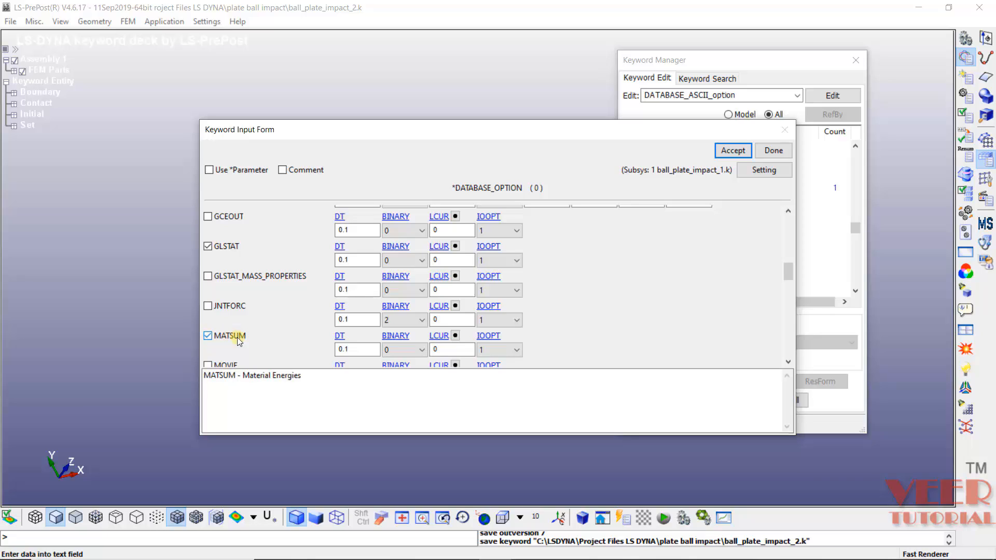
- Check the MATSUM description, accept the *DATABASE_ASCII_option settings and close the input form
left_click_drag(311, 378, 241, 377)
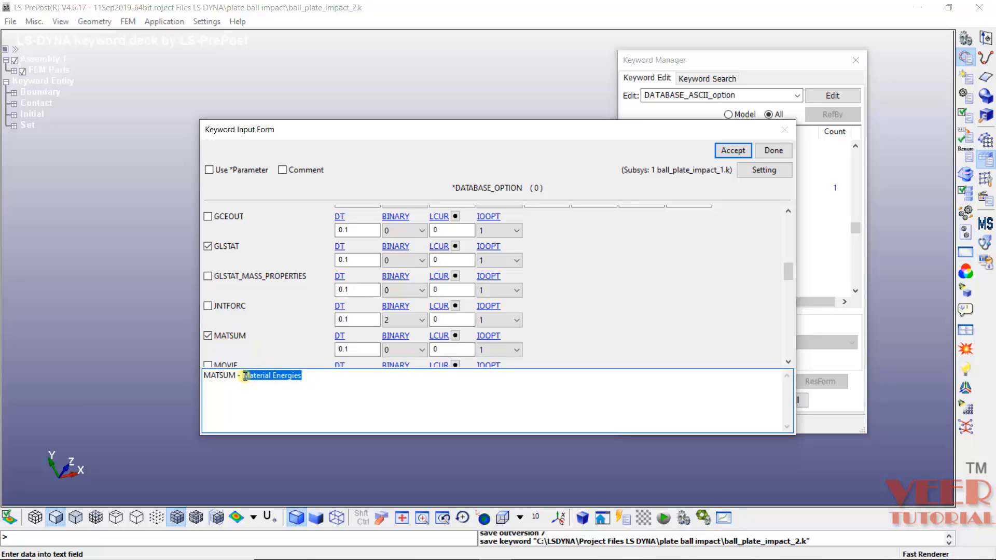
left_click(371, 377)
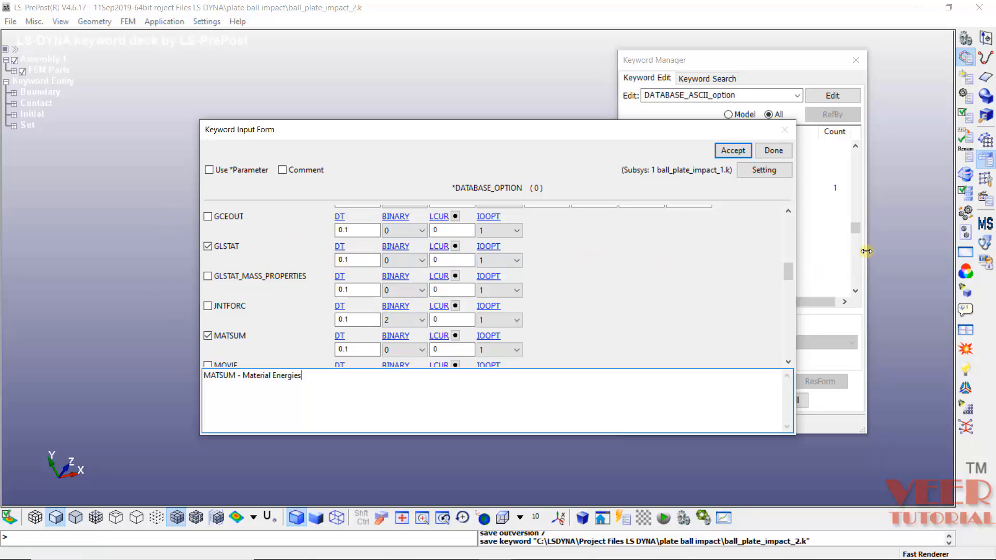
left_click(732, 151)
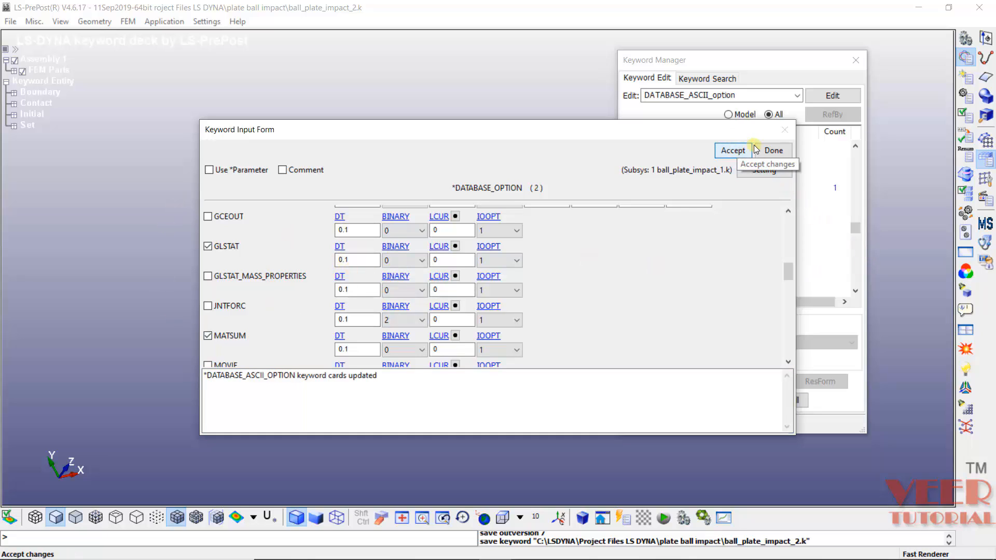
left_click(763, 152)
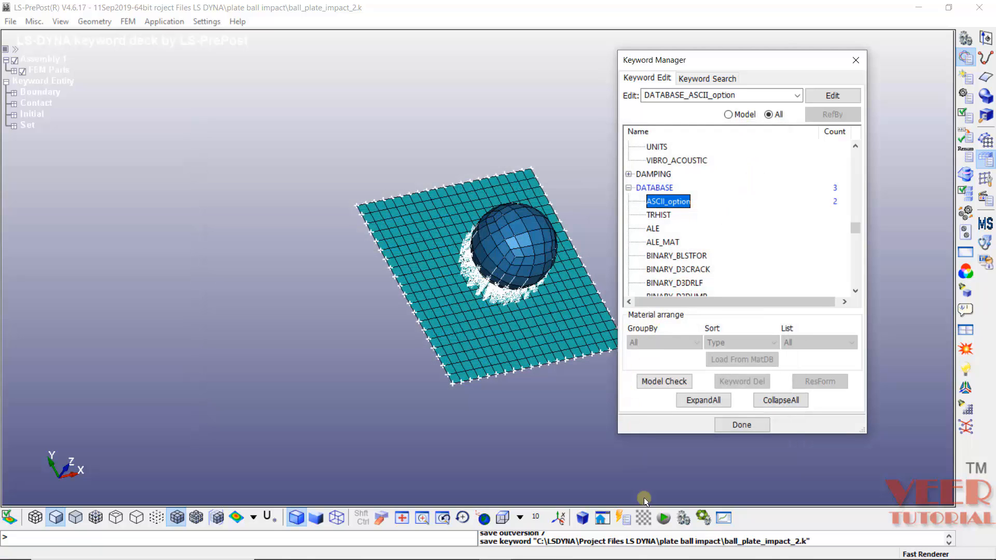
- Switch to LS-DYNA_manual_Vol1.pdf in Foxit Reader and browse the *DATABASE bookmarks
key("super")
left_click(622, 549)
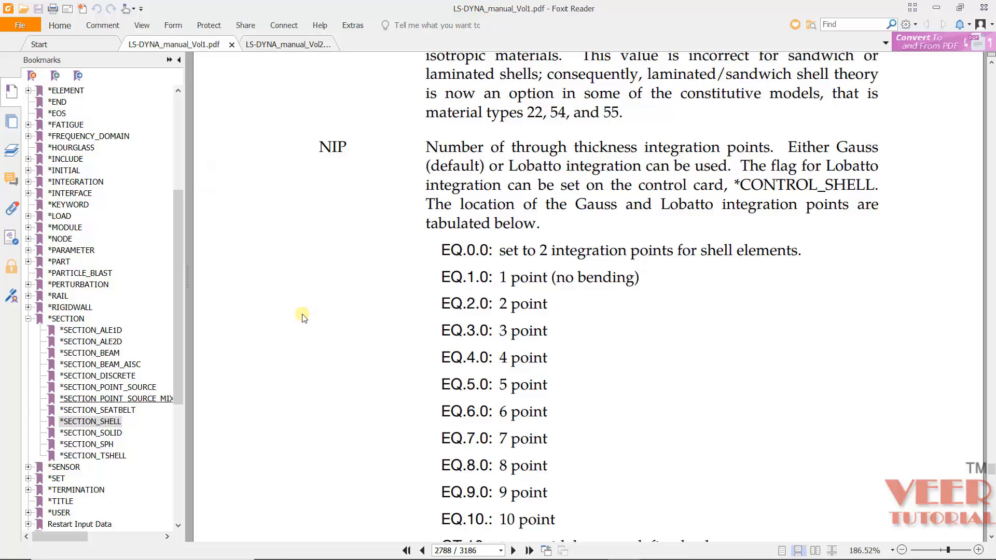
scroll(62, 348, "up", 6)
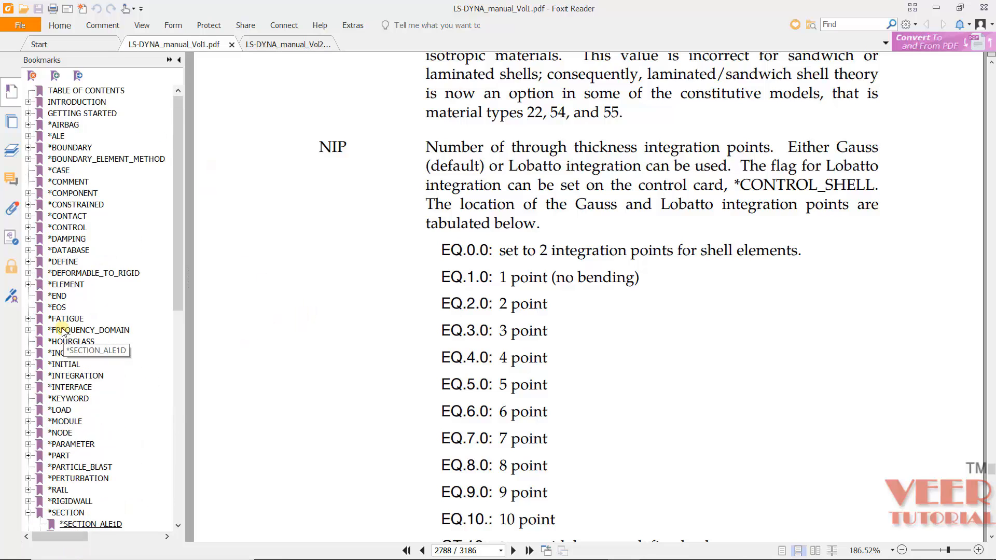
left_click(28, 250)
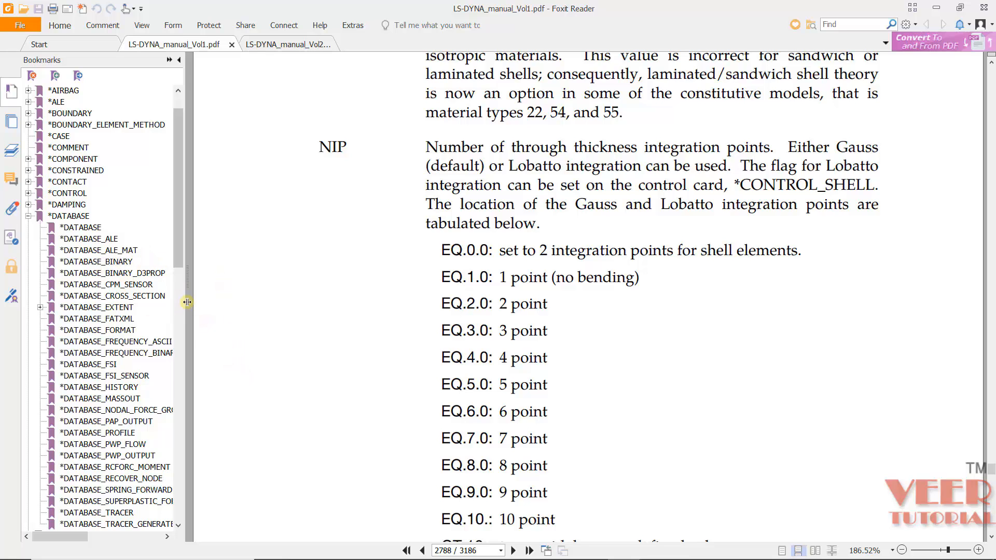
scroll(171, 390, "down", 1)
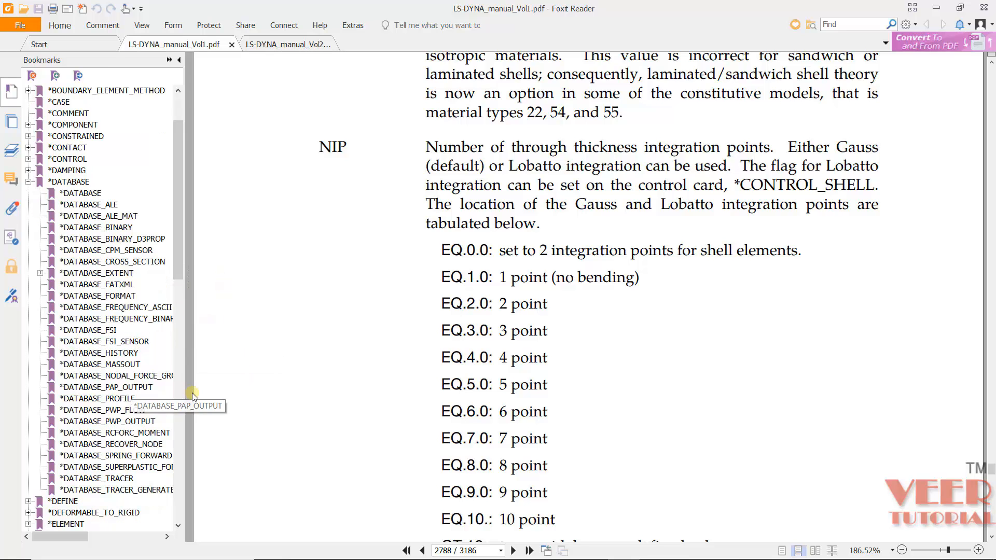
scroll(192, 393, "up", 3)
scroll(192, 393, "up", 3)
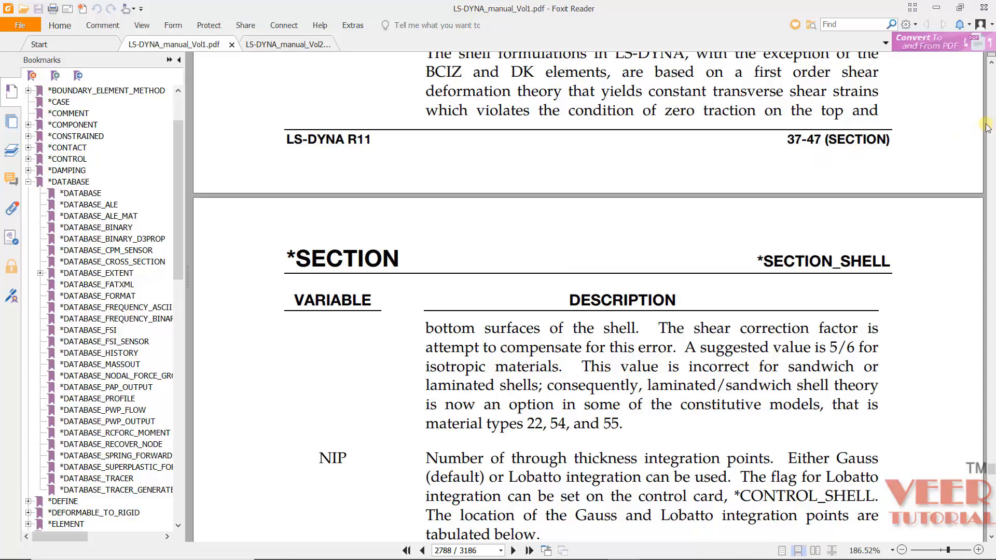
- Search the manual for "glstat" and examine its description in the ASCII file options list
left_click(856, 23)
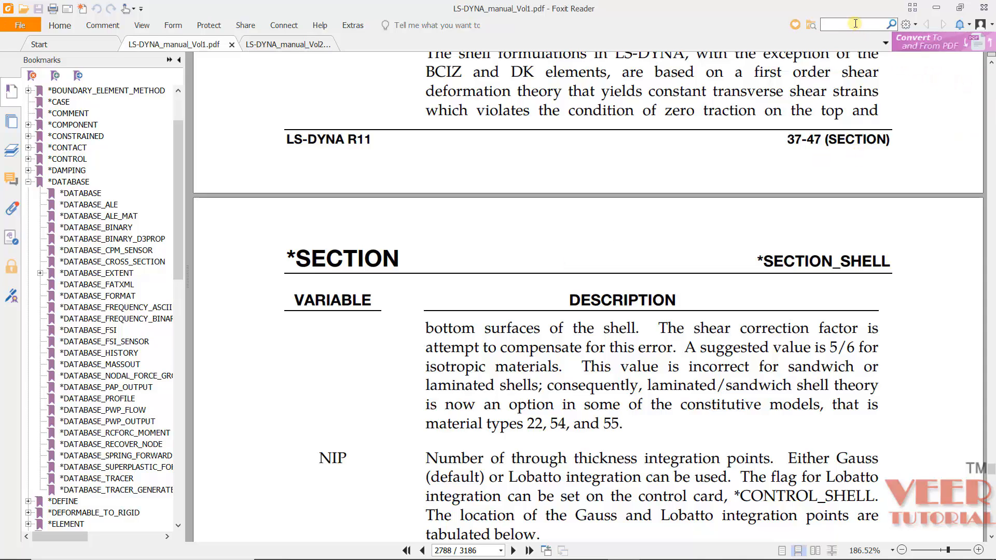
type("glstat")
key("Return")
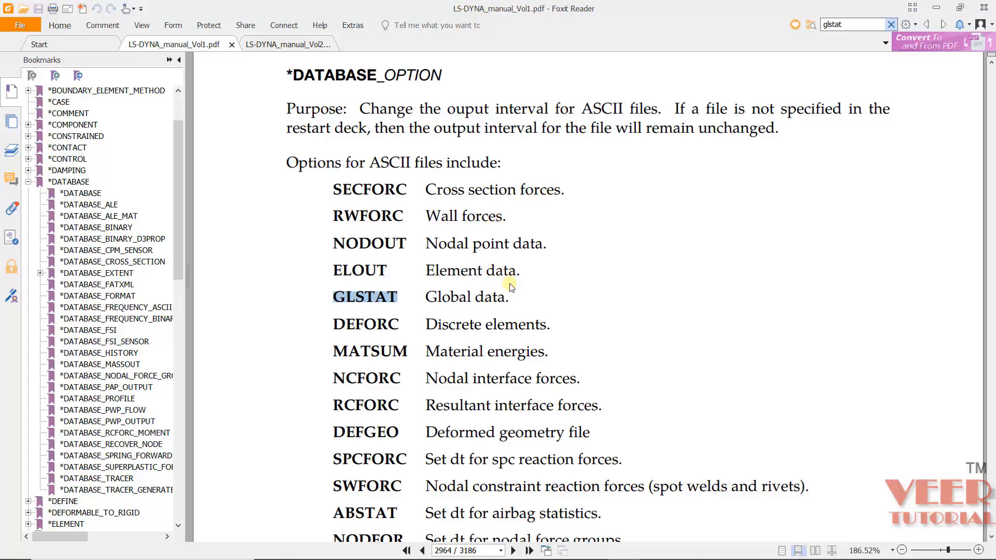
left_click_drag(505, 297, 413, 298)
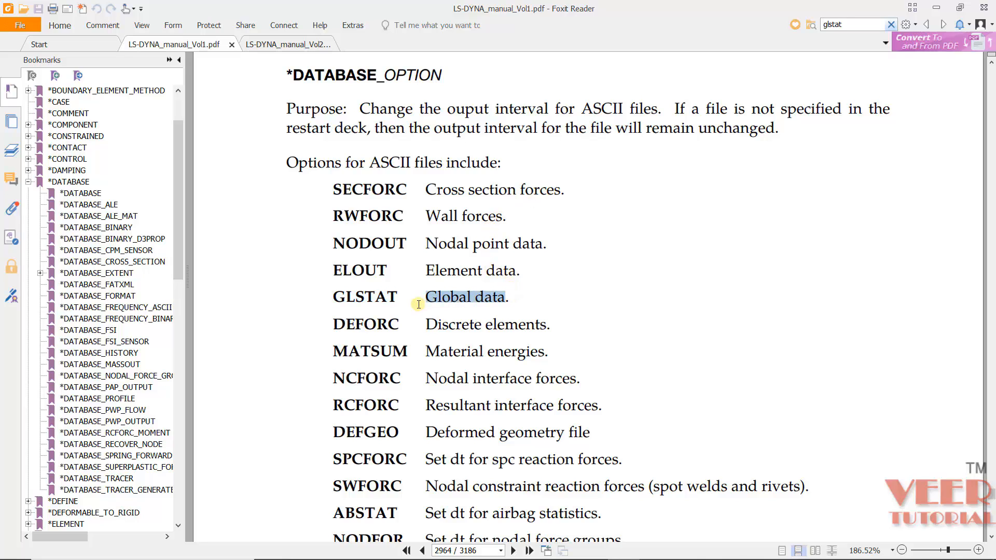
- Step through further glstat occurrences in the manual and read the introduction passage on hourglass and total energy in the glstat file
left_click(942, 27)
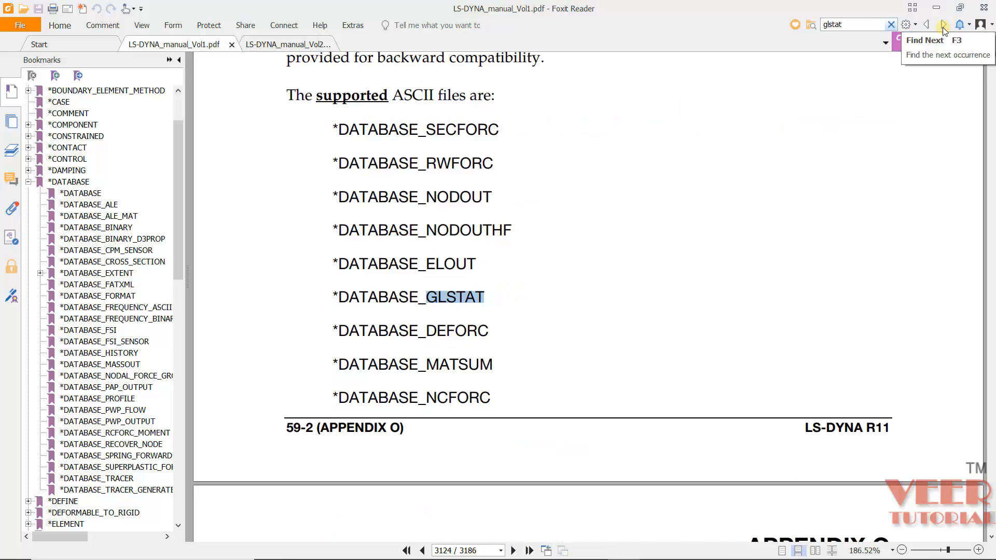
left_click(943, 27)
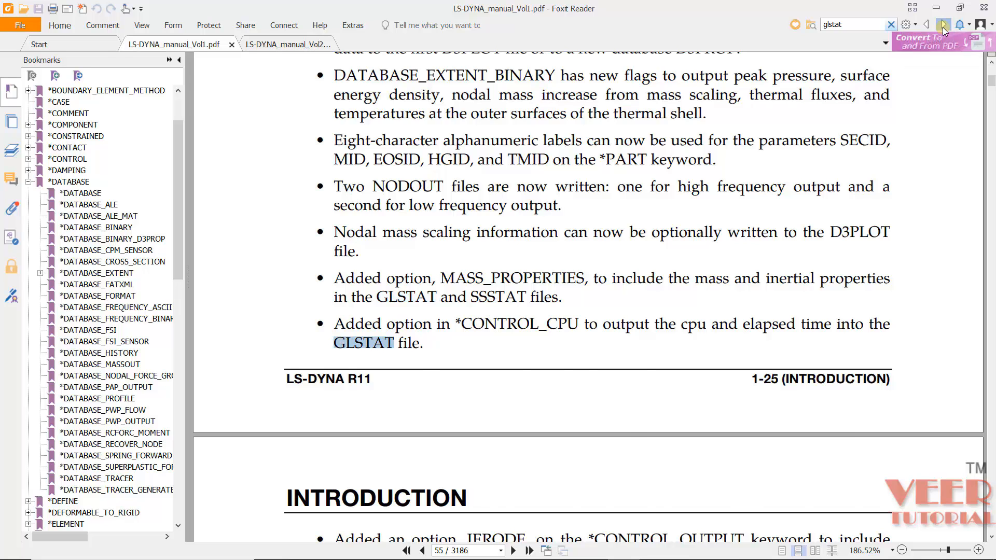
left_click(942, 27)
left_click(943, 27)
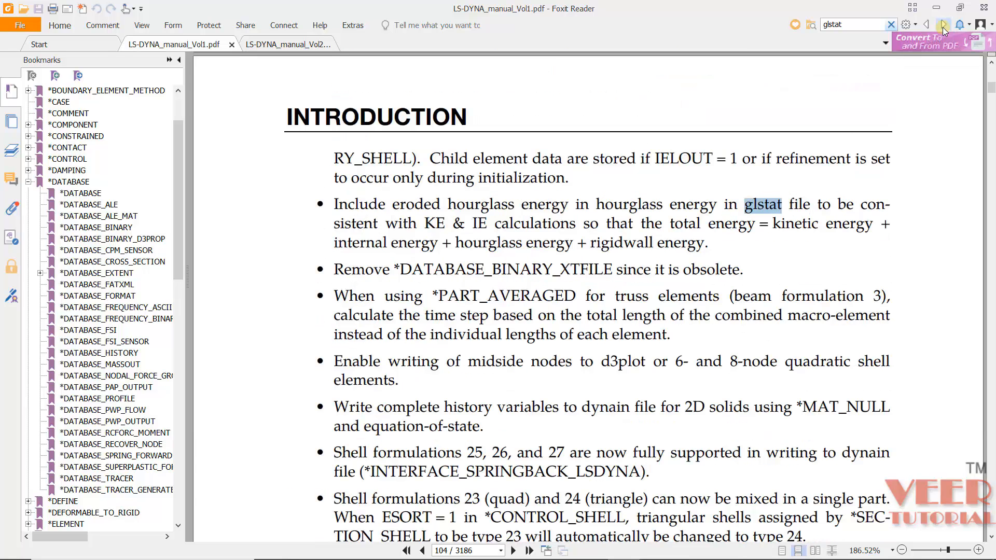
left_click(943, 27)
left_click(928, 26)
left_click(794, 205)
left_click_drag(744, 205, 831, 205)
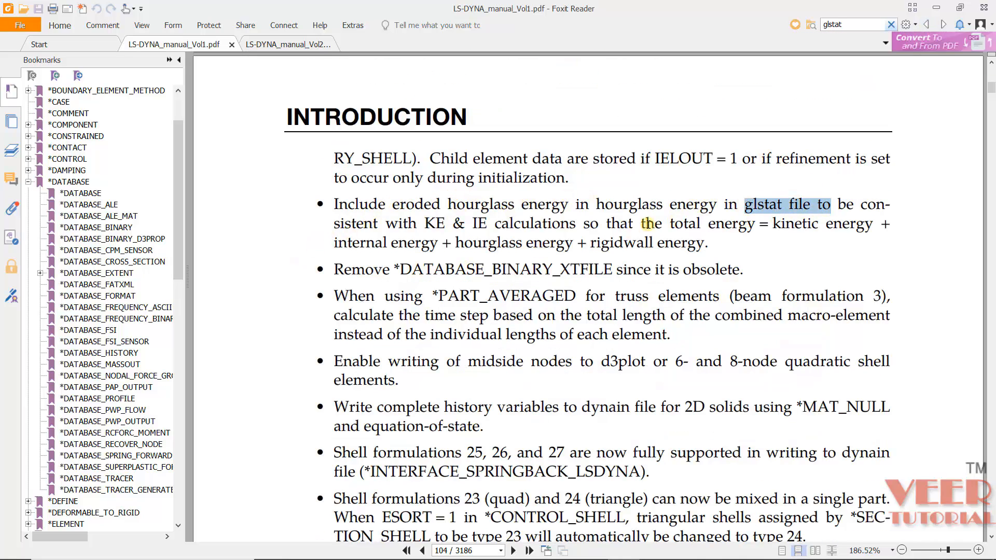
left_click_drag(424, 225, 489, 223)
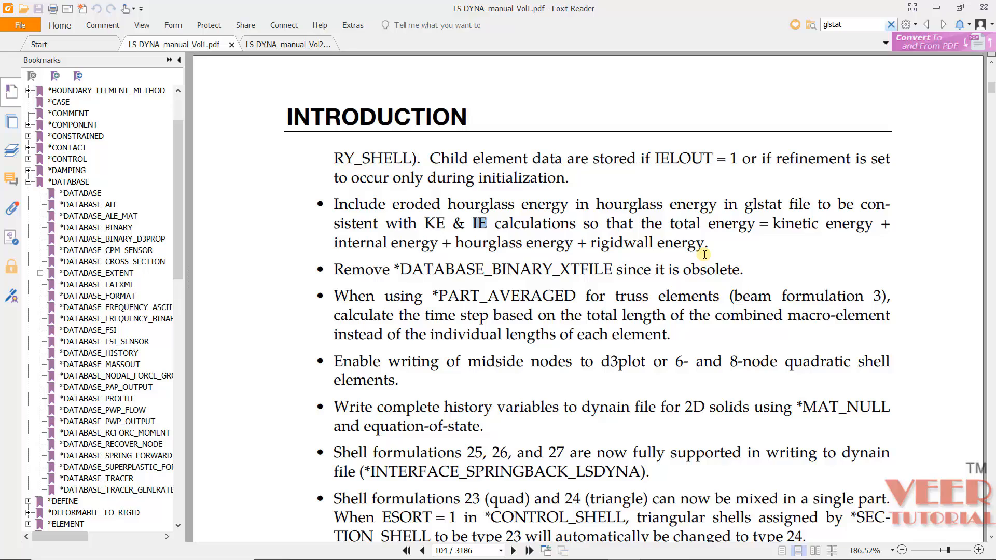
left_click(779, 226)
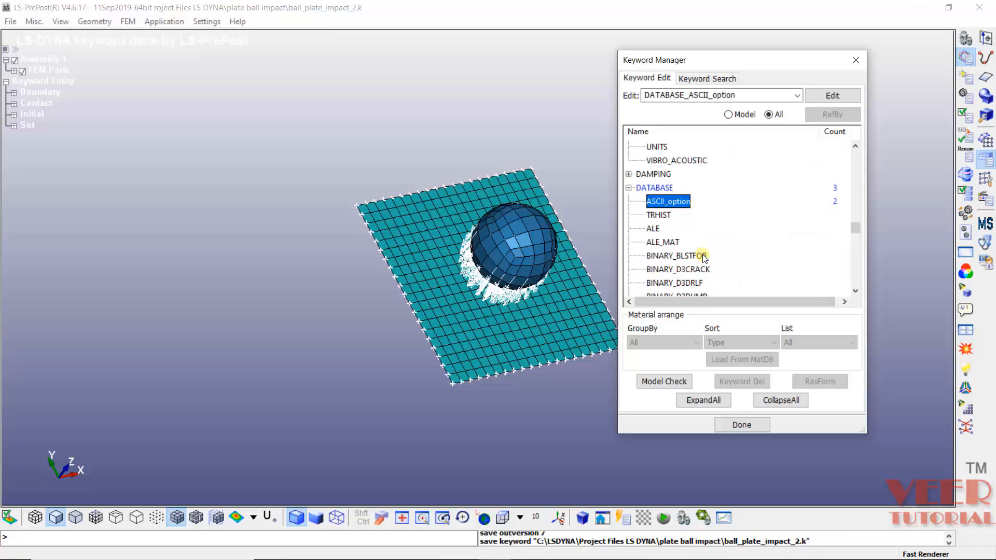
- In LS-PrePost, collapse the keyword tree and review the model's Keyword Check, closing the Model Checking and Keyword Manager windows
left_click(785, 403)
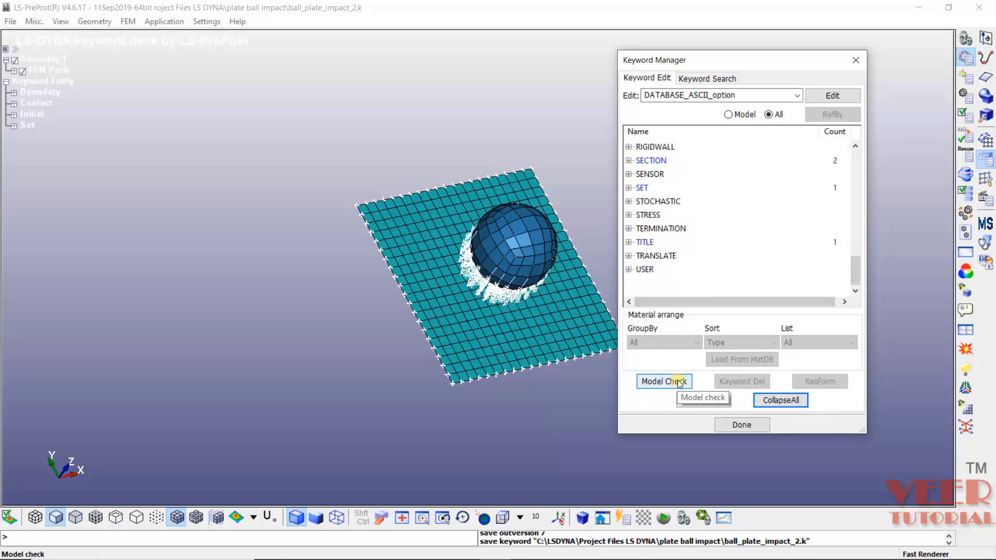
left_click(663, 382)
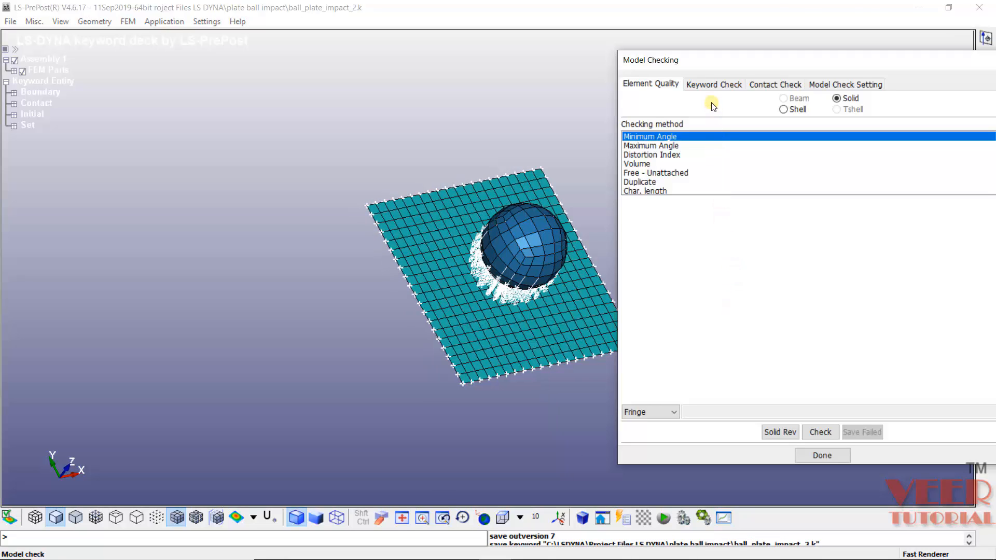
left_click(705, 86)
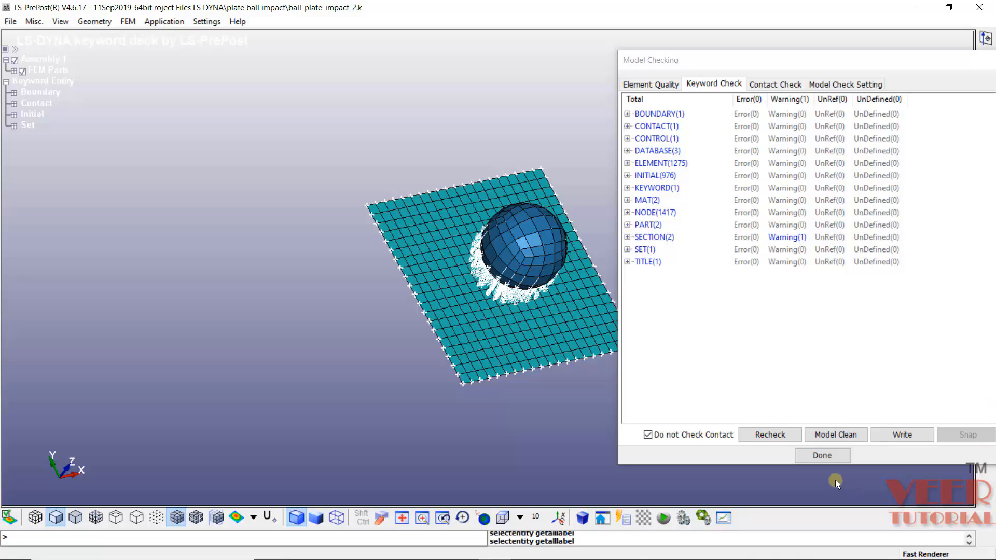
left_click(832, 457)
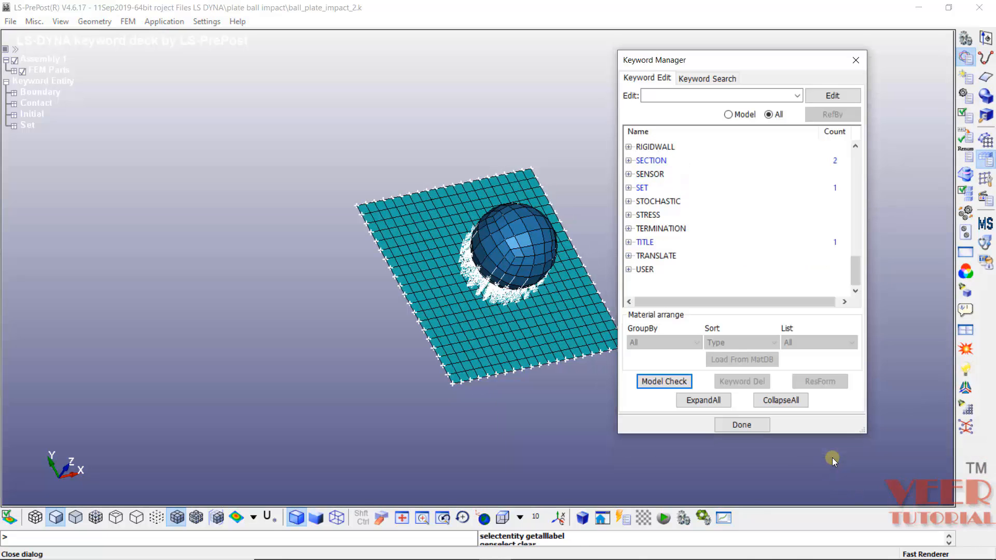
left_click(753, 426)
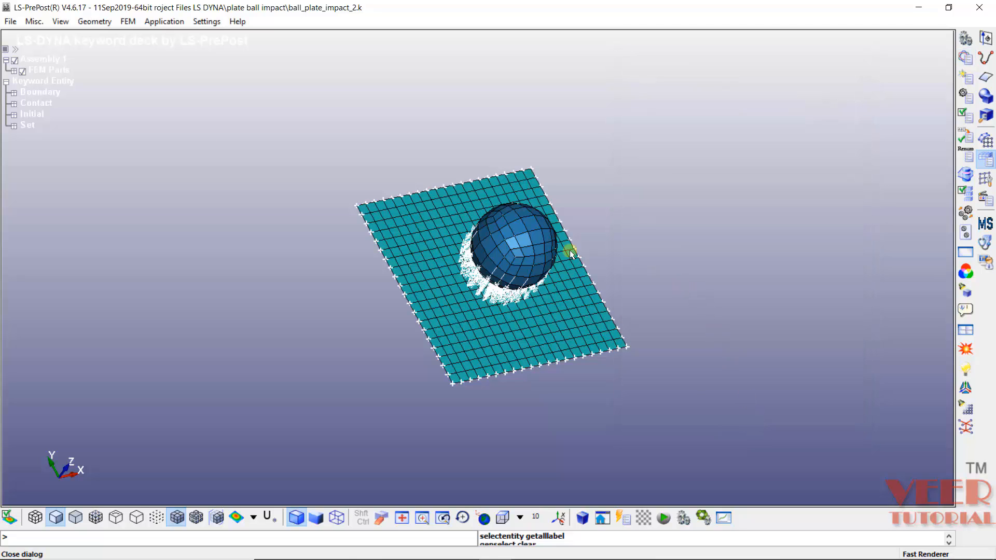
- Start saving the keyword file under a new name, picking ball_plate_impact_2.k in the plate ball impact folder as the base name
left_click(11, 22)
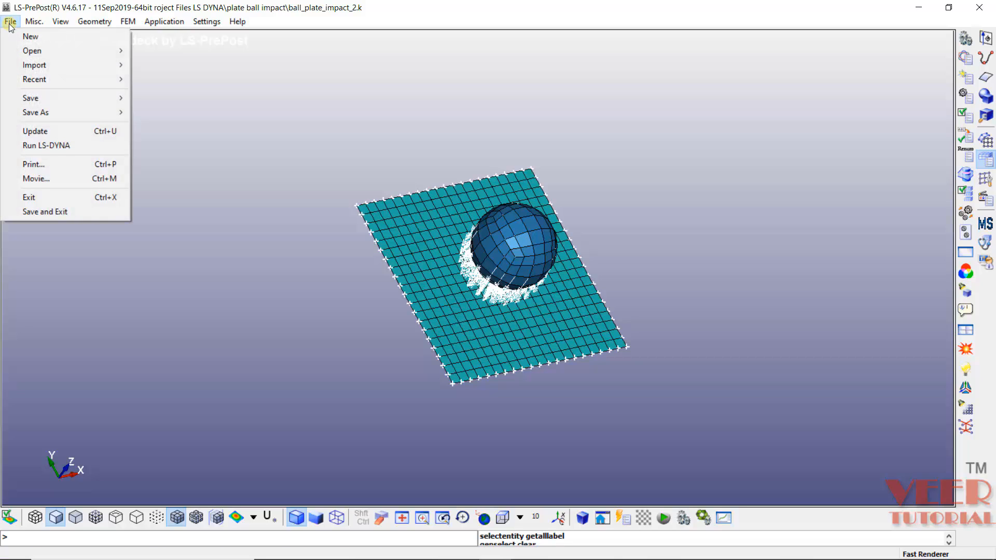
mouse_move(65, 112)
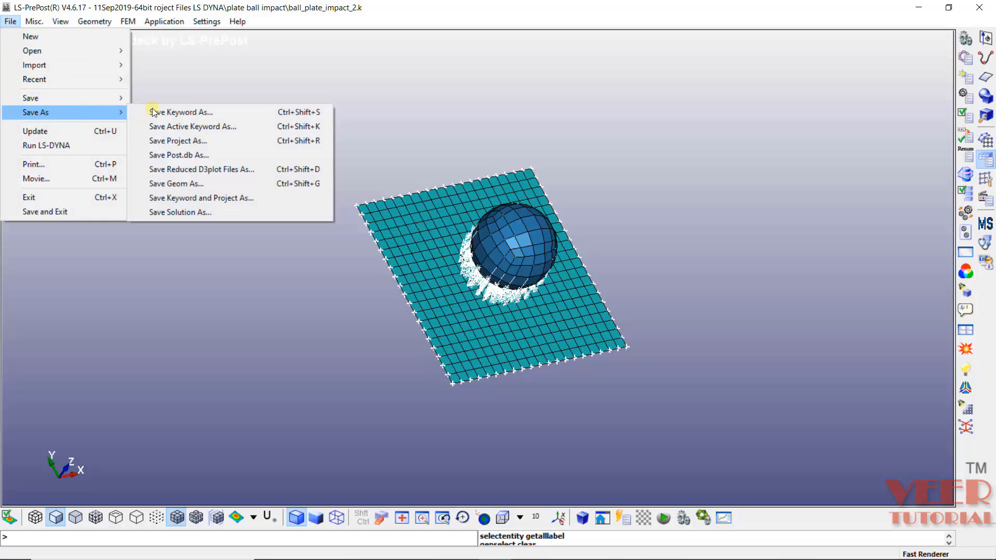
left_click(203, 113)
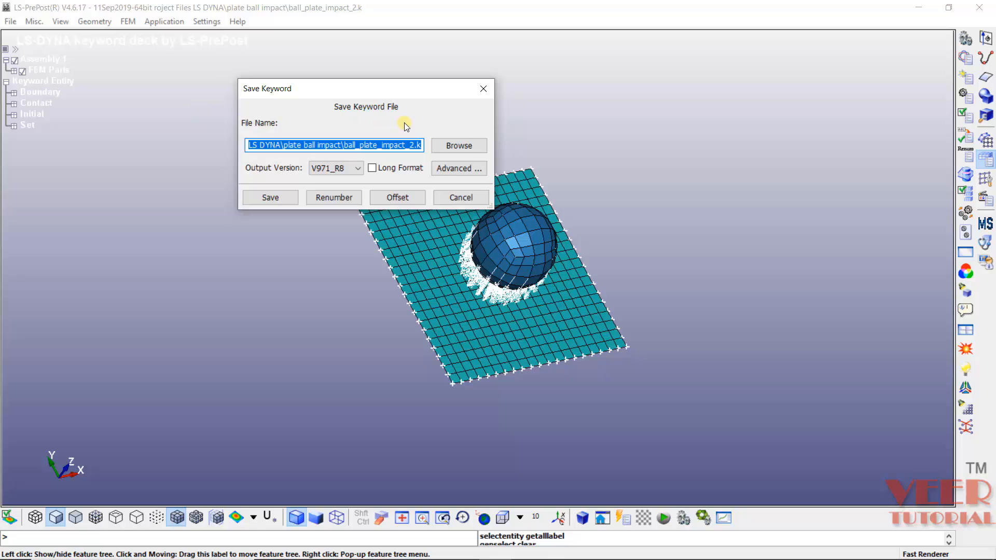
left_click(456, 147)
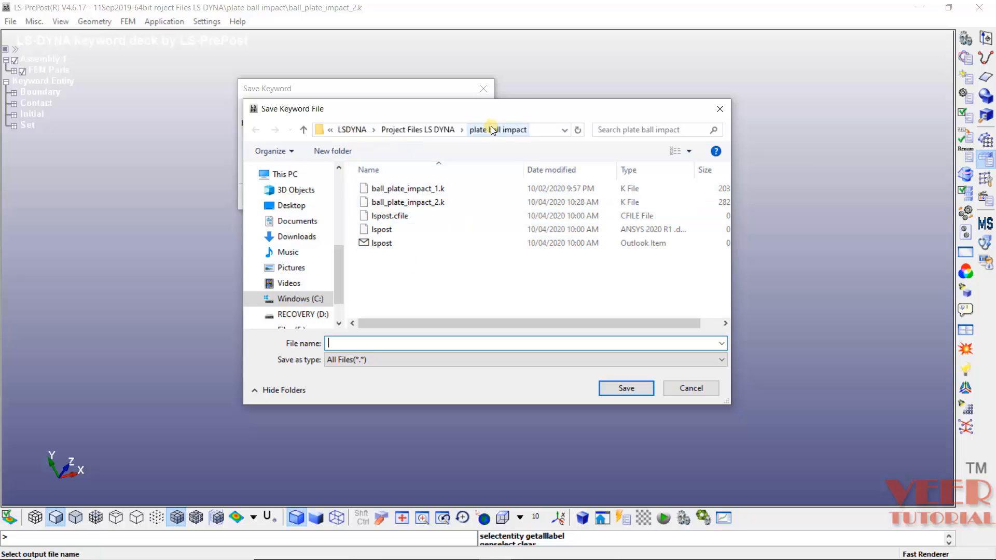
left_click(418, 190)
left_click(411, 203)
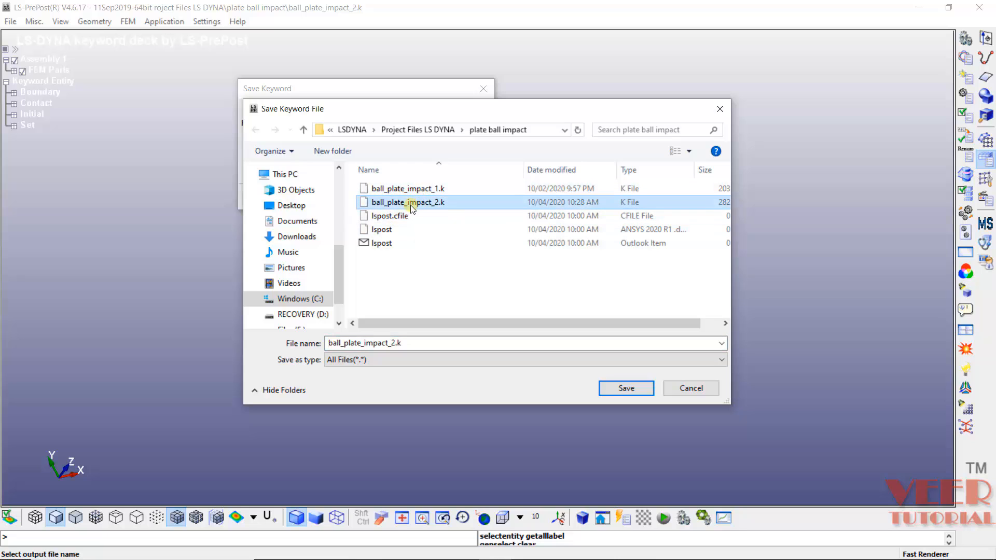
- Change the output keyword file name to ball_plate_impact_final and confirm it
left_click(438, 347)
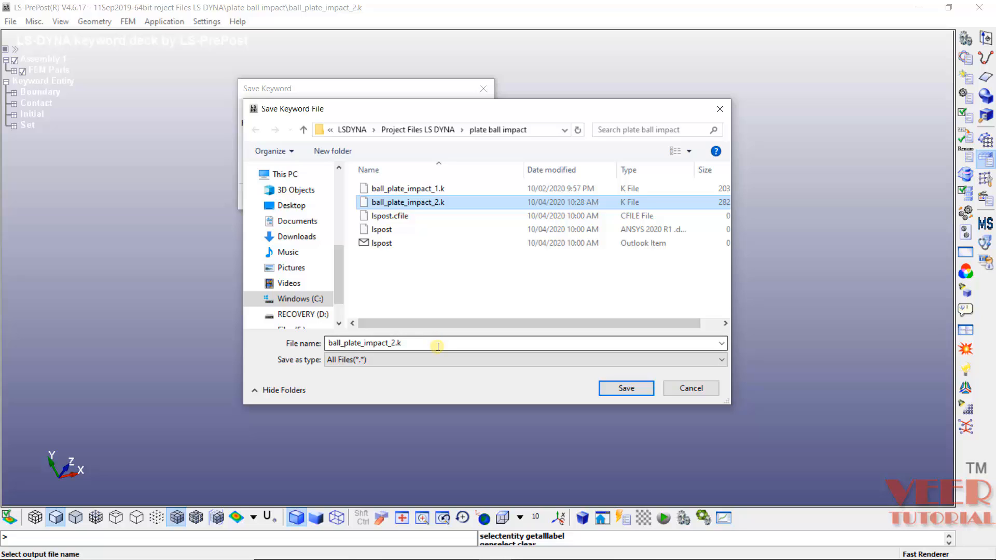
double_click(438, 346)
left_click(429, 346)
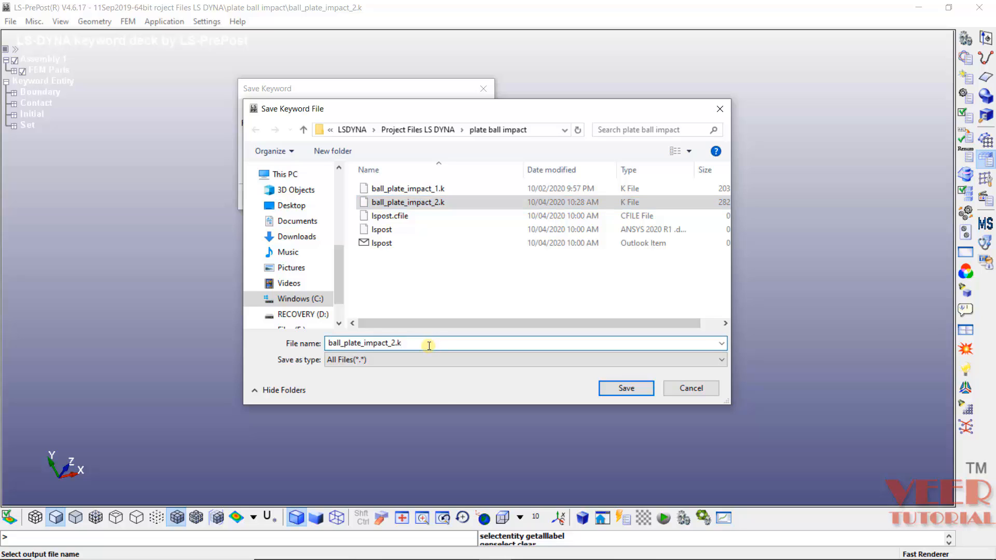
key("BackSpace")
key("BackSpace")
key("BackSpace")
type("fi")
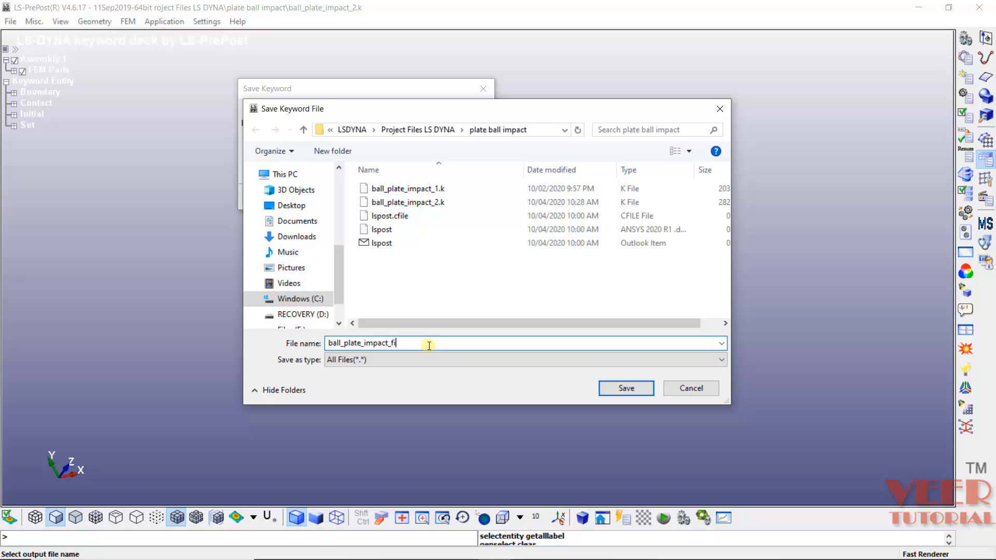
type("nal")
key("Return")
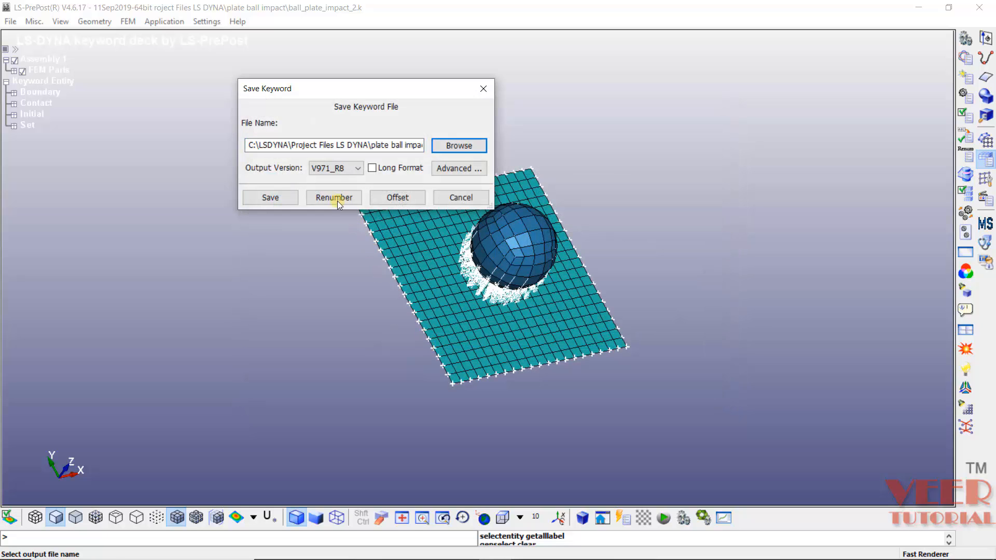
- Check the available output versions, keep V971_R8, and save the keyword file
left_click(341, 172)
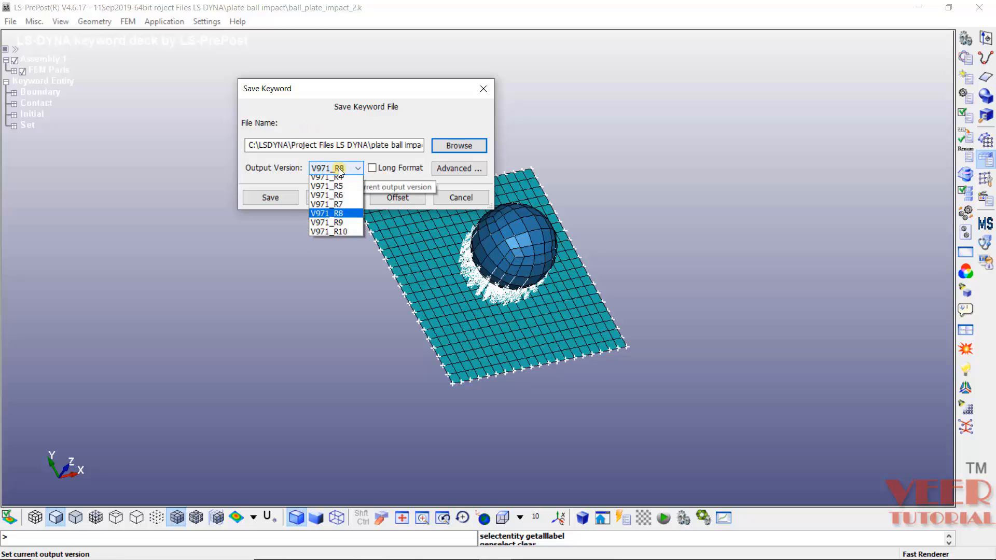
left_click(339, 246)
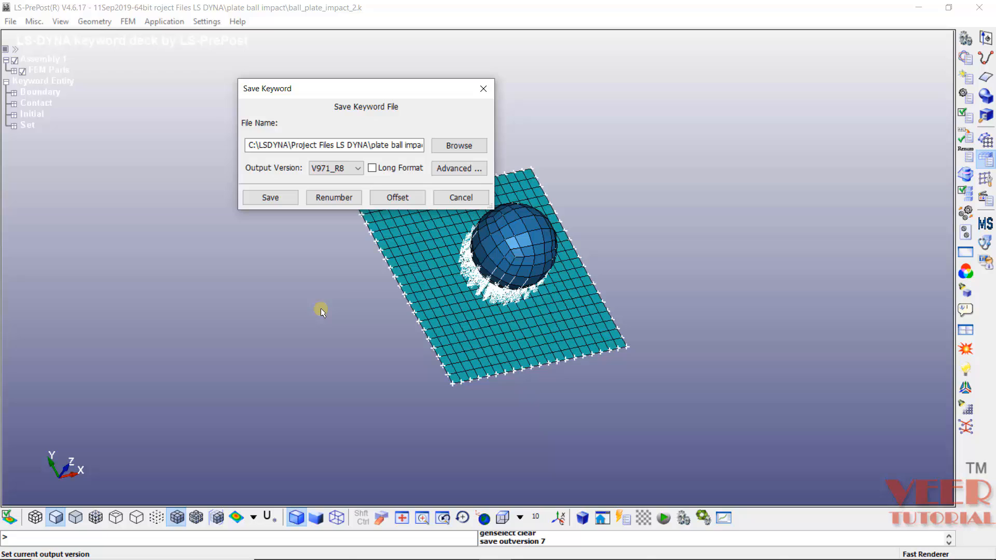
left_click(269, 197)
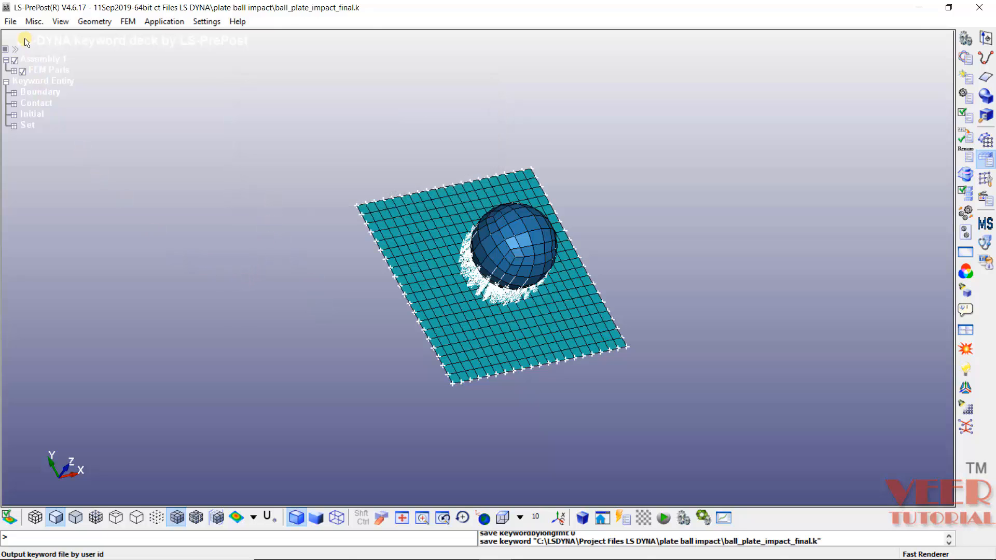
- Start the LS-DYNA run setup and remove the old plate_ball_impact.k job from the LS-Run job table
left_click(10, 21)
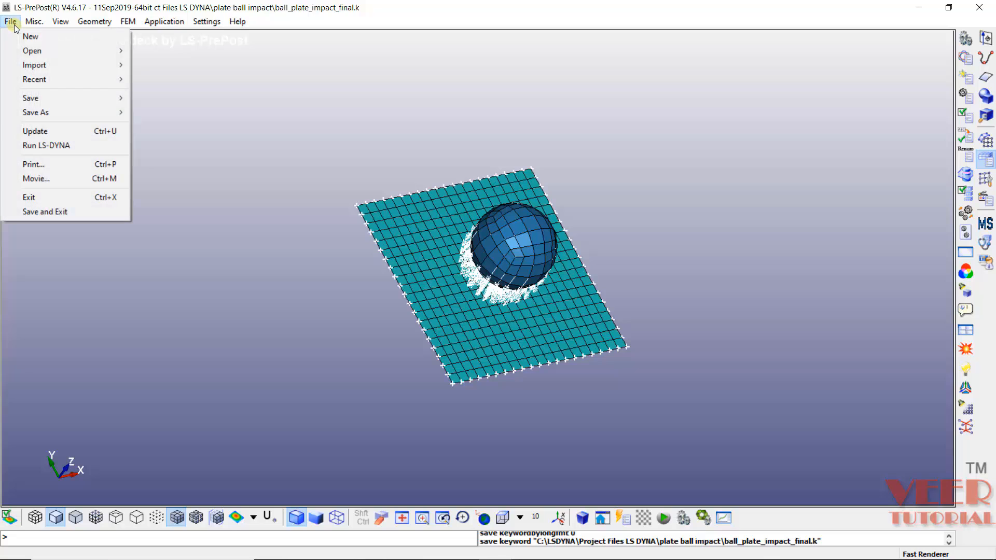
left_click(50, 145)
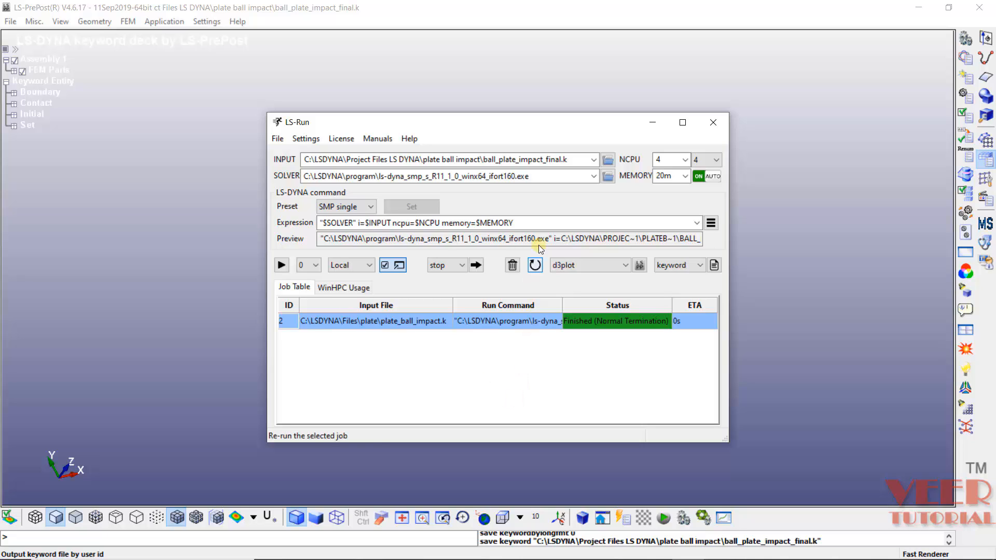
left_click(514, 265)
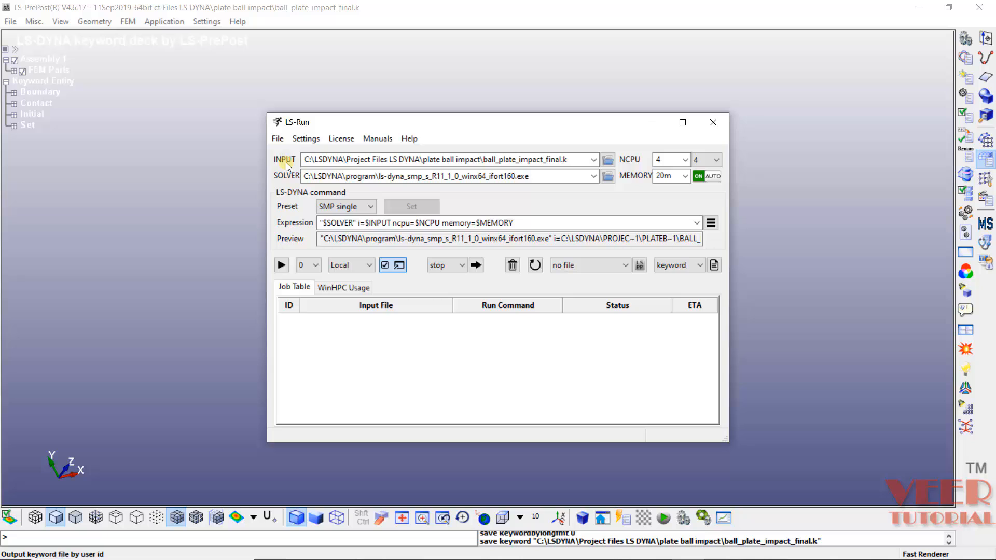
- Select ball_plate_impact_final.k from the plate ball impact folder as the run's input file
left_click(608, 160)
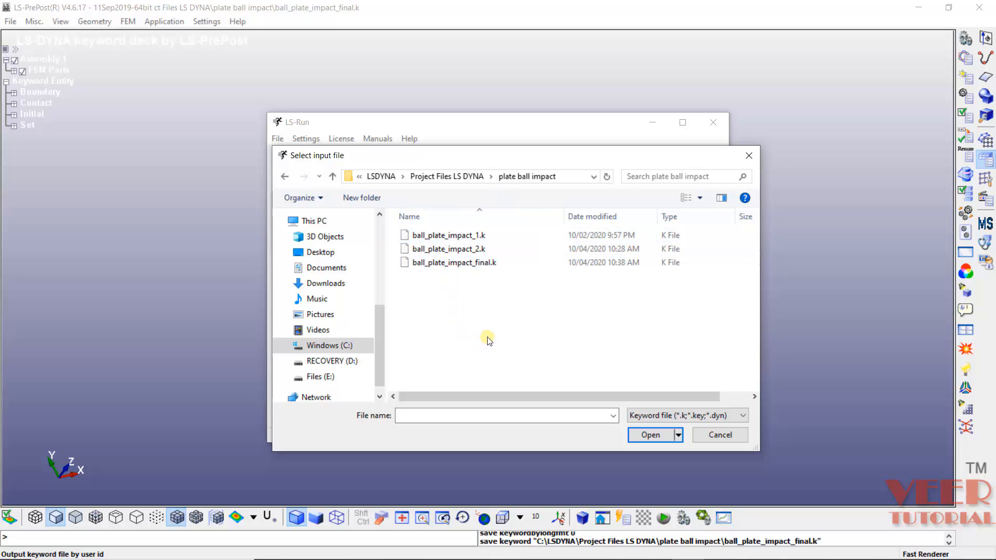
left_click(436, 263)
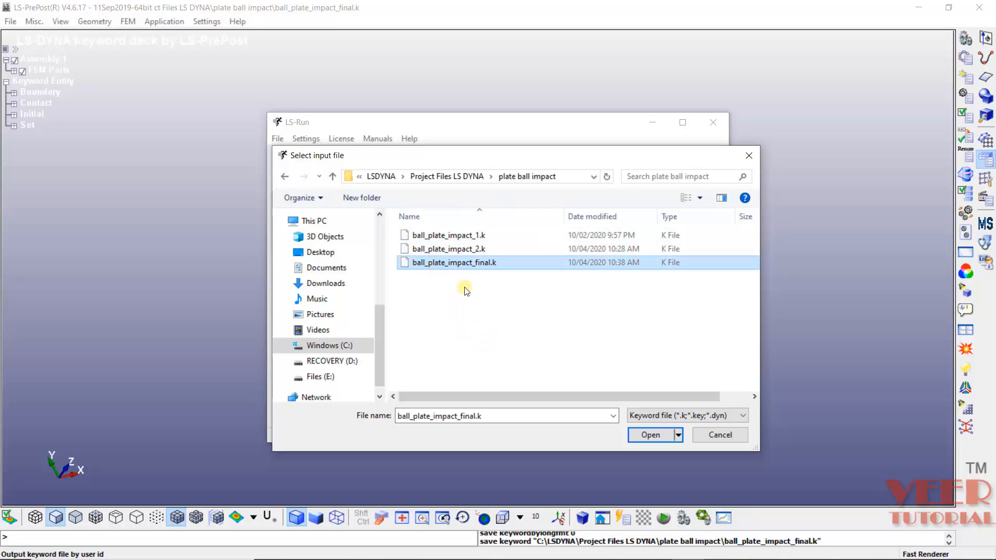
left_click(643, 434)
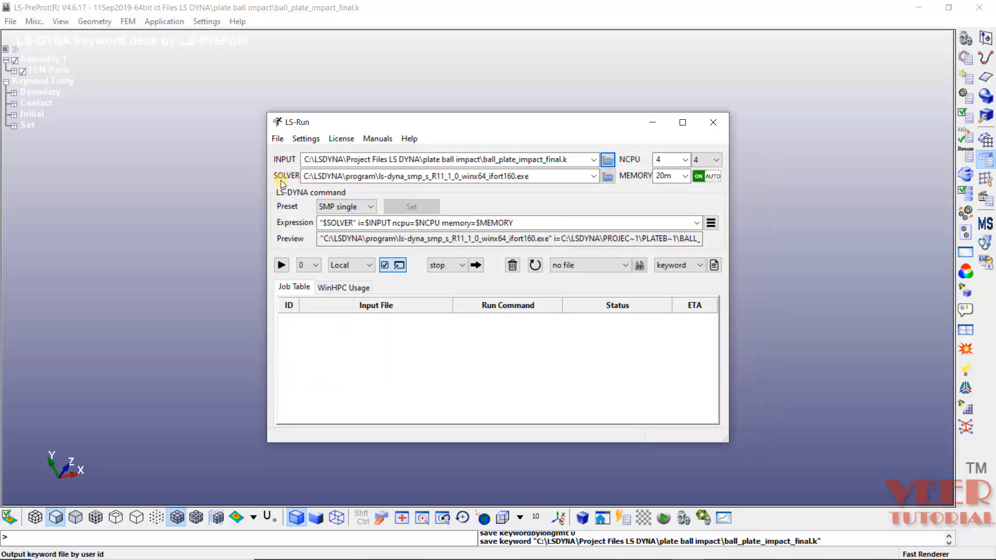
- Select the single-precision solver ls-dyna_smp_s_R11_1_0_winx64_ifort160 from the LSDYNA program folder
left_click(607, 176)
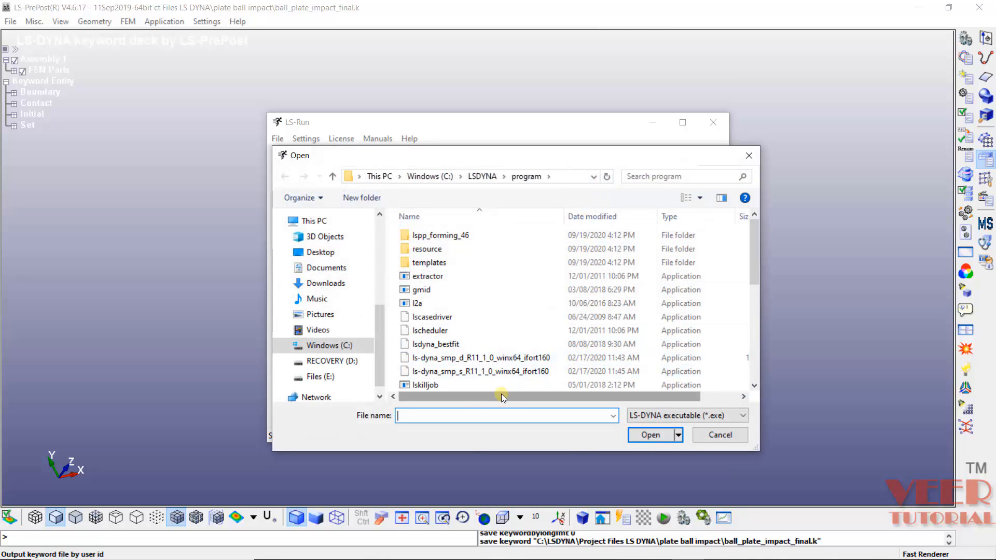
left_click(471, 374)
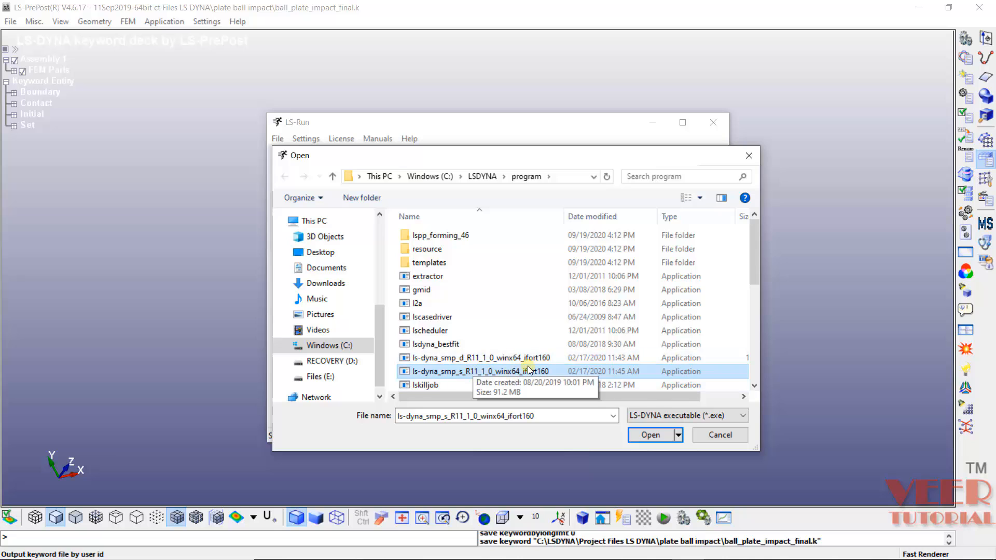
left_click(647, 439)
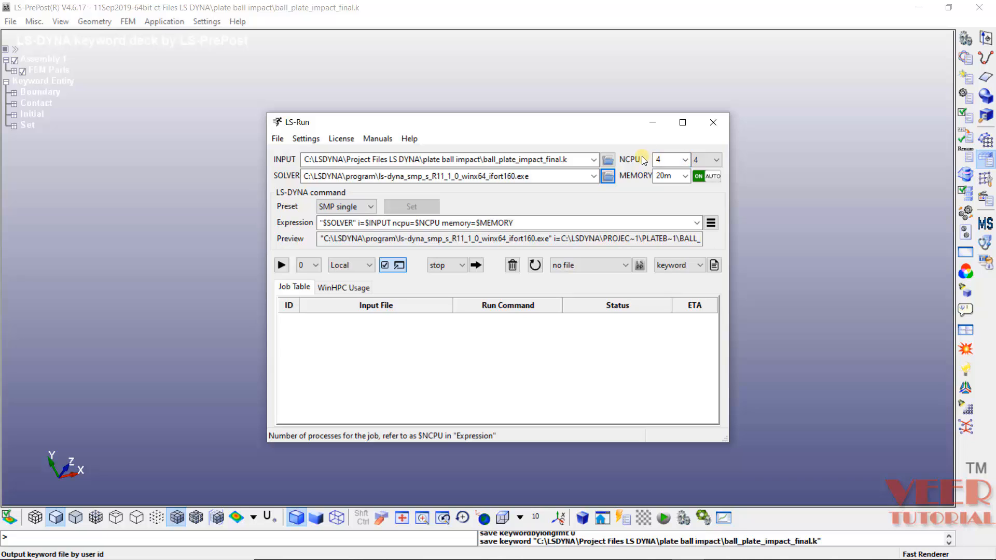
- Check the memory choices, keep 20m, and start the solver job locally
left_click(677, 181)
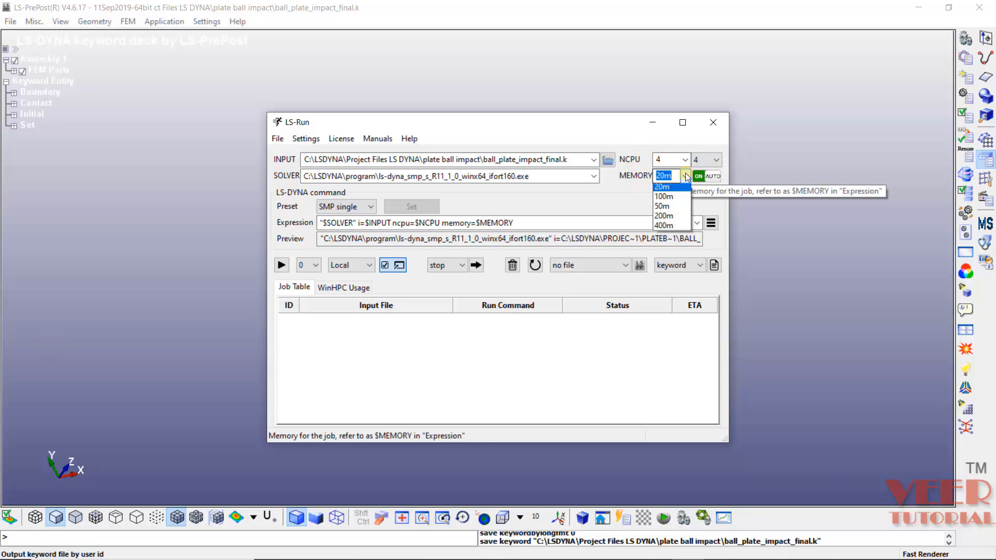
left_click(696, 178)
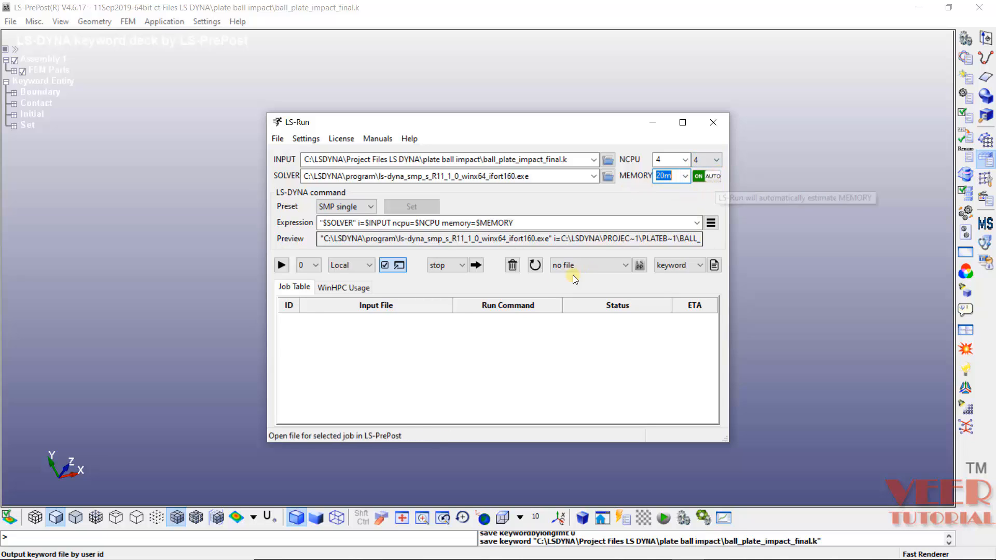
left_click(285, 266)
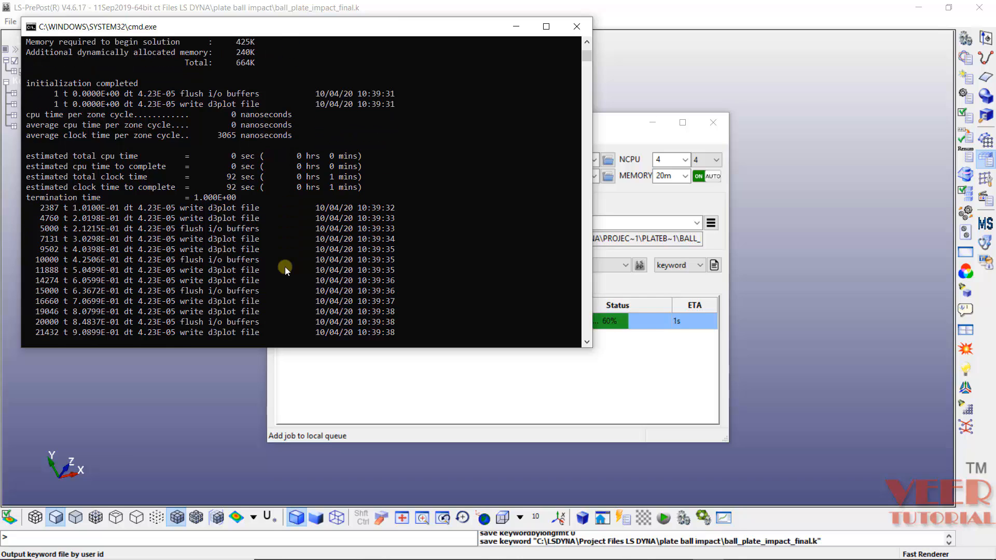
- Check the job's status and the solver console output, dismiss the console, and close LS-Run
left_click(622, 250)
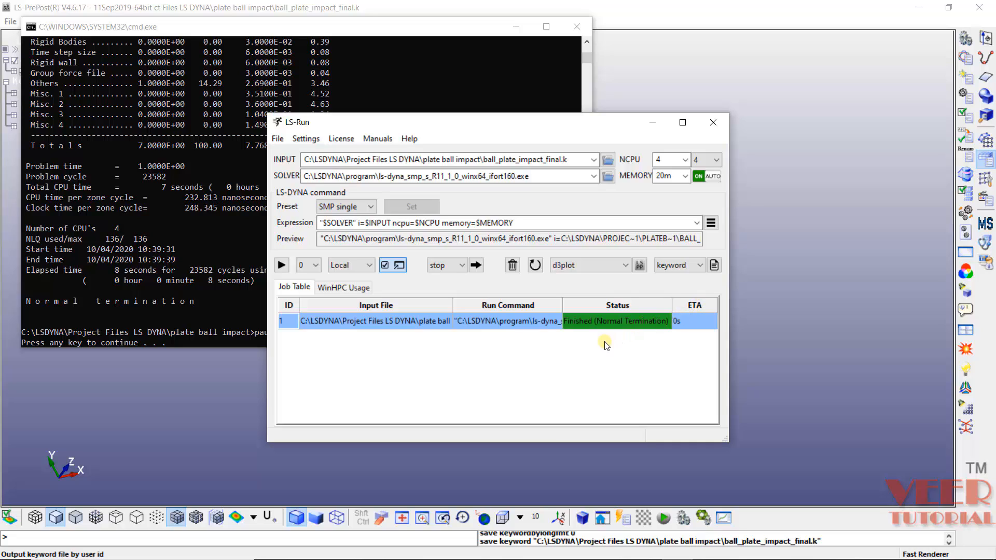
left_click(430, 34)
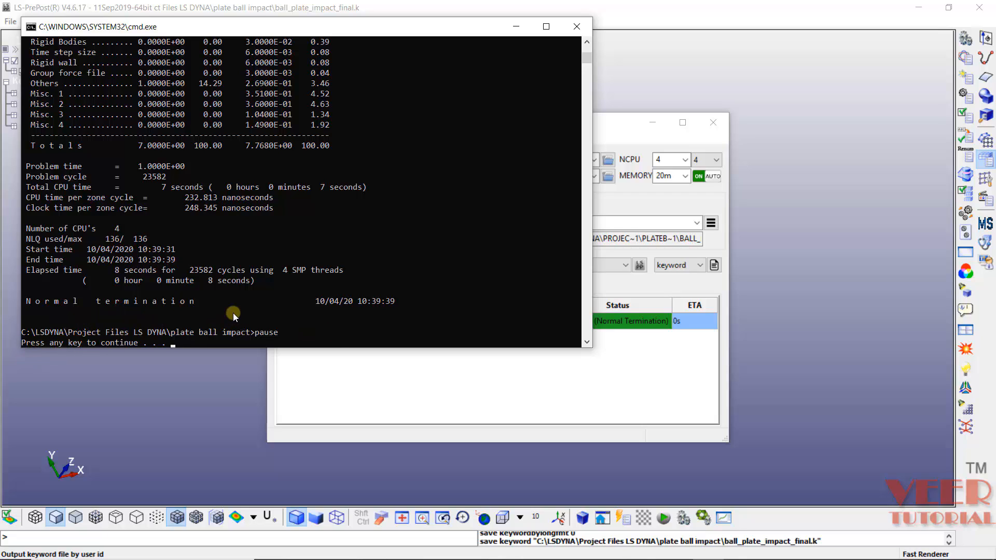
key("Return")
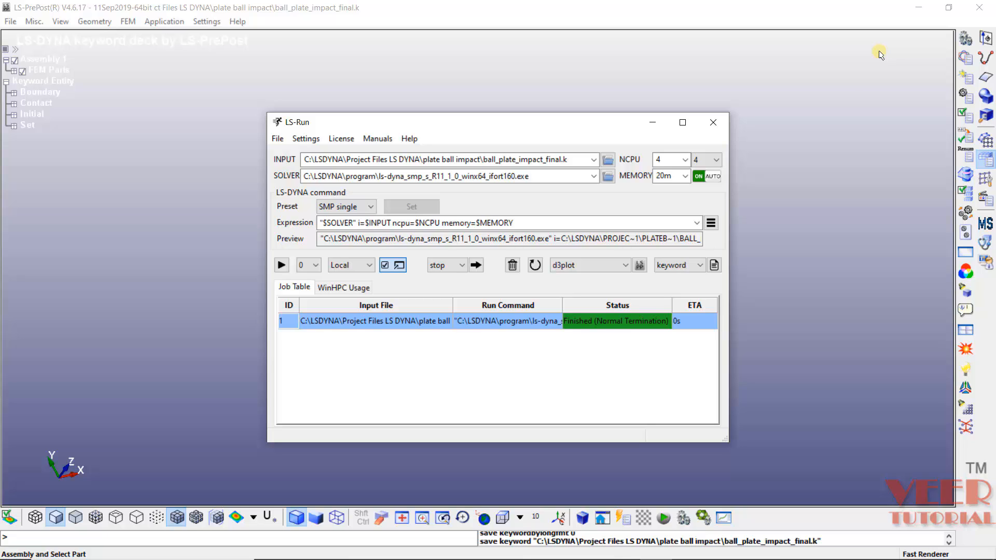
left_click(707, 125)
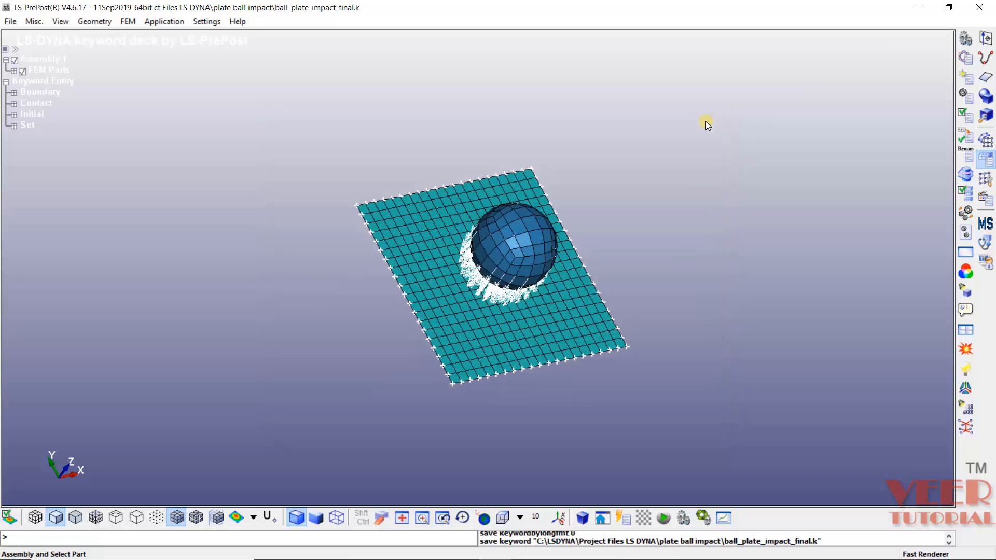
- Open the d3plot binary results file from the plate ball impact folder
left_click(12, 21)
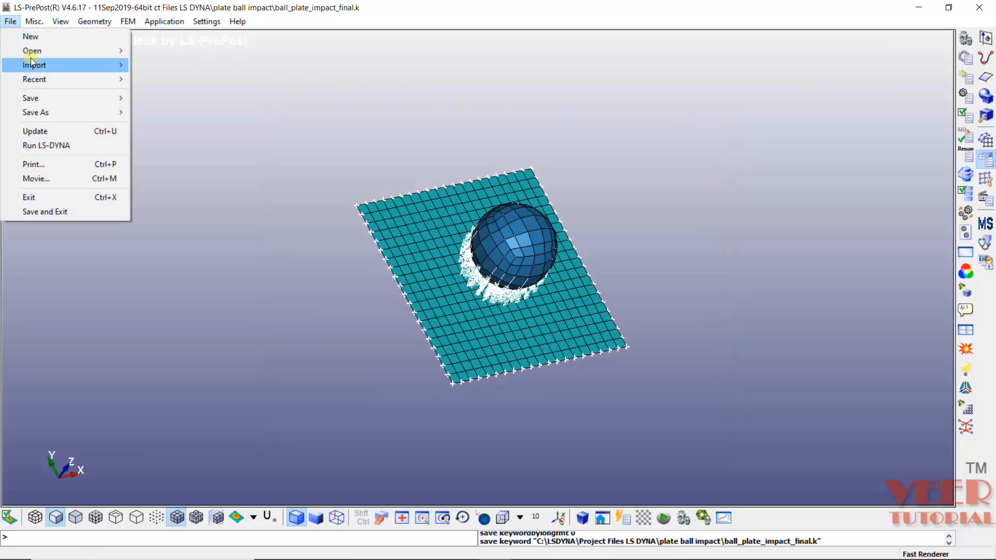
mouse_move(36, 54)
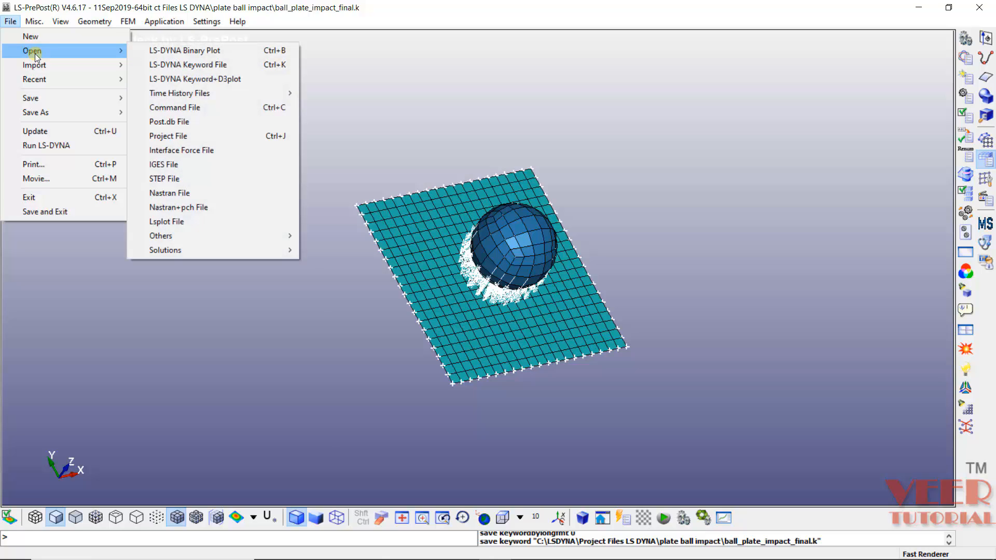
left_click(179, 50)
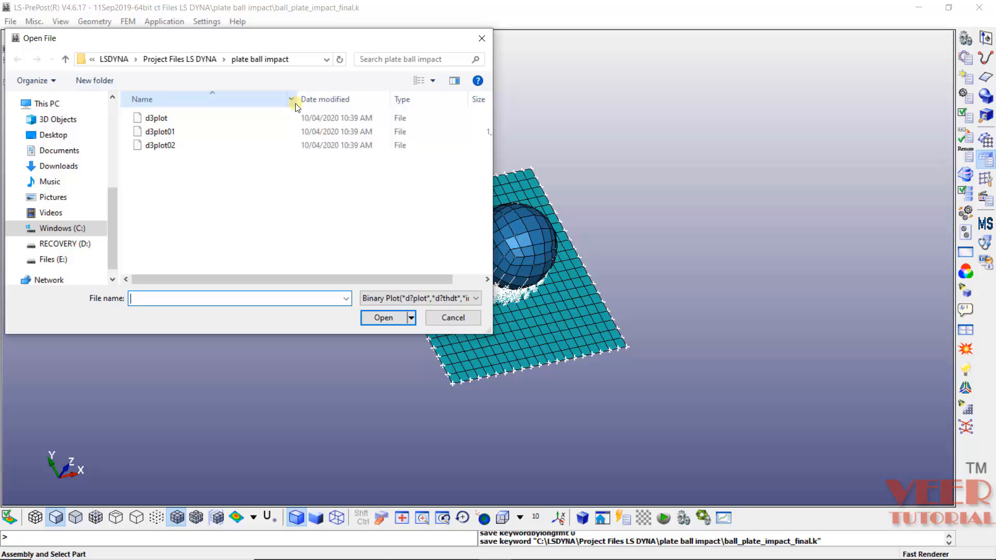
left_click(168, 118)
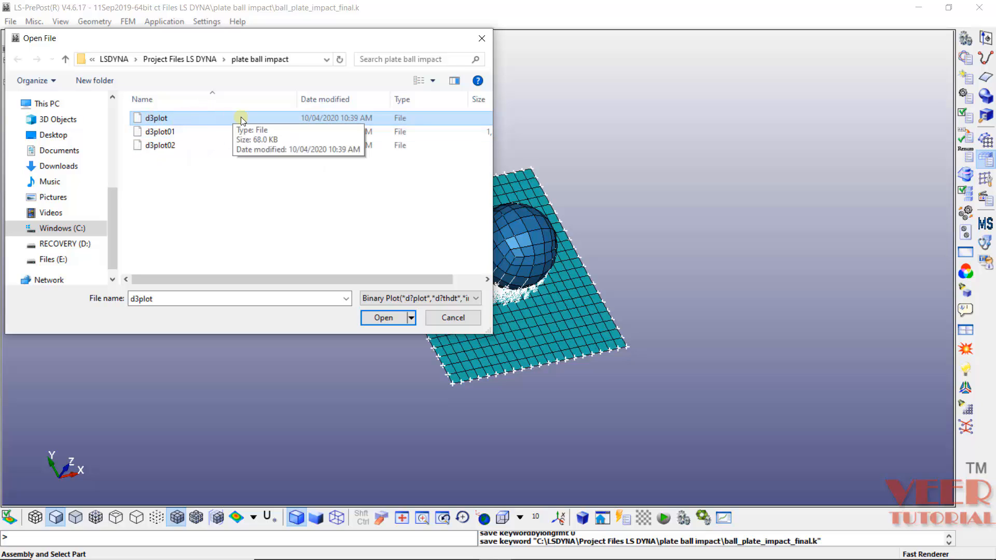
left_click(384, 318)
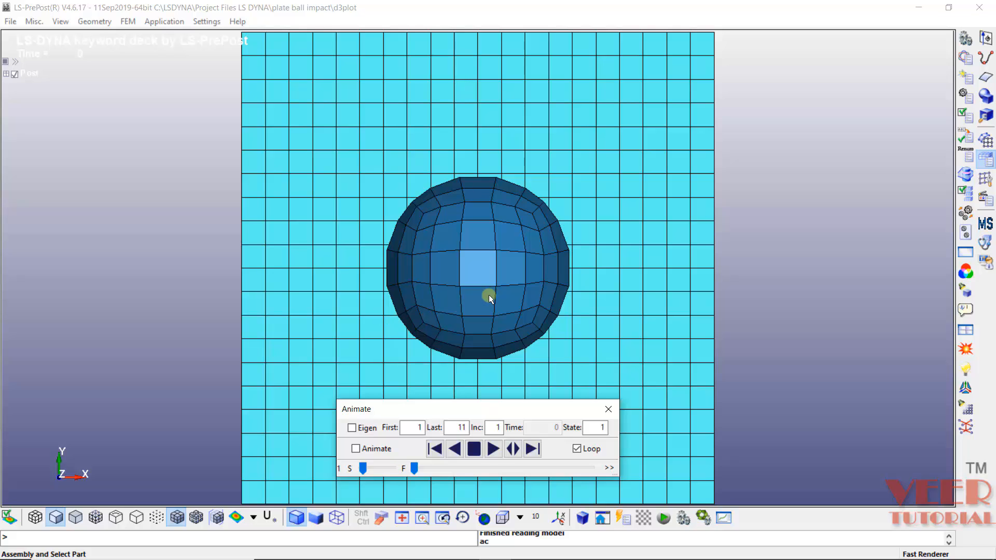
- Play the impact animation forward with the plate and ball seen at an oblique angle
scroll(493, 294, "down", 9)
mouse_move(501, 287)
left_mouse_down("shift")
mouse_move(594, 229)
mouse_move(497, 269)
left_mouse_up("shift")
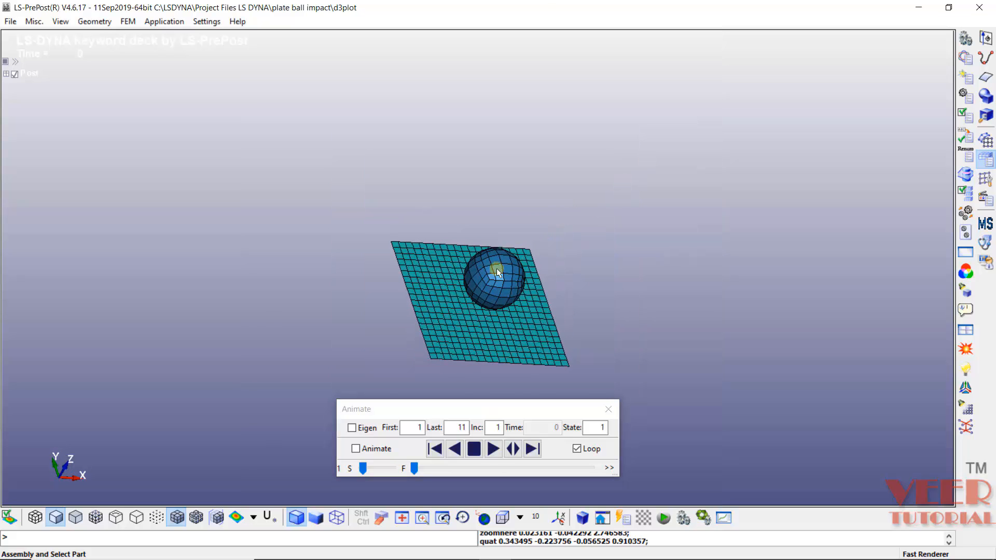
scroll(472, 304, "up", 3)
scroll(457, 295, "down", 3)
left_click_drag(440, 288, 487, 308, "shift")
scroll(490, 308, "up", 2)
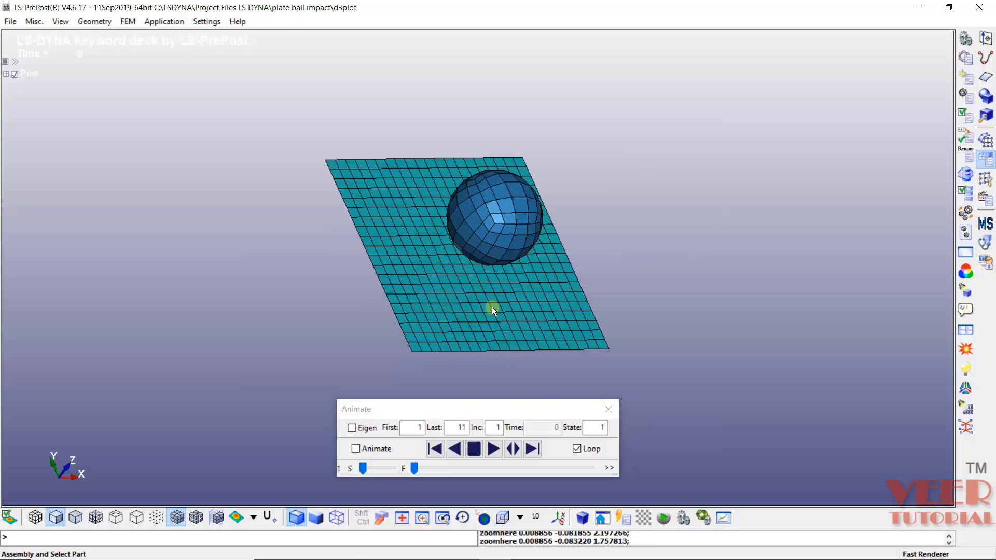
left_click(494, 449)
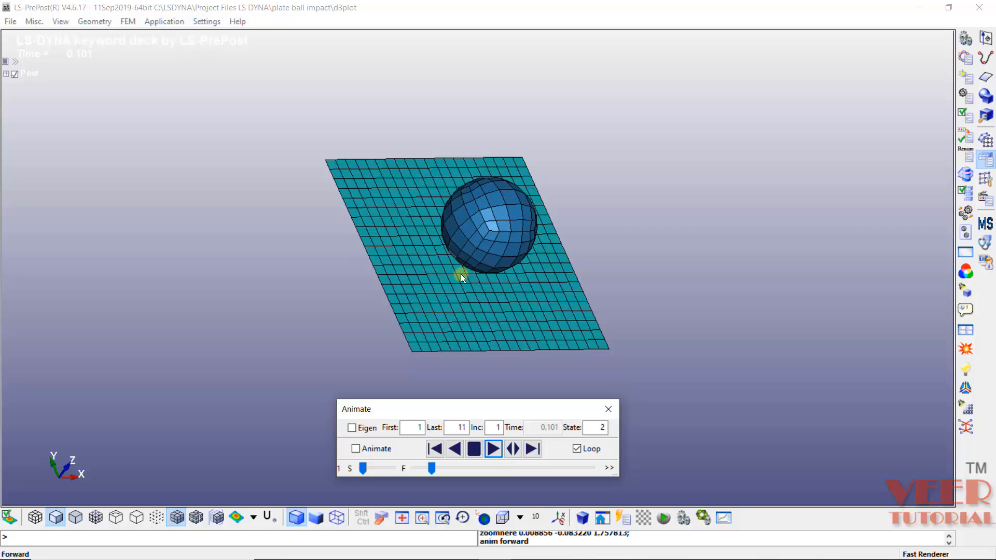
left_click_drag(434, 274, 498, 268)
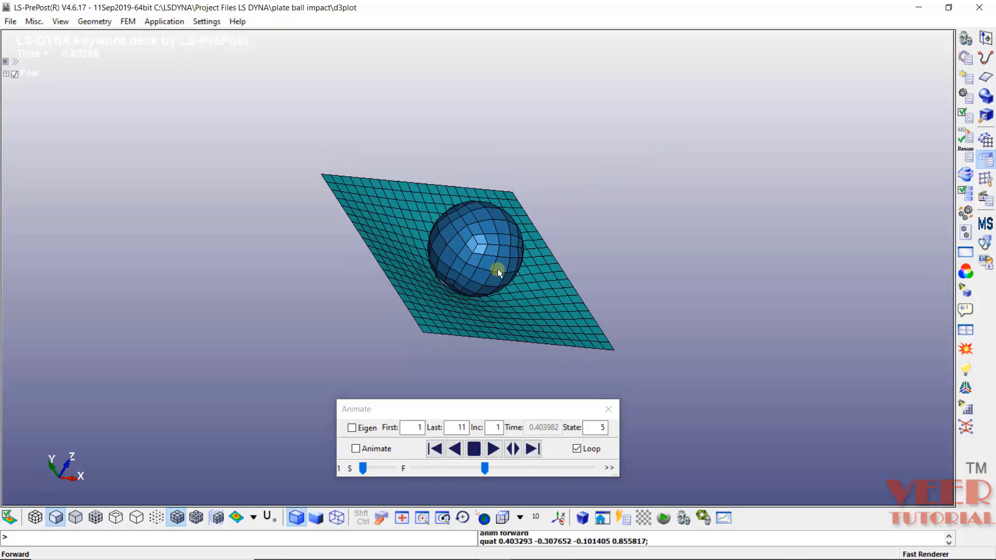
- Check the animation's current and last state numbers while examining the plate's deformation
left_click(597, 429)
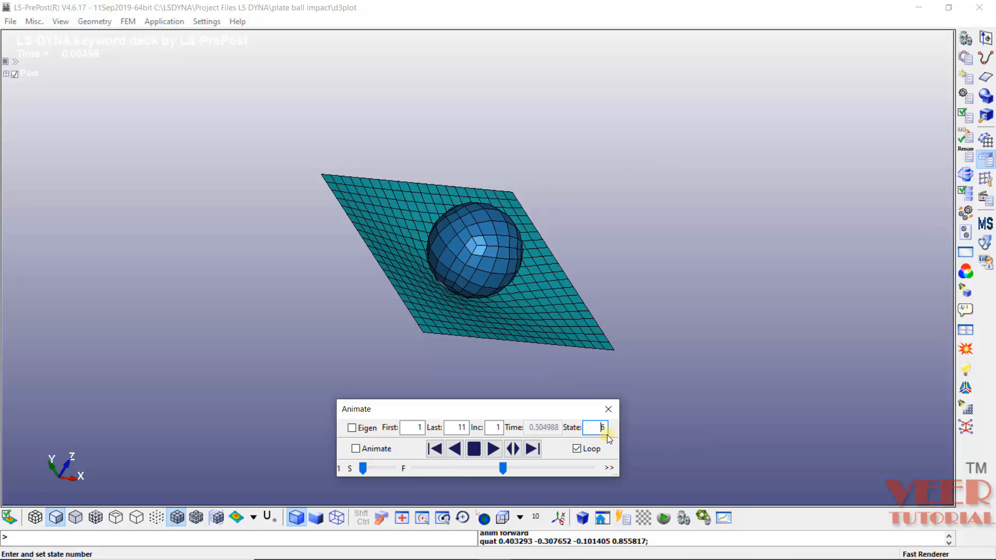
double_click(469, 428)
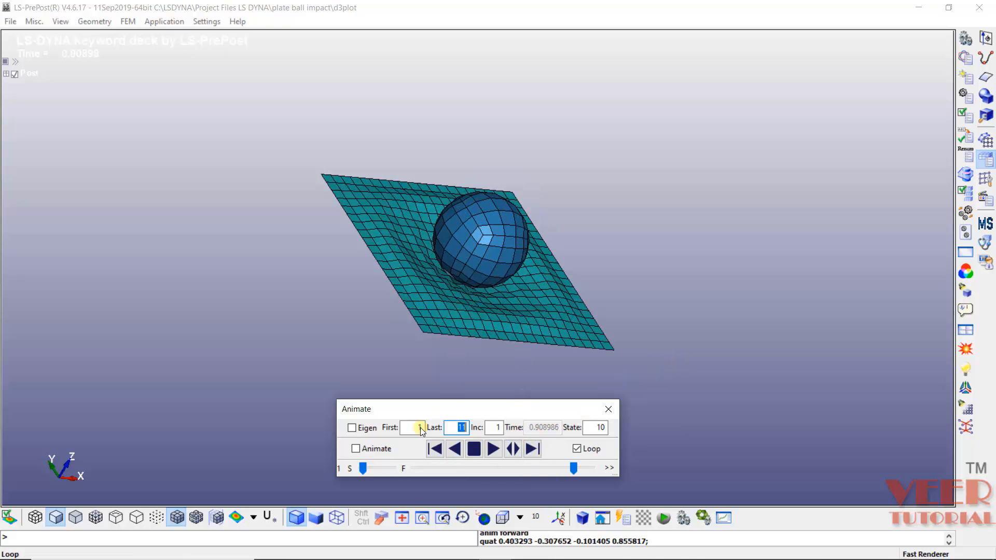
left_click_drag(490, 197, 569, 196, "shift")
scroll(499, 237, "down", 2)
left_click_drag(524, 231, 411, 211, "shift")
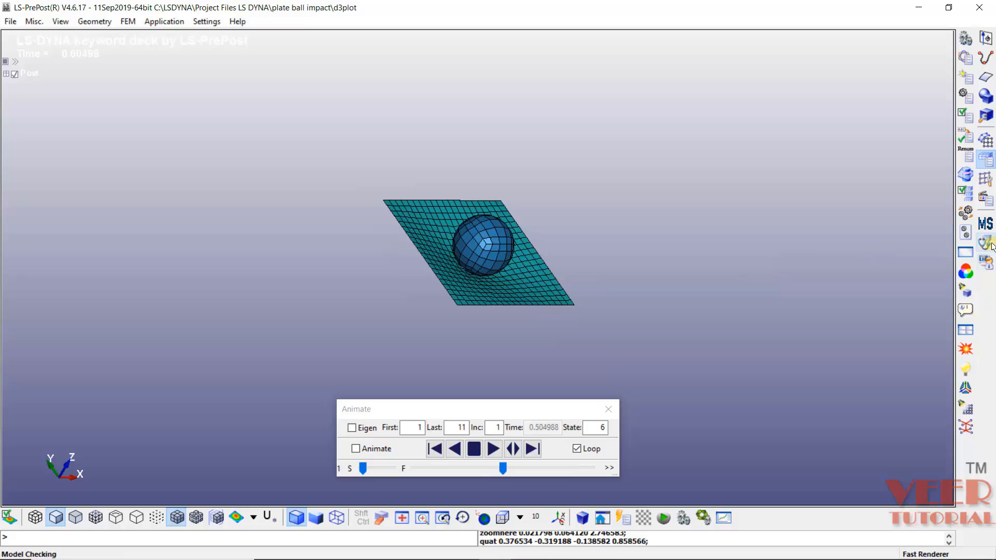
- Switch to the post-processing tools and display the Von Mises stress as the fringe component
left_click(988, 202)
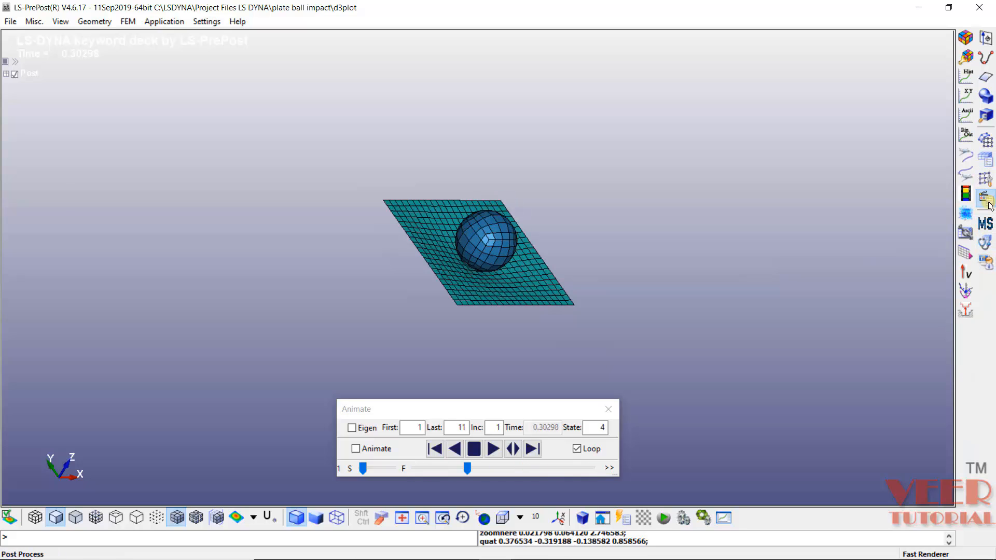
left_click(966, 39)
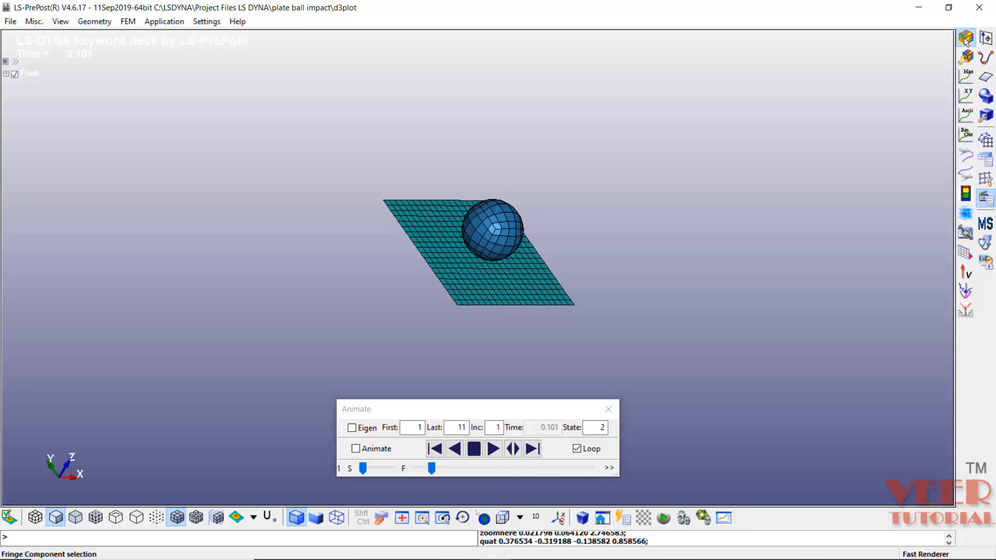
left_click_drag(678, 66, 789, 45)
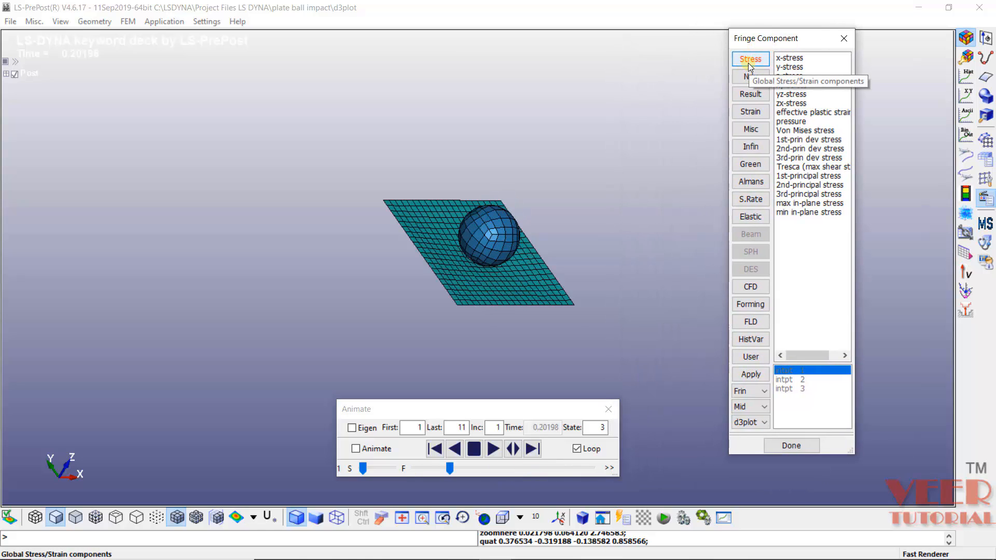
left_click(813, 131)
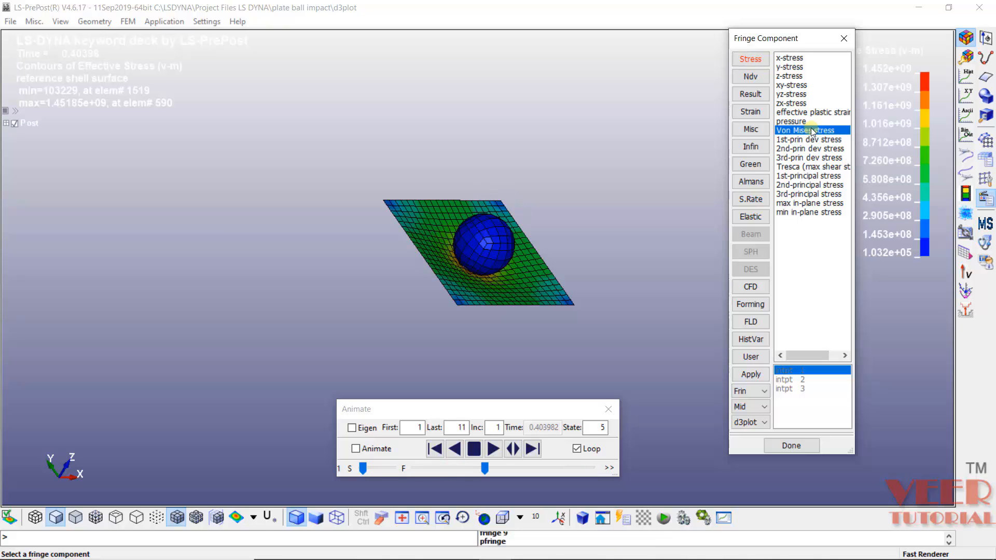
left_click(792, 447)
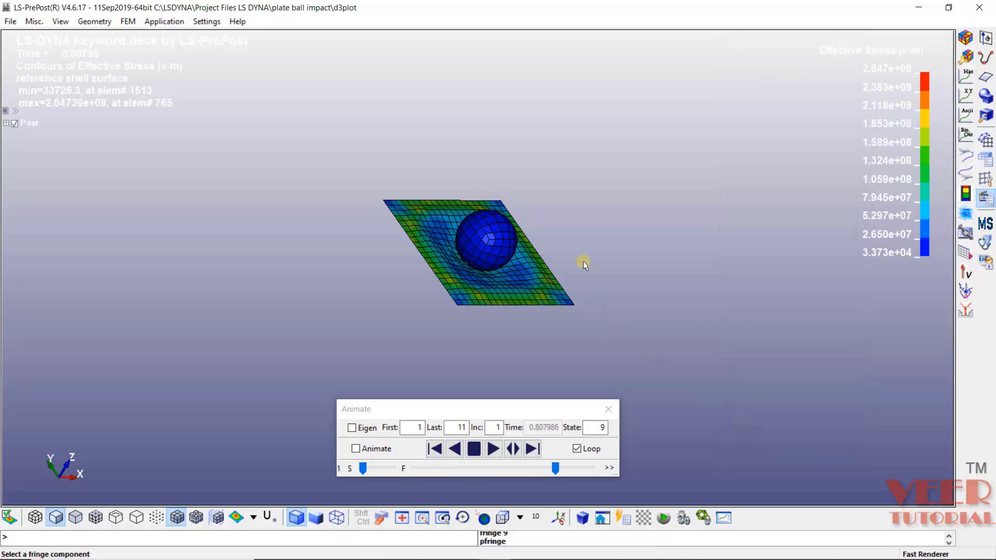
- Examine the Von Mises stress contours on the plate around the ball from several angles during the animation
left_click_drag(543, 201, 454, 297, "shift")
scroll(598, 282, "down", 2)
left_click_drag(614, 246, 578, 296, "shift")
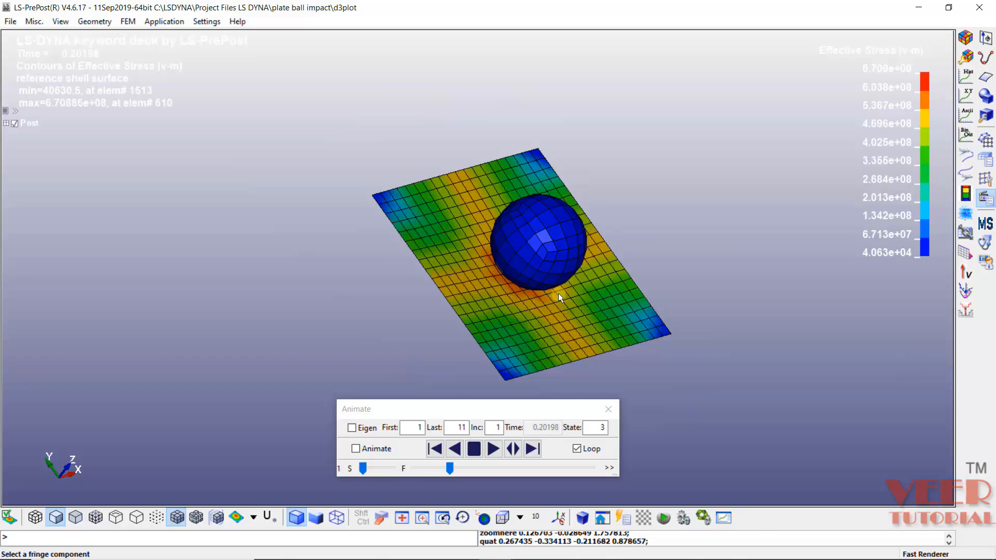
scroll(533, 272, "up", 2)
left_click_drag(534, 272, 519, 337, "shift")
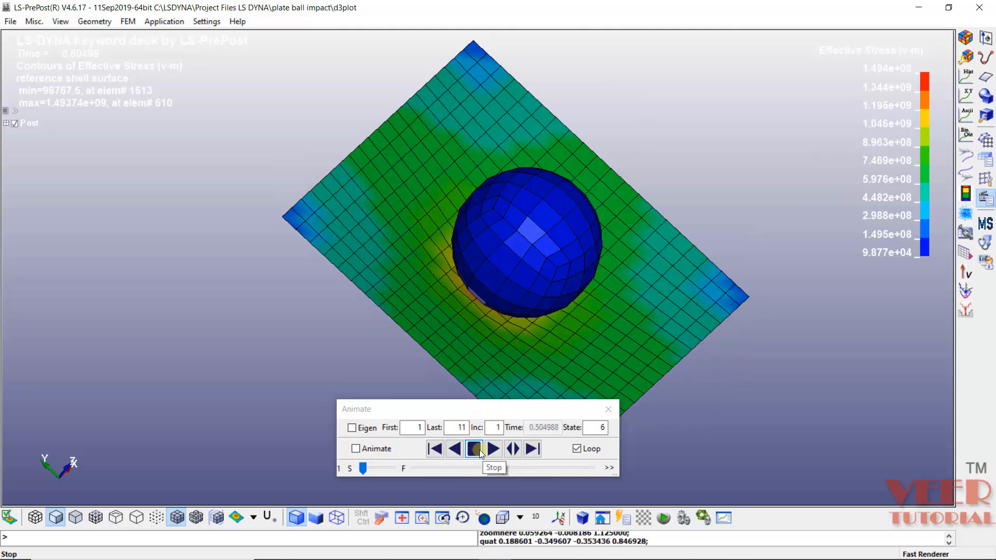
- Stop the stress animation and step back to state 1 with the plate seen obliquely
left_click(476, 449)
left_click_drag(431, 222, 451, 204, "shift")
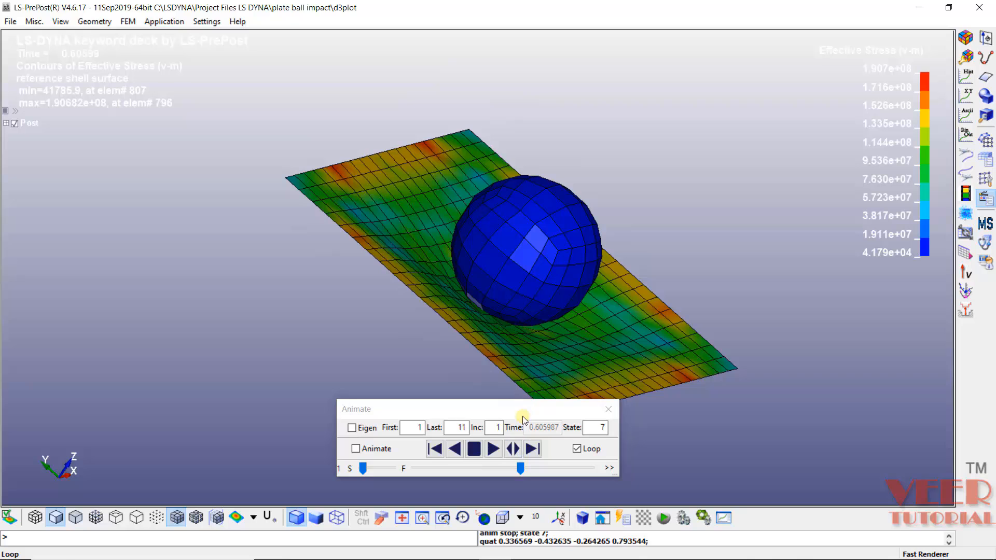
left_click(440, 452)
left_click(440, 452)
left_click(439, 452)
left_click(440, 452)
left_click(440, 452)
left_click(440, 452)
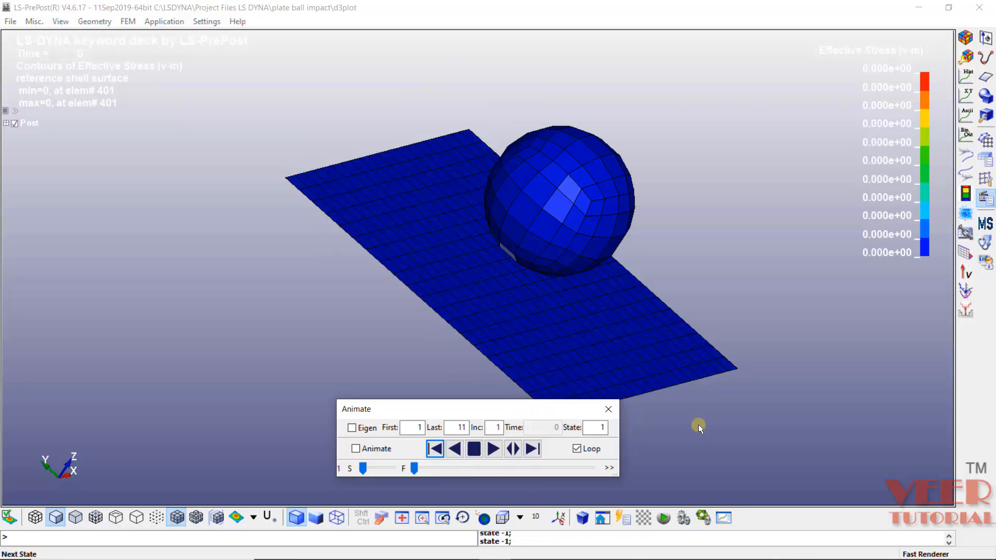
left_click_drag(596, 427, 614, 426)
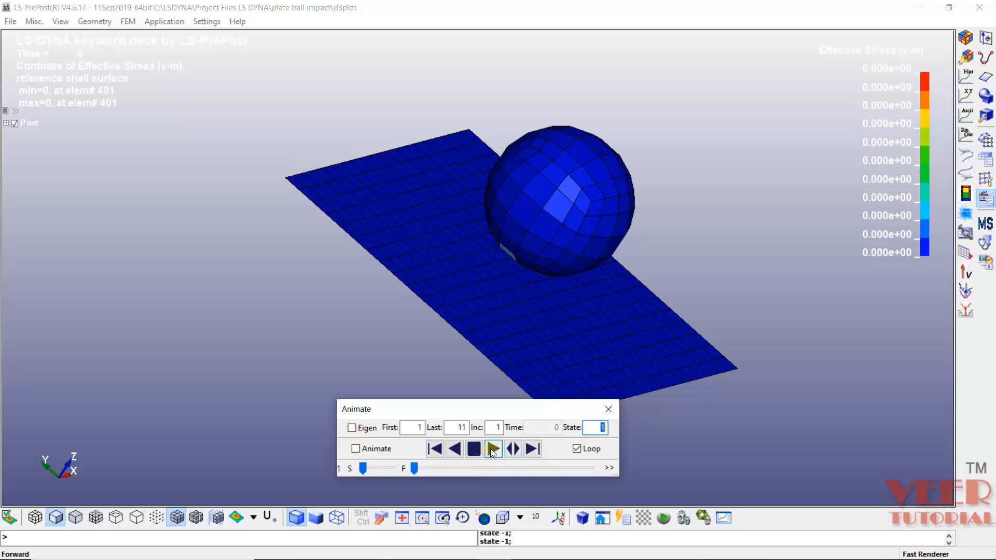
- Step forward state by state from state 1 to state 7 to examine how the Von Mises stress develops on the plate
left_click(532, 448)
left_click_drag(478, 251, 638, 285, "shift")
scroll(482, 280, "up", 3)
scroll(483, 280, "down", 2)
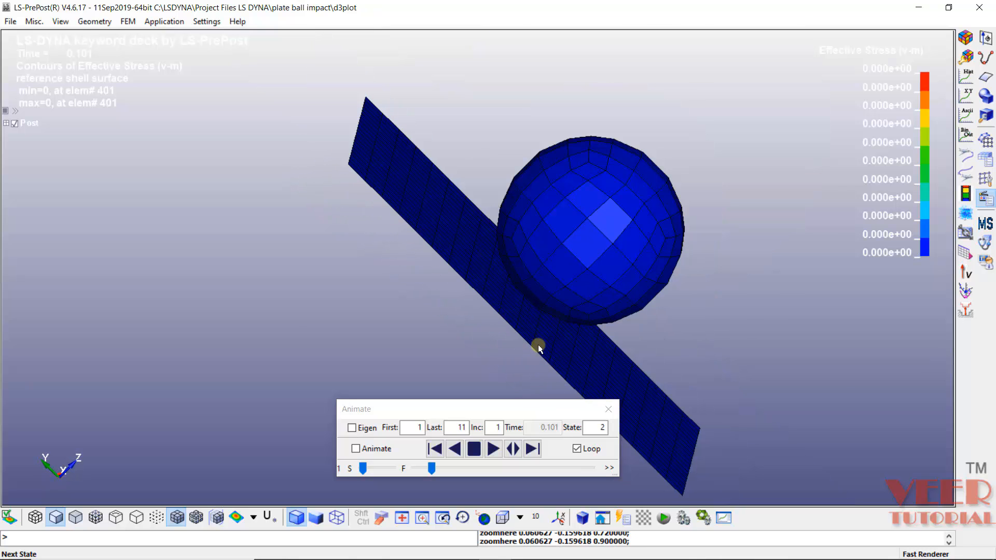
left_click(533, 448)
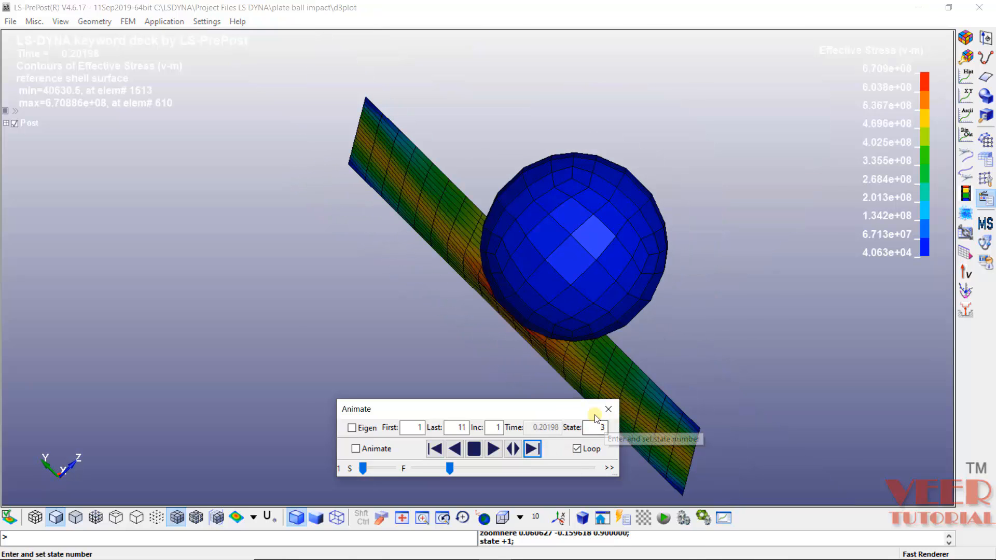
left_click_drag(493, 249, 493, 290, "shift")
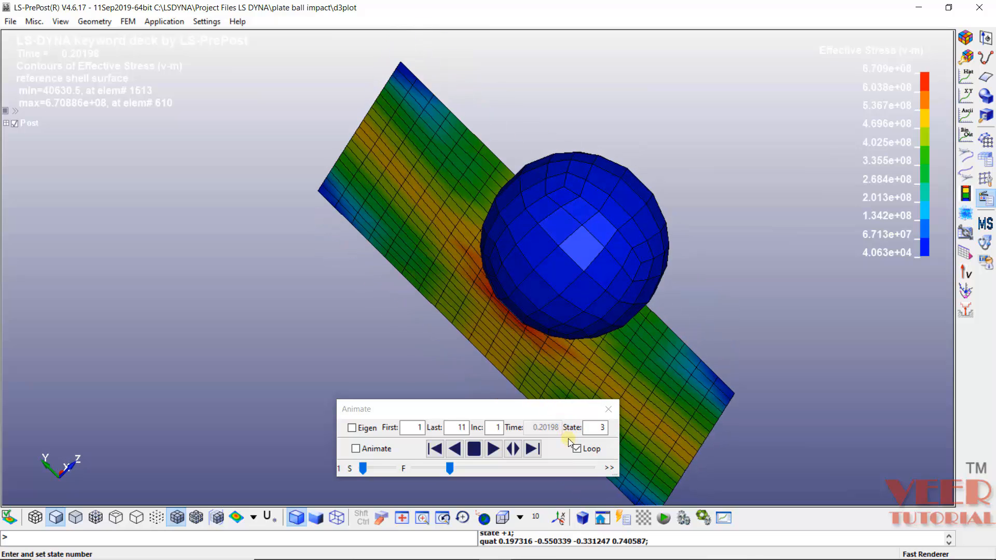
left_click(533, 450)
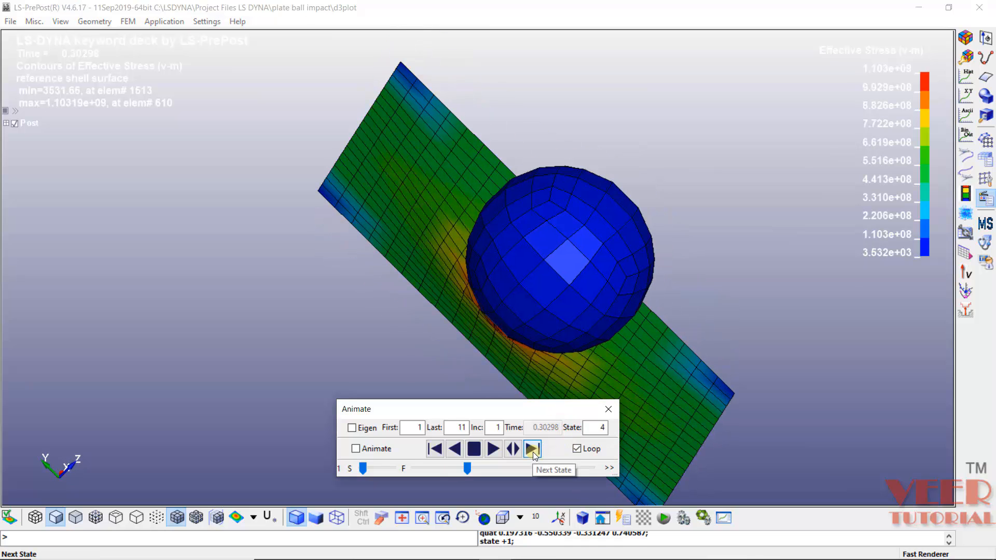
left_click(533, 451)
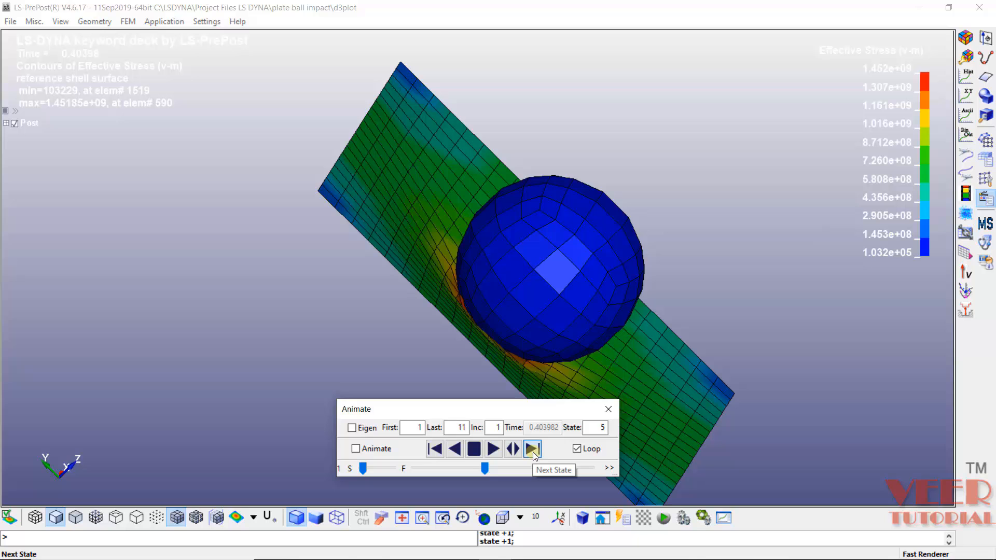
left_click(534, 451)
left_click(534, 452)
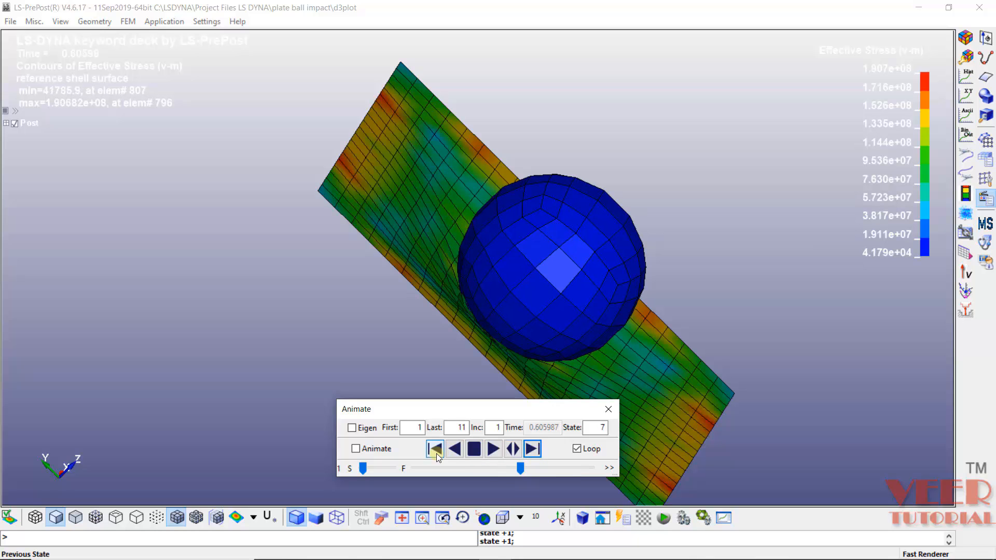
- Compare the plate stress at states 6 and 7 up close, and advance one state at a time through the last state
left_click(450, 449)
left_click_drag(568, 282, 542, 260, "shift")
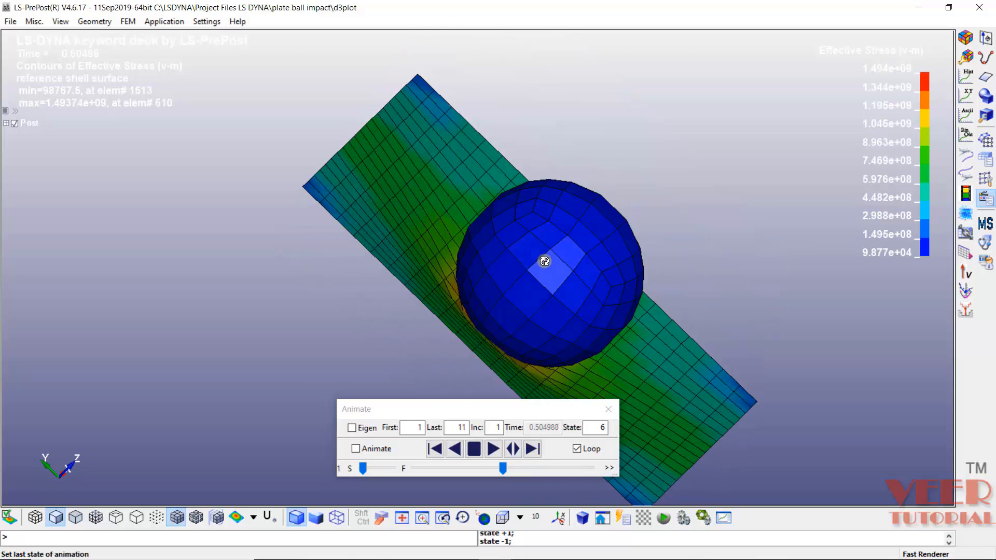
scroll(506, 347, "up", 2)
left_click(534, 451)
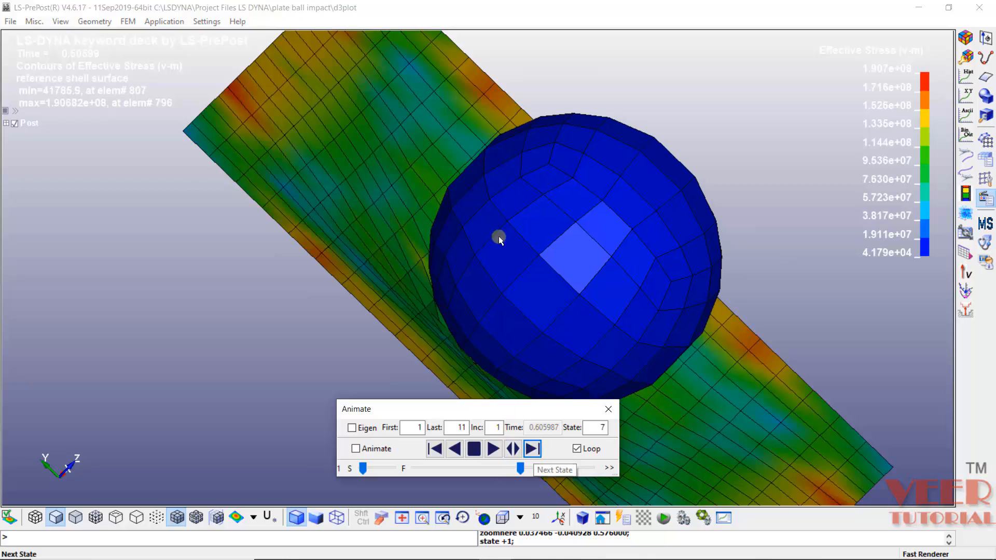
left_click_drag(445, 282, 534, 333, "shift")
left_click(530, 451)
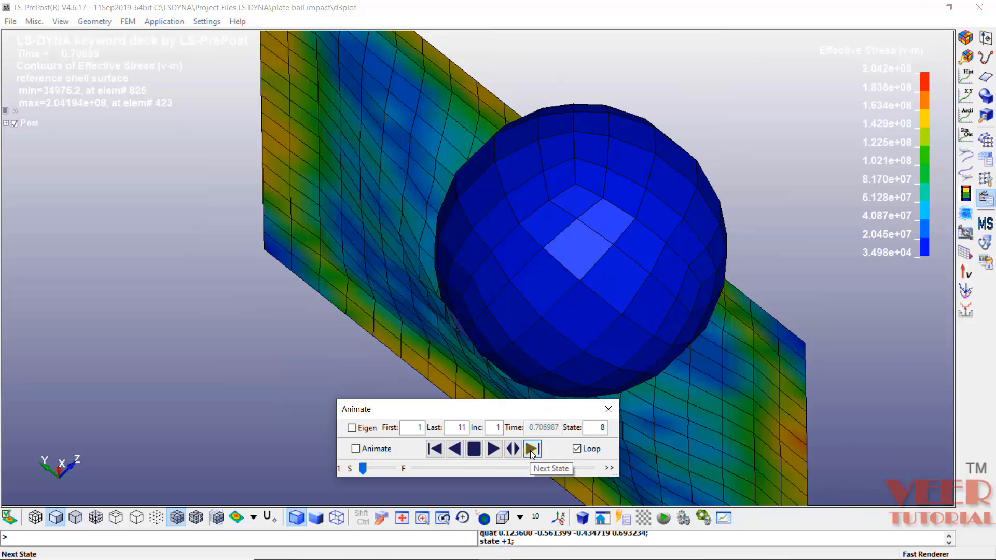
left_click(532, 452)
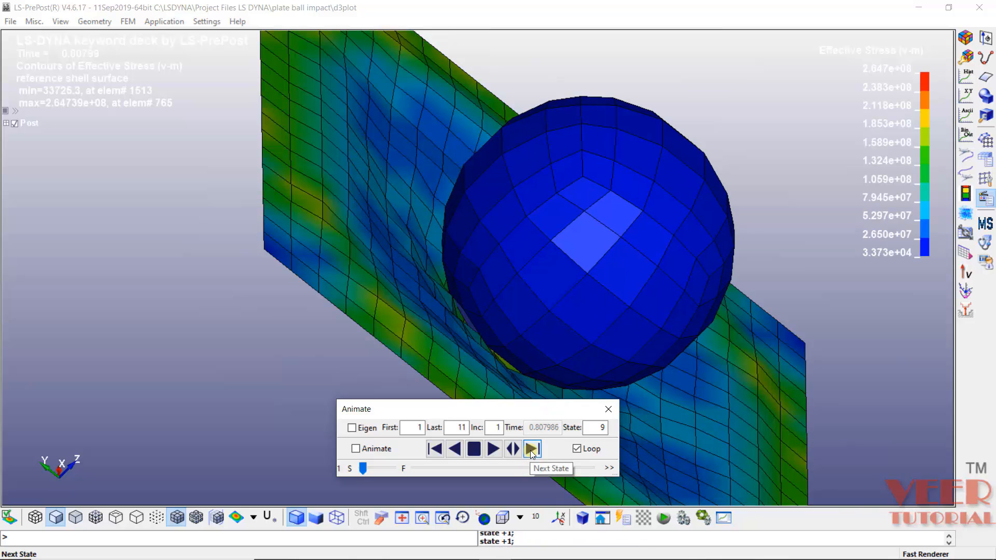
left_click(532, 451)
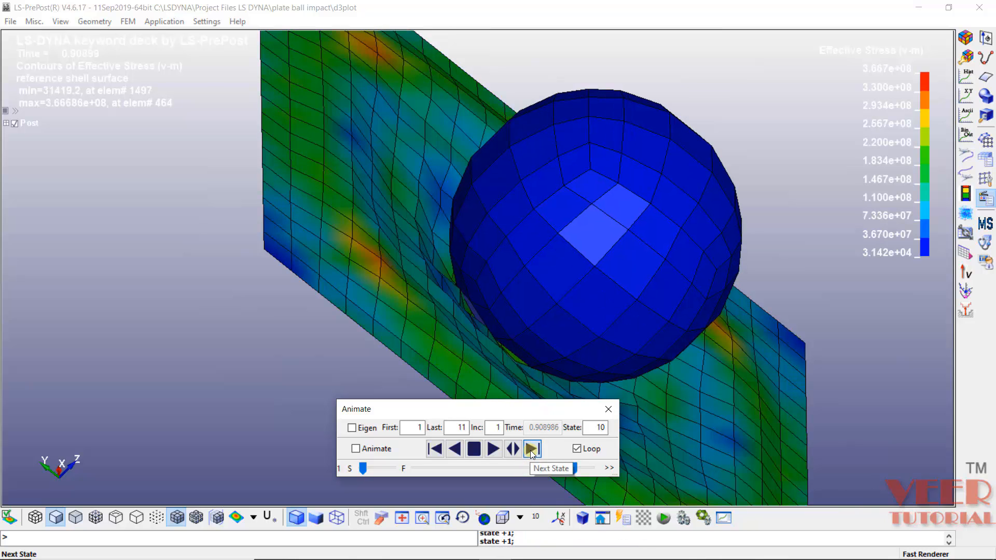
left_click(531, 451)
left_click(530, 451)
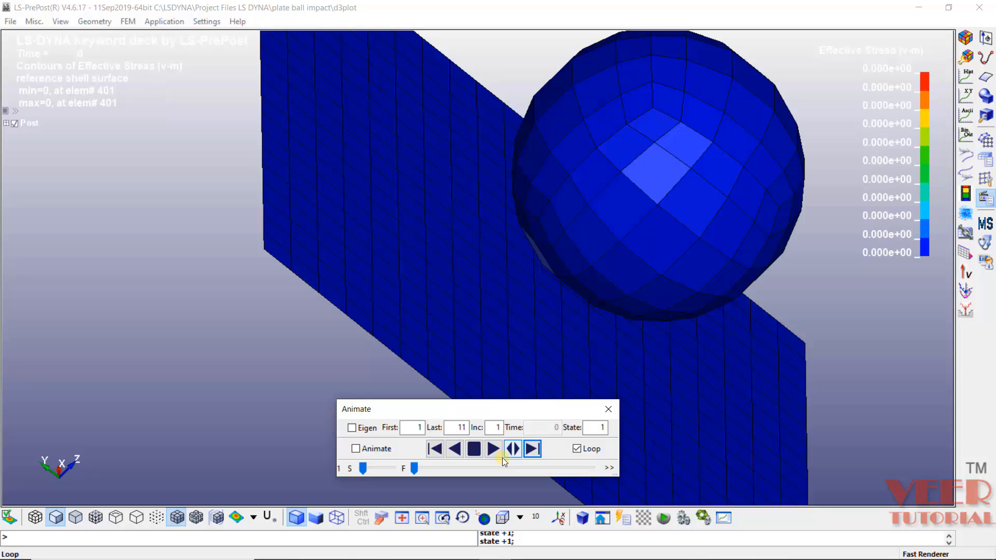
- Return to state 11 and examine the final Von Mises stress pattern on the whole plate
left_click(435, 451)
left_click(435, 451)
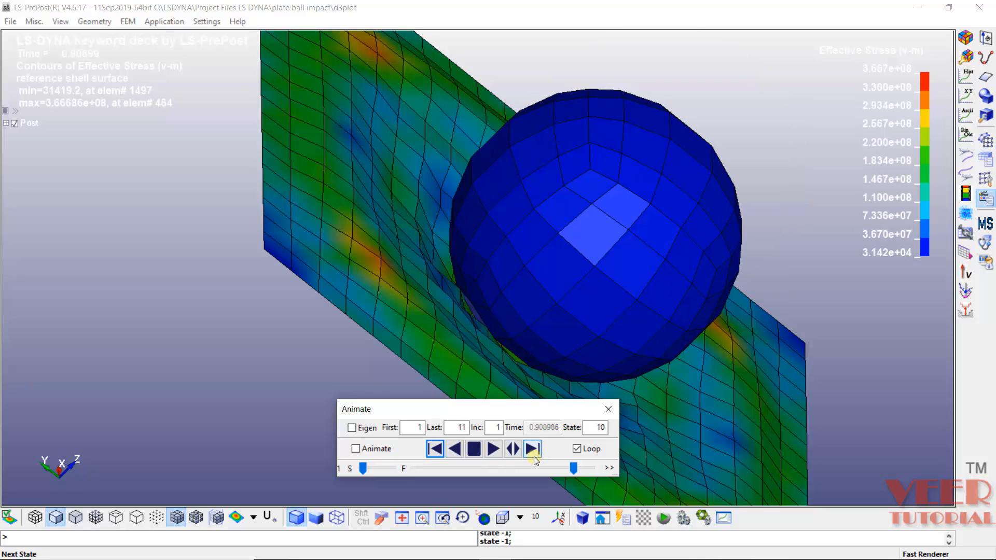
left_click(533, 449)
left_click(533, 450)
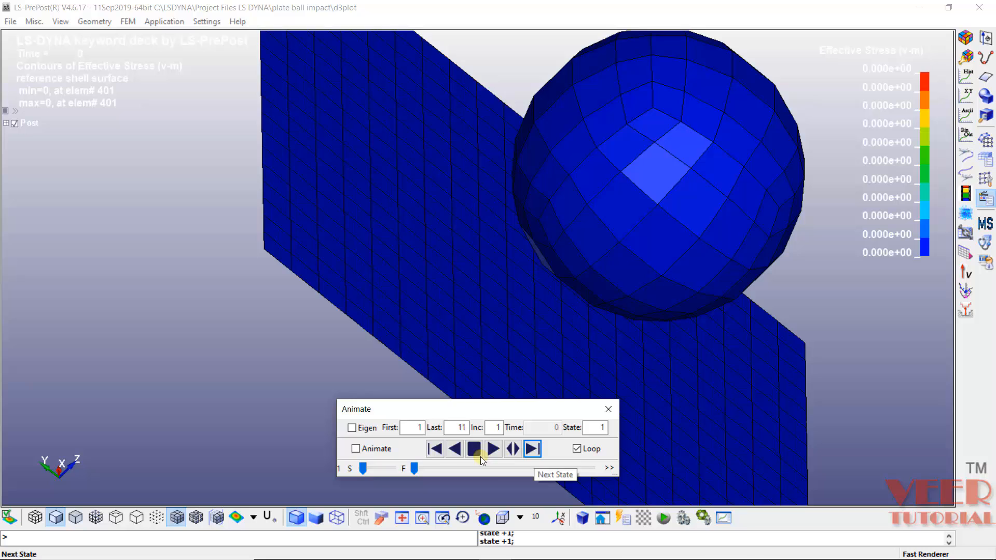
left_click(435, 451)
left_click_drag(612, 179, 571, 167)
scroll(519, 303, "down", 5)
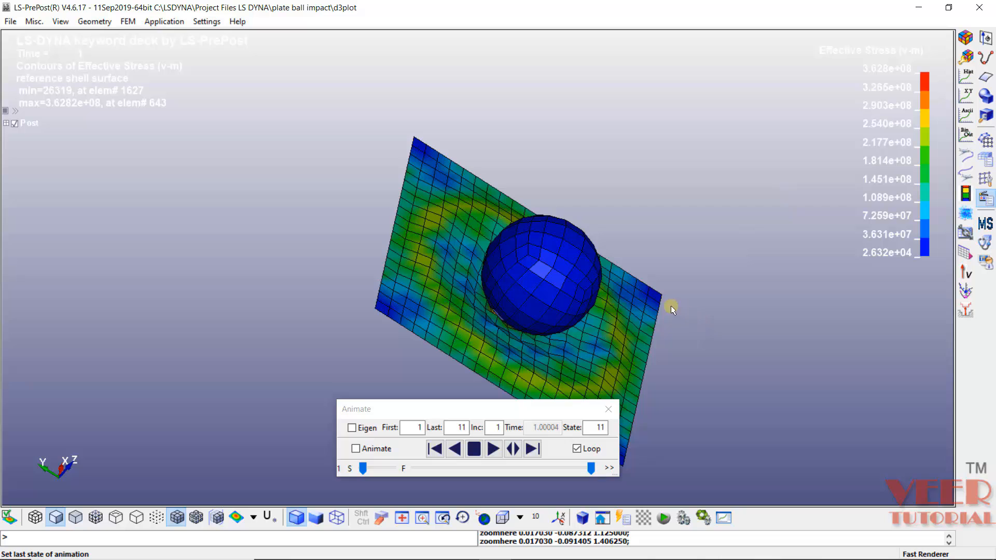
left_click_drag(551, 283, 495, 318, "shift")
scroll(444, 294, "down", 2)
scroll(495, 318, "up", 2)
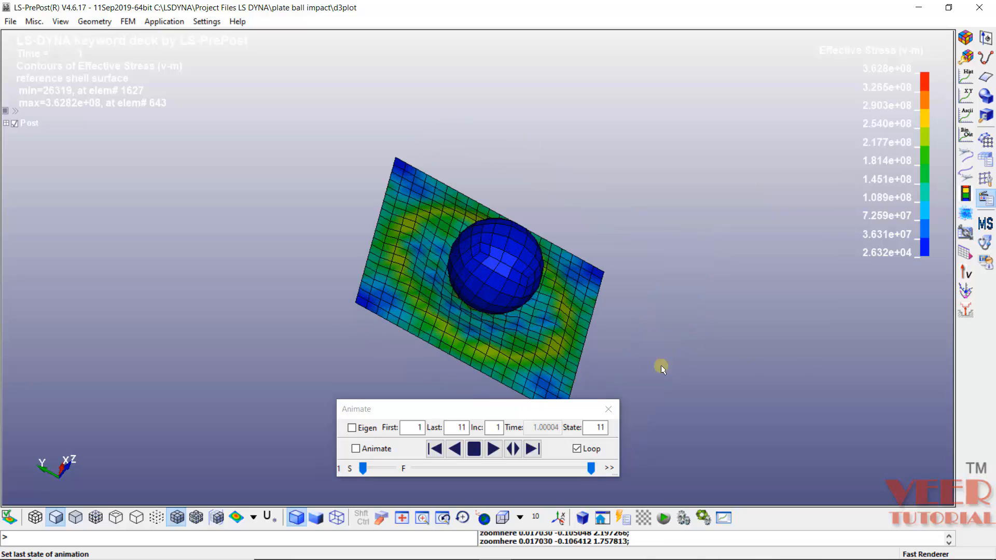
- Display the nodal result displacement as the fringe component and finish the component selection
left_click(966, 37)
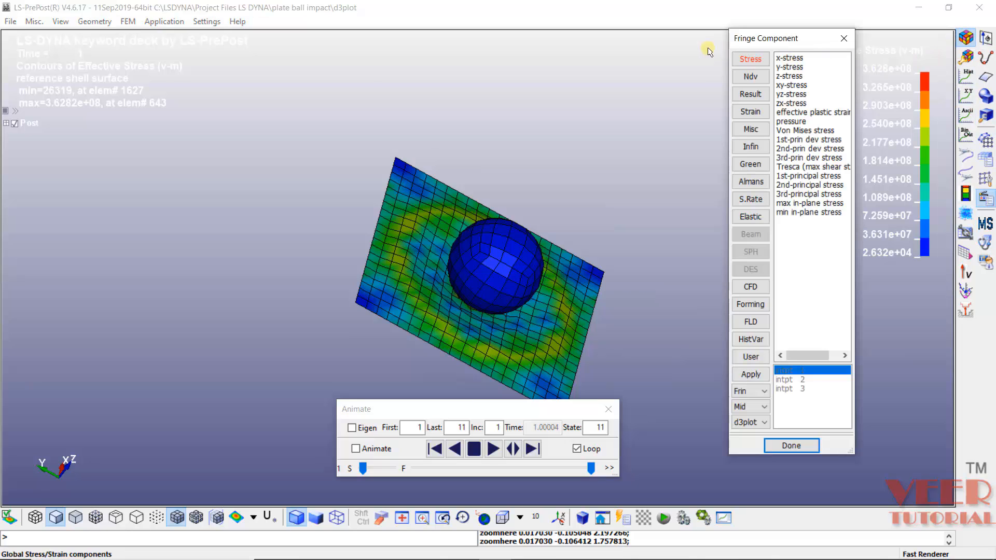
left_click(752, 77)
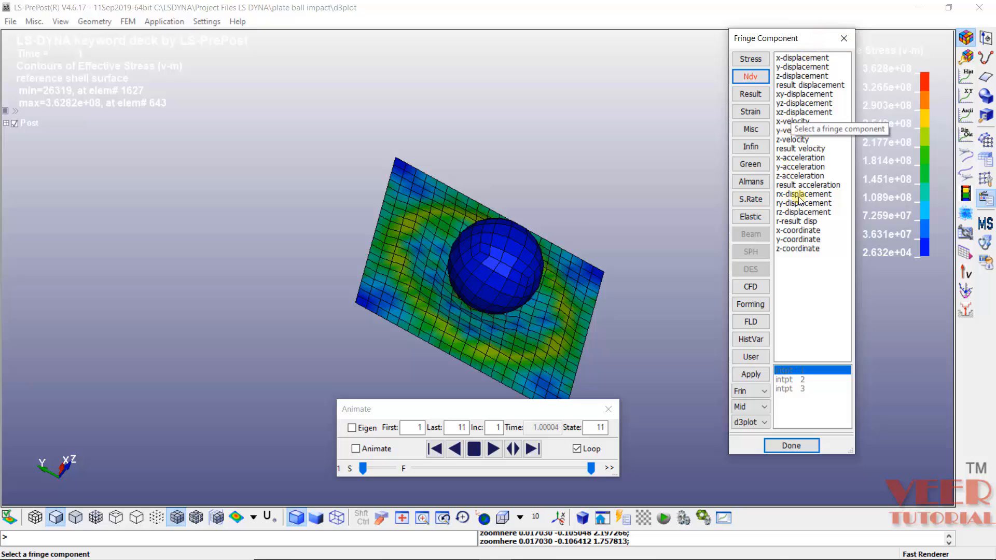
left_click(794, 86)
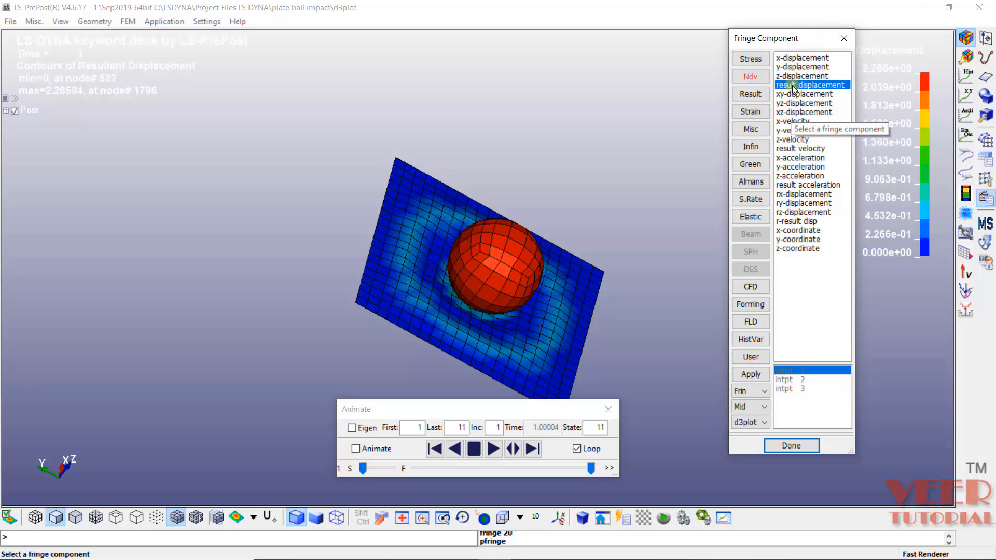
left_click(791, 446)
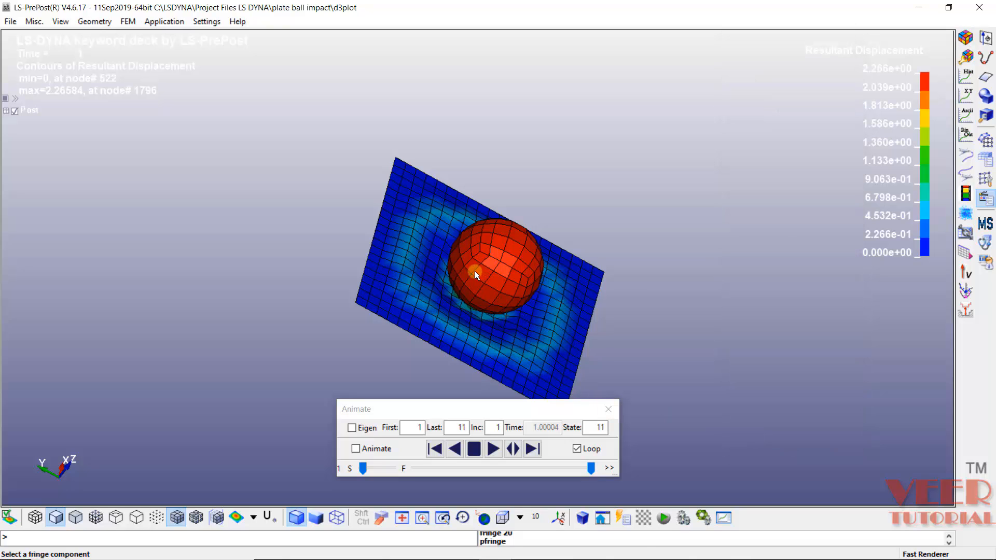
- Play the resultant displacement animation forward and view the plate and ball from a different angle
left_click_drag(475, 271, 465, 240, "shift")
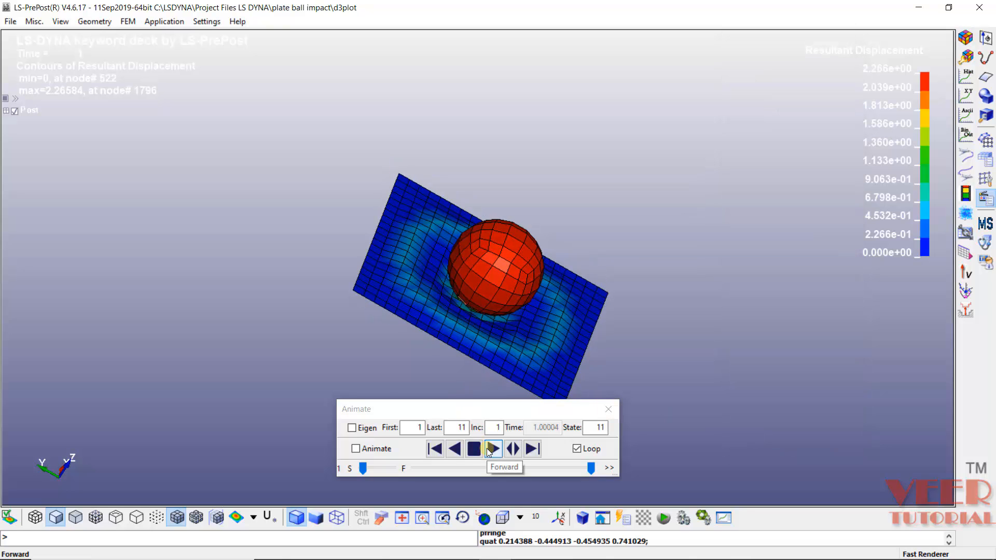
left_click(491, 450)
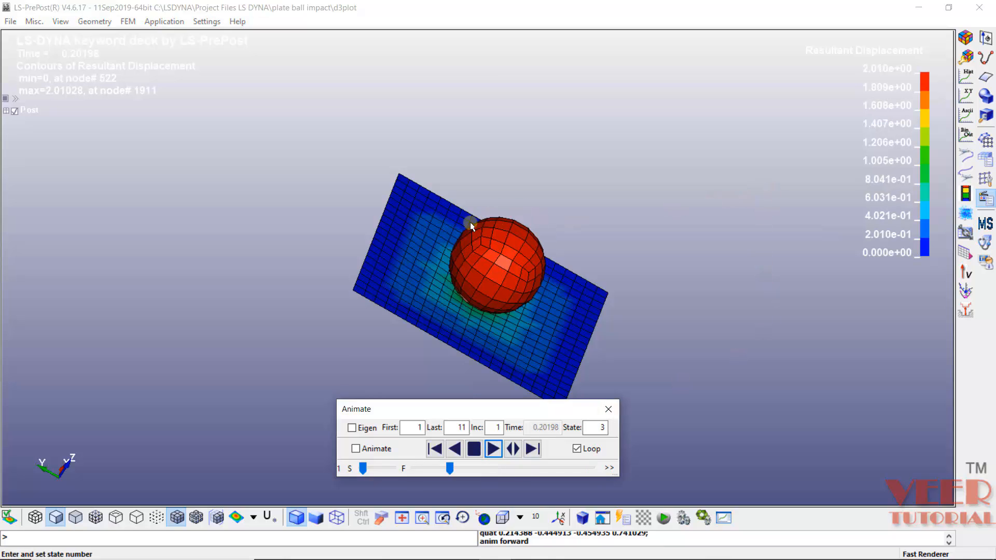
left_click_drag(471, 222, 445, 278, "shift")
scroll(470, 290, "up", 1, "shift")
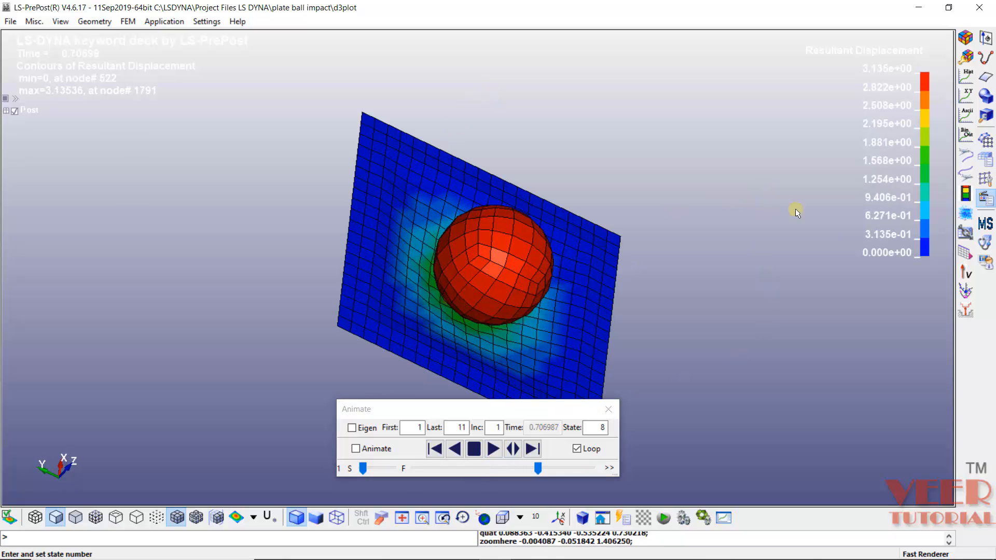
- Stop the animation and step through the resultant displacement from state 2 to state 9
left_click(474, 449)
double_click(602, 429)
key("BackSpace")
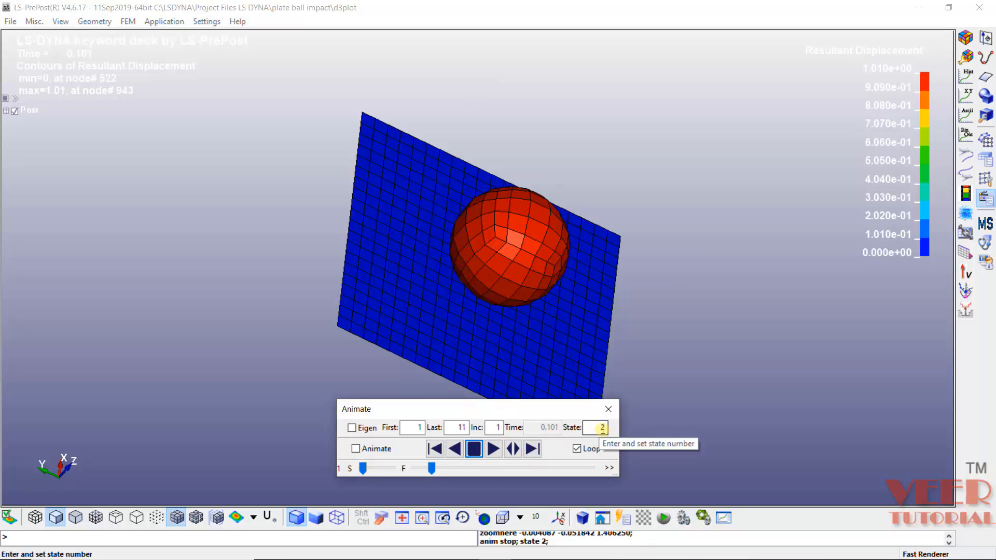
left_click(532, 449)
left_click(532, 449)
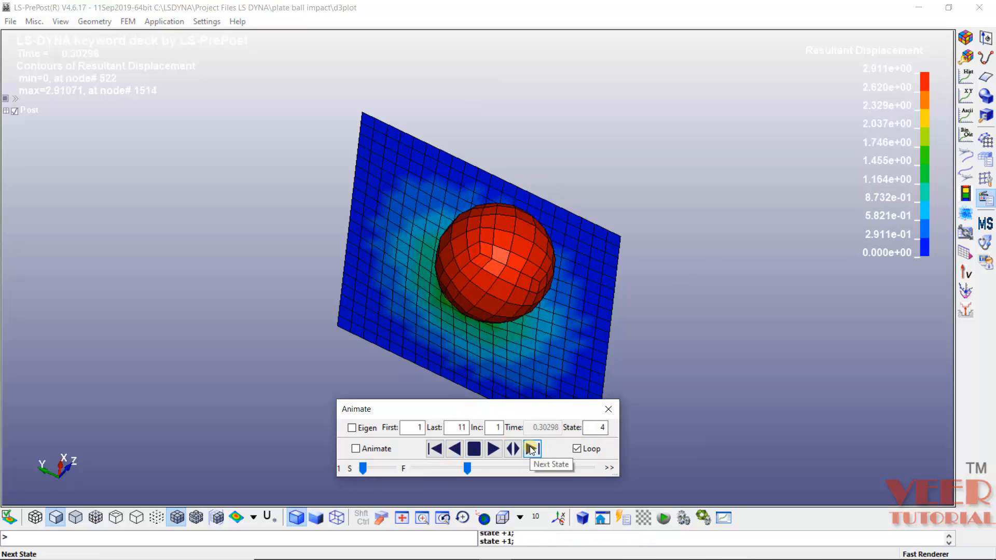
left_click(532, 450)
left_click(532, 449)
left_click(532, 449)
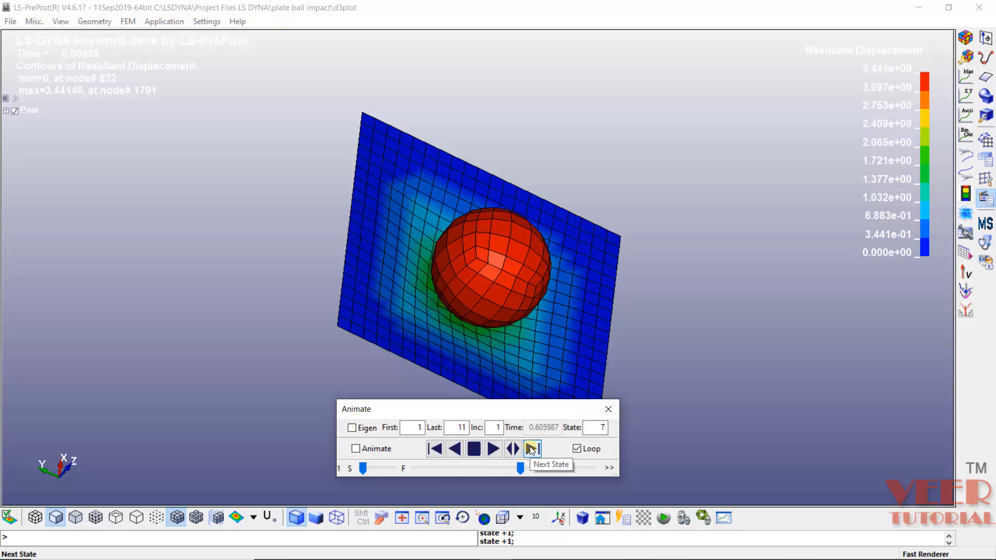
left_click(532, 450)
left_click(532, 450)
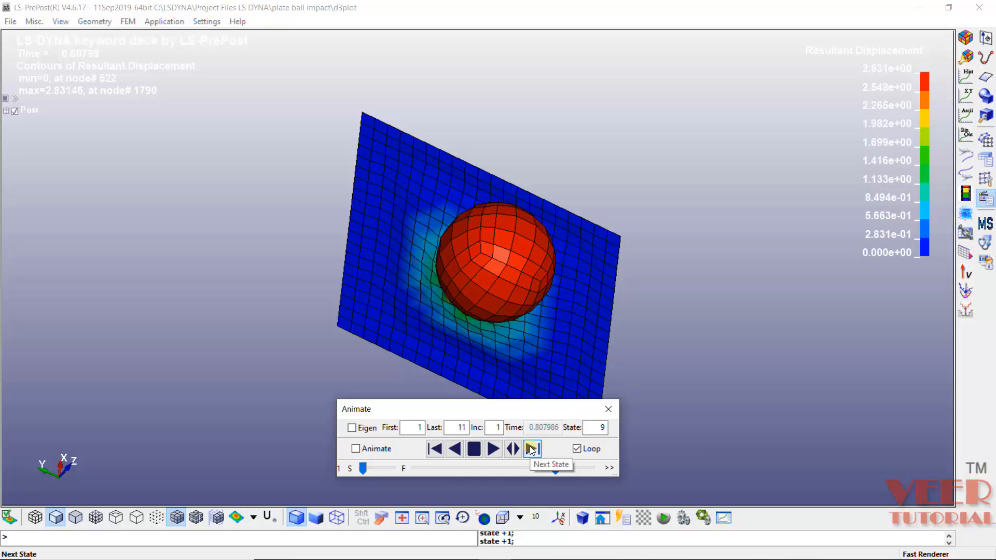
- Go back to state 7 and examine the maximum resultant displacement and the dented plate from the side
left_click(450, 451)
left_click(450, 451)
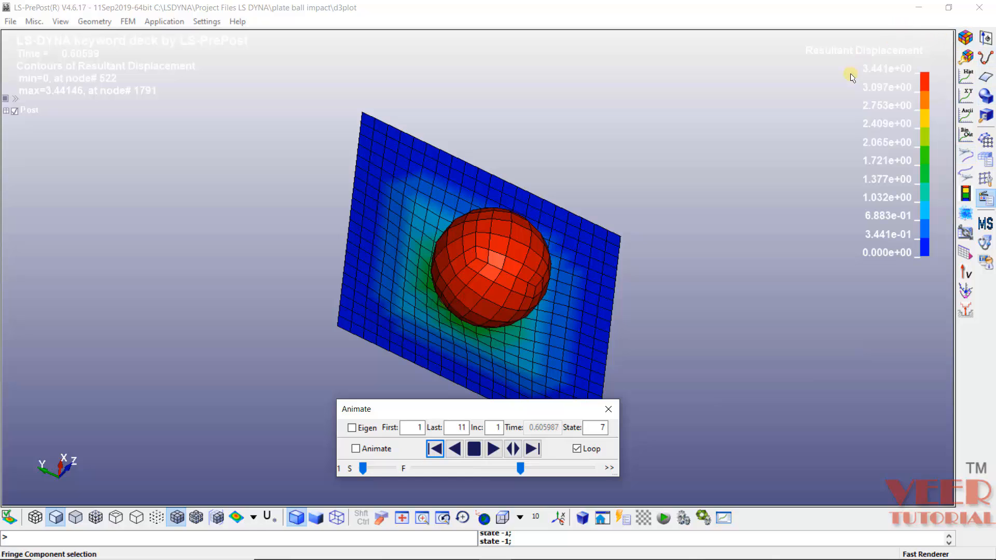
left_click(878, 70)
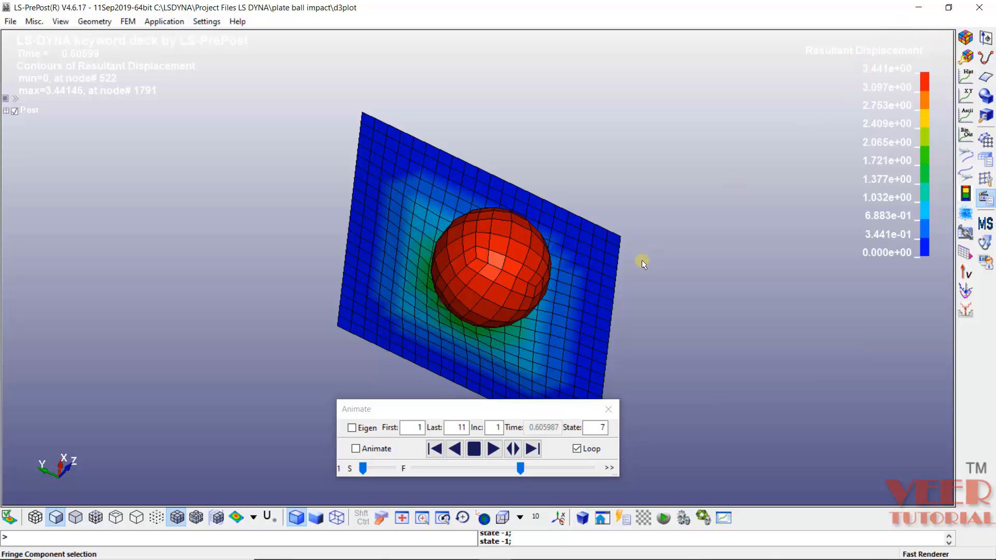
left_click_drag(412, 251, 495, 184)
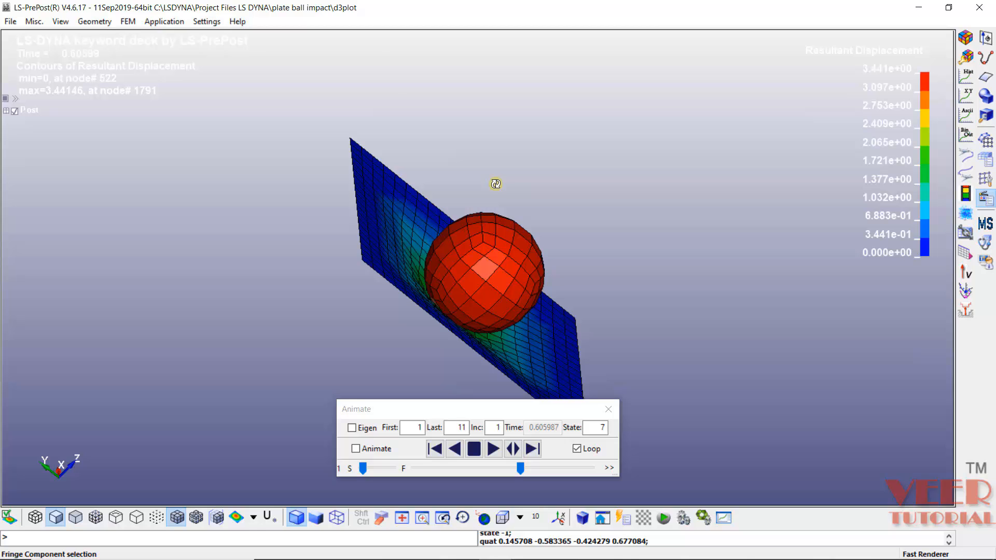
- Raise the animation speed to 22 and play the displacement results forward with the Animate option turned on
left_click(364, 470)
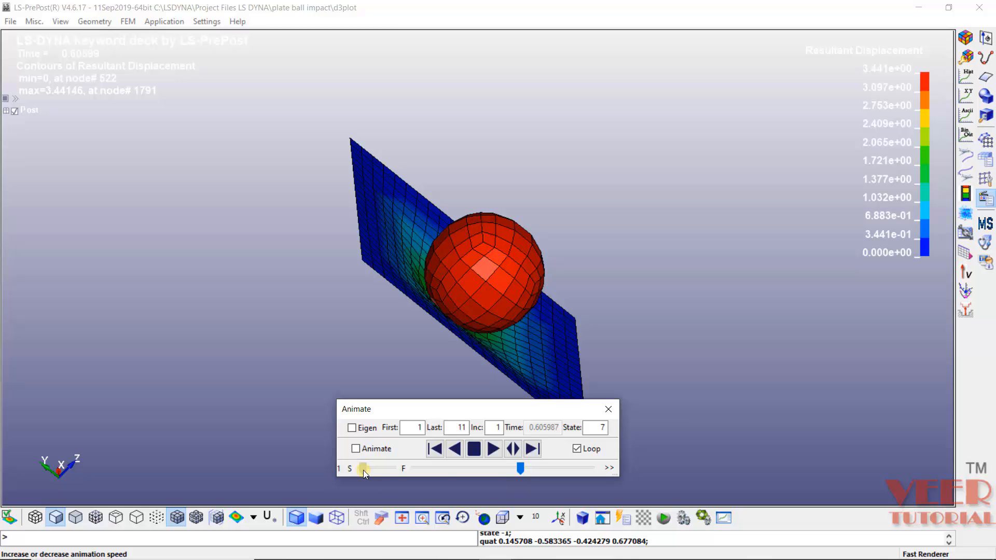
left_click_drag(375, 469, 385, 471)
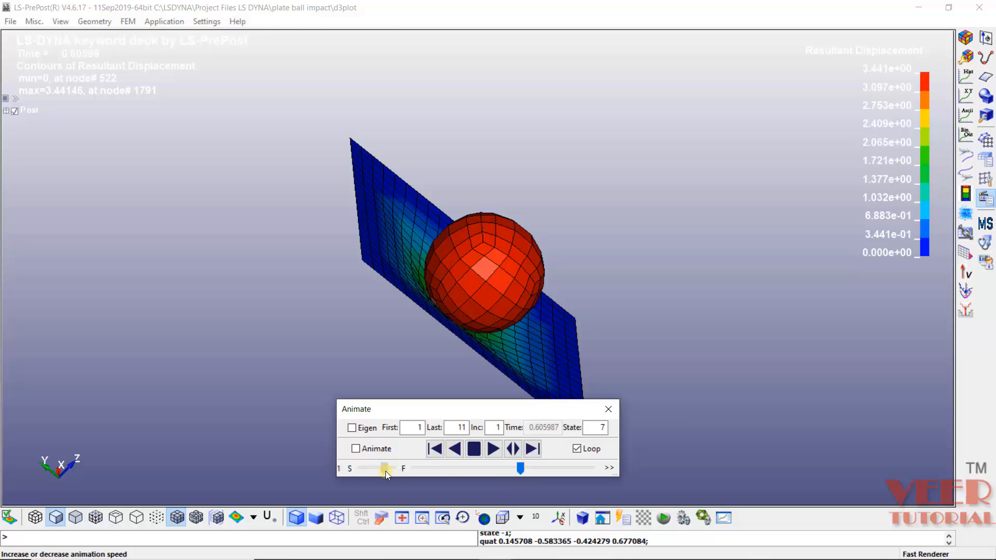
left_click(492, 450)
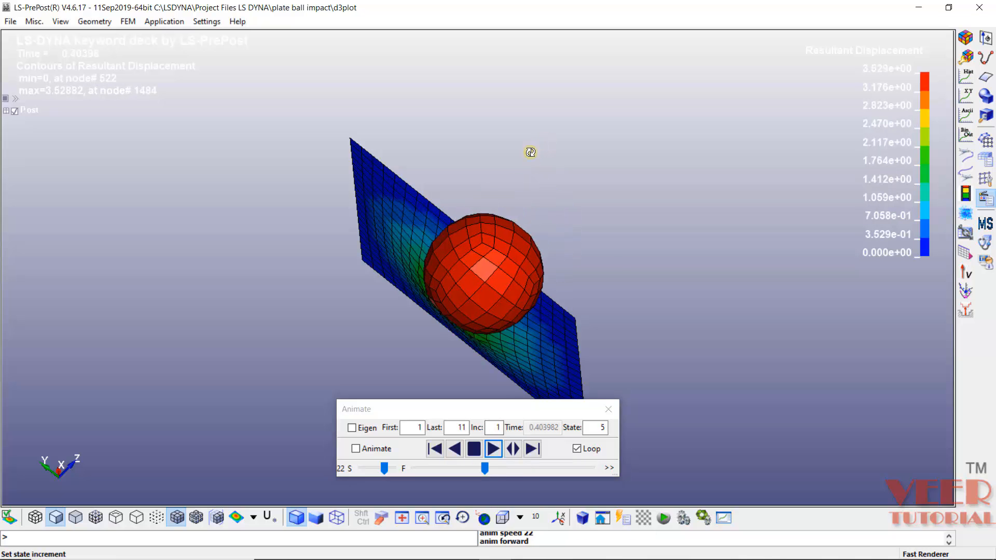
left_click_drag(529, 151, 505, 175, "shift")
scroll(470, 228, "down", 2)
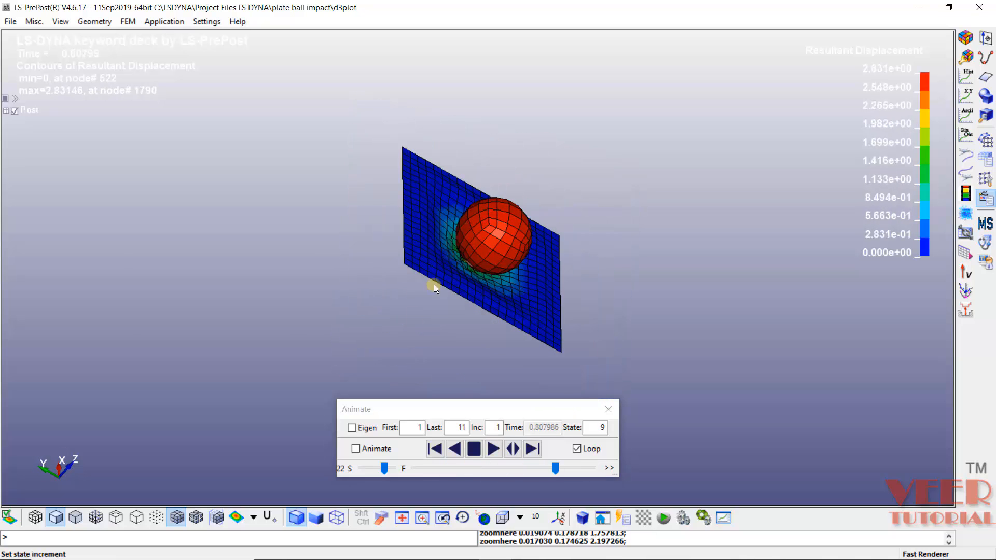
left_click(361, 448)
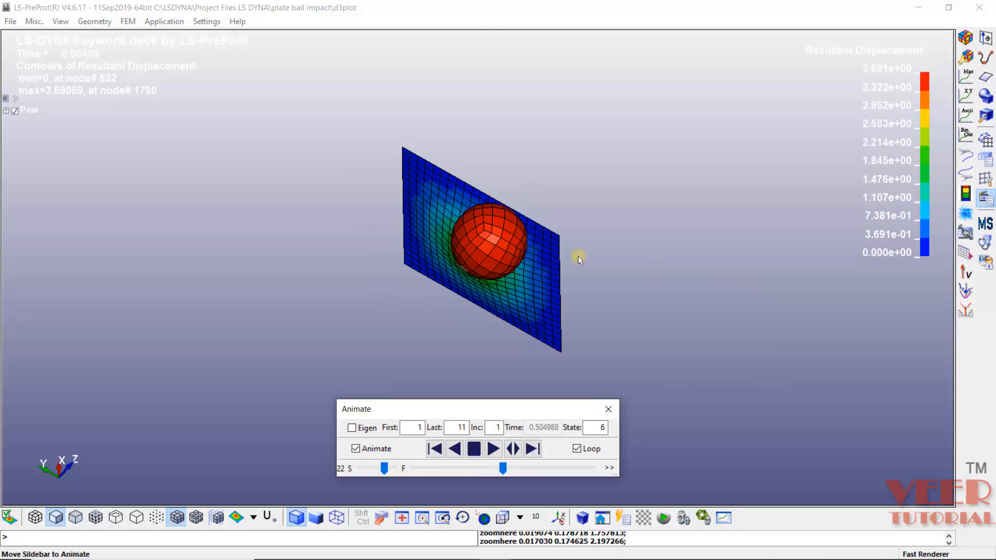
- Stop the displacement animation at state 7 and inspect the plate and ball from another angle
left_click_drag(486, 194, 524, 291, "shift")
scroll(466, 269, "up", 2)
left_click(474, 449)
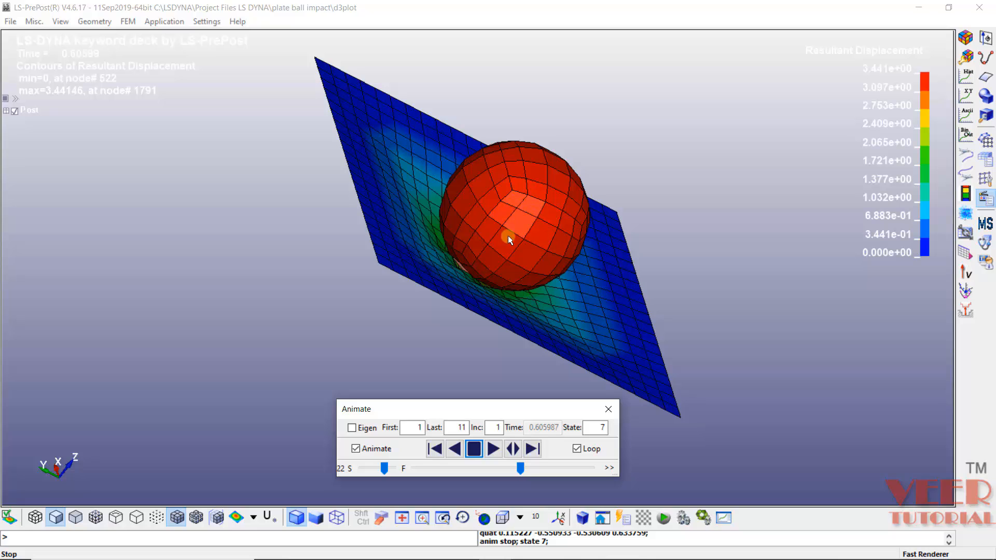
mouse_move(509, 235)
left_mouse_down()
mouse_move(524, 178)
mouse_move(502, 243)
left_mouse_up()
scroll(523, 245, "down", 2)
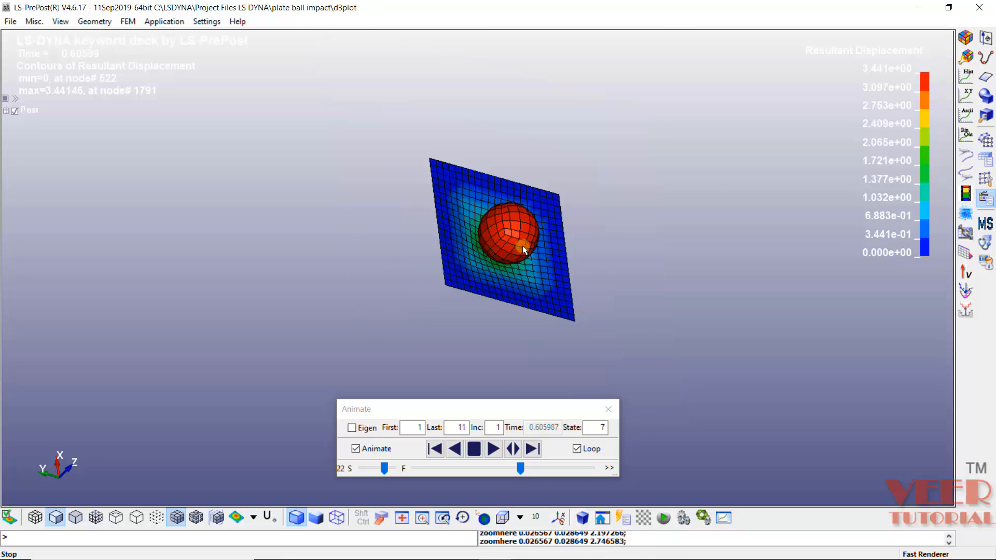
- Plot the global kinetic energy and internal energy time histories together in a separate plot window
left_click(969, 76)
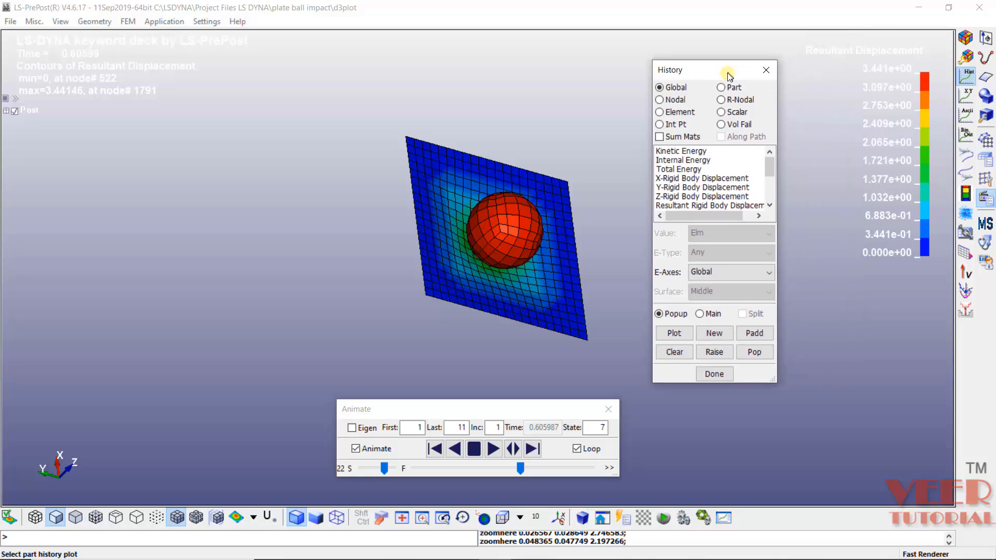
left_click_drag(728, 73, 726, 86)
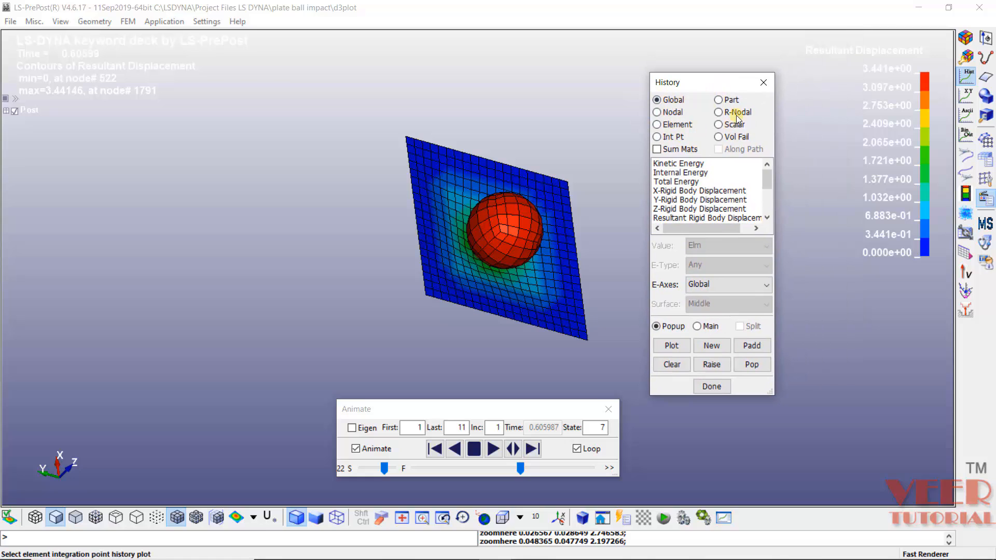
left_click(672, 165)
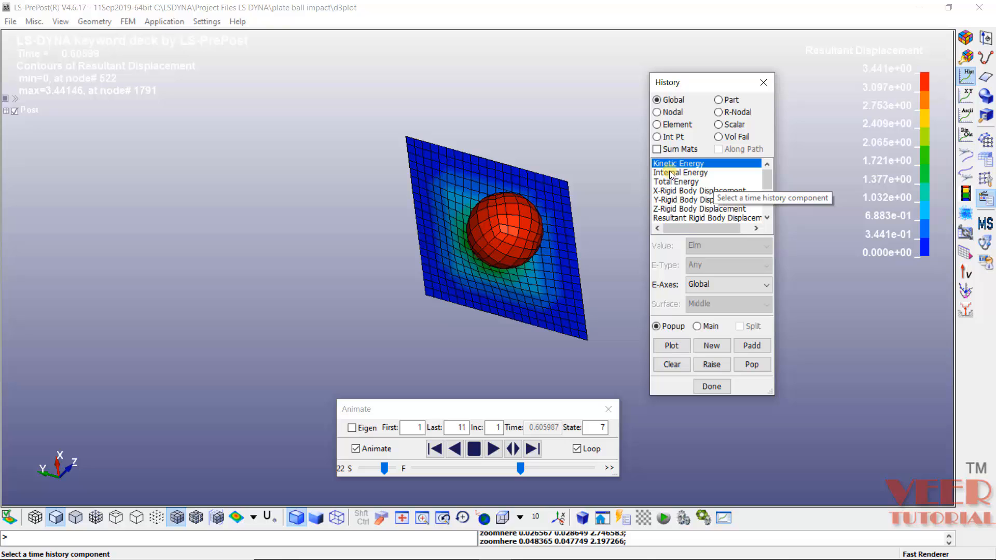
left_click(670, 173)
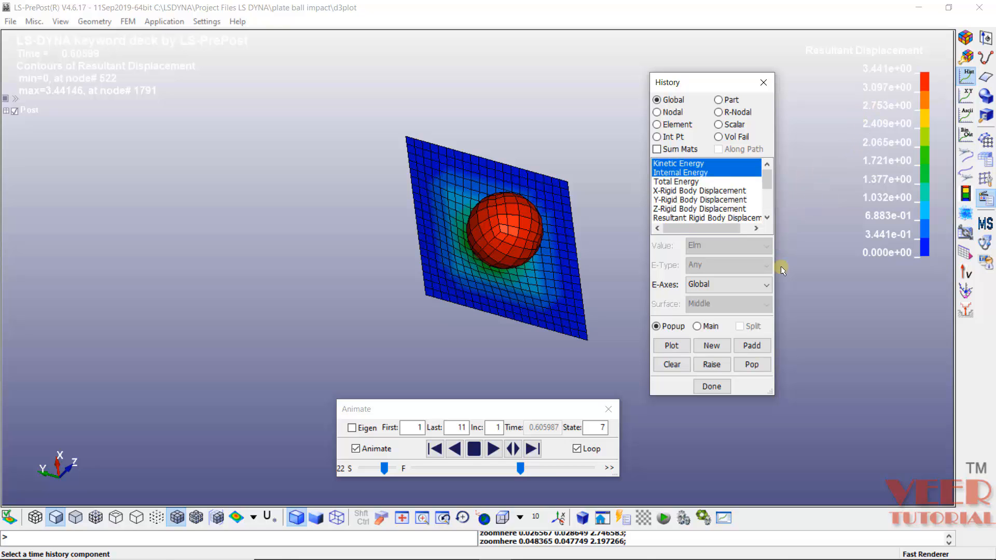
left_click(673, 345)
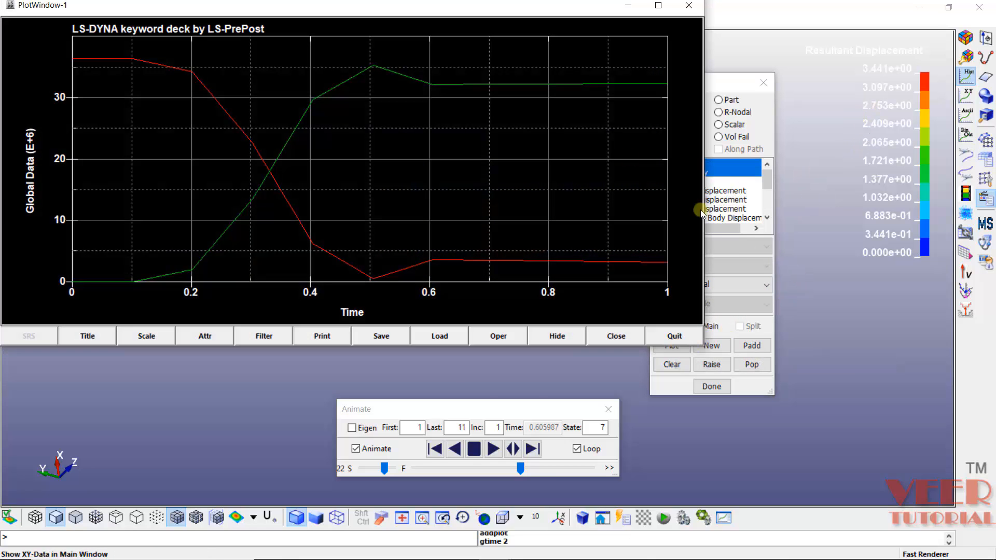
left_click_drag(401, 6, 455, 72)
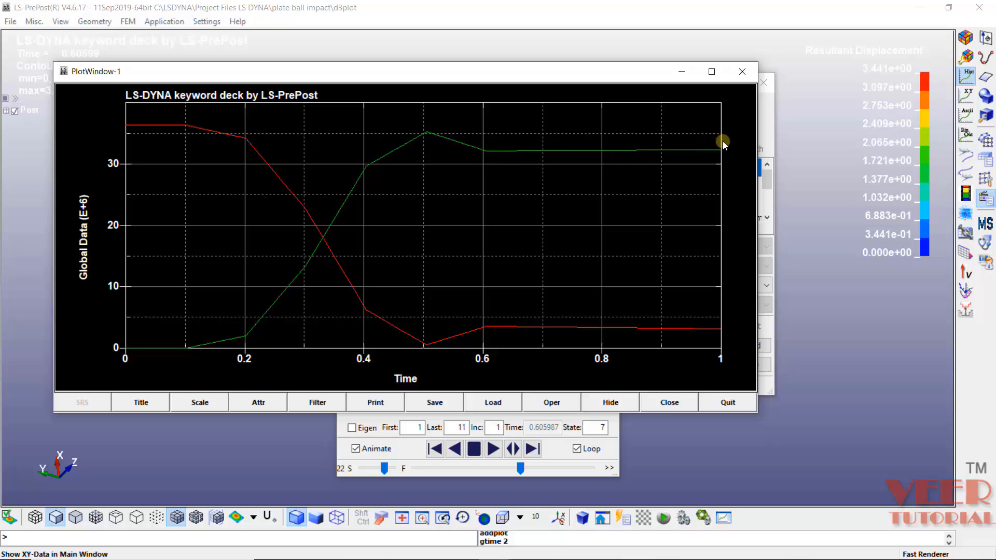
- Examine the curve attributes of the energy plot to identify the kinetic and internal energy curves by color
left_click(259, 403)
left_click(101, 451)
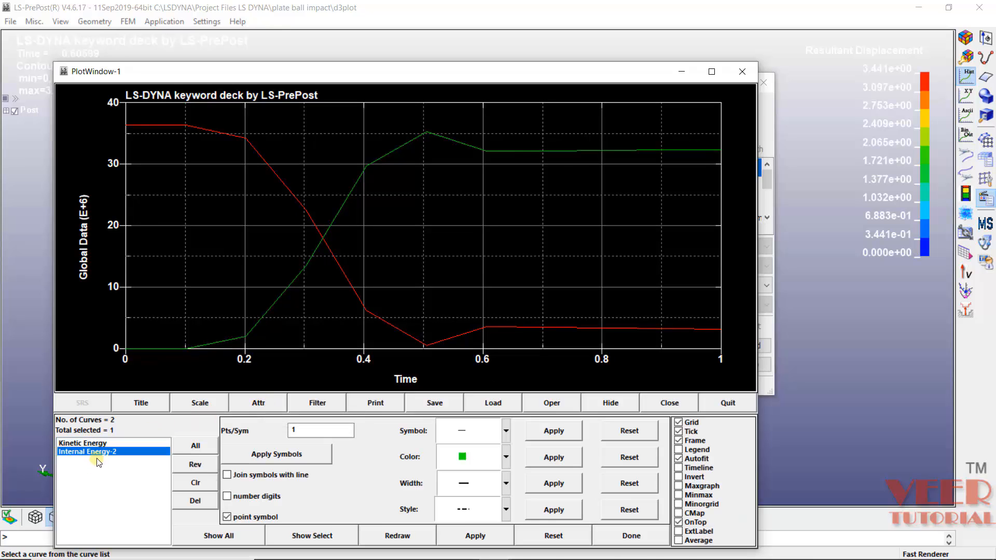
left_click(99, 444)
left_click(96, 444)
left_click(92, 453)
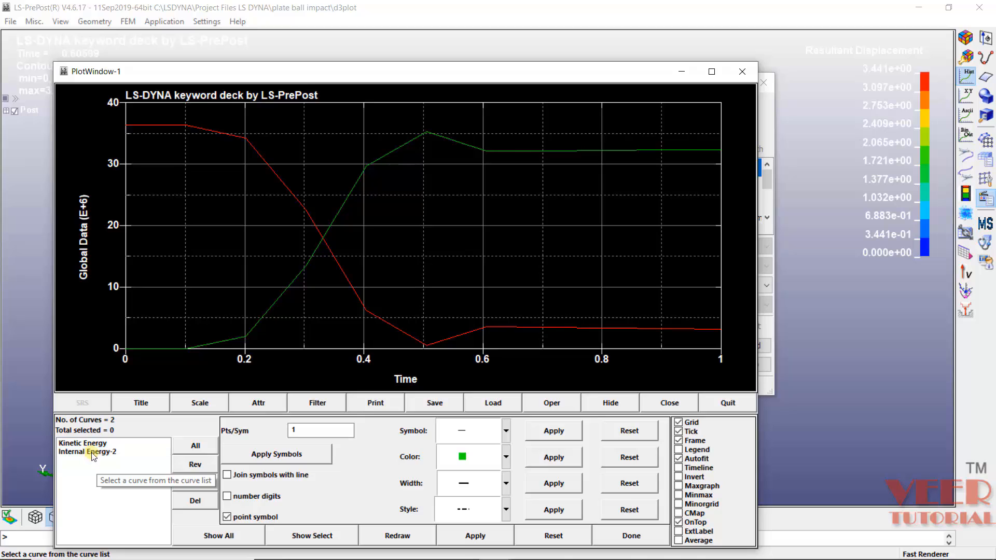
left_click(90, 452)
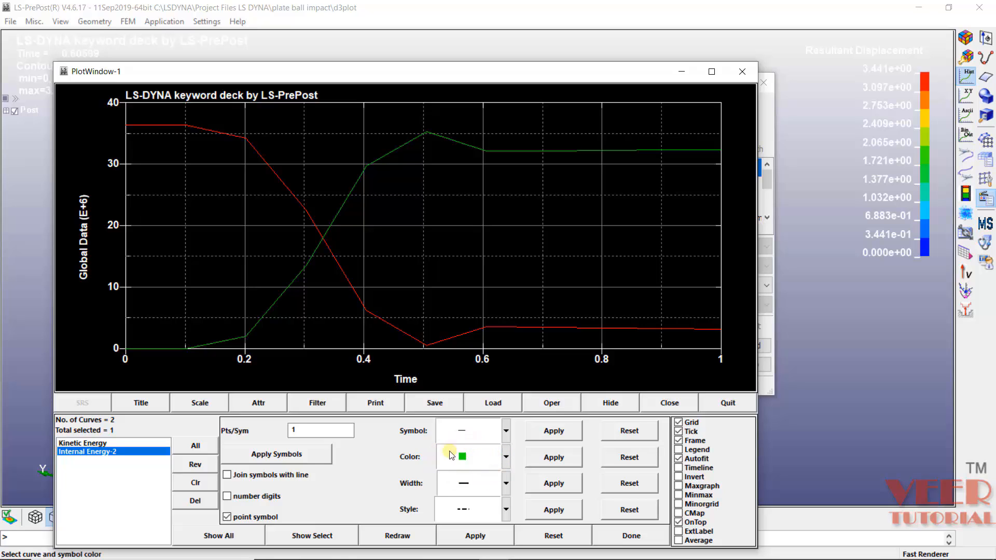
left_click(83, 452)
left_click(83, 444)
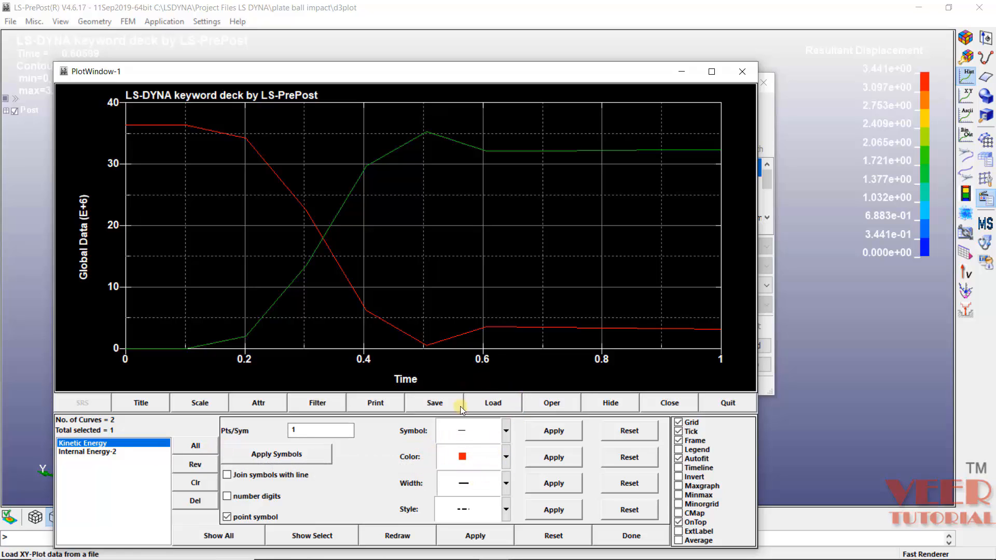
- Look through the symbol styles for the kinetic energy curve, and close the energy plot and the history tool
left_click(508, 426)
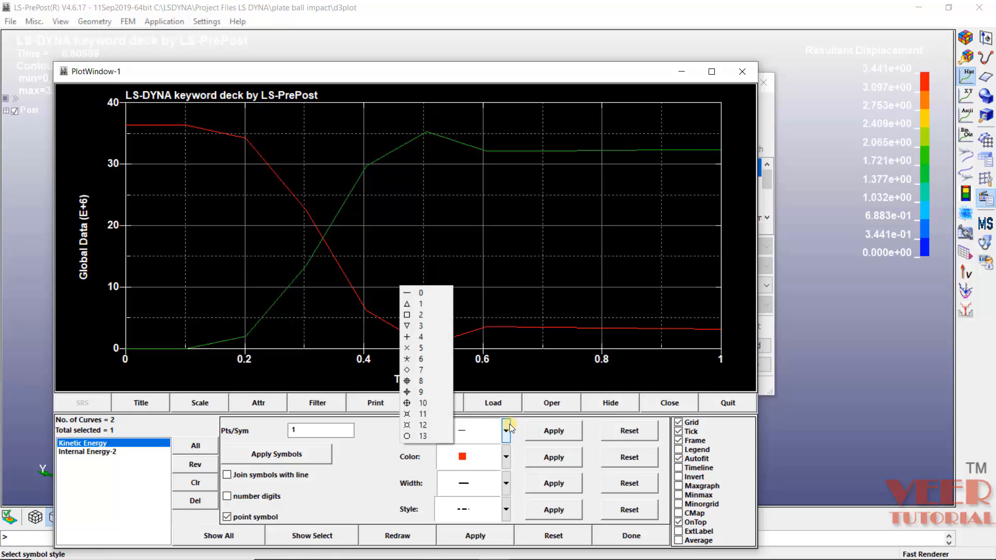
left_click(508, 425)
left_click(506, 431)
left_click(526, 449)
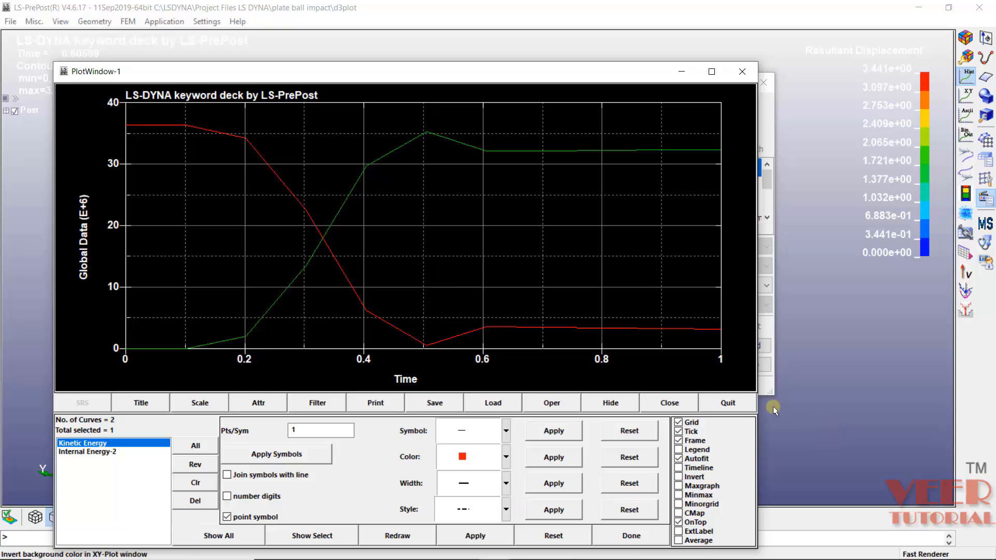
left_click(728, 403)
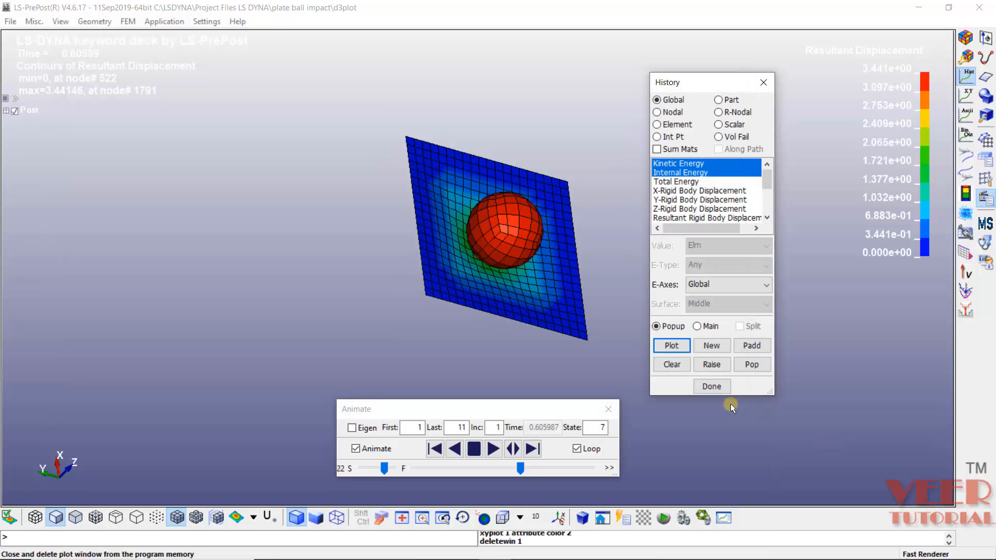
left_click(708, 388)
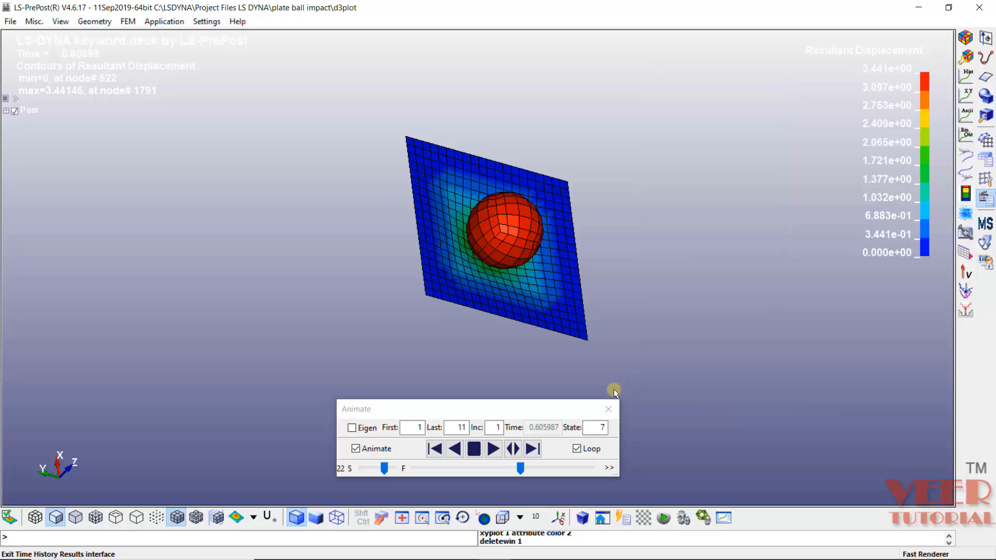
- Apply a velocity vector plot to the whole model with X, Y and Z components and a dynamic range
left_click(963, 277)
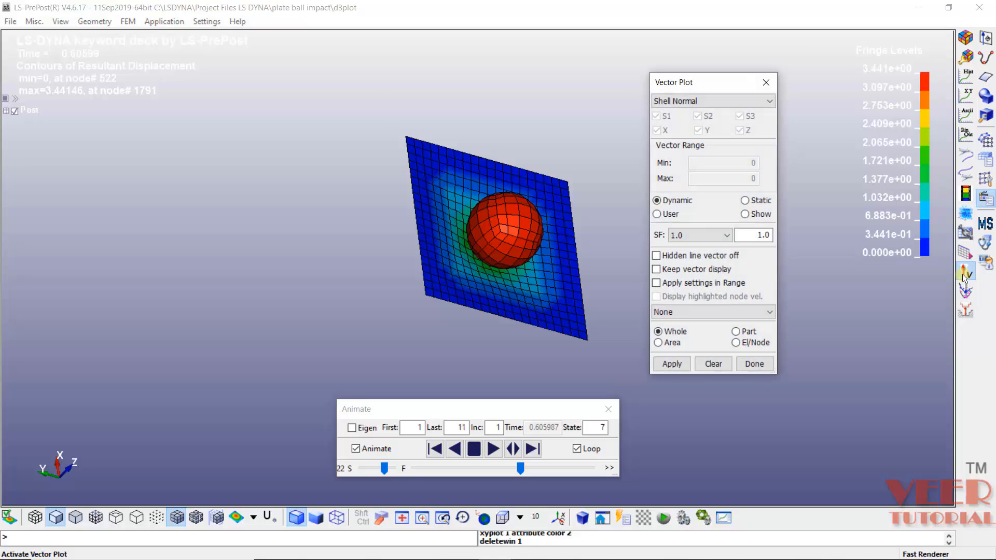
left_click(712, 100)
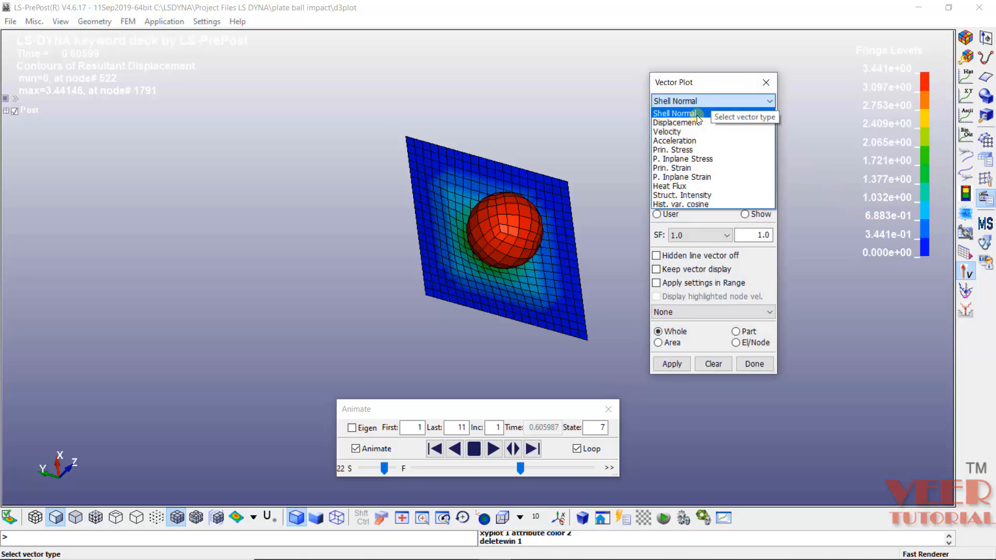
left_click(683, 131)
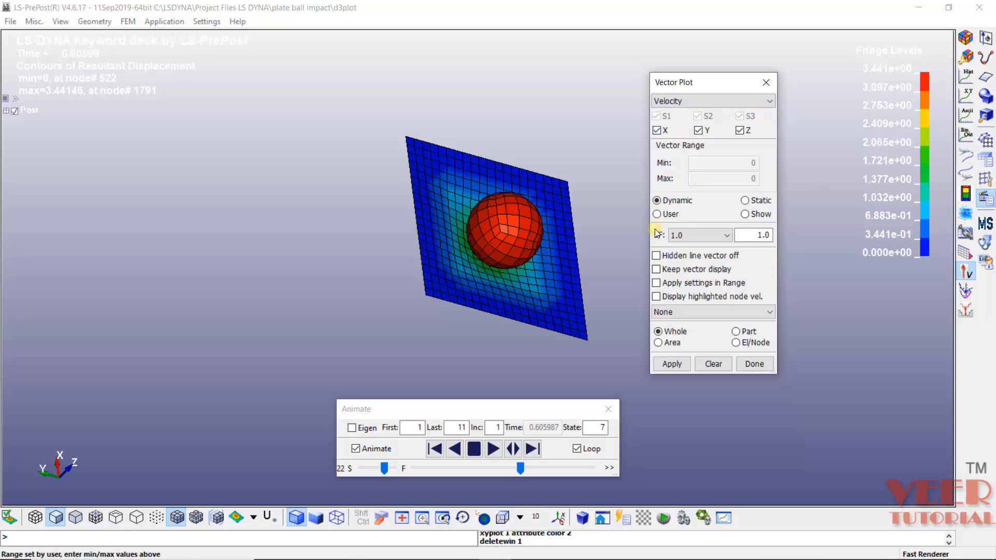
left_click(658, 200)
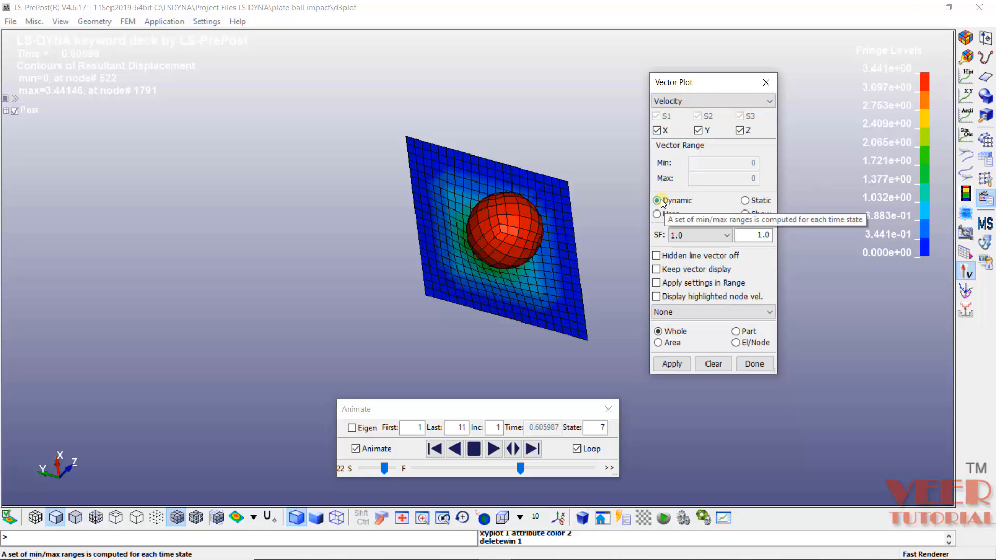
left_click(674, 364)
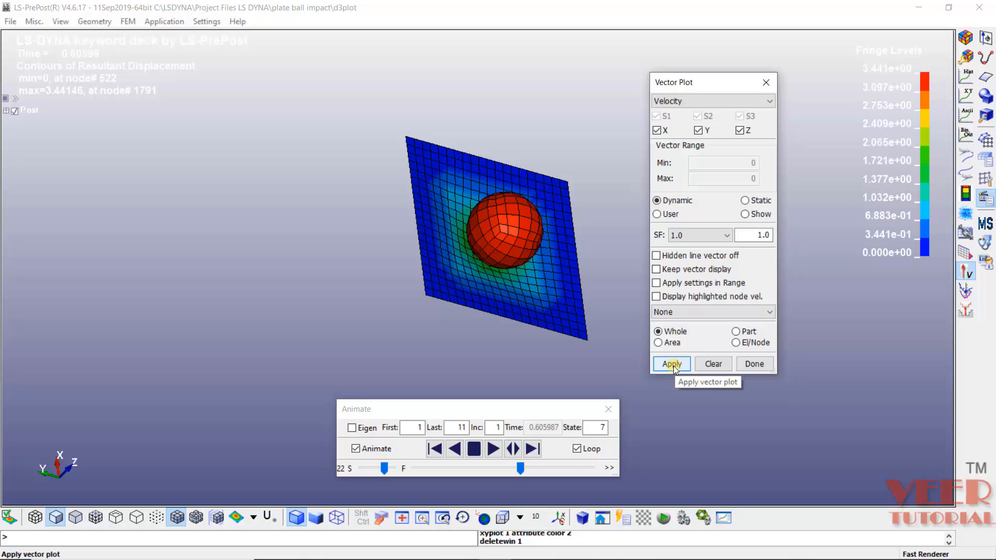
left_click(674, 363)
scroll(531, 226, "up", 5)
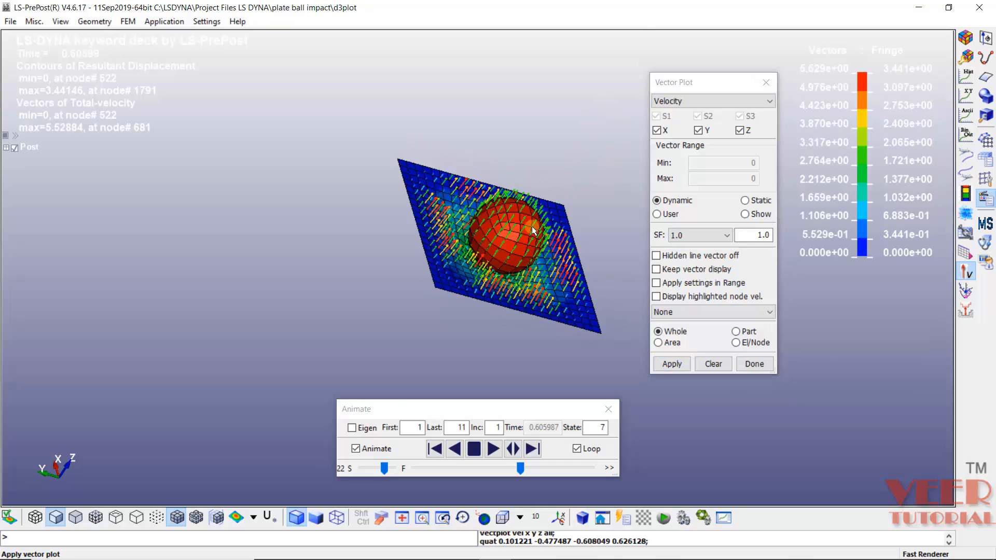
scroll(413, 246, "down", 1)
scroll(414, 247, "up", 1)
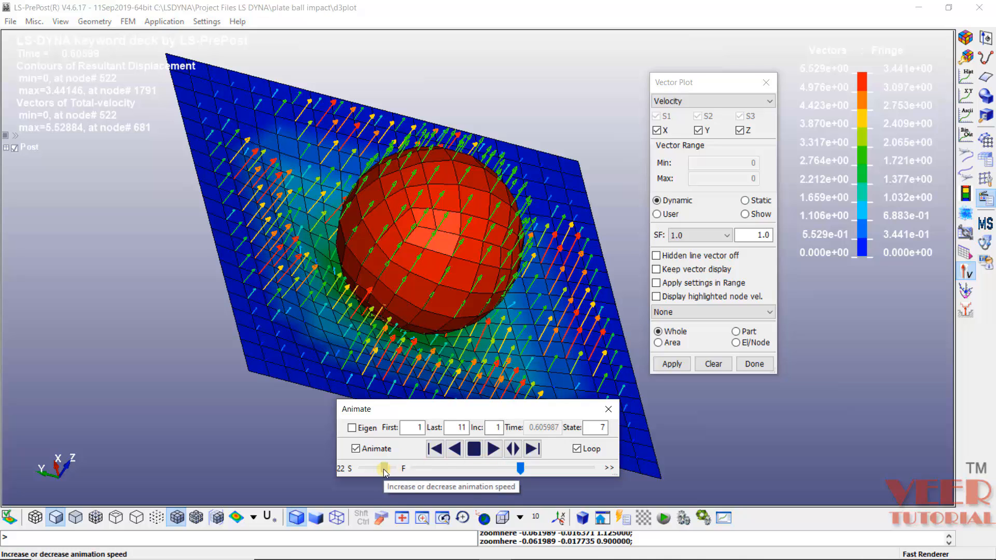
- Reduce the animation speed to 1, play the velocity vectors forward and stop at state 3
left_click_drag(367, 470, 362, 469)
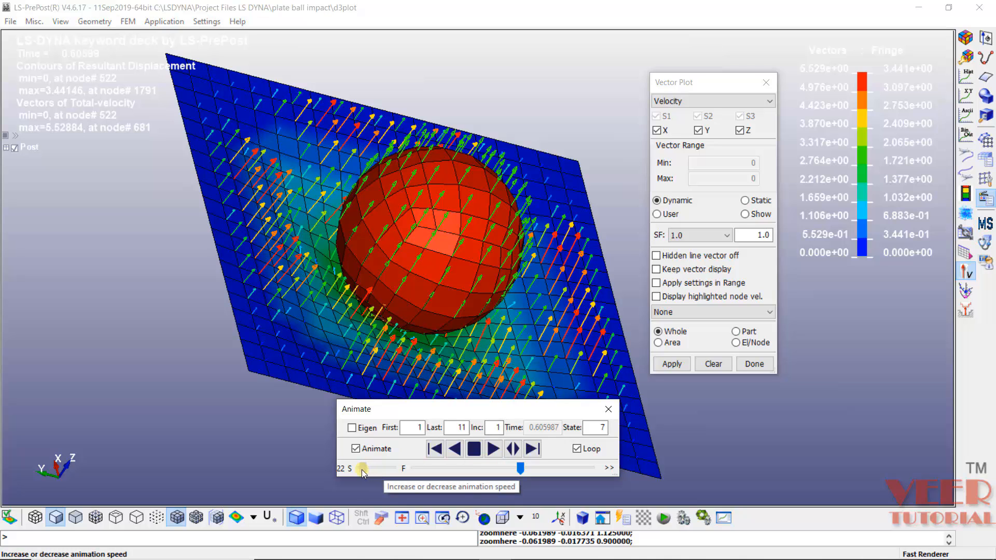
left_click(495, 449)
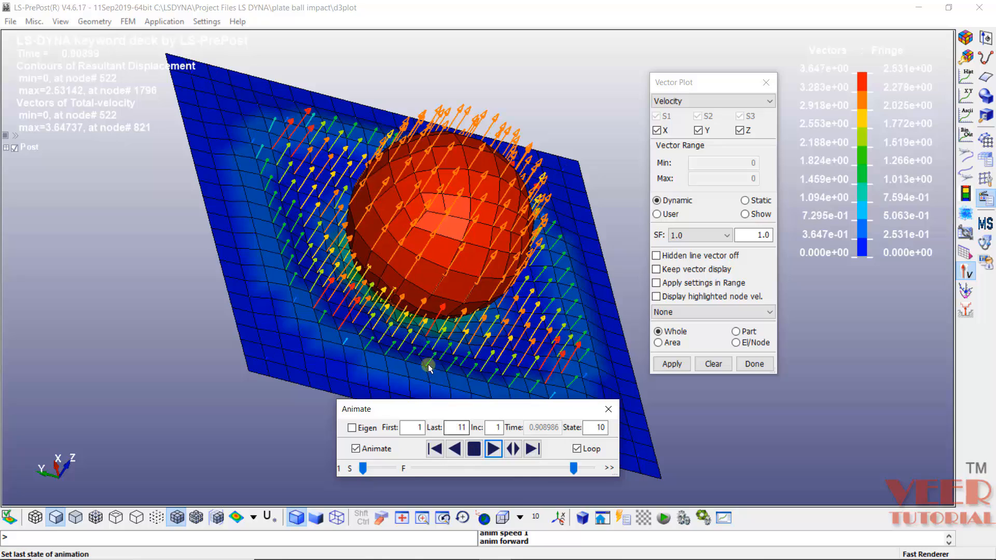
scroll(444, 288, "up", 3)
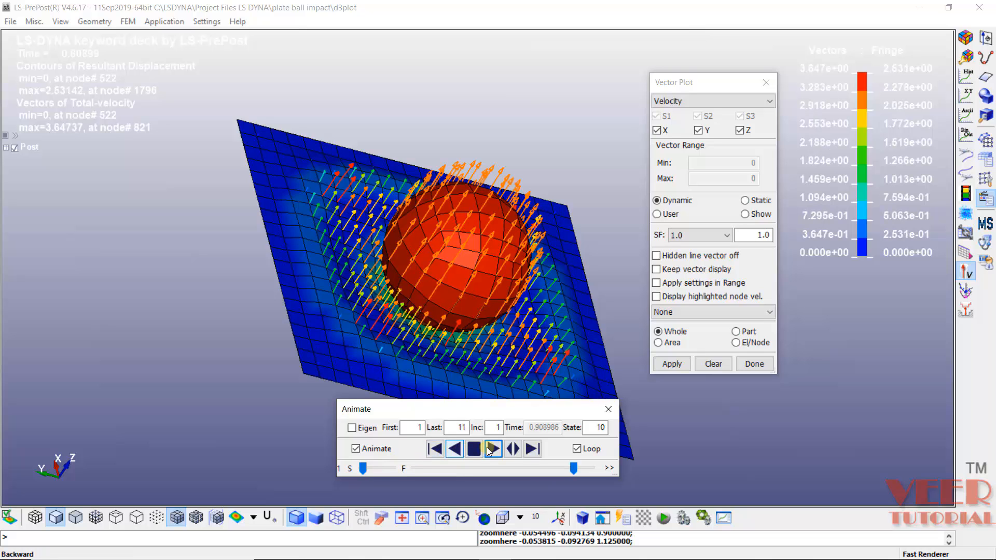
left_click(493, 449)
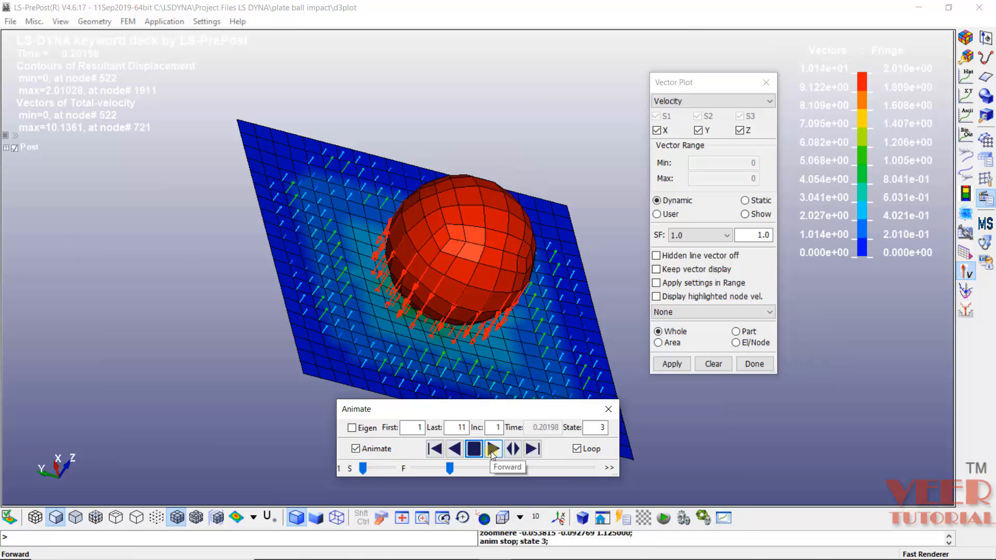
- Return to state 1, examine the ball's velocity vectors from several angles and advance to state 2
left_click(455, 449)
left_click(454, 450)
left_click_drag(498, 262, 519, 274, "shift")
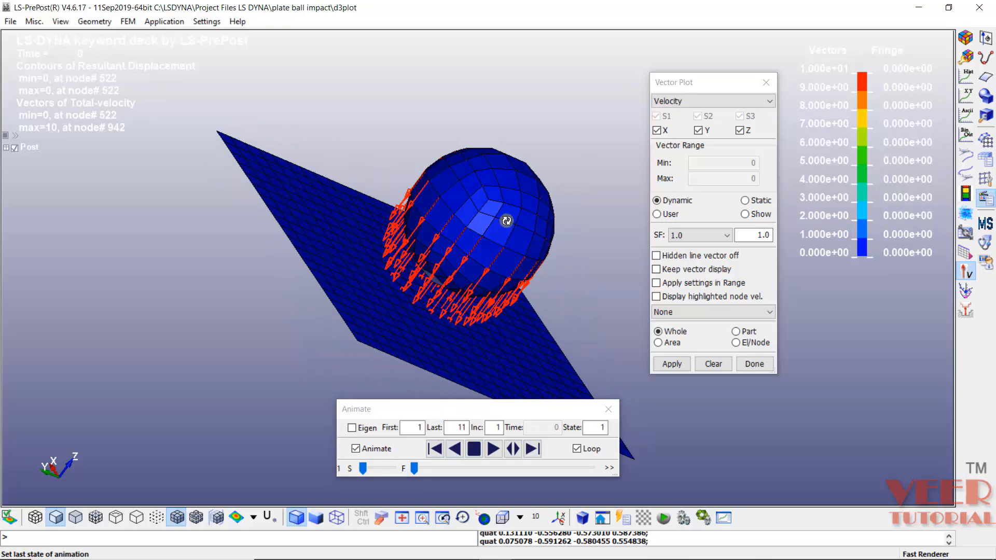
left_click_drag(507, 221, 448, 331, "shift")
scroll(440, 290, "up", 1)
scroll(440, 291, "down", 3)
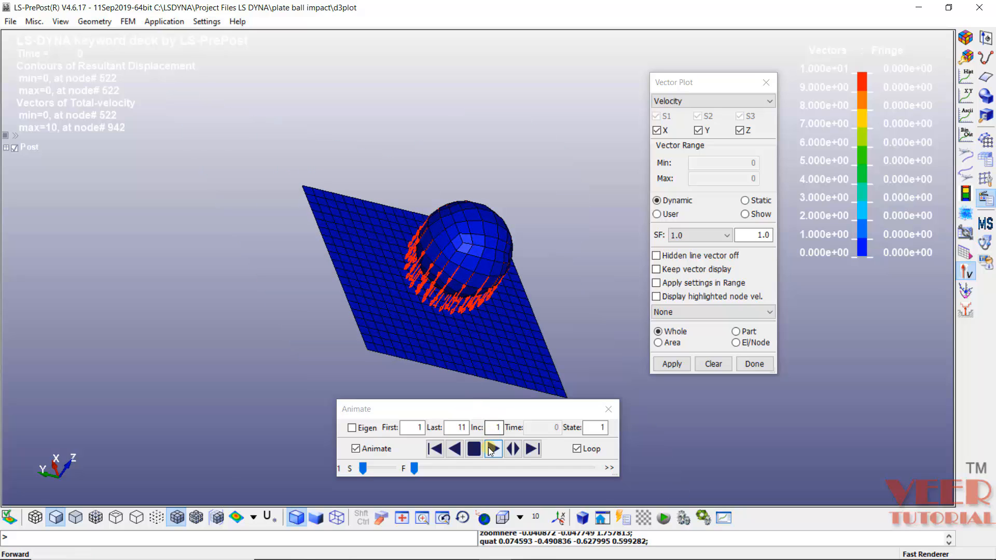
left_click(535, 450)
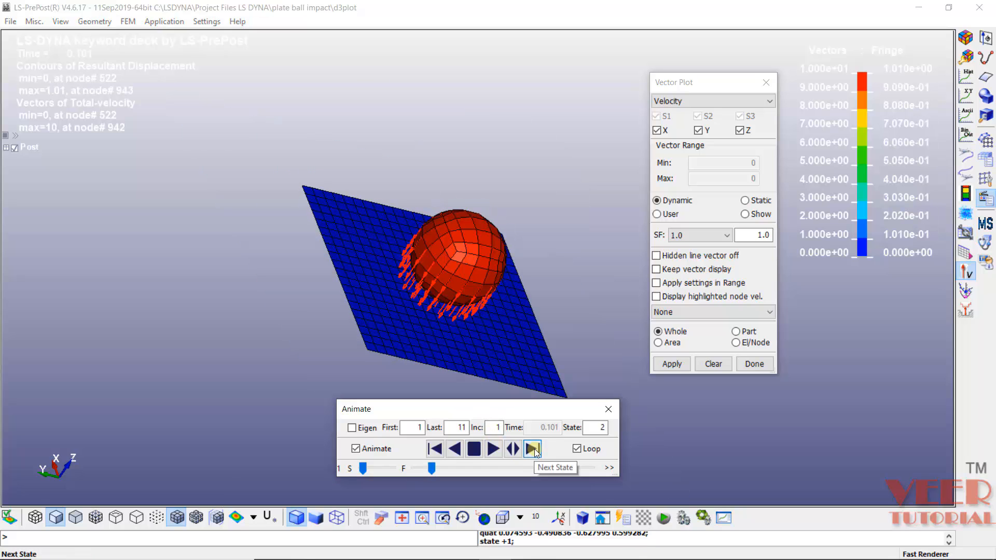
- Advance the animation to state 3 and examine the velocity vectors around the contact between the ball and the plate up close
left_click(535, 450)
mouse_move(423, 240)
left_mouse_down("ctrl")
mouse_move(378, 263)
mouse_move(427, 289)
left_mouse_up("ctrl")
scroll(427, 289, "up", 3)
left_click_drag(337, 303, 412, 253, "ctrl")
scroll(412, 253, "up", 2)
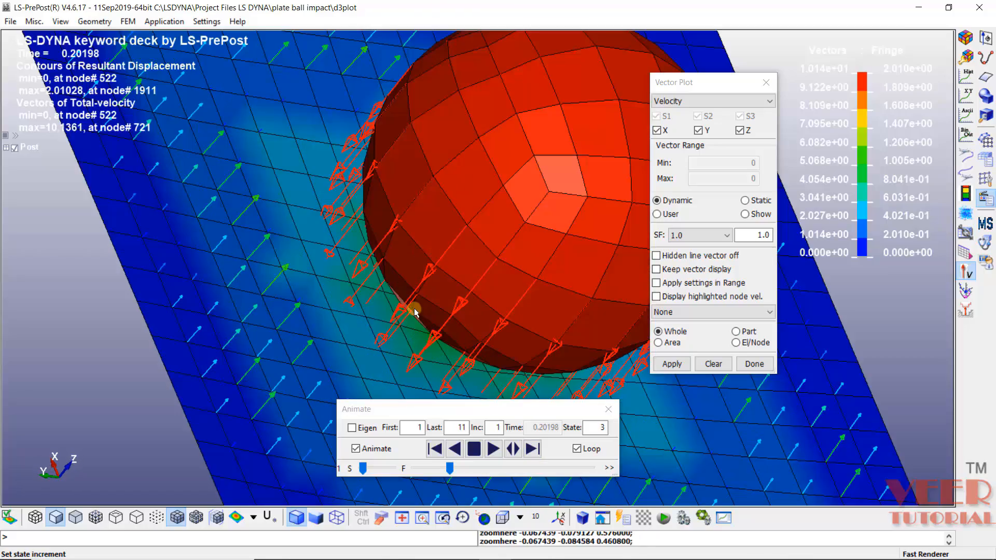
scroll(378, 280, "down", 5)
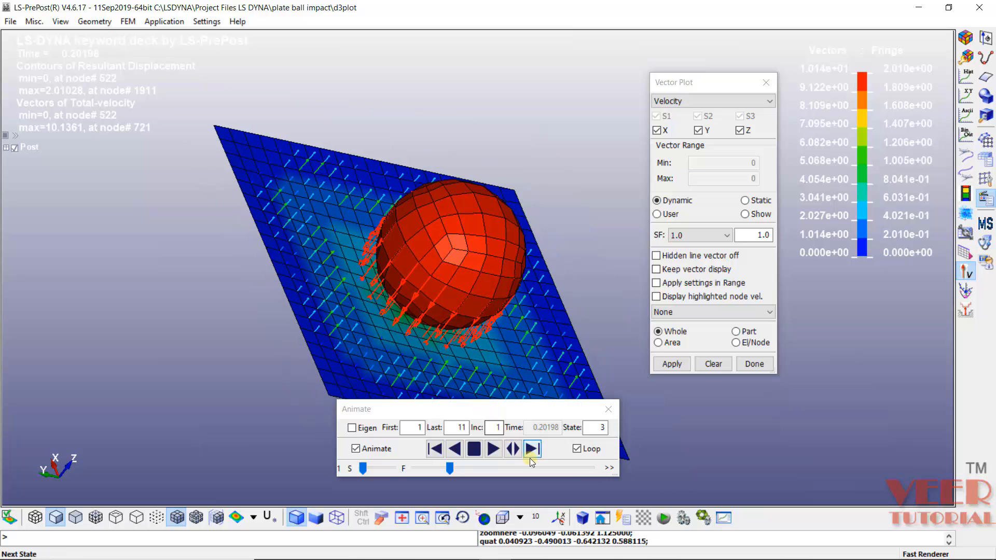
- Advance the velocity vector results one state at a time from state 3 through to state 8
left_click(532, 450)
left_click(531, 450)
left_click(532, 449)
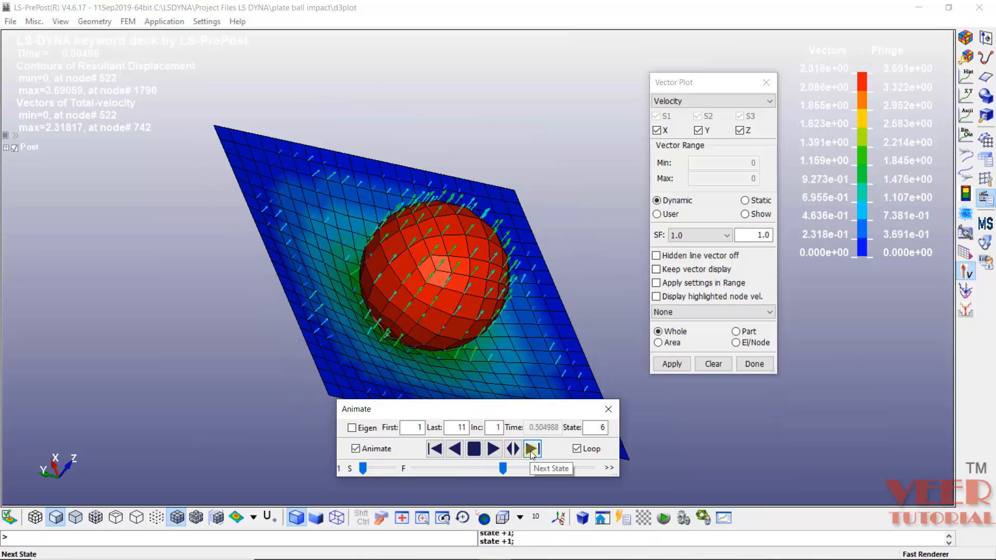
left_click(532, 450)
left_click(532, 450)
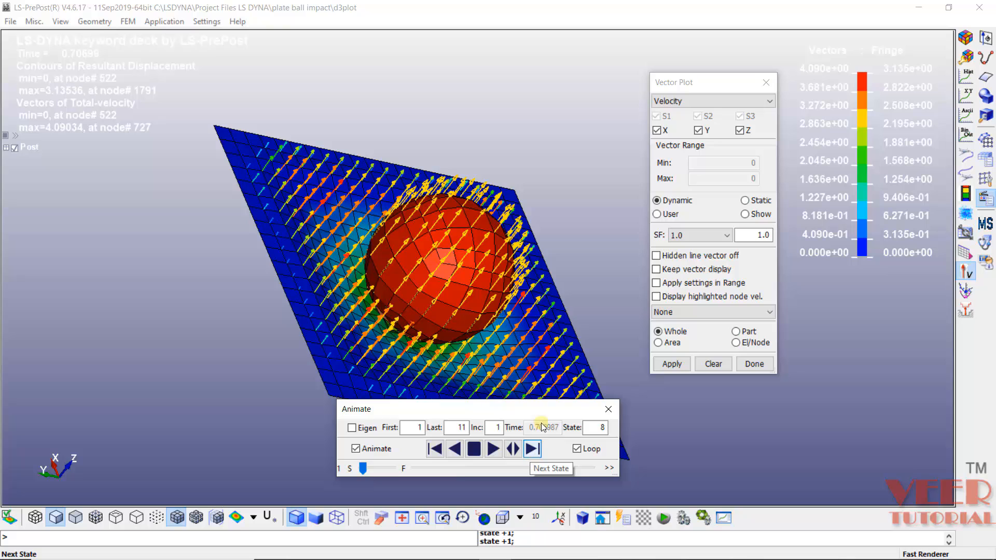
- Finish the velocity vector review and exit the vector plot tool, leaving only the displacement contours on the model
scroll(530, 246, "down", 2)
left_click_drag(530, 245, 544, 279, "shift")
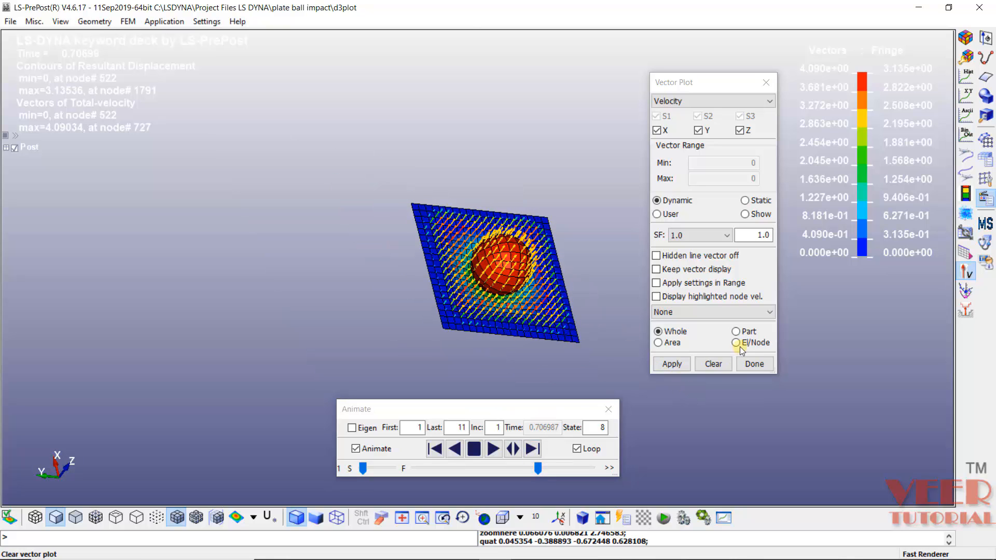
left_click(762, 364)
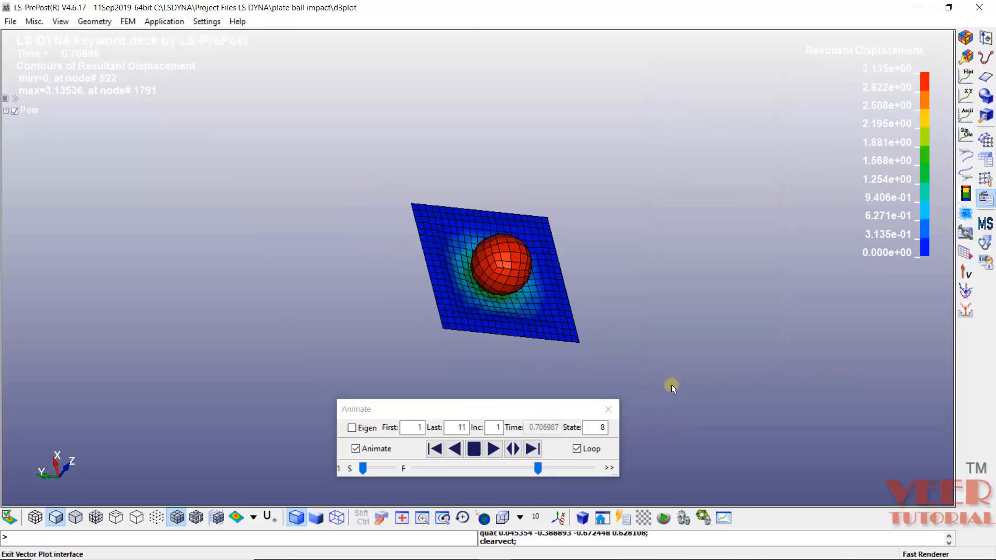